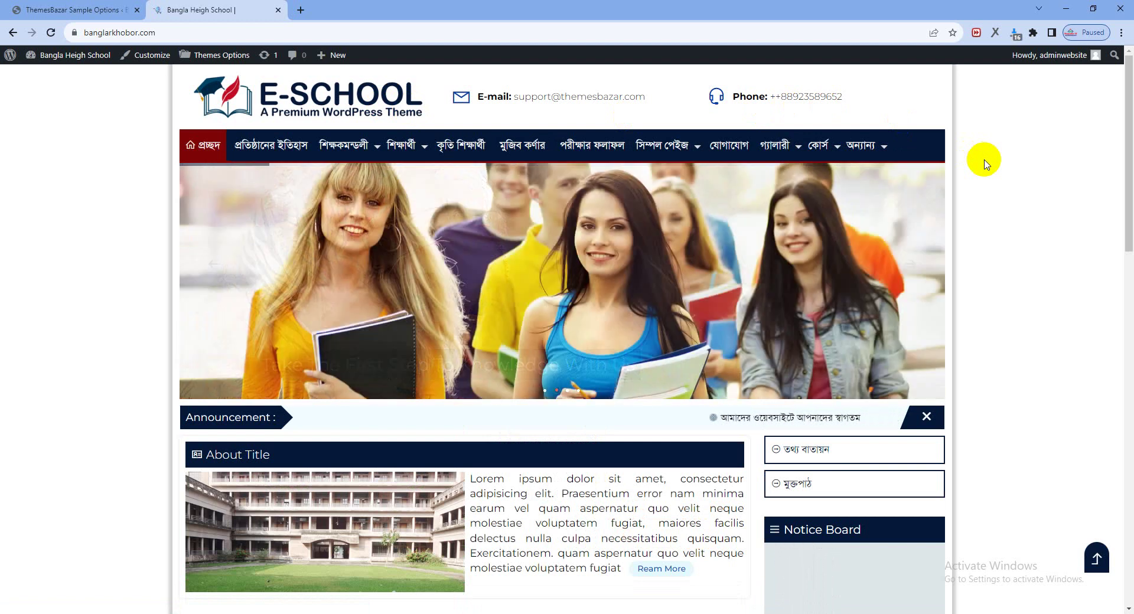
Set the header display to Banner in the Logo & Favicon options, save the changes and reload the homepage.
{"action": "left_click", "coordinate": [84, 10]}
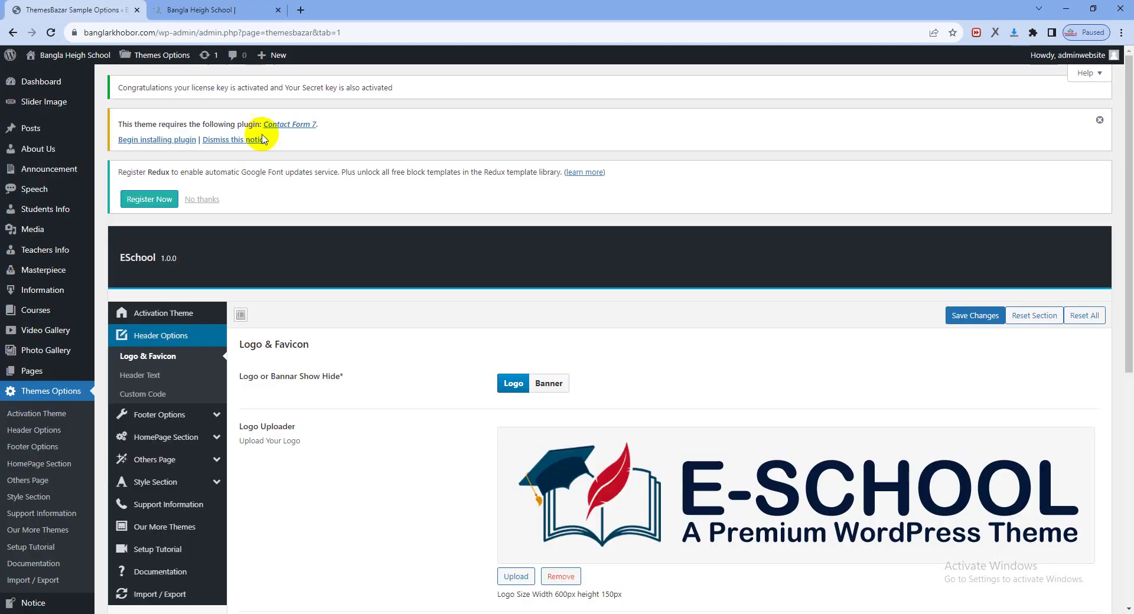
{"action": "left_click", "coordinate": [549, 383]}
{"action": "scroll", "coordinate": [640, 409], "scroll_direction": "down", "scroll_amount": 7}
{"action": "scroll", "coordinate": [479, 267], "scroll_direction": "up", "scroll_amount": 4}
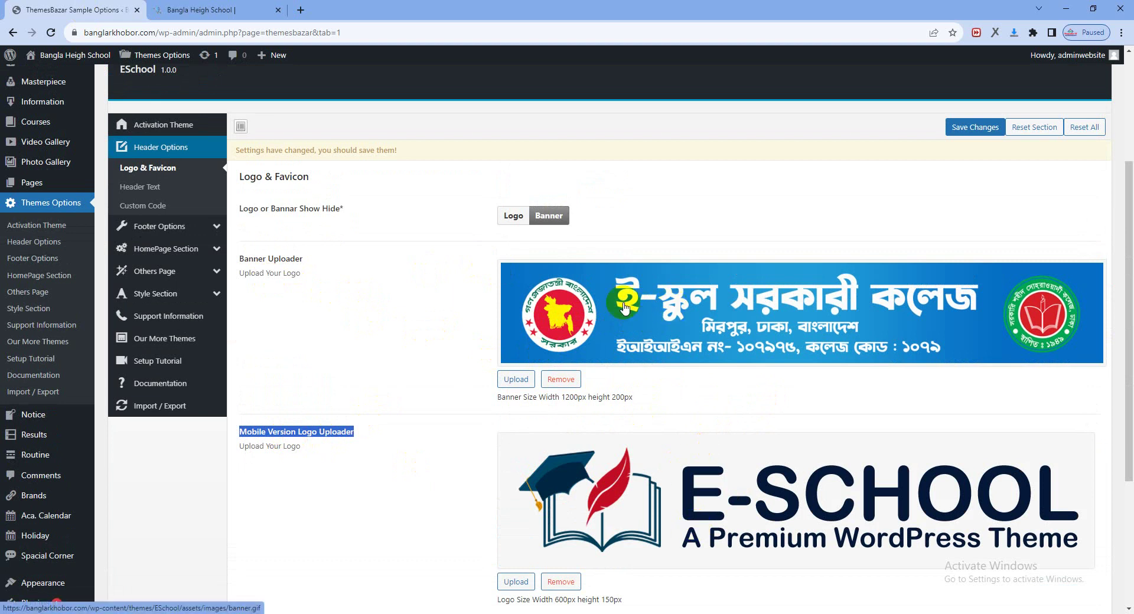
{"action": "scroll", "coordinate": [684, 522], "scroll_direction": "down", "scroll_amount": 4}
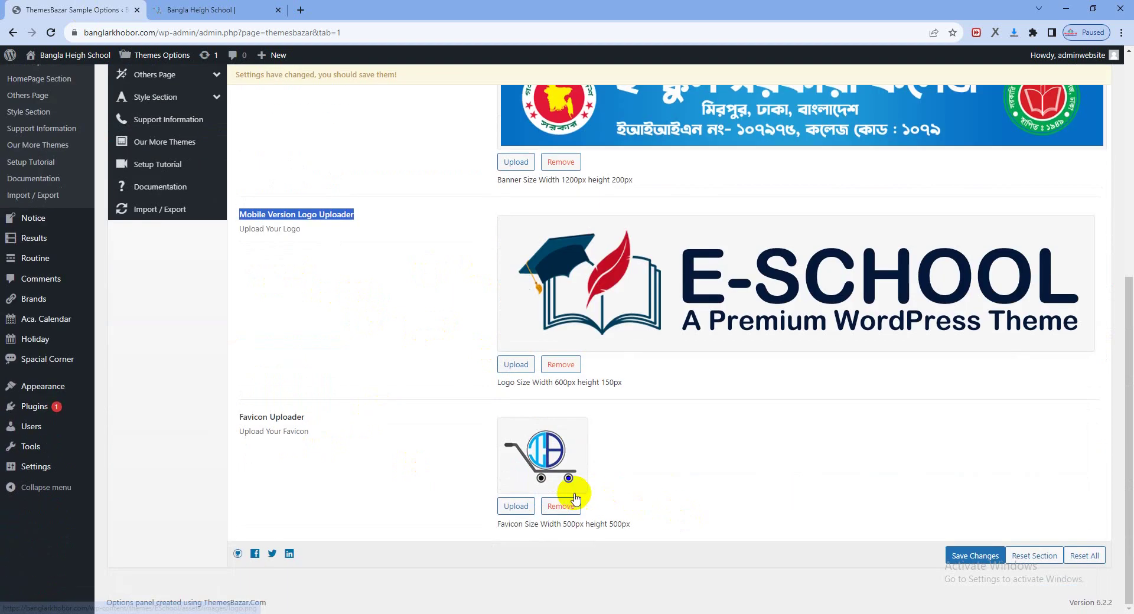
{"action": "scroll", "coordinate": [552, 487], "scroll_direction": "up", "scroll_amount": 7}
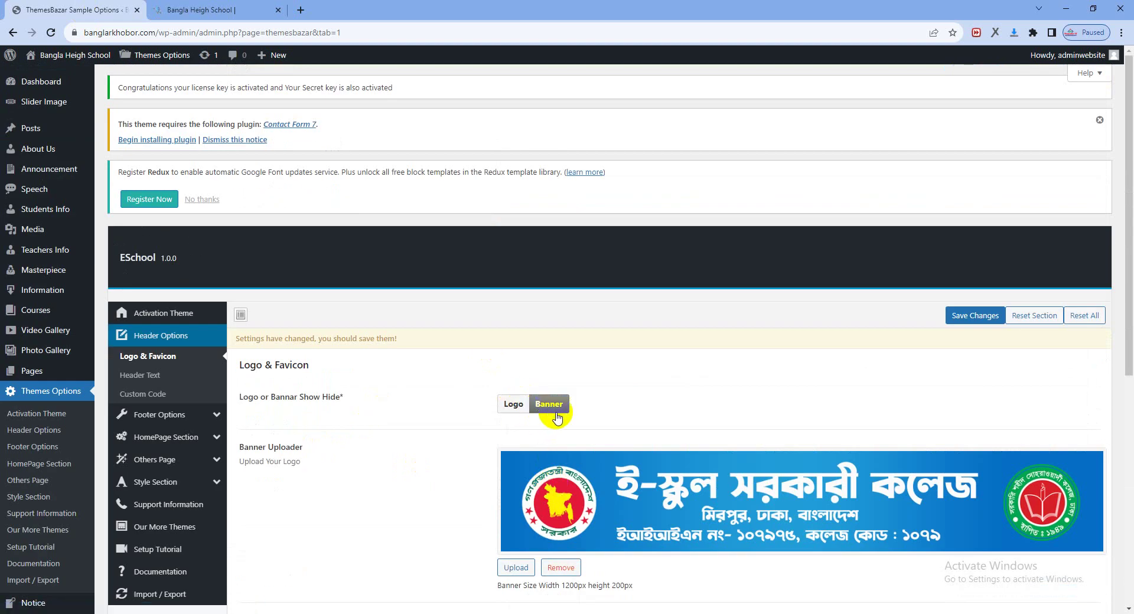
{"action": "left_click", "coordinate": [975, 315]}
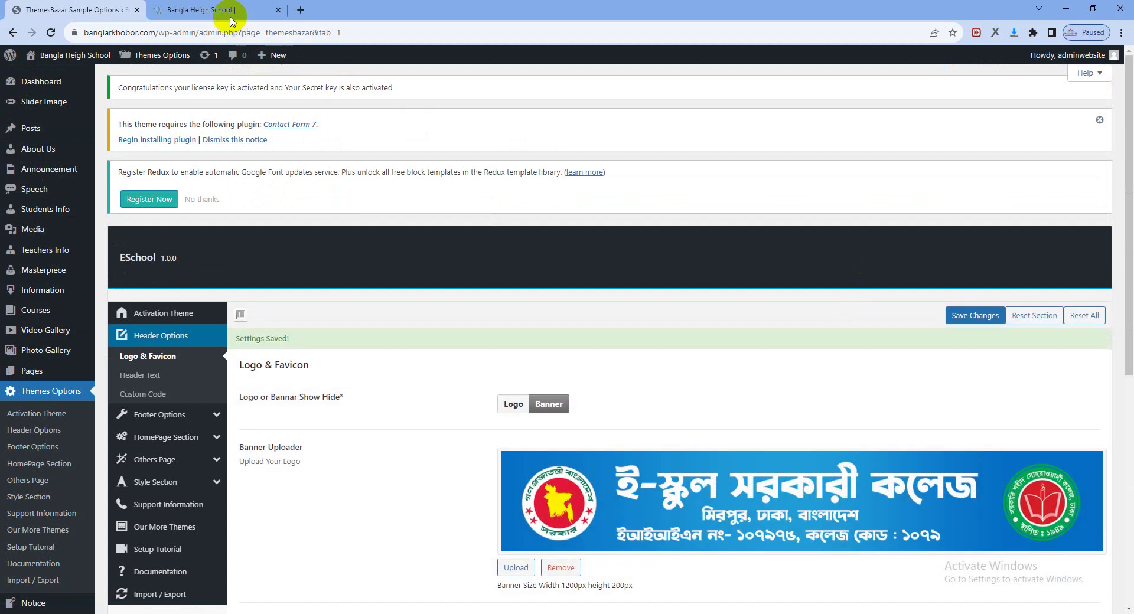
{"action": "left_click", "coordinate": [230, 10]}
{"action": "key", "text": "F5"}
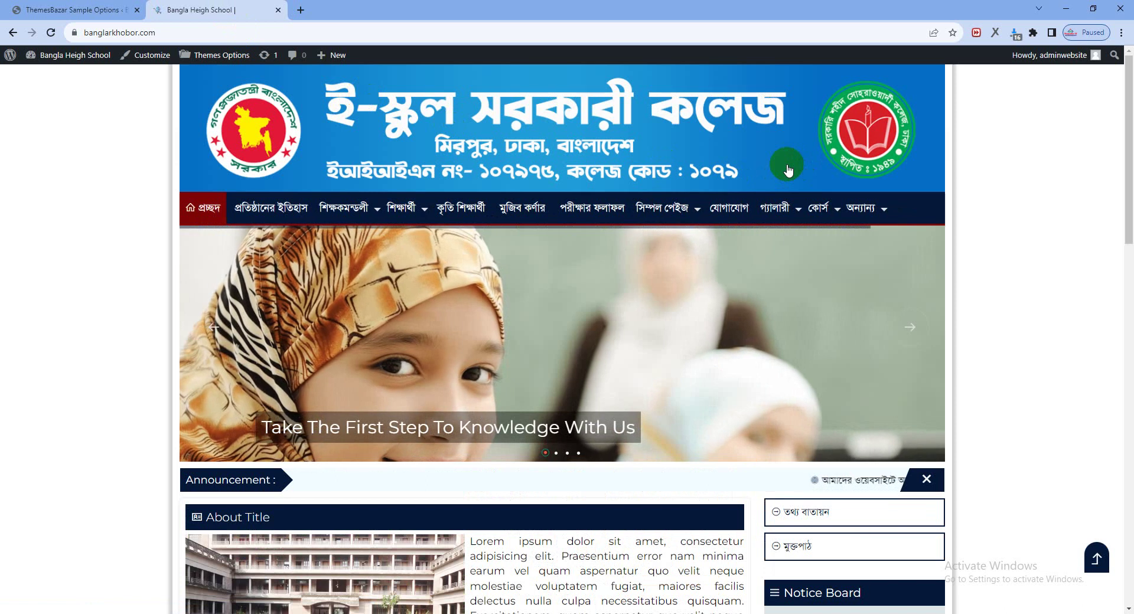
Examine the email address and hotline number fields in the Header Text options.
{"action": "left_click", "coordinate": [82, 10]}
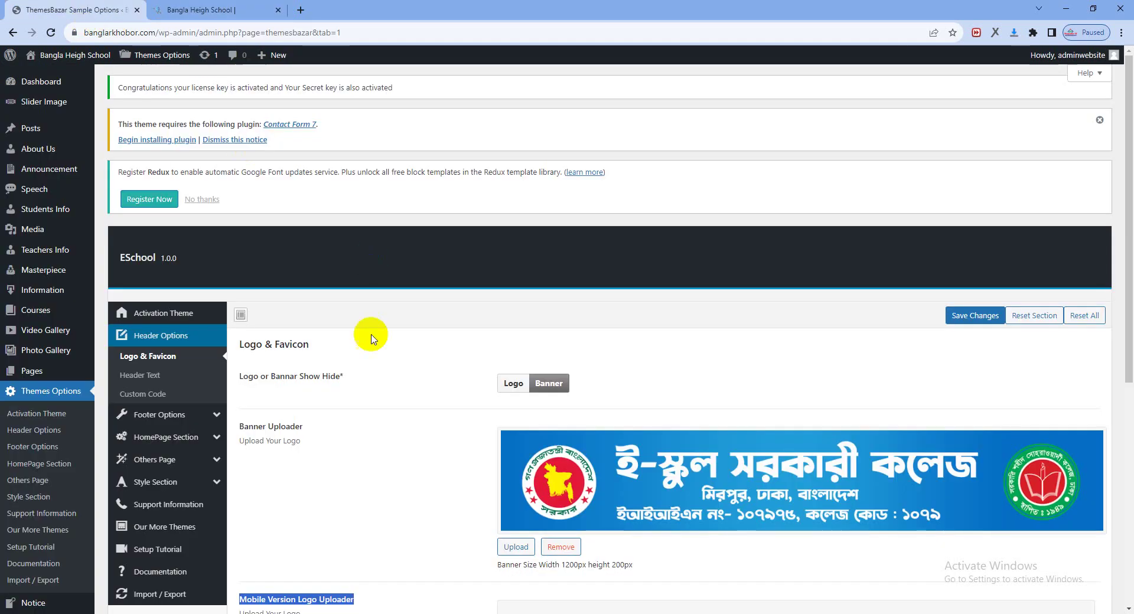
{"action": "left_click", "coordinate": [146, 381]}
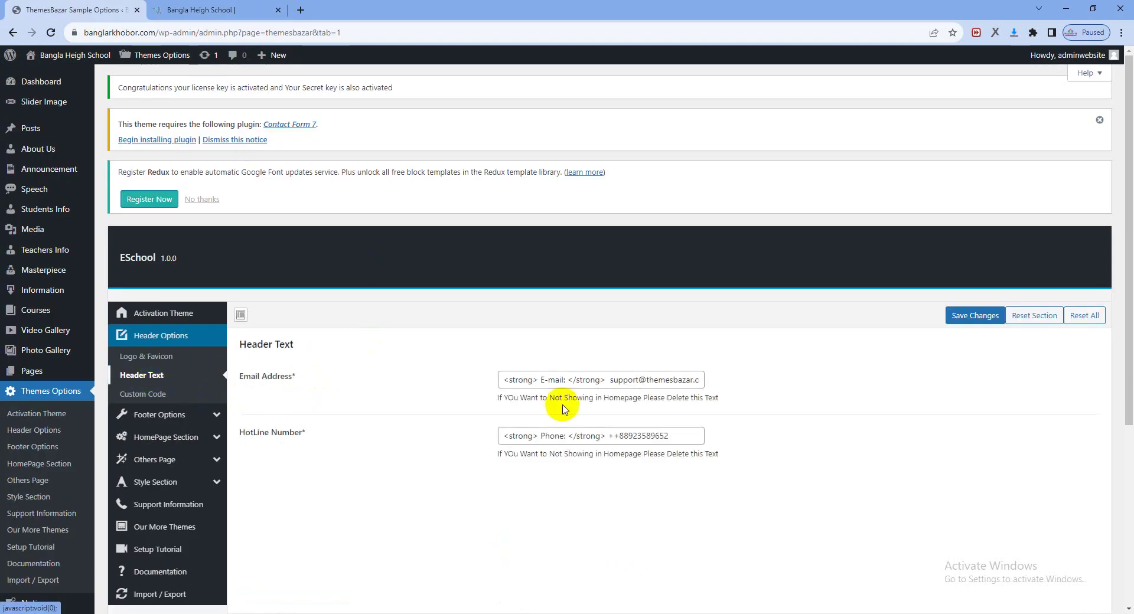
{"action": "triple_click", "coordinate": [629, 381]}
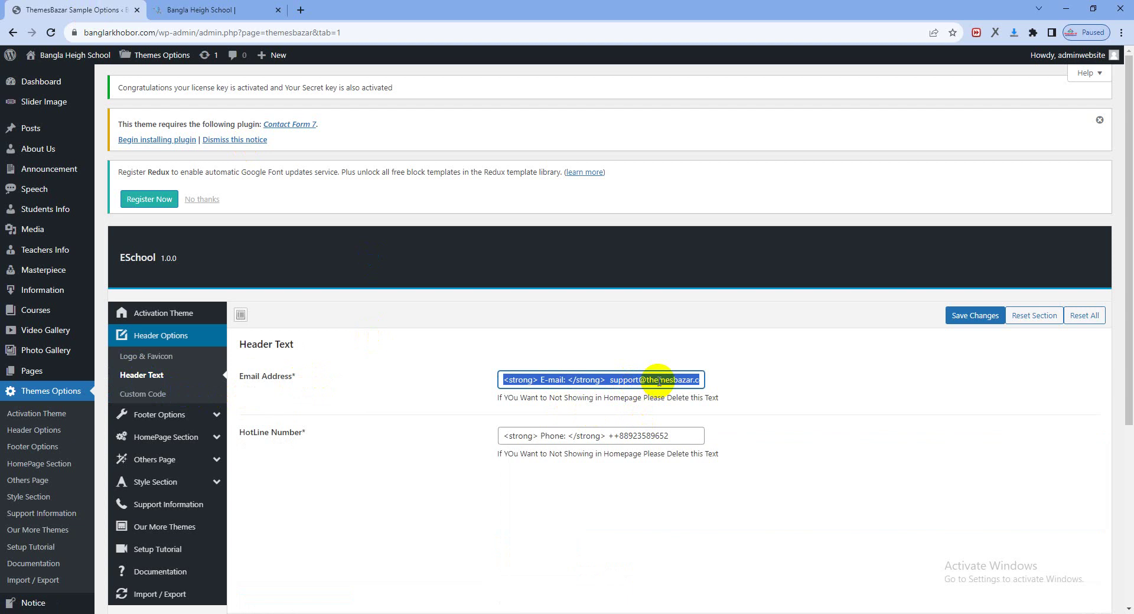
{"action": "triple_click", "coordinate": [644, 438]}
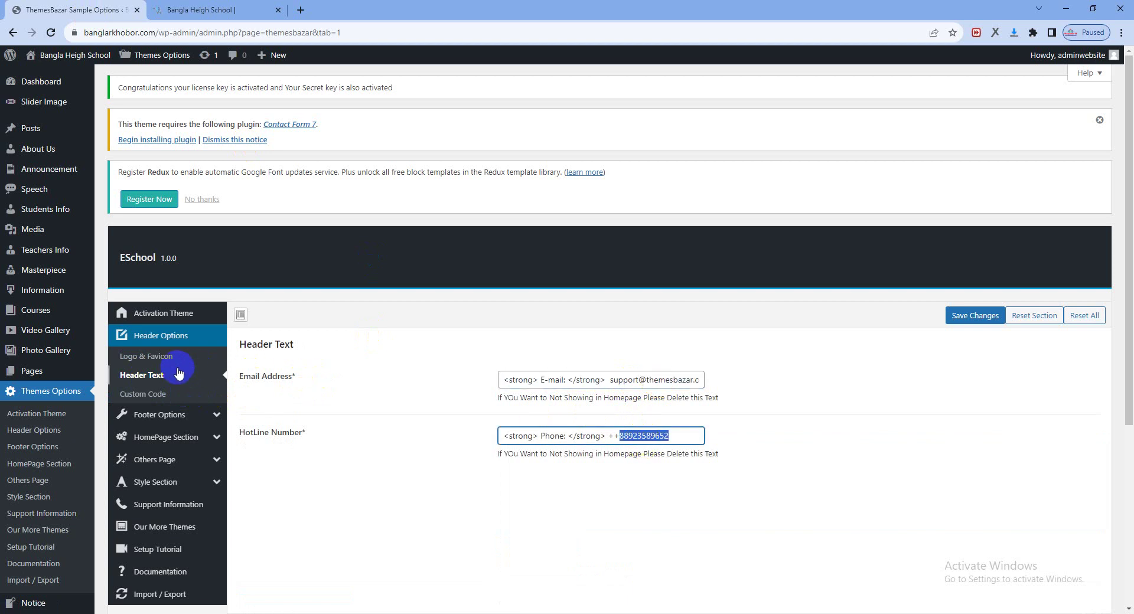
Set the header display to Logo, save the changes and reload the homepage to check its header contact details.
{"action": "left_click", "coordinate": [168, 358]}
{"action": "left_click", "coordinate": [518, 386]}
{"action": "left_click", "coordinate": [964, 318]}
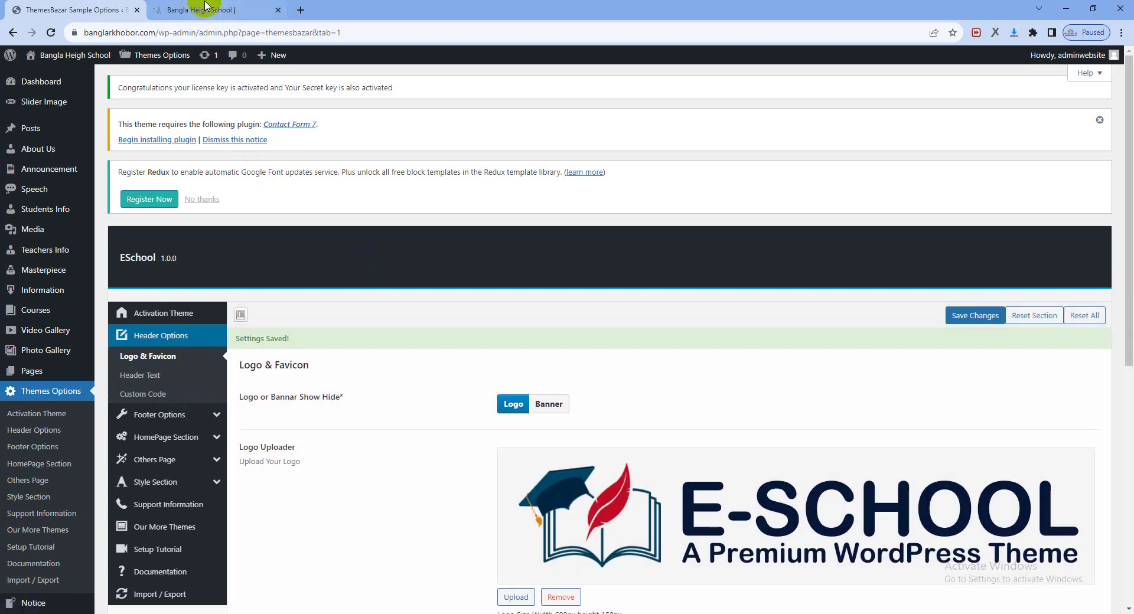
{"action": "left_click", "coordinate": [206, 5]}
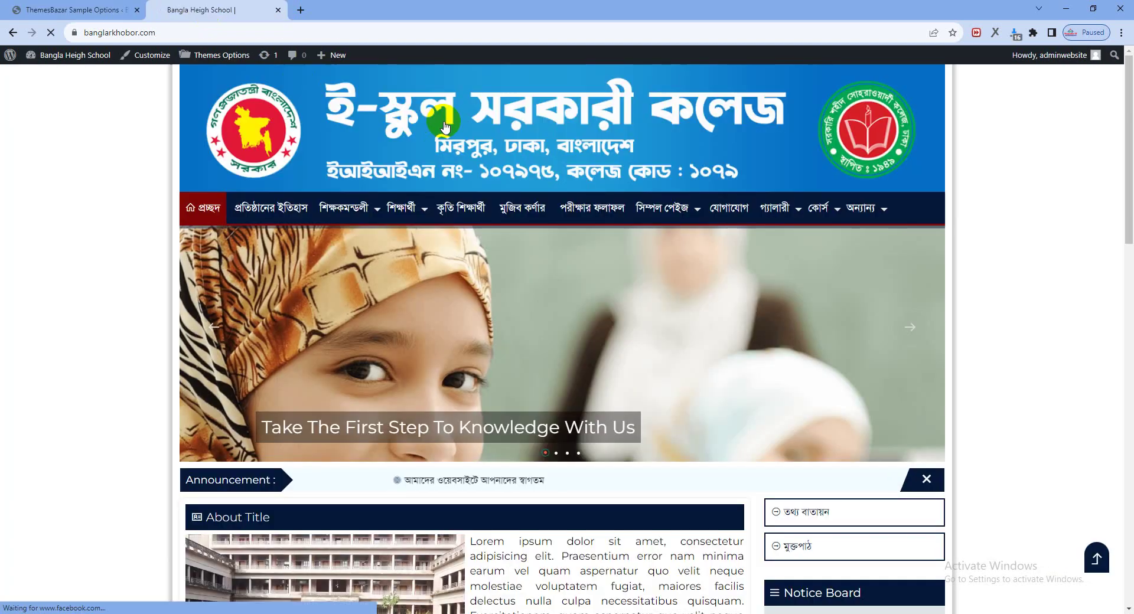
{"action": "key", "text": "F5"}
{"action": "left_click_drag", "start_coordinate": [842, 96], "coordinate": [799, 96]}
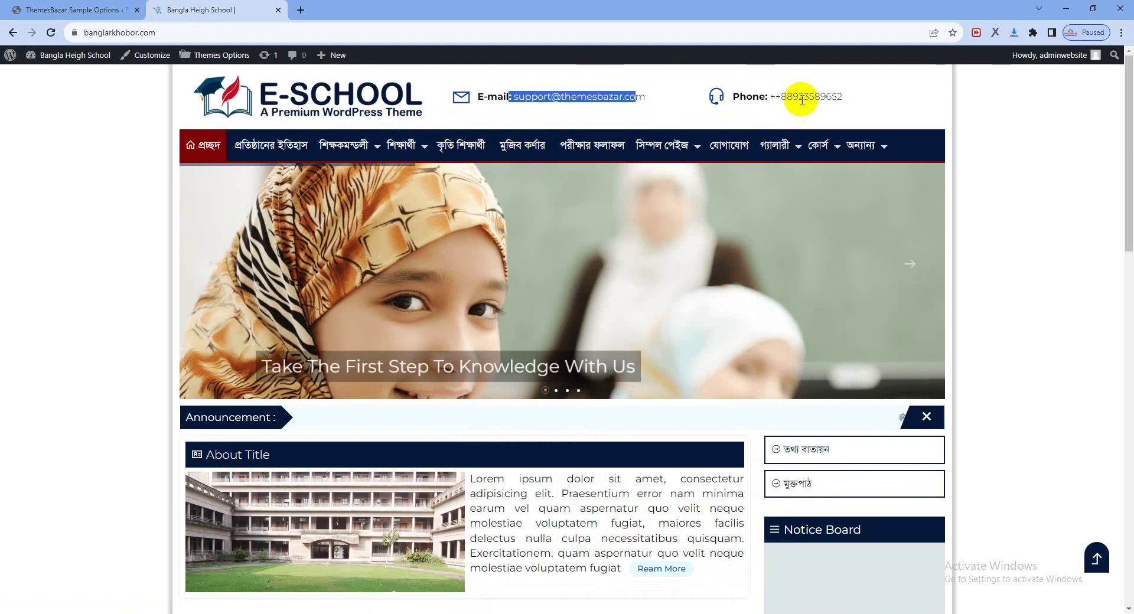
Review the Header Text fields and the Custom Code editor in the Header Options.
{"action": "left_click", "coordinate": [51, 6]}
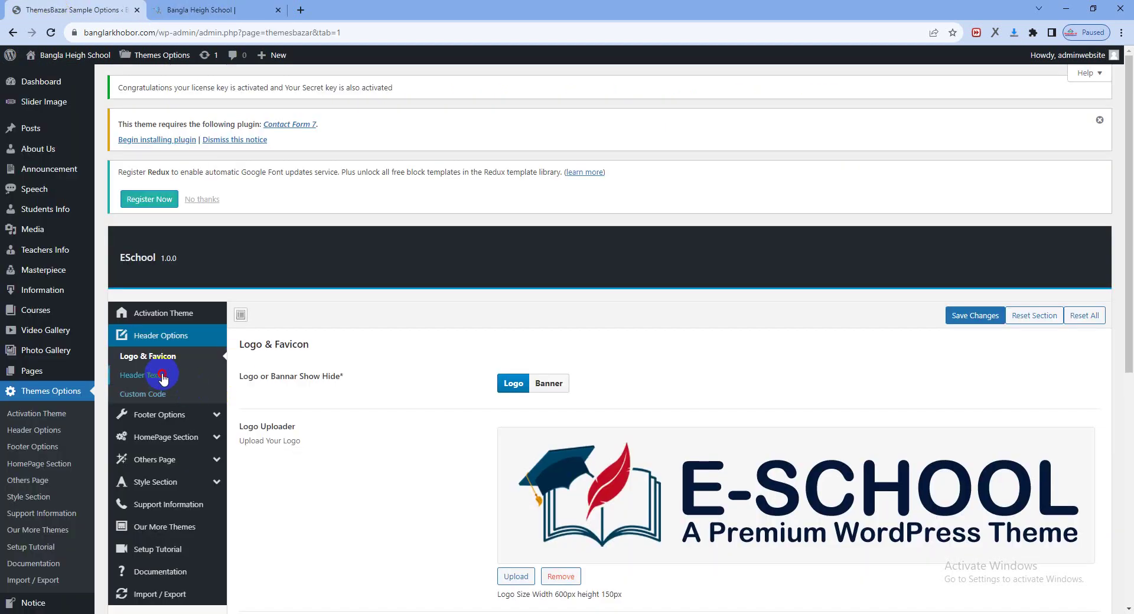
{"action": "left_click", "coordinate": [164, 378]}
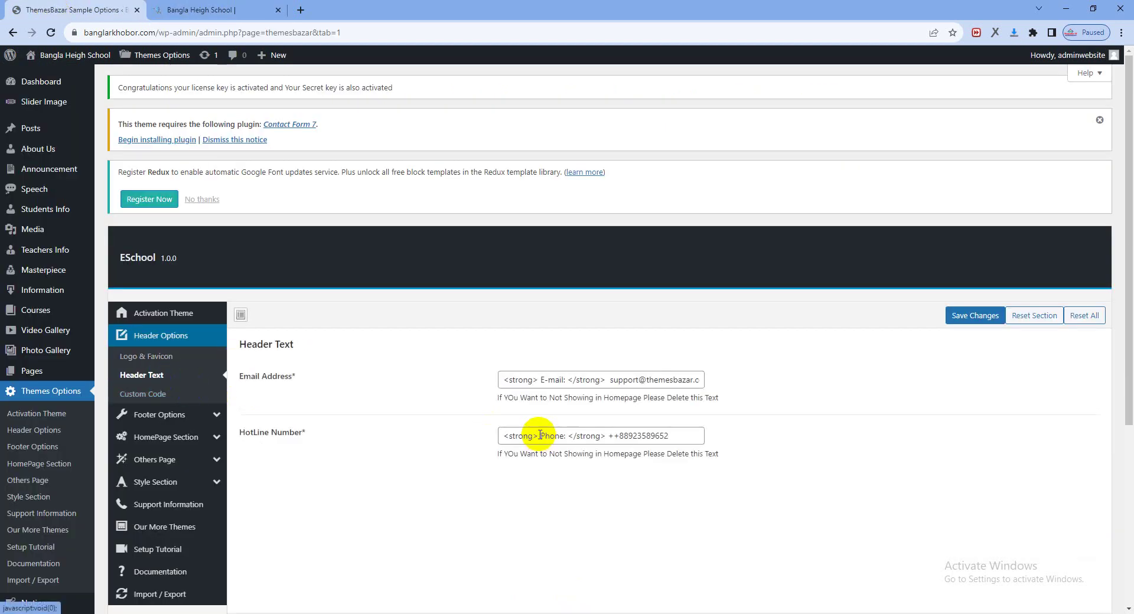
{"action": "left_click", "coordinate": [158, 396]}
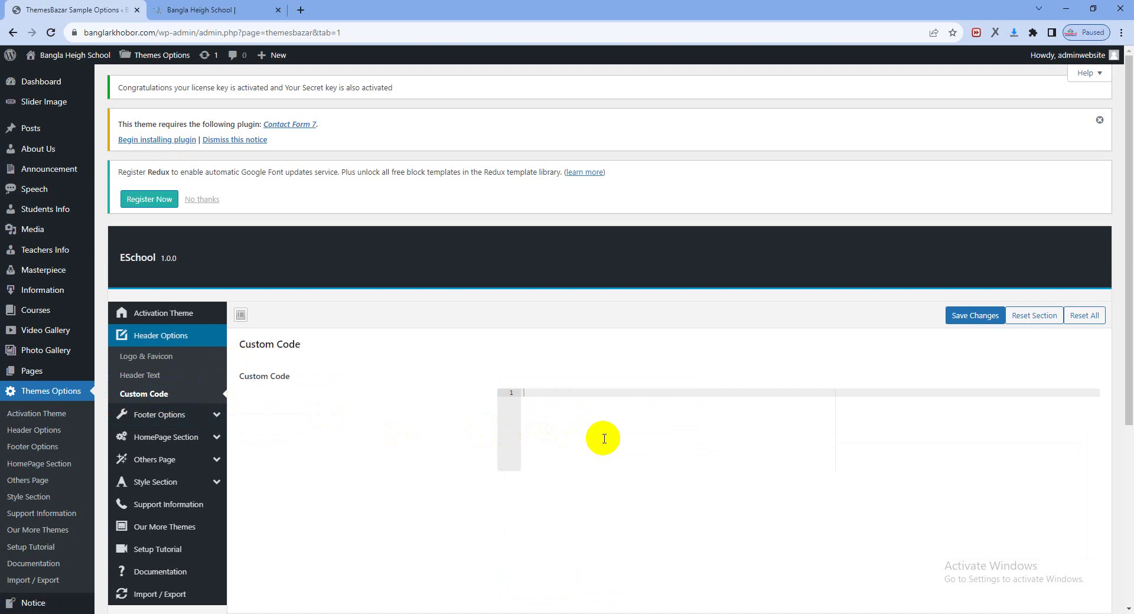
Compare the two footer menu titles in the Footer Text options with the headings in the homepage footer.
{"action": "left_click", "coordinate": [160, 414]}
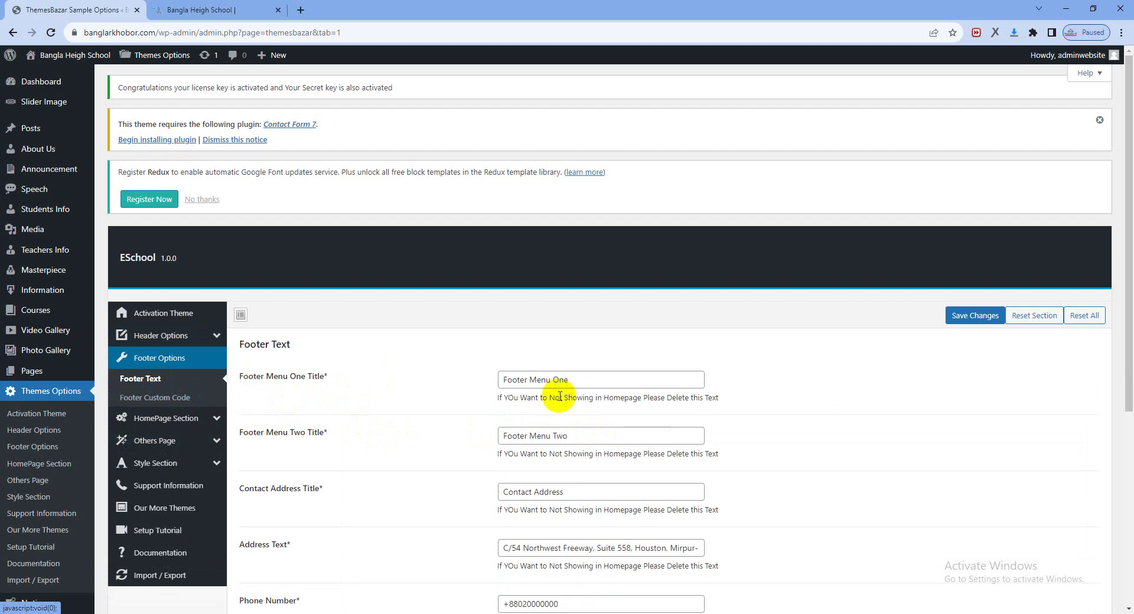
{"action": "scroll", "coordinate": [554, 395], "scroll_direction": "down", "scroll_amount": 3}
{"action": "triple_click", "coordinate": [536, 189]}
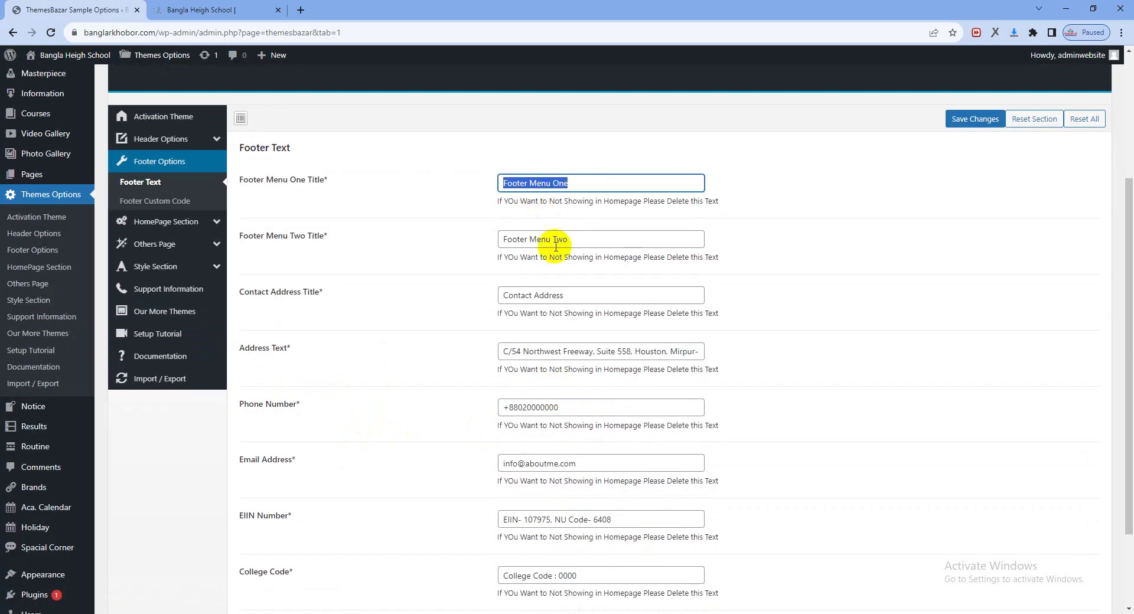
{"action": "triple_click", "coordinate": [543, 243]}
{"action": "left_click", "coordinate": [206, 9]}
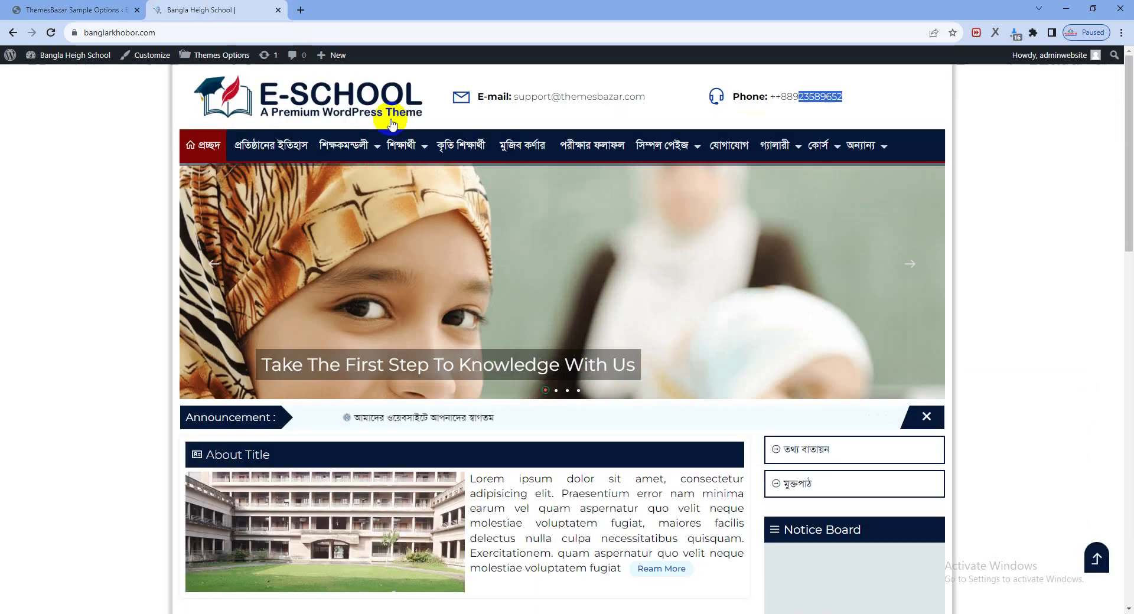
{"action": "scroll", "coordinate": [828, 299], "scroll_direction": "down", "scroll_amount": 4}
{"action": "left_click_drag", "start_coordinate": [1128, 275], "coordinate": [1128, 550]}
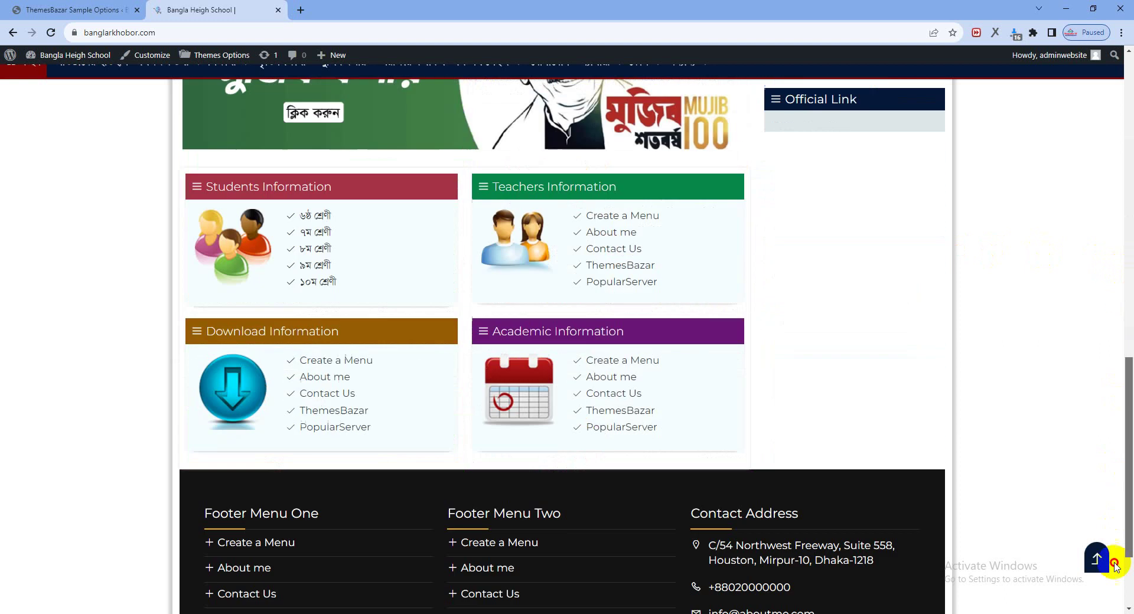
{"action": "left_click_drag", "start_coordinate": [267, 383], "coordinate": [470, 381]}
{"action": "left_click_drag", "start_coordinate": [585, 384], "coordinate": [490, 382]}
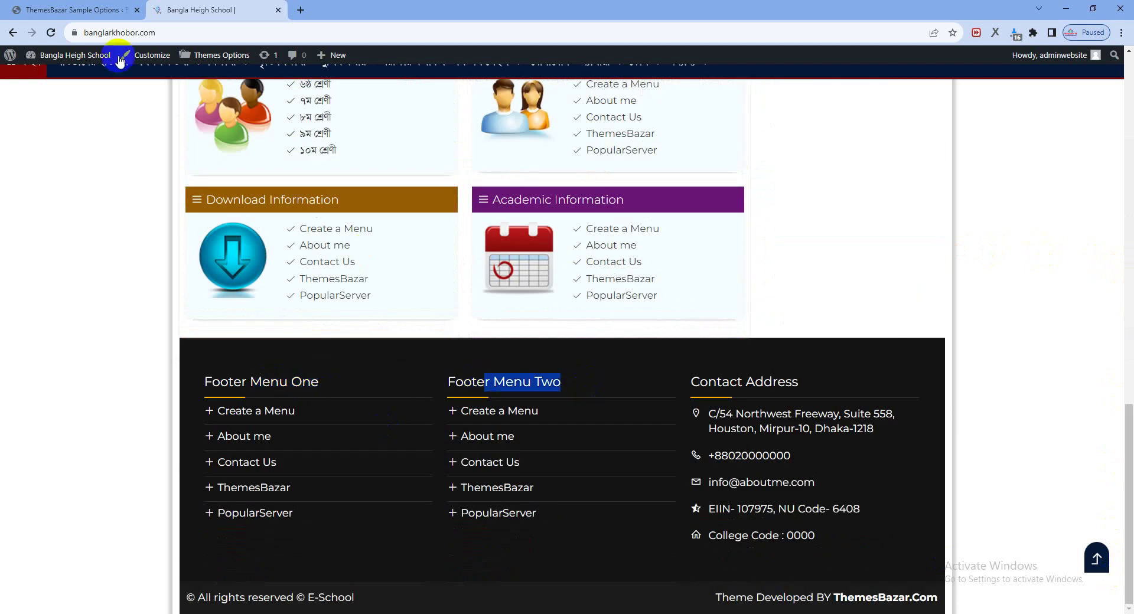
Examine the Footer Text fields for menu and contact titles, phone number, EIIN number, college code and copyright text.
{"action": "left_click", "coordinate": [77, 9]}
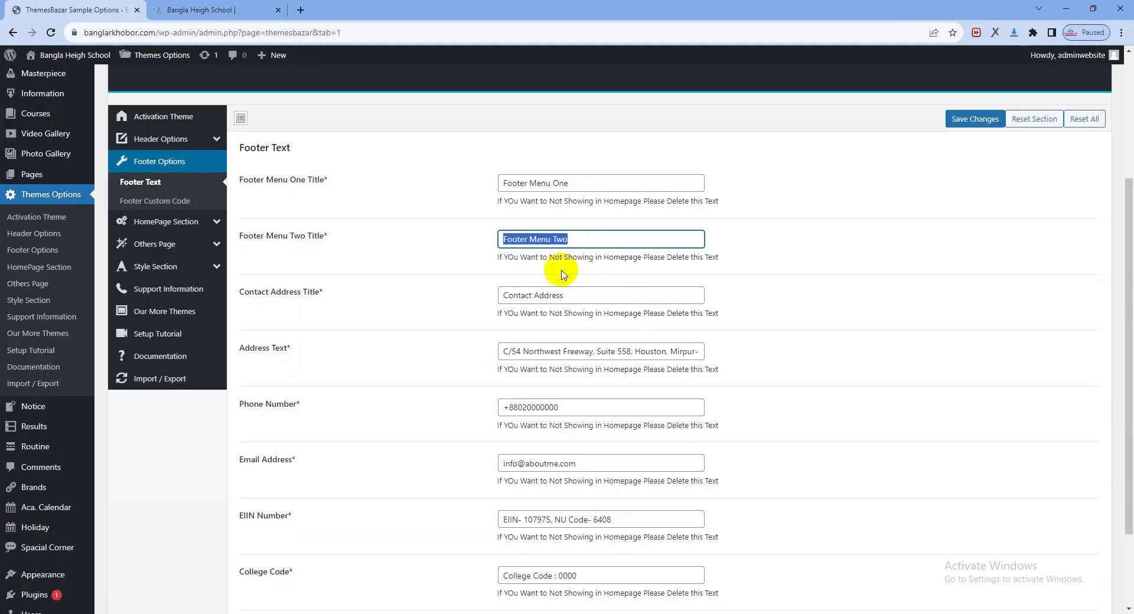
{"action": "left_click", "coordinate": [557, 183]}
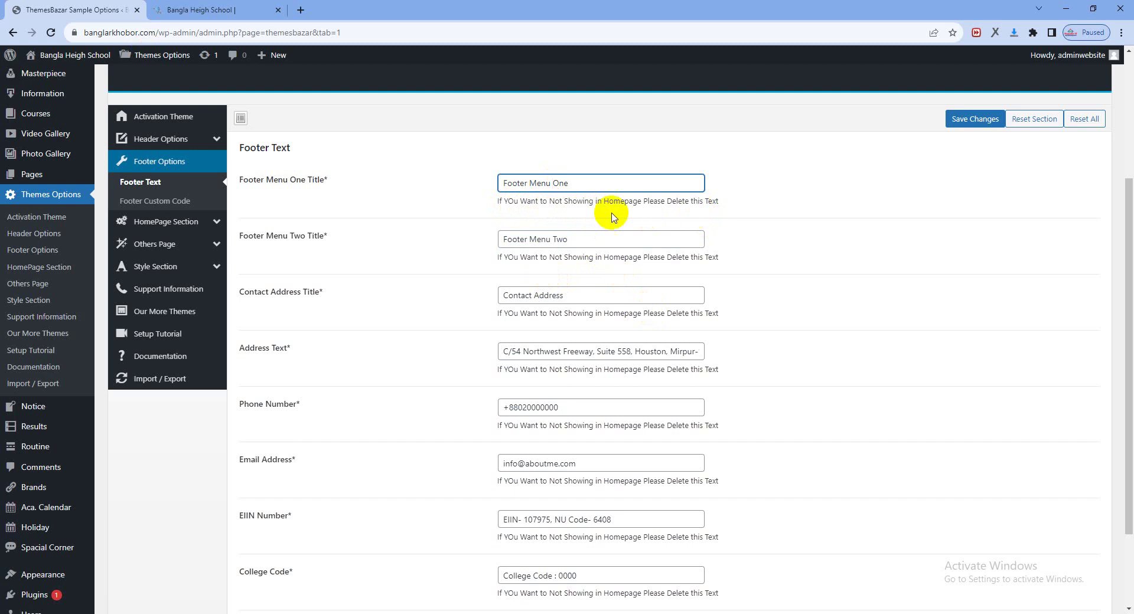
{"action": "triple_click", "coordinate": [525, 296]}
{"action": "scroll", "coordinate": [561, 378], "scroll_direction": "down", "scroll_amount": 2}
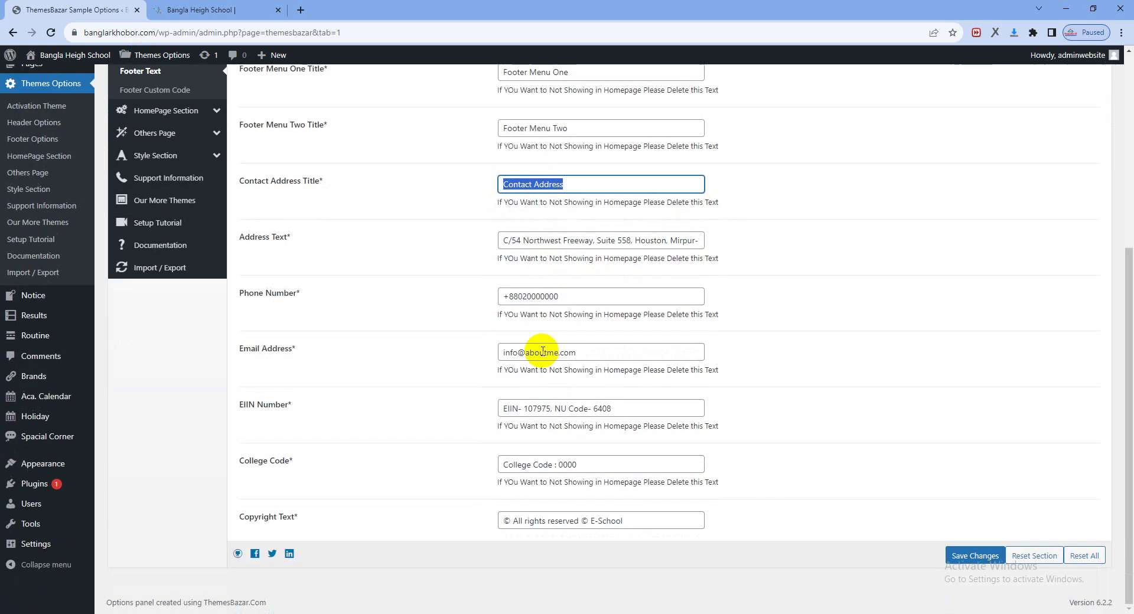
{"action": "triple_click", "coordinate": [525, 302]}
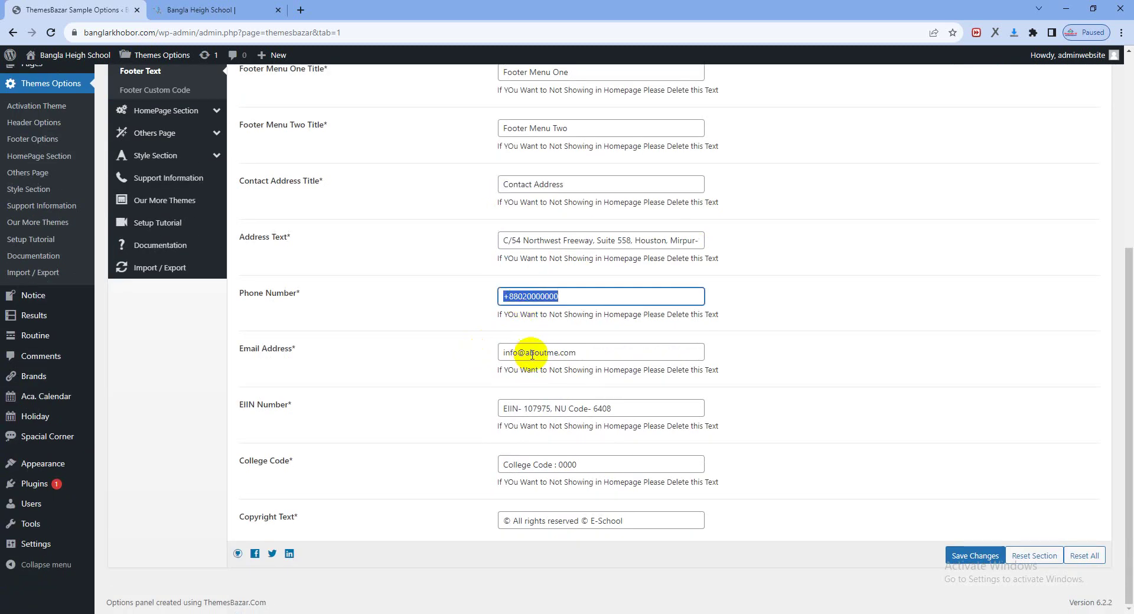
{"action": "triple_click", "coordinate": [535, 409]}
{"action": "left_click", "coordinate": [549, 464]}
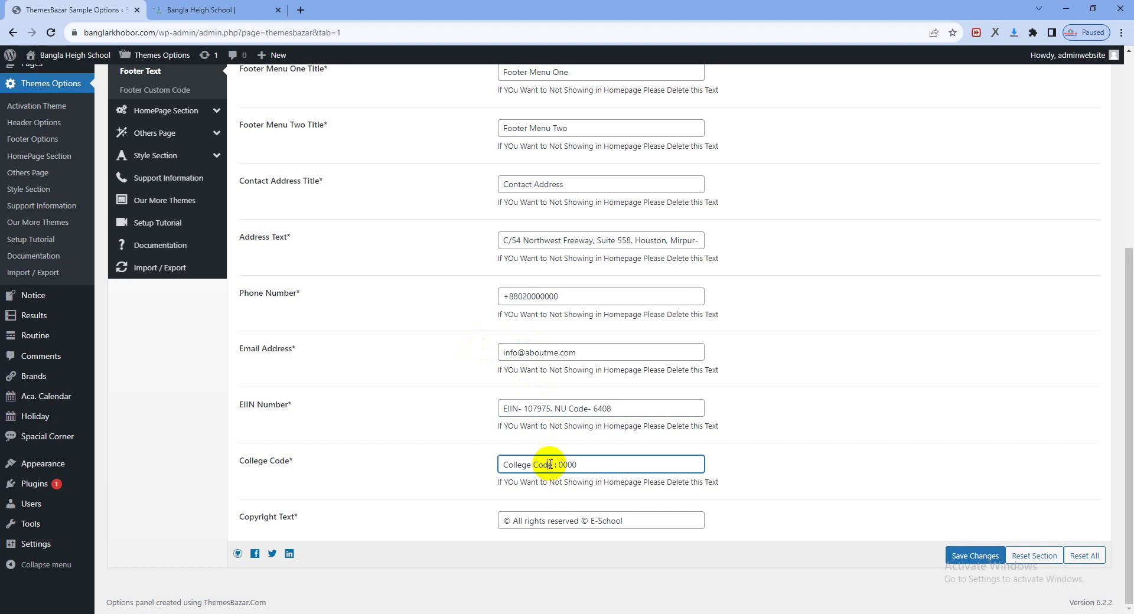
{"action": "triple_click", "coordinate": [550, 465]}
{"action": "triple_click", "coordinate": [578, 520]}
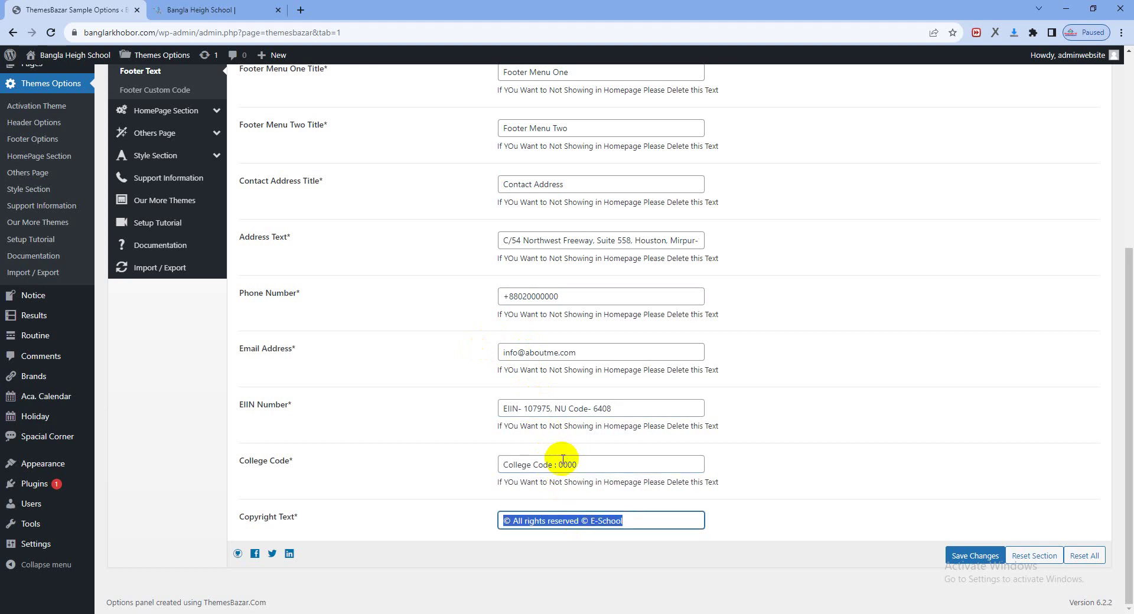
{"action": "triple_click", "coordinate": [562, 463]}
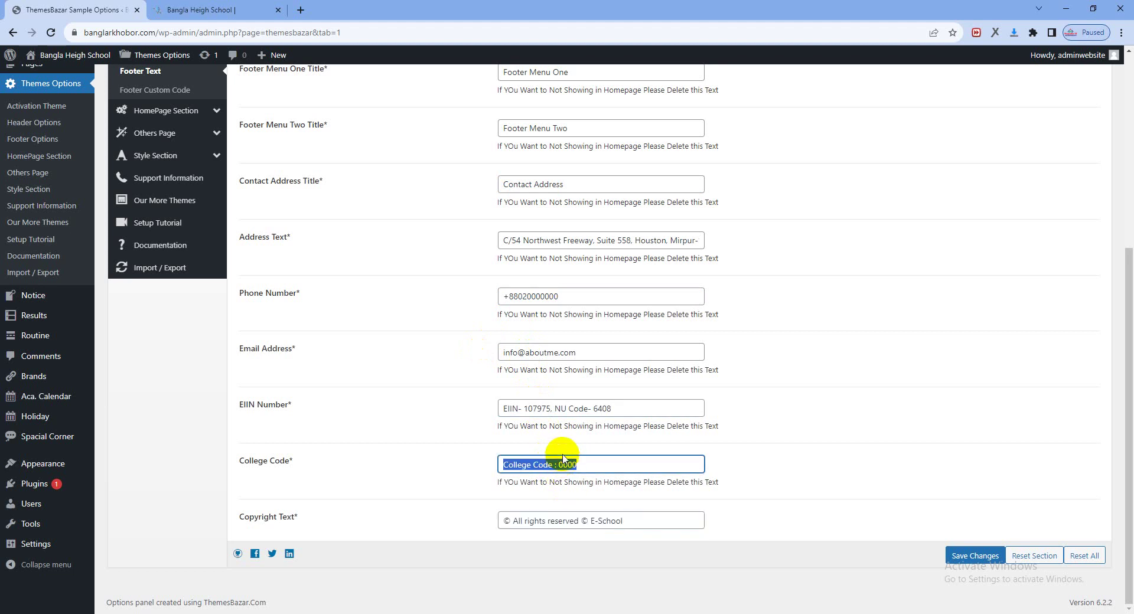
{"action": "triple_click", "coordinate": [580, 409]}
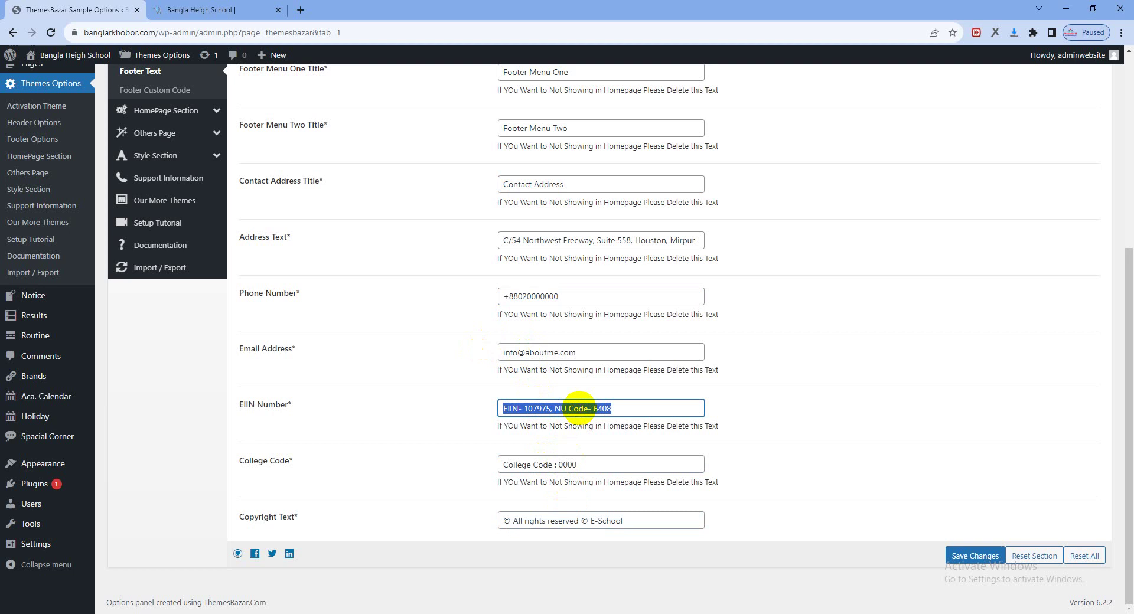
Compare the EIIN number and college code fields with the contact details in the homepage footer.
{"action": "left_click", "coordinate": [223, 10]}
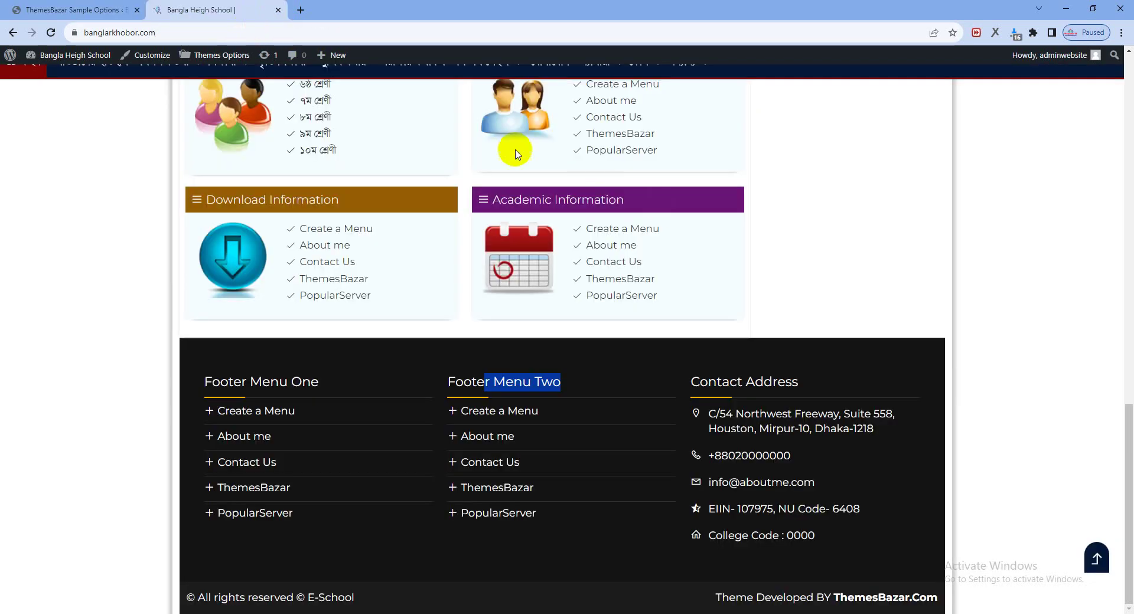
{"action": "left_click", "coordinate": [64, 12]}
{"action": "left_click_drag", "start_coordinate": [513, 425], "coordinate": [747, 430]}
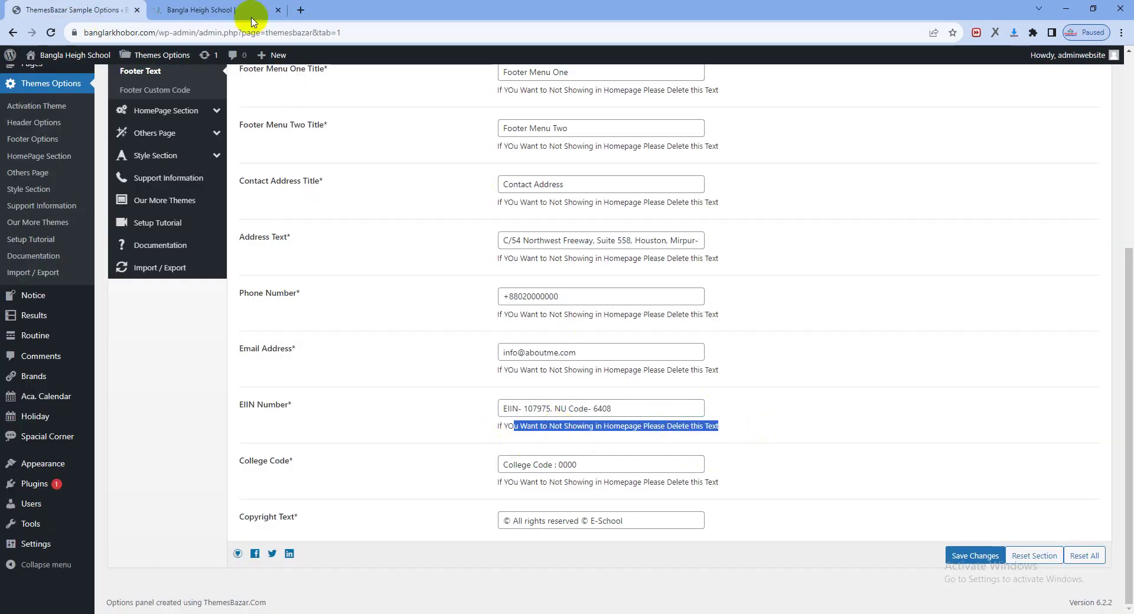
{"action": "left_click", "coordinate": [235, 10]}
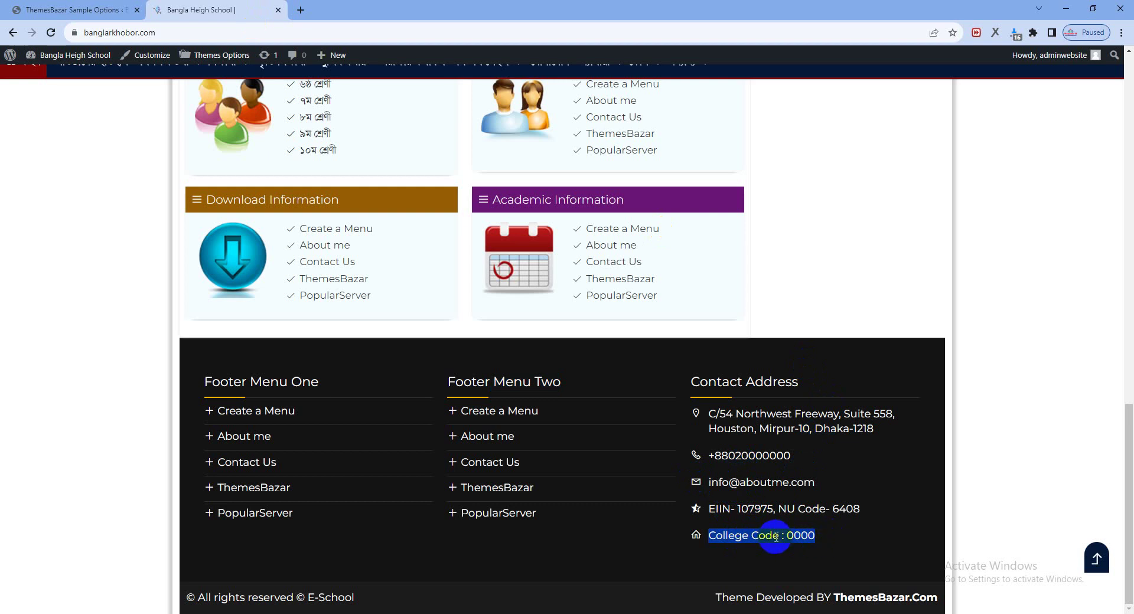
{"action": "left_click", "coordinate": [69, 15]}
{"action": "scroll", "coordinate": [413, 355], "scroll_direction": "up", "scroll_amount": 4}
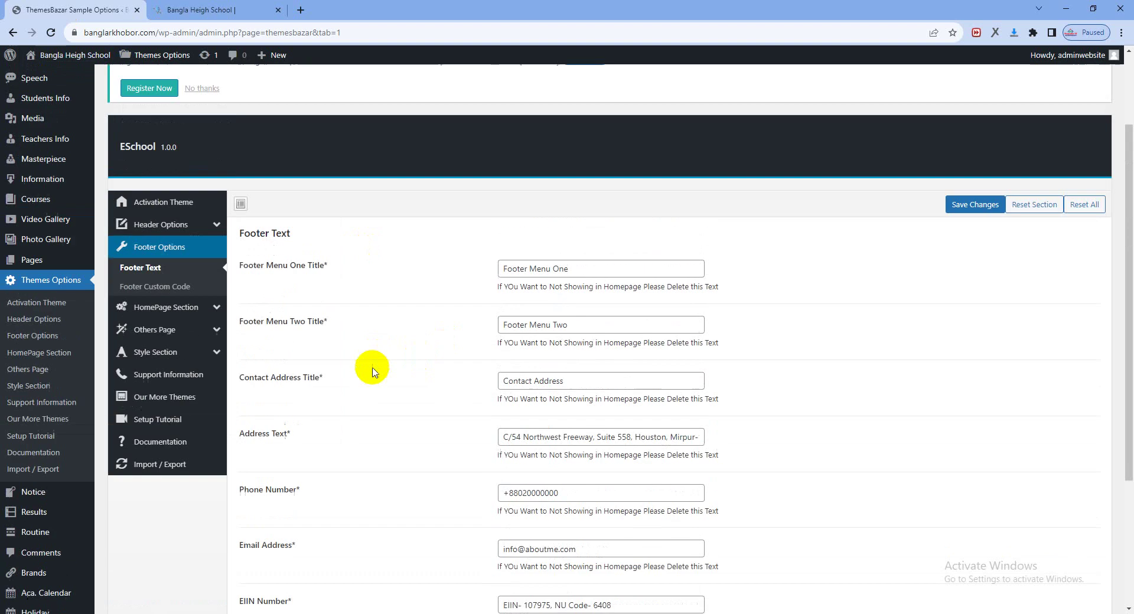
Set the website layout to Full in the homepage Section Settings and save the changes.
{"action": "left_click", "coordinate": [161, 294]}
{"action": "left_click", "coordinate": [173, 309]}
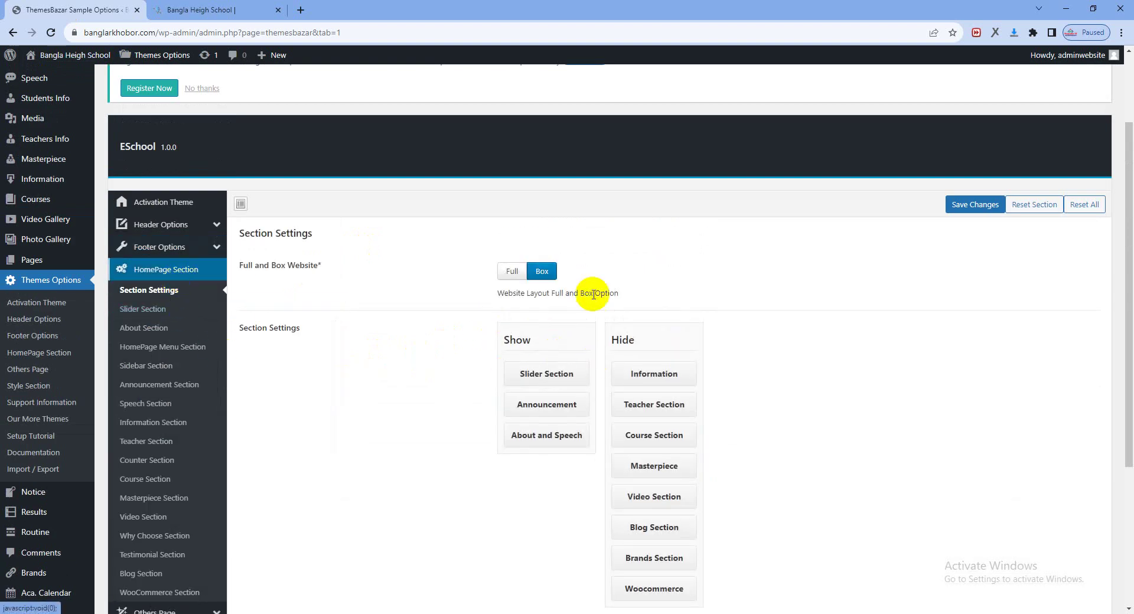
{"action": "left_click", "coordinate": [513, 274]}
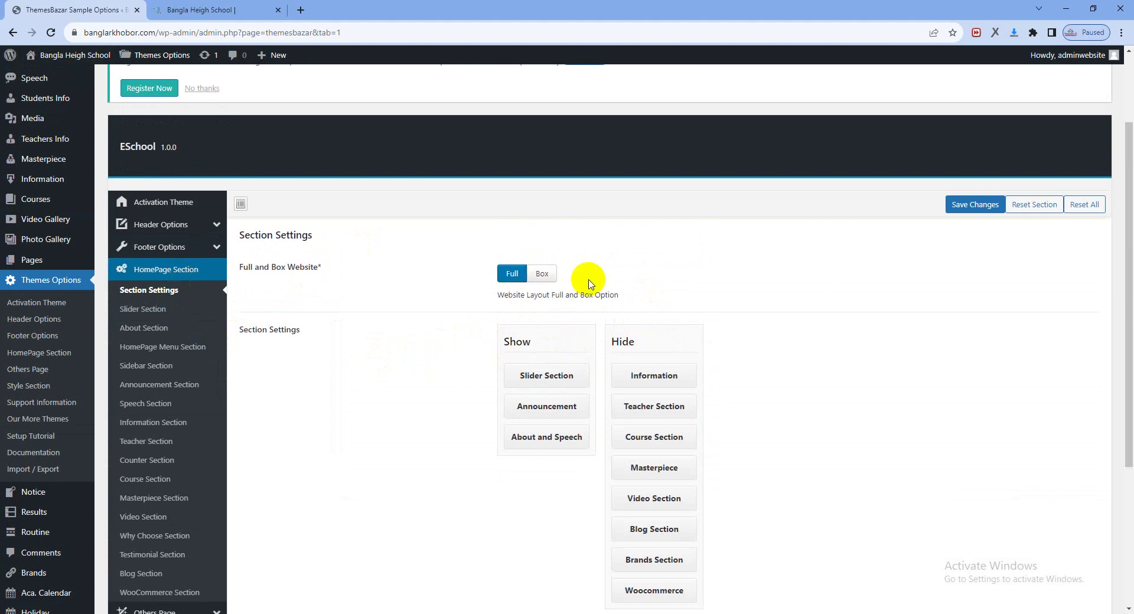
{"action": "left_click", "coordinate": [972, 203]}
Reload the school homepage and check the Full layout across its slider, content sections and footer.
{"action": "left_click", "coordinate": [199, 11]}
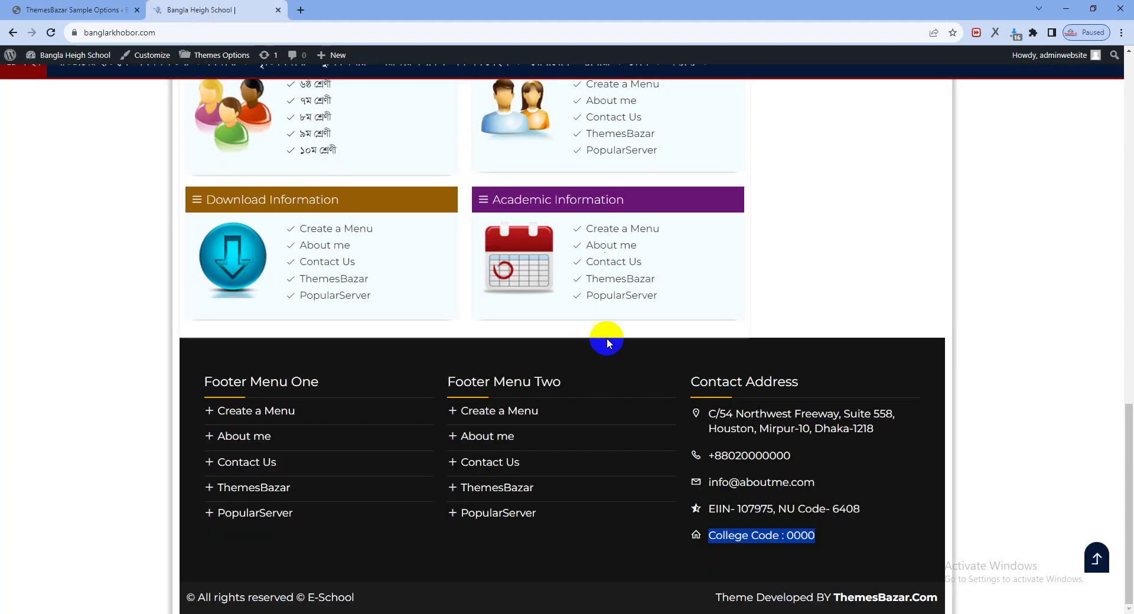
{"action": "scroll", "coordinate": [609, 343], "scroll_direction": "up", "scroll_amount": 15}
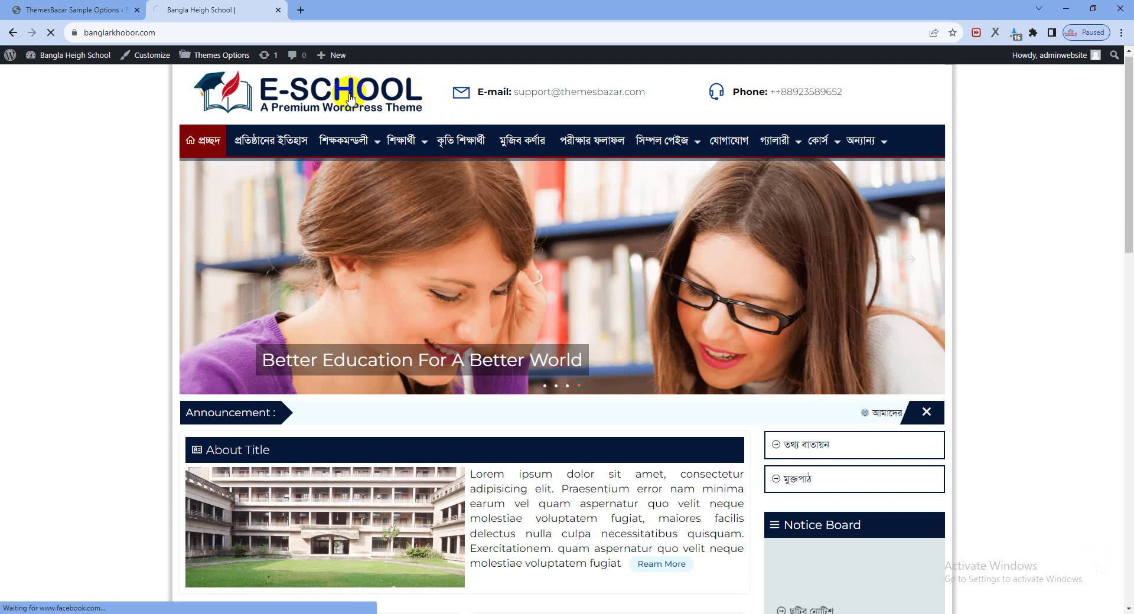
{"action": "key", "text": "F5"}
{"action": "scroll", "coordinate": [685, 358], "scroll_direction": "down", "scroll_amount": 20}
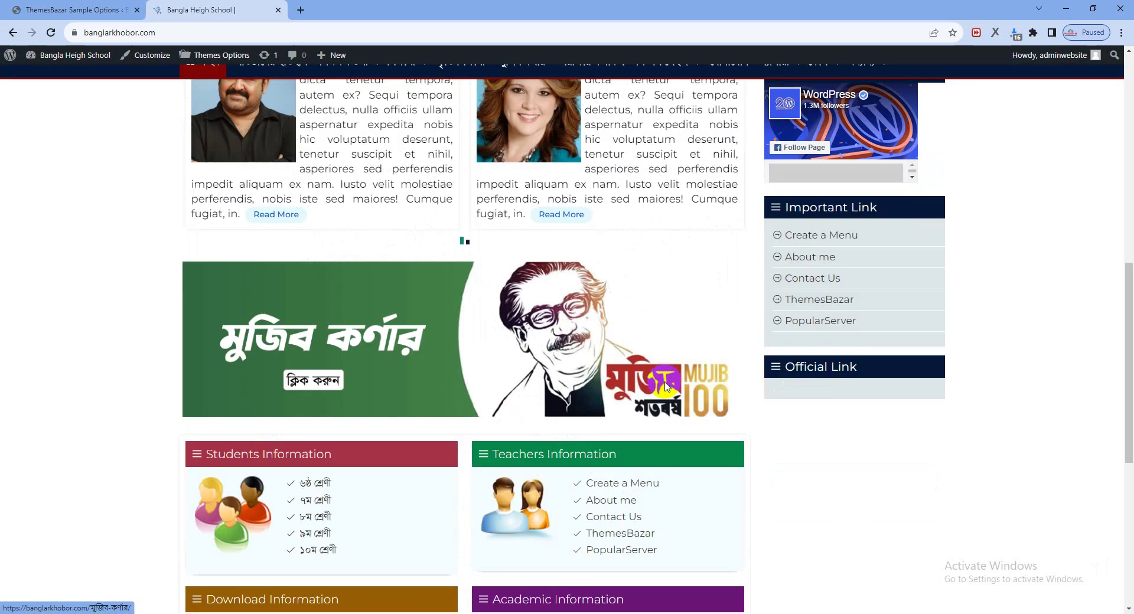
{"action": "scroll", "coordinate": [612, 409], "scroll_direction": "up", "scroll_amount": 10}
{"action": "scroll", "coordinate": [612, 409], "scroll_direction": "up", "scroll_amount": 7}
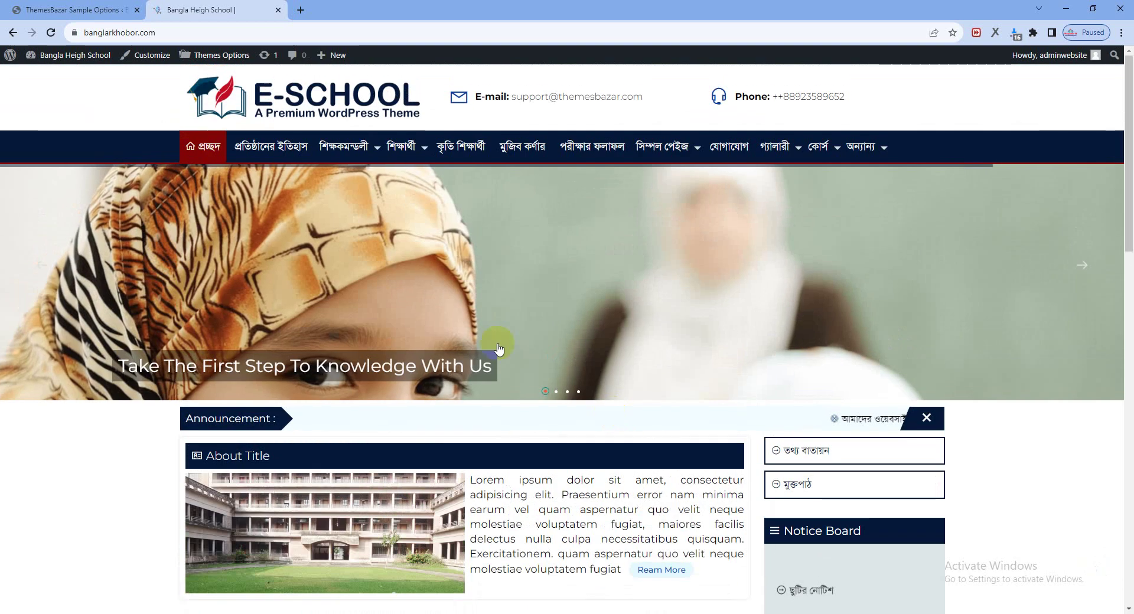
Open the EduCare demo site at themesbazar.net/educare in a new browser tab.
{"action": "left_click", "coordinate": [300, 10]}
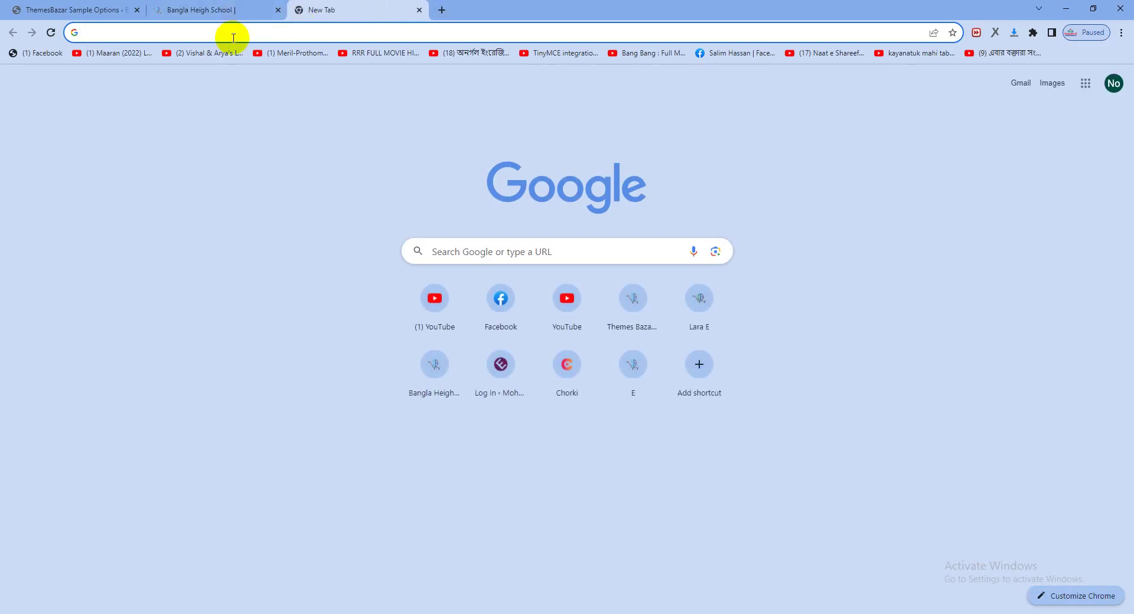
{"action": "type", "text": "t"}
{"action": "key", "text": "Right"}
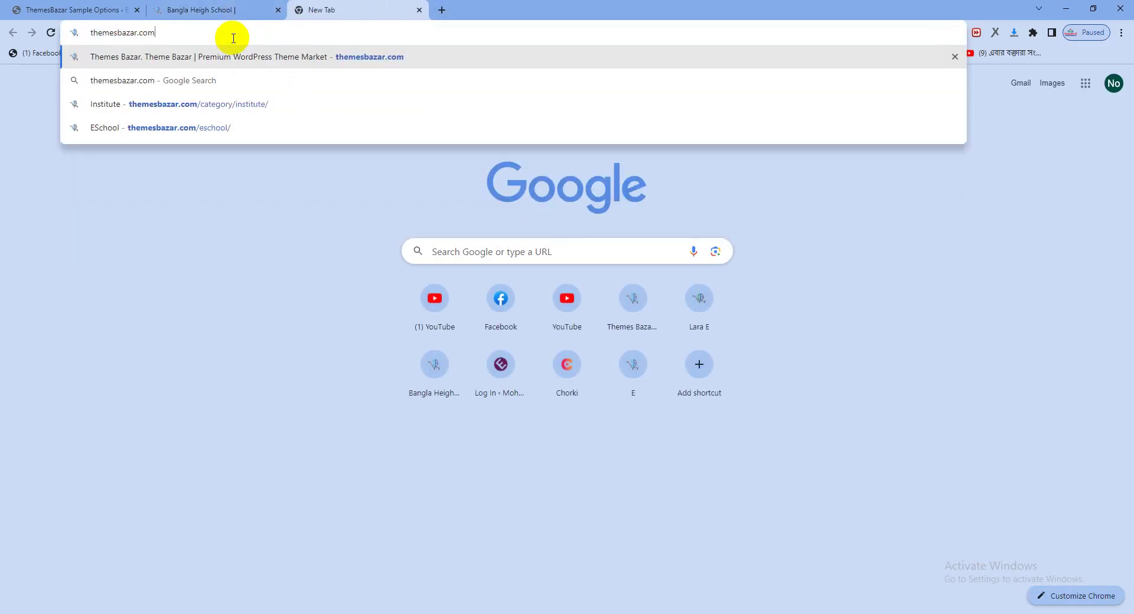
{"action": "key", "text": "BackSpace"}
{"action": "key", "text": "BackSpace"}
{"action": "key", "text": "BackSpace"}
{"action": "type", "text": "ne"}
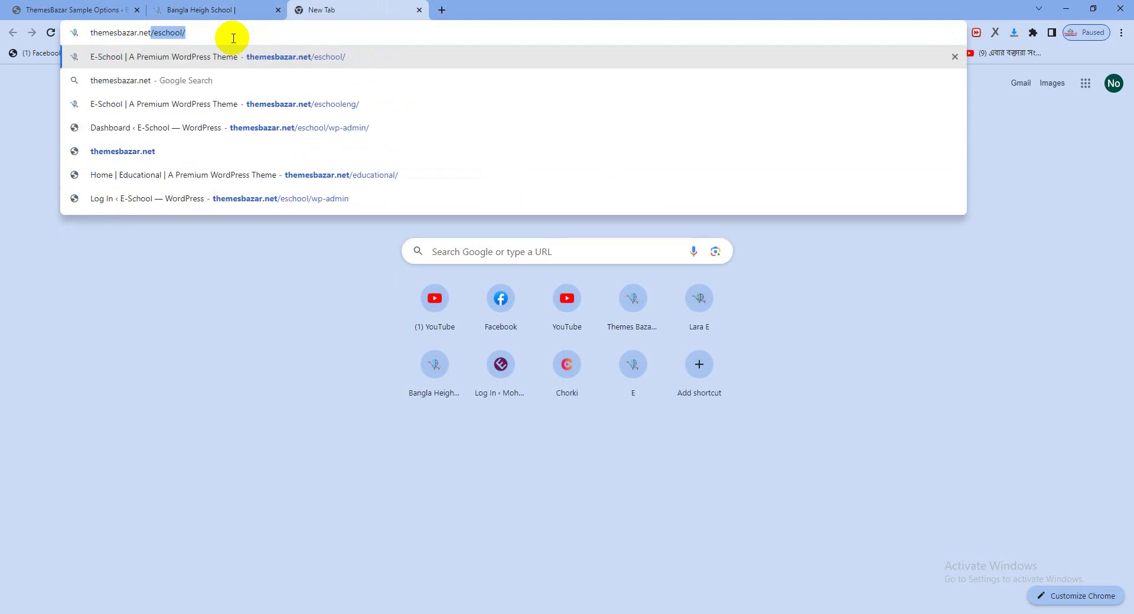
{"action": "type", "text": "t/edu"}
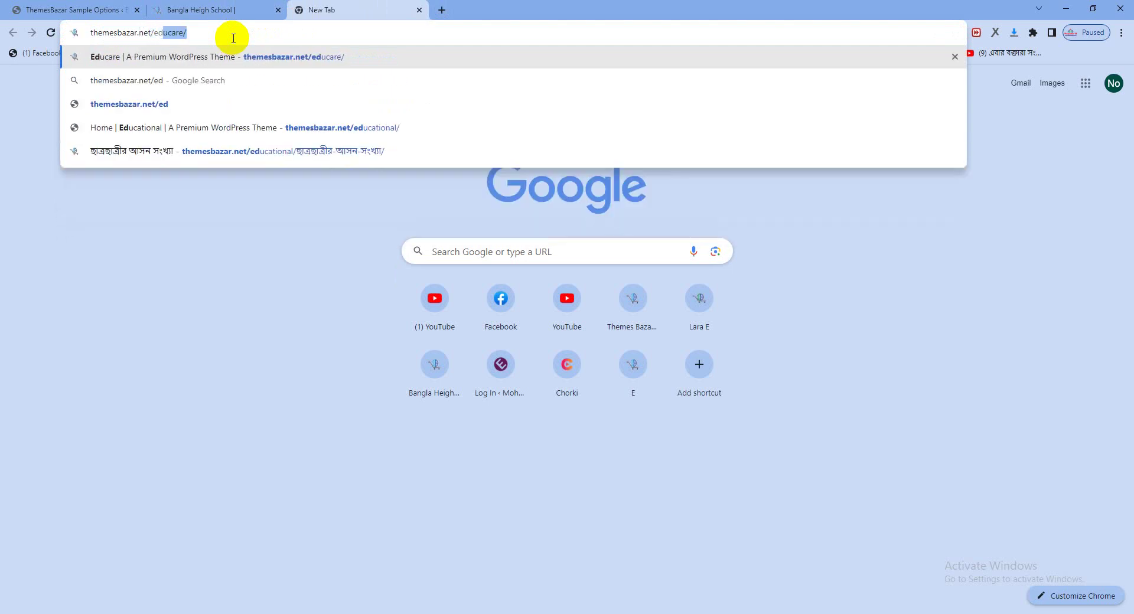
{"action": "key", "text": "Return"}
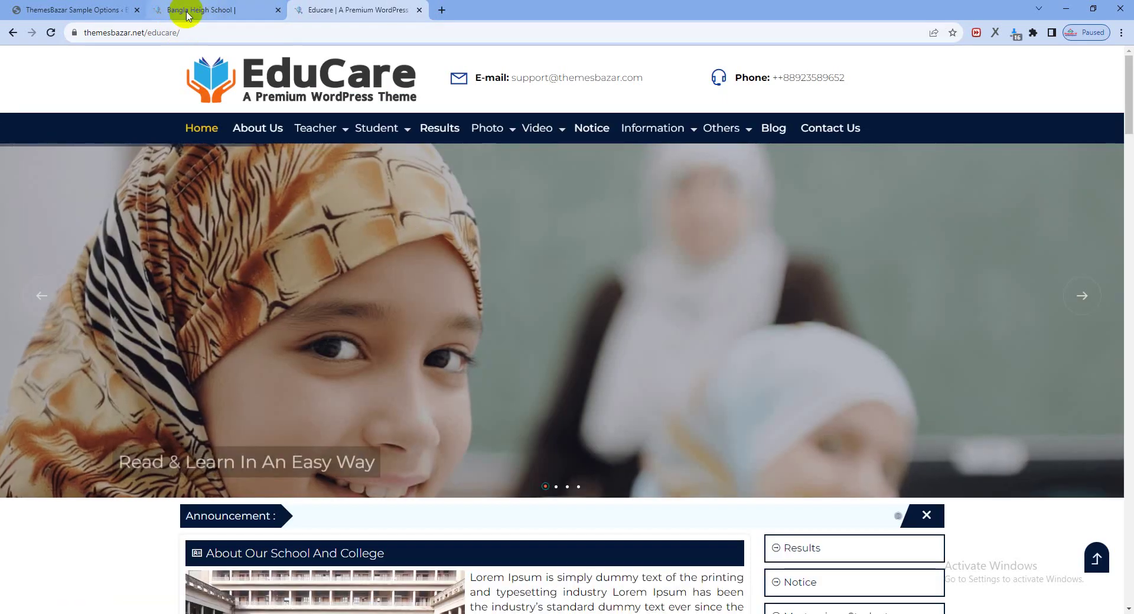
Compare the school homepage with the EduCare demo, from the header and slider through the lower sections to the footer.
{"action": "left_click", "coordinate": [188, 12]}
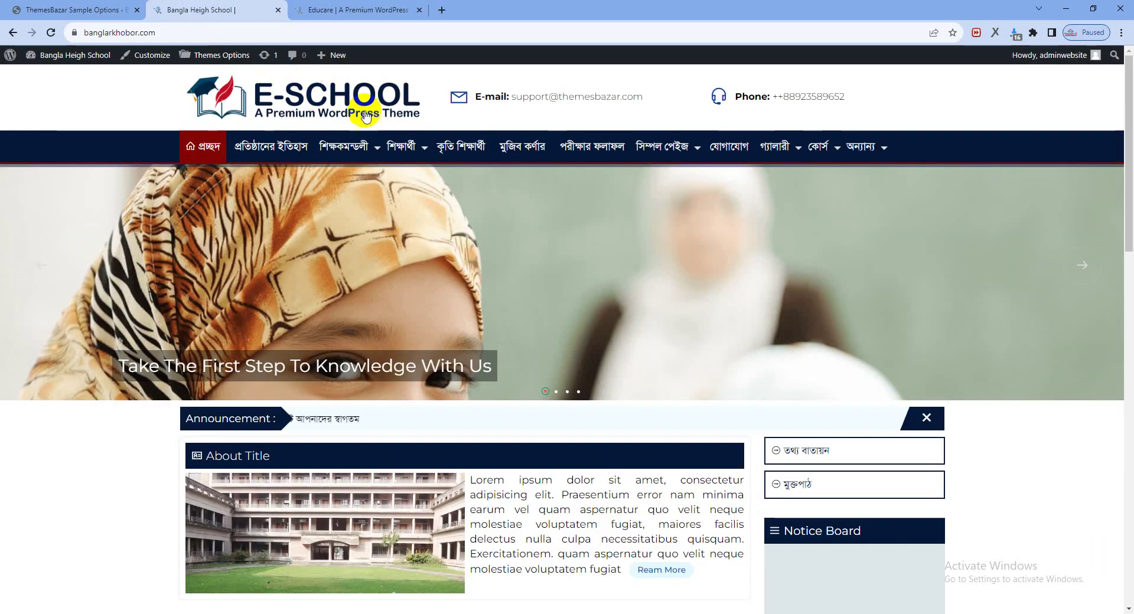
{"action": "left_click", "coordinate": [319, 11]}
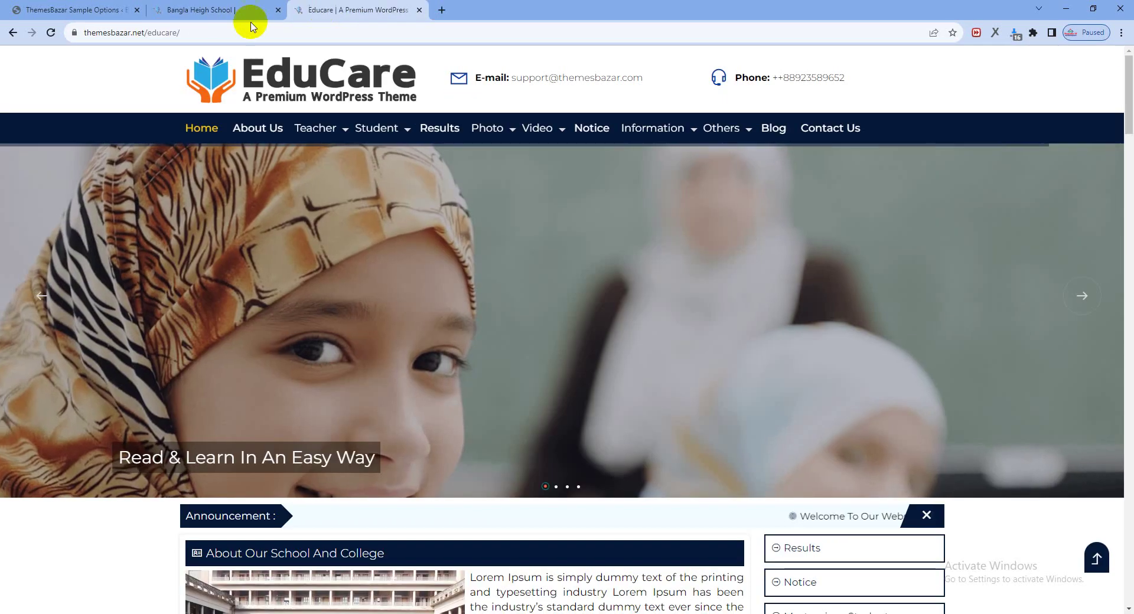
{"action": "left_click", "coordinate": [232, 11]}
{"action": "left_click", "coordinate": [318, 13]}
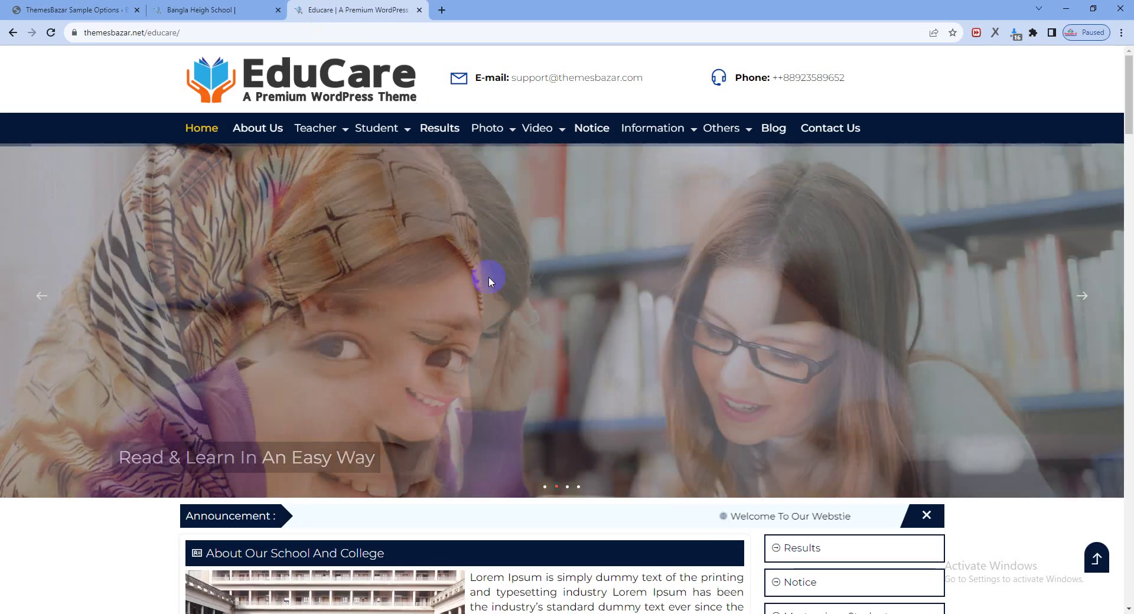
{"action": "scroll", "coordinate": [488, 277], "scroll_direction": "down", "scroll_amount": 15}
{"action": "left_click", "coordinate": [236, 11]}
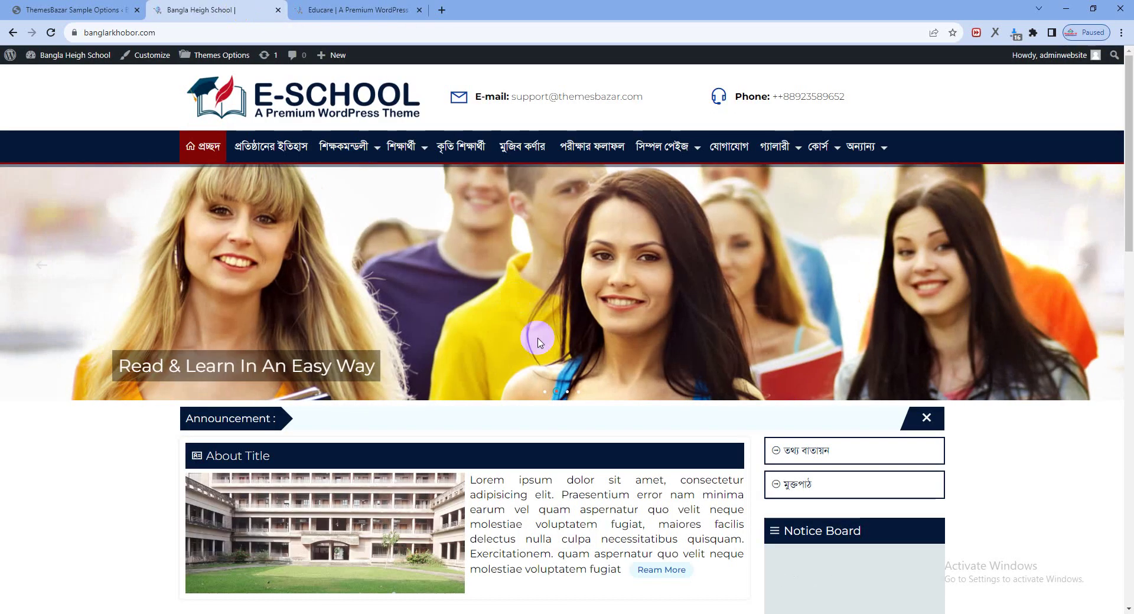
{"action": "scroll", "coordinate": [537, 354], "scroll_direction": "down", "scroll_amount": 12}
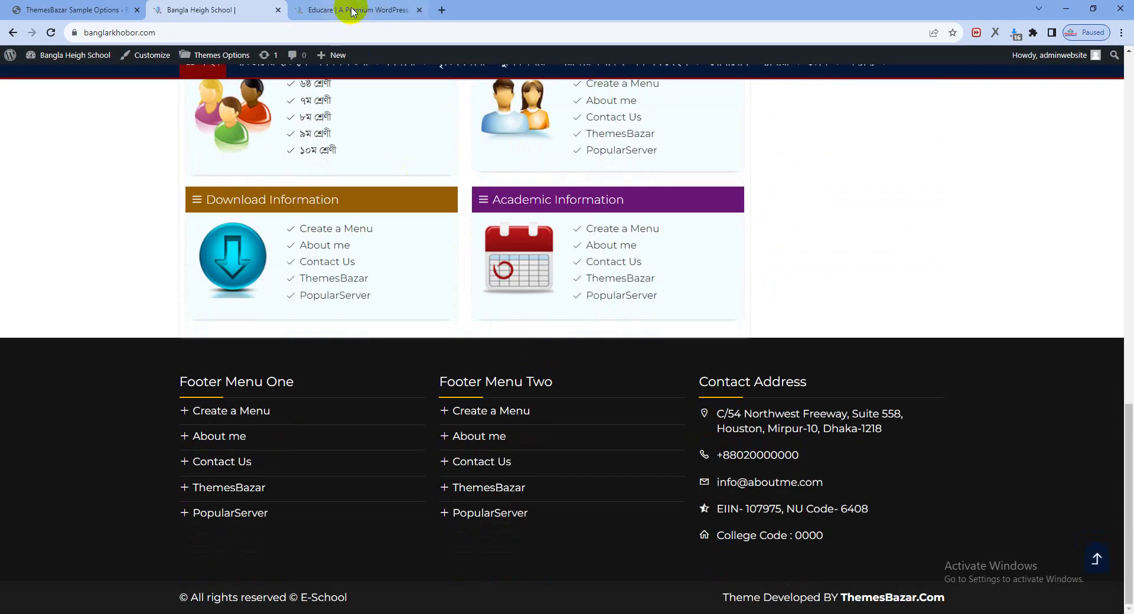
{"action": "left_click", "coordinate": [318, 10]}
{"action": "scroll", "coordinate": [511, 271], "scroll_direction": "down", "scroll_amount": 10}
{"action": "scroll", "coordinate": [512, 272], "scroll_direction": "down", "scroll_amount": 15}
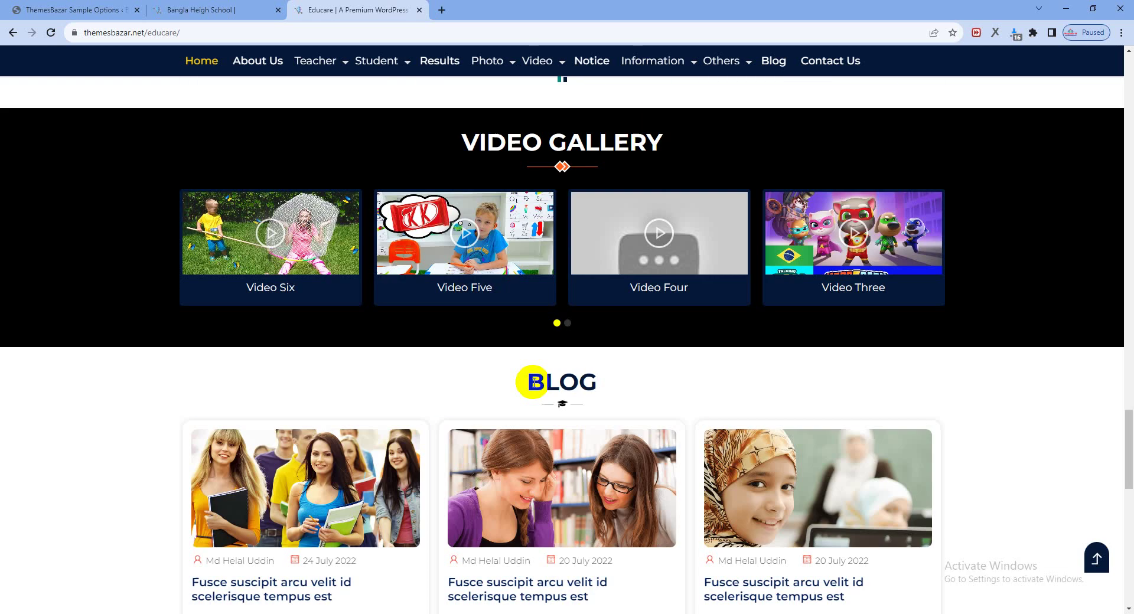
{"action": "scroll", "coordinate": [590, 266], "scroll_direction": "up", "scroll_amount": 3}
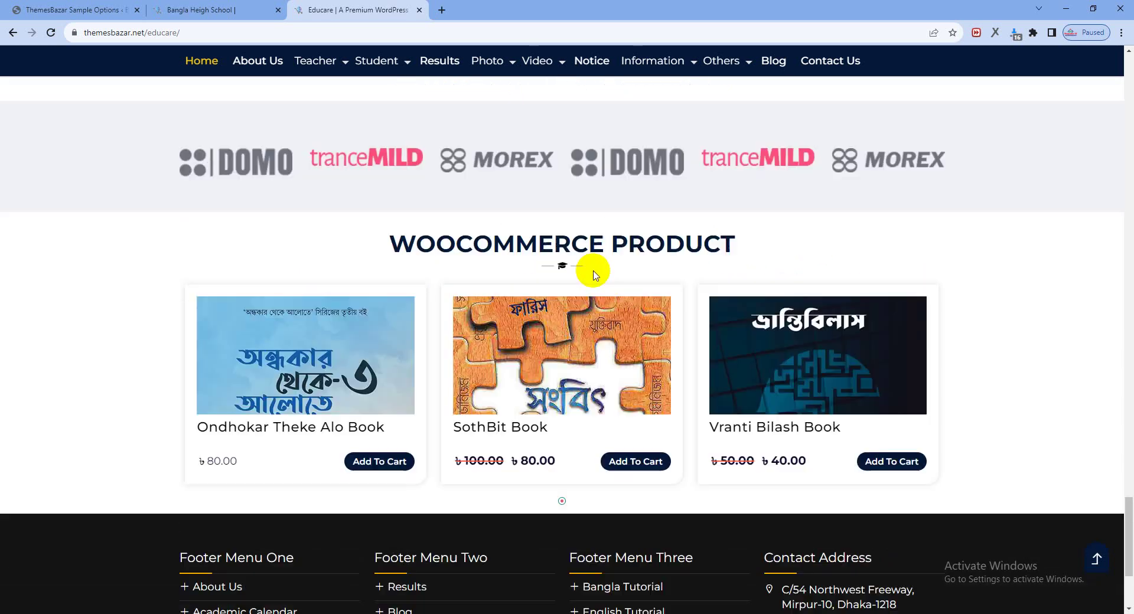
{"action": "left_click", "coordinate": [211, 9]}
Move Information, Teacher, Course, Masterpiece, Video, Blog, Brands and Woocommerce from Hide to Show in that order, and save the section settings.
{"action": "left_click", "coordinate": [89, 10]}
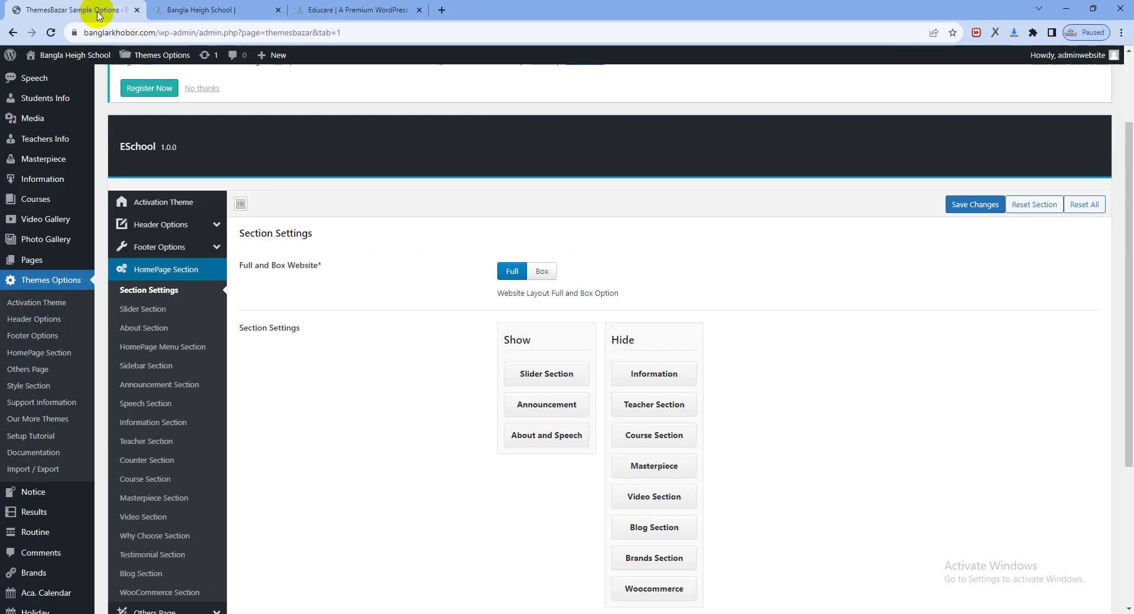
{"action": "scroll", "coordinate": [660, 307], "scroll_direction": "down", "scroll_amount": 3}
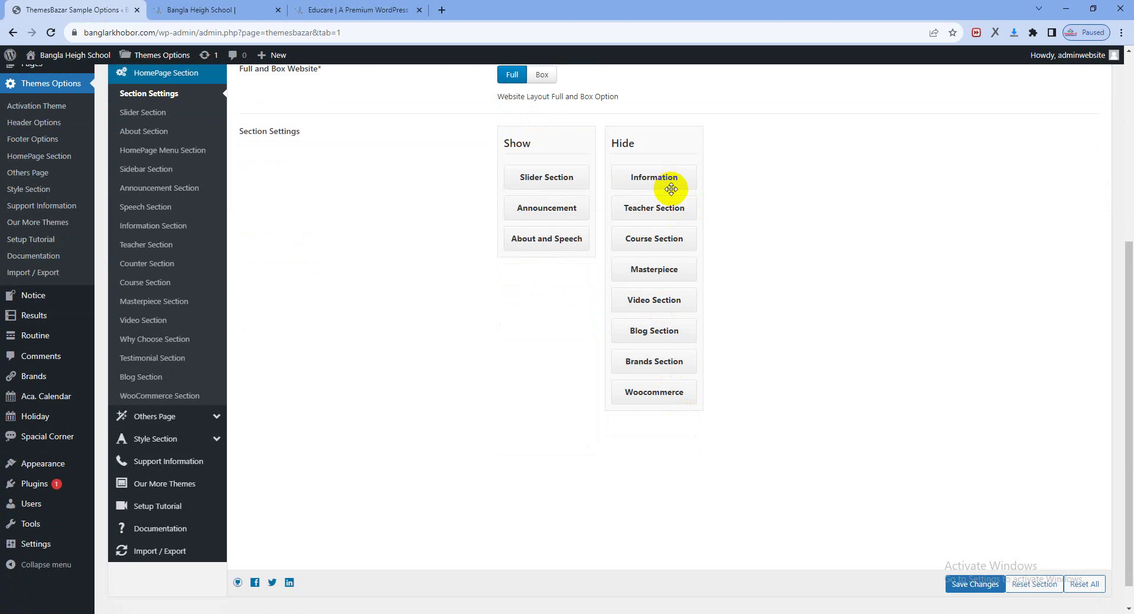
{"action": "left_click_drag", "start_coordinate": [686, 185], "coordinate": [555, 297]}
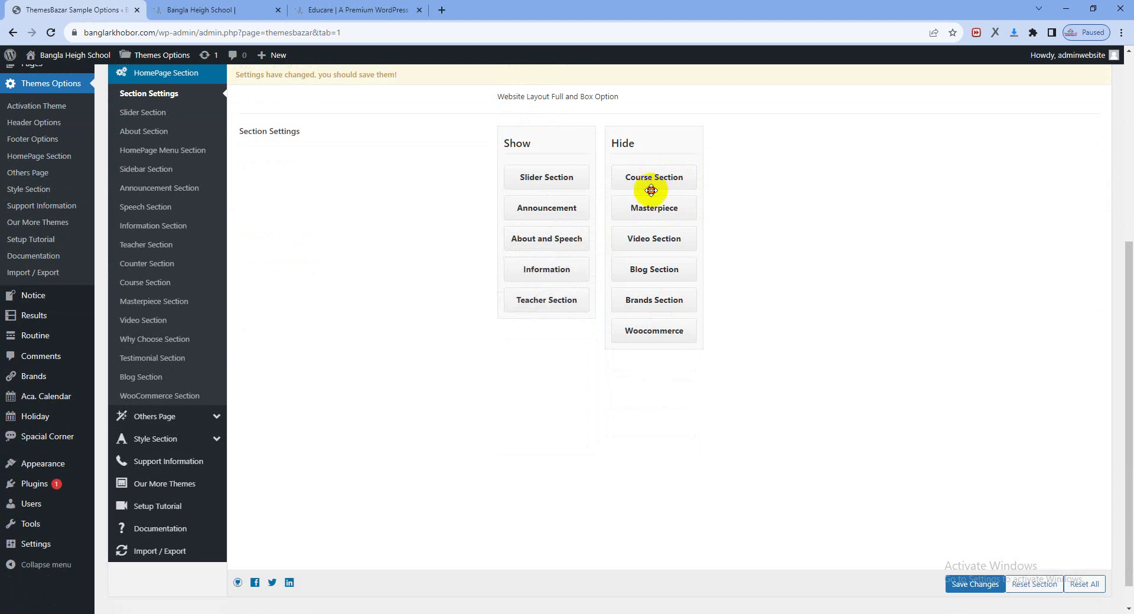
{"action": "left_click_drag", "start_coordinate": [650, 188], "coordinate": [561, 362]}
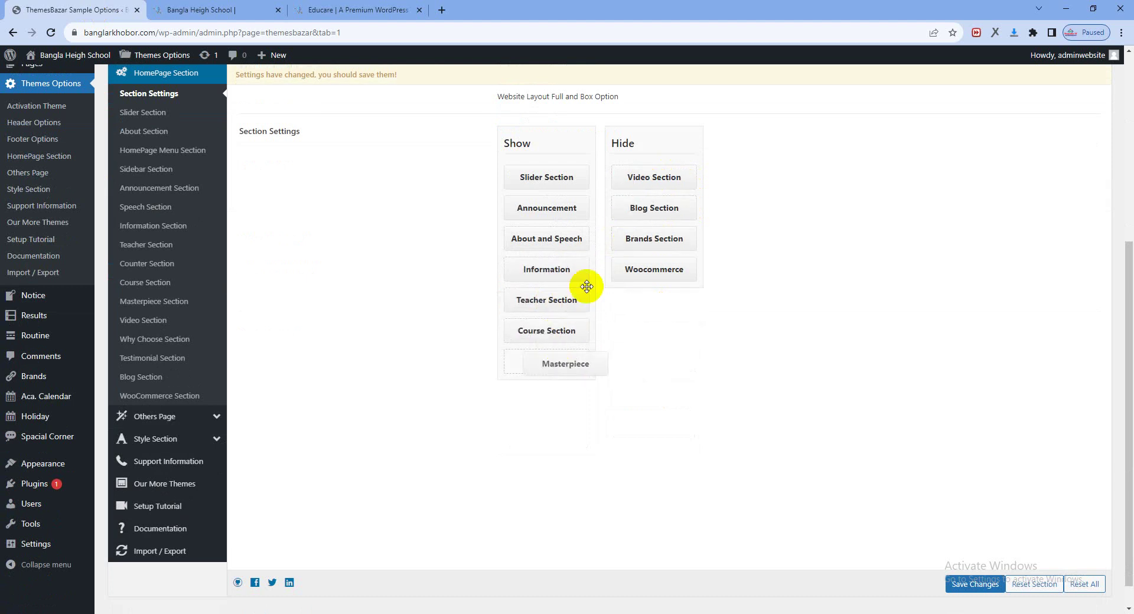
{"action": "left_click_drag", "start_coordinate": [653, 178], "coordinate": [564, 405]}
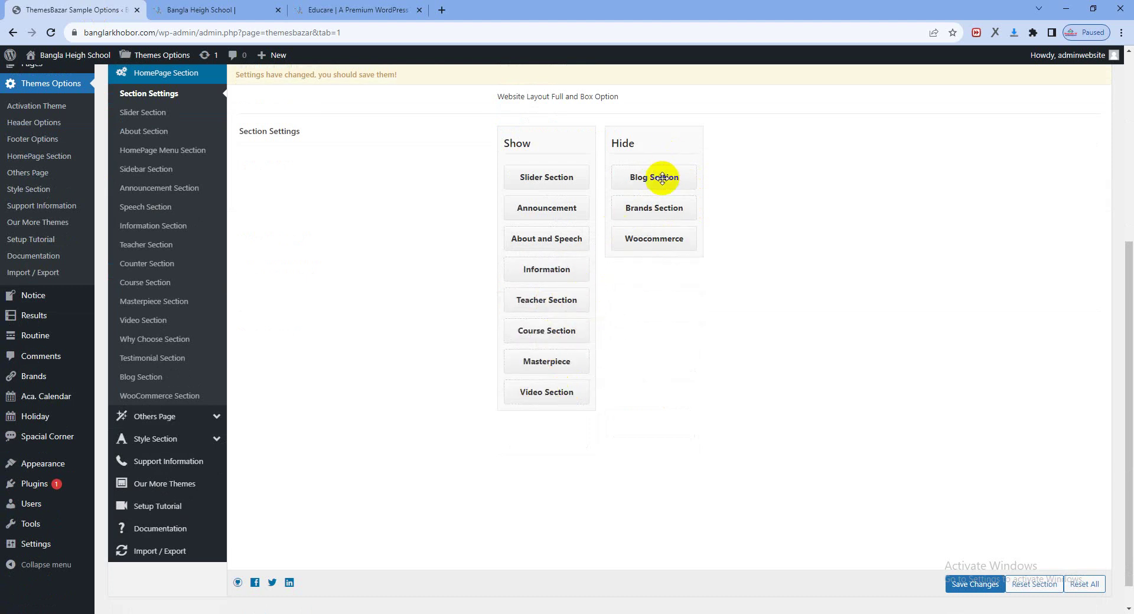
{"action": "left_click_drag", "start_coordinate": [659, 177], "coordinate": [559, 428]}
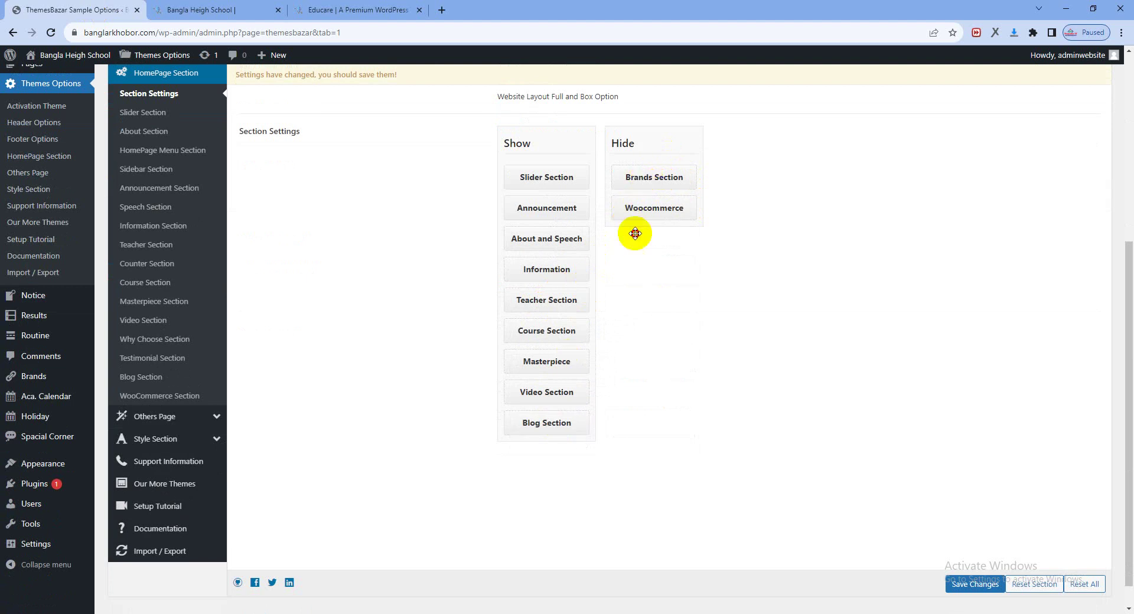
{"action": "left_click_drag", "start_coordinate": [654, 177], "coordinate": [553, 467]}
{"action": "left_click_drag", "start_coordinate": [653, 176], "coordinate": [547, 486]}
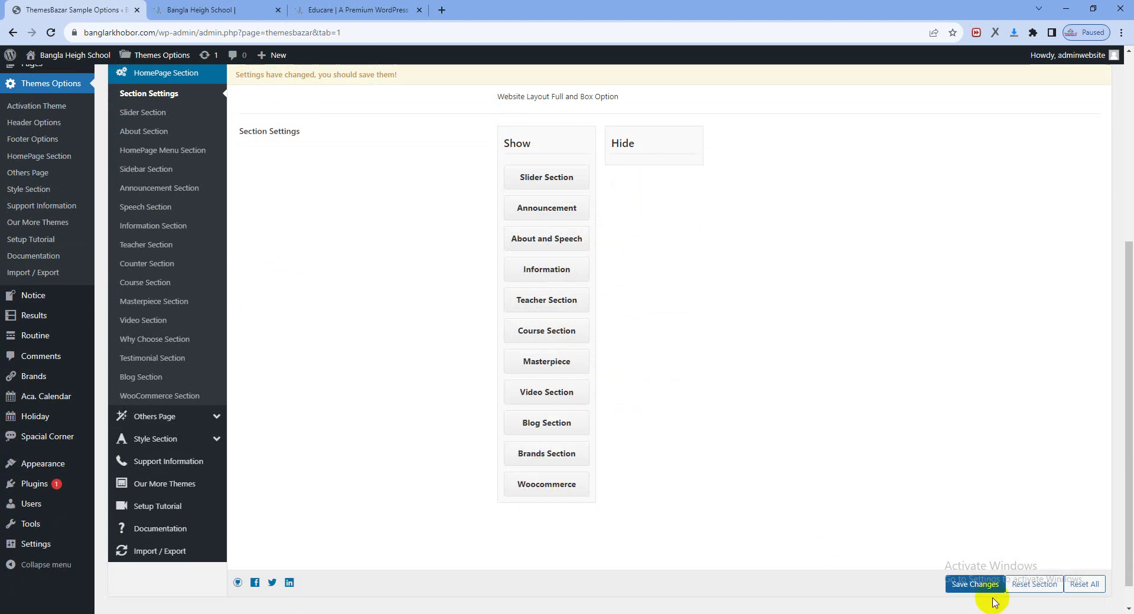
{"action": "left_click", "coordinate": [976, 585]}
Reload the school homepage and compare its newly enabled sections with those on the EduCare demo.
{"action": "left_click", "coordinate": [232, 11]}
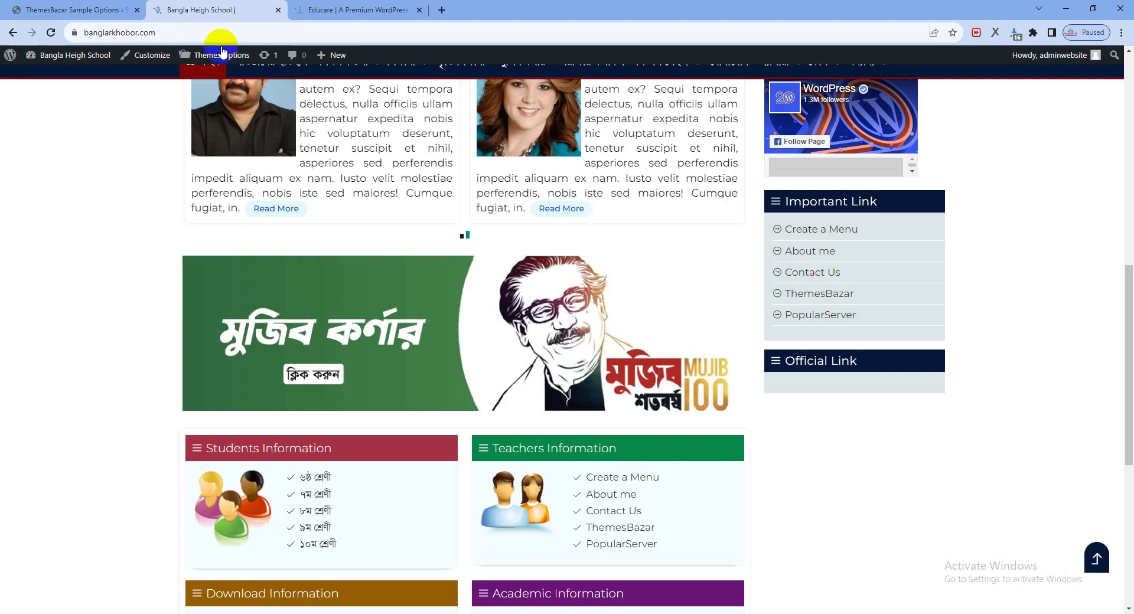
{"action": "left_click", "coordinate": [51, 34]}
{"action": "scroll", "coordinate": [560, 403], "scroll_direction": "down", "scroll_amount": 12}
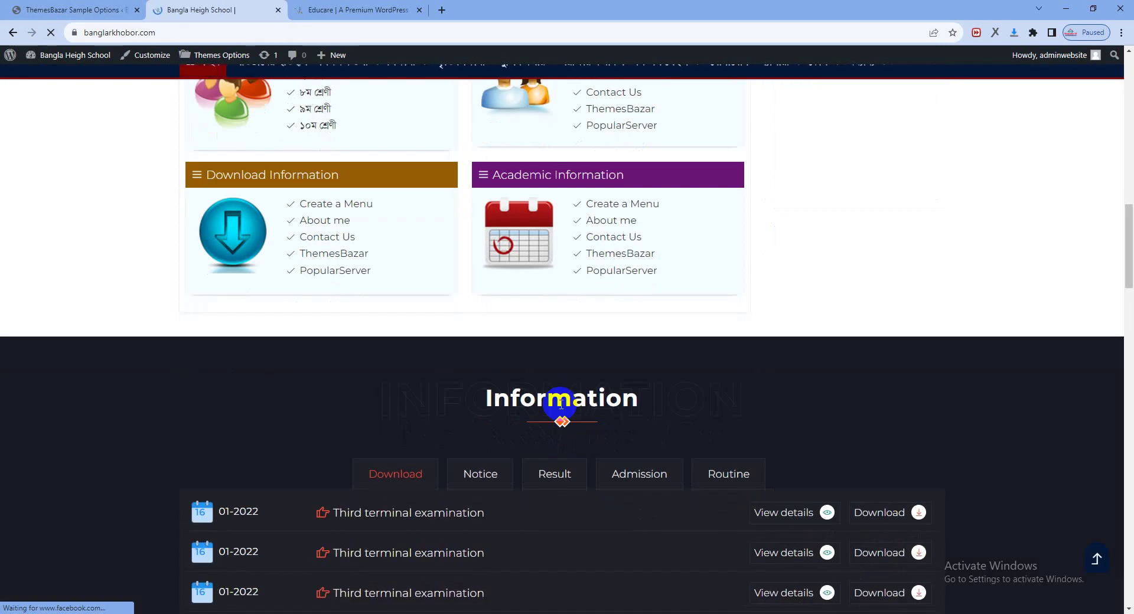
{"action": "scroll", "coordinate": [560, 411], "scroll_direction": "down", "scroll_amount": 15}
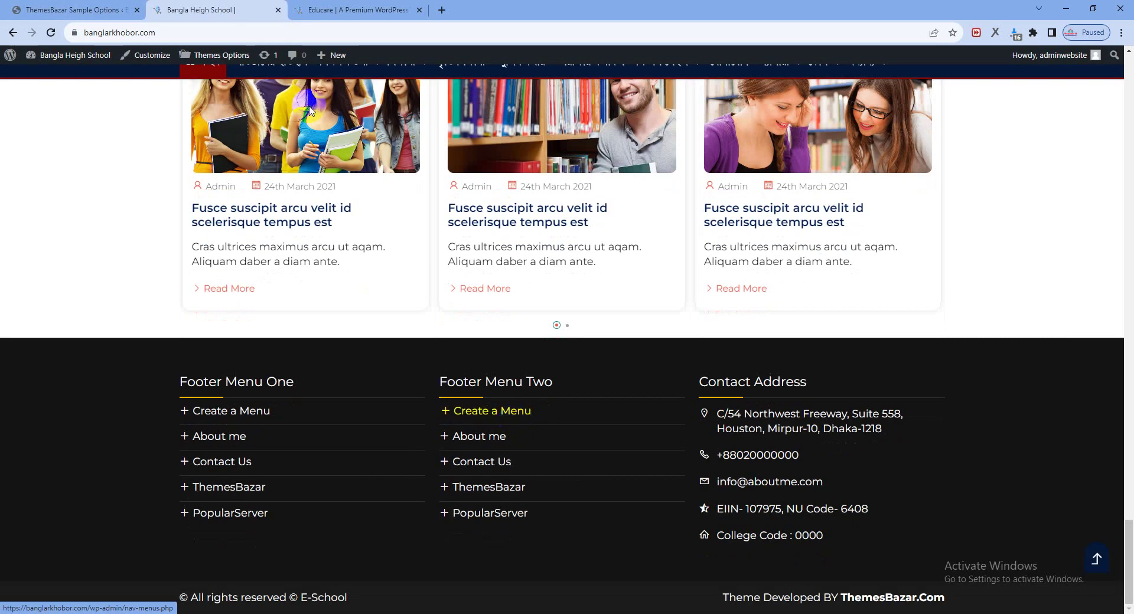
{"action": "left_click", "coordinate": [378, 10]}
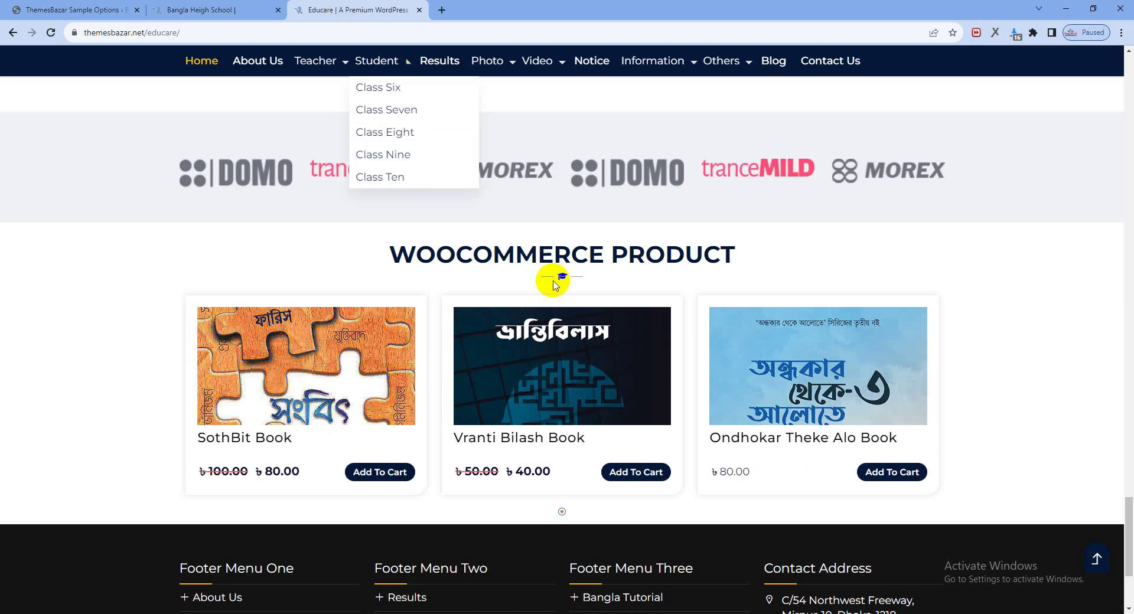
{"action": "left_click", "coordinate": [218, 10]}
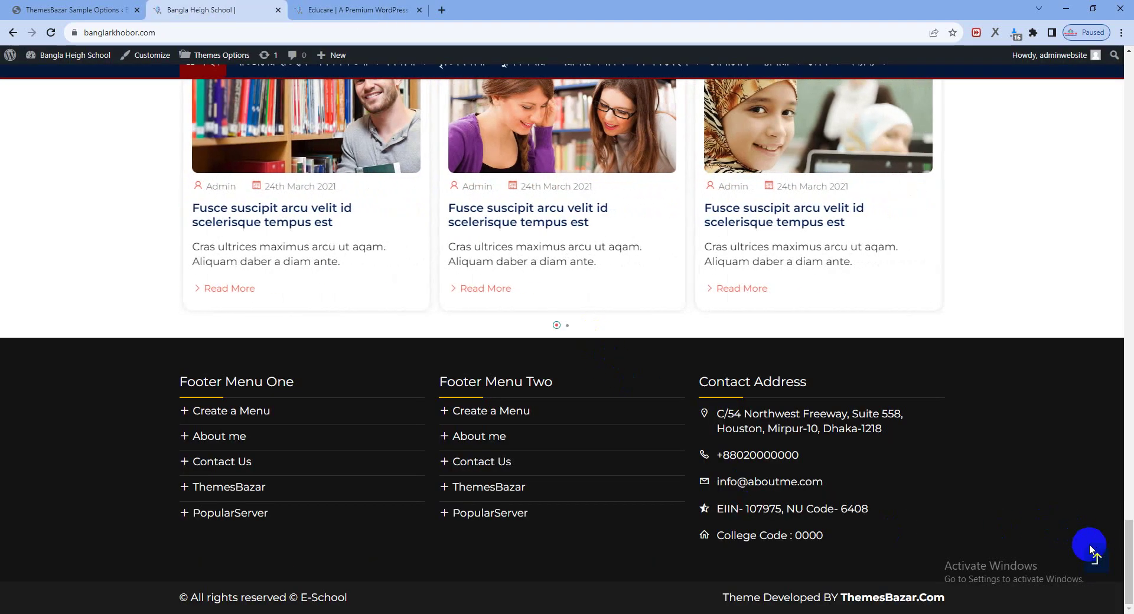
{"action": "left_click", "coordinate": [1099, 557]}
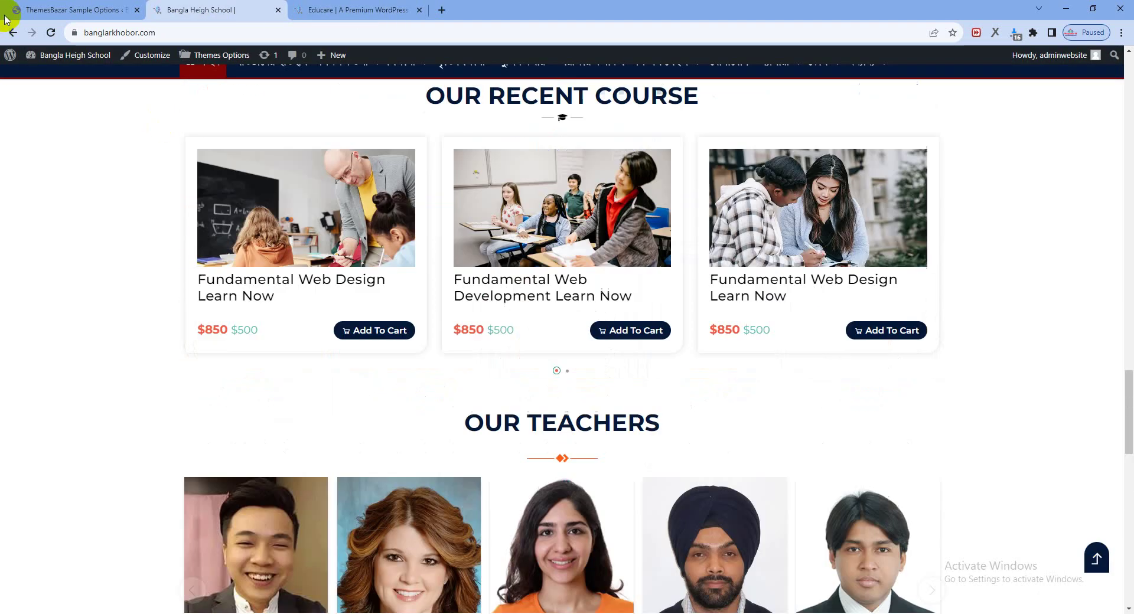
Move Blog Section to the top of the Show list, above Slider Section, and save the changes.
{"action": "left_click", "coordinate": [77, 10]}
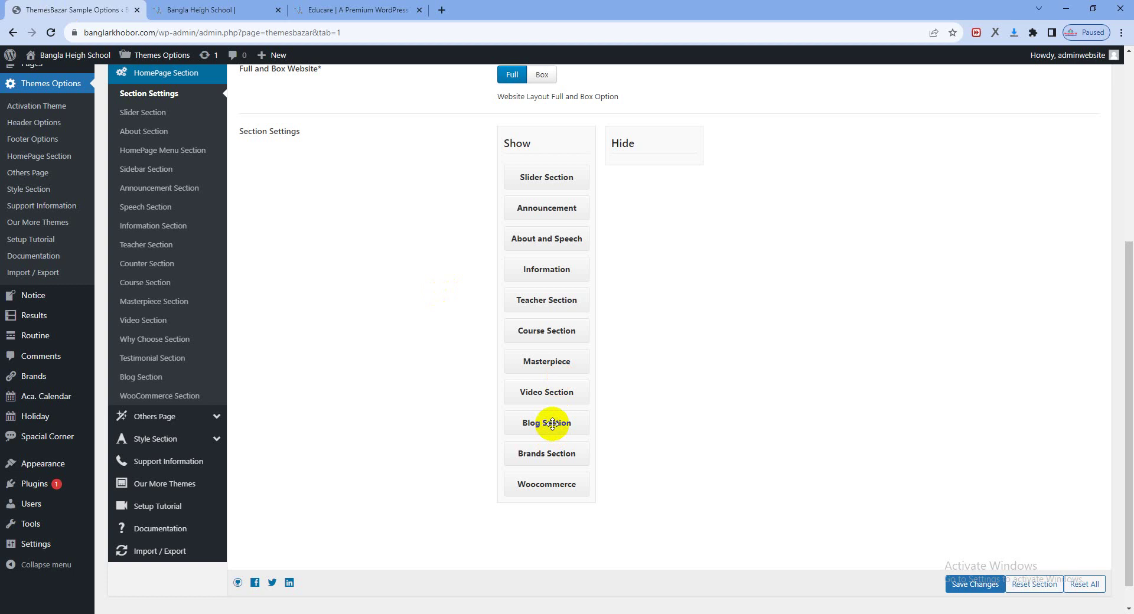
{"action": "left_click_drag", "start_coordinate": [553, 423], "coordinate": [556, 165]}
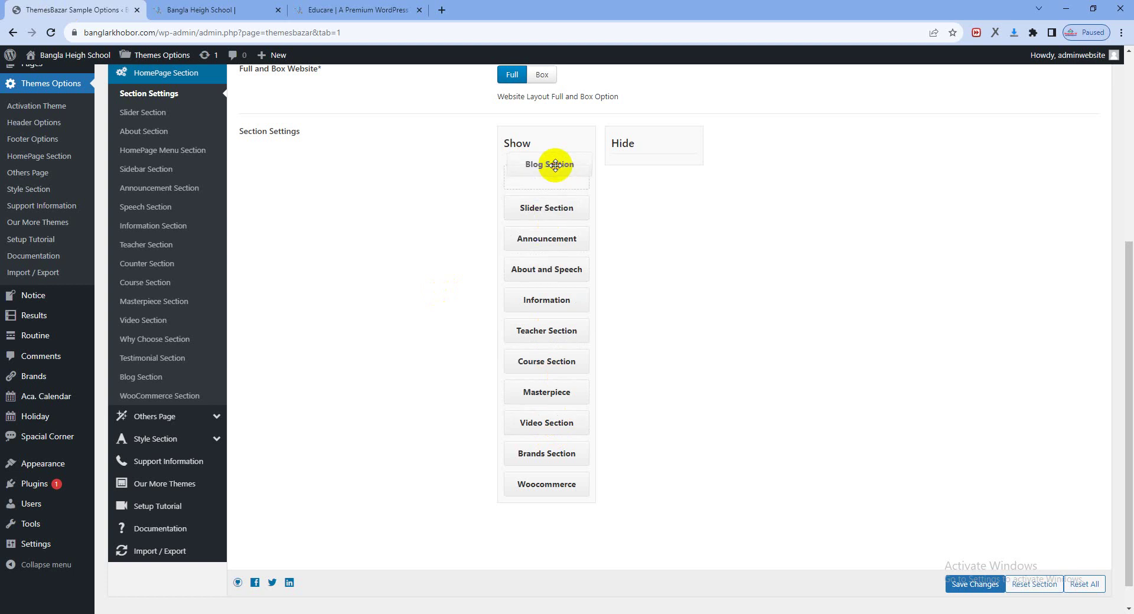
{"action": "left_click", "coordinate": [976, 584]}
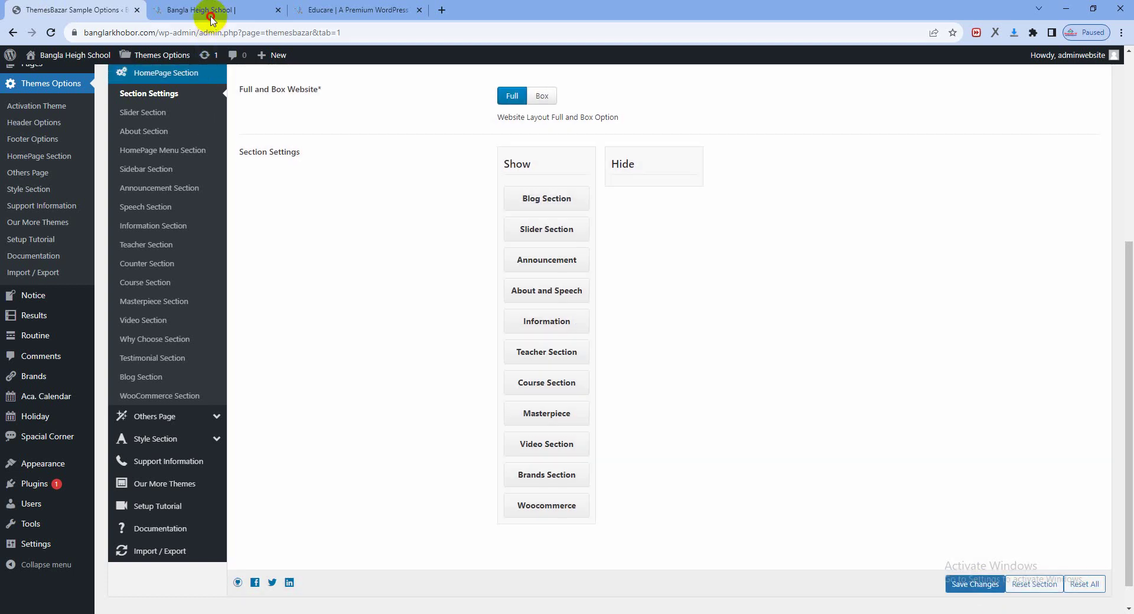
Reload the school homepage and check where the Blog section sits relative to the slider.
{"action": "left_click", "coordinate": [204, 11]}
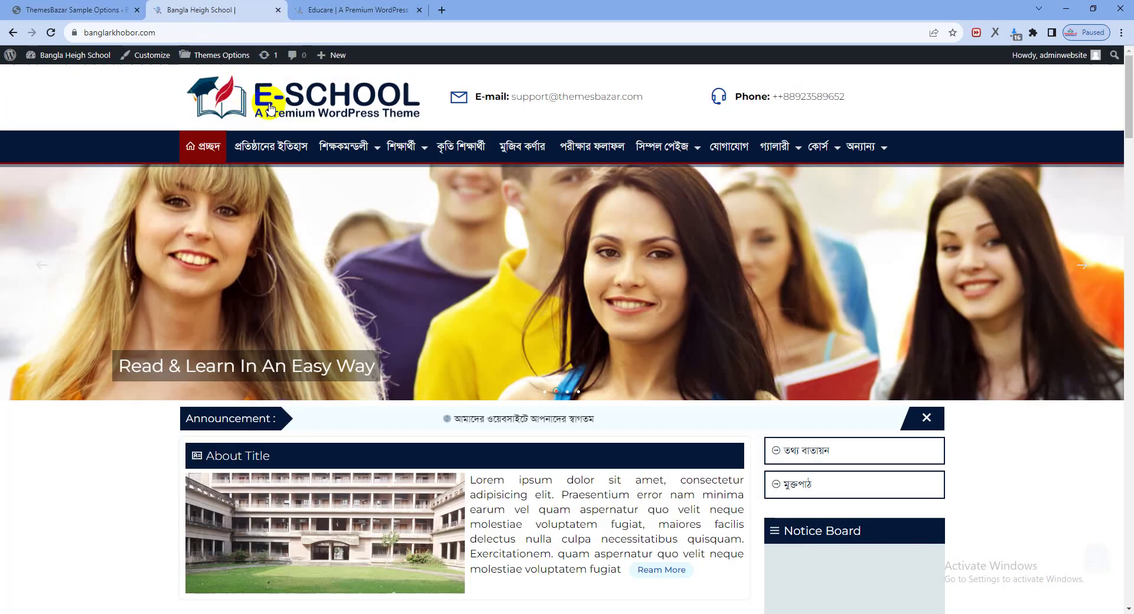
{"action": "scroll", "coordinate": [278, 112], "scroll_direction": "down", "scroll_amount": 8}
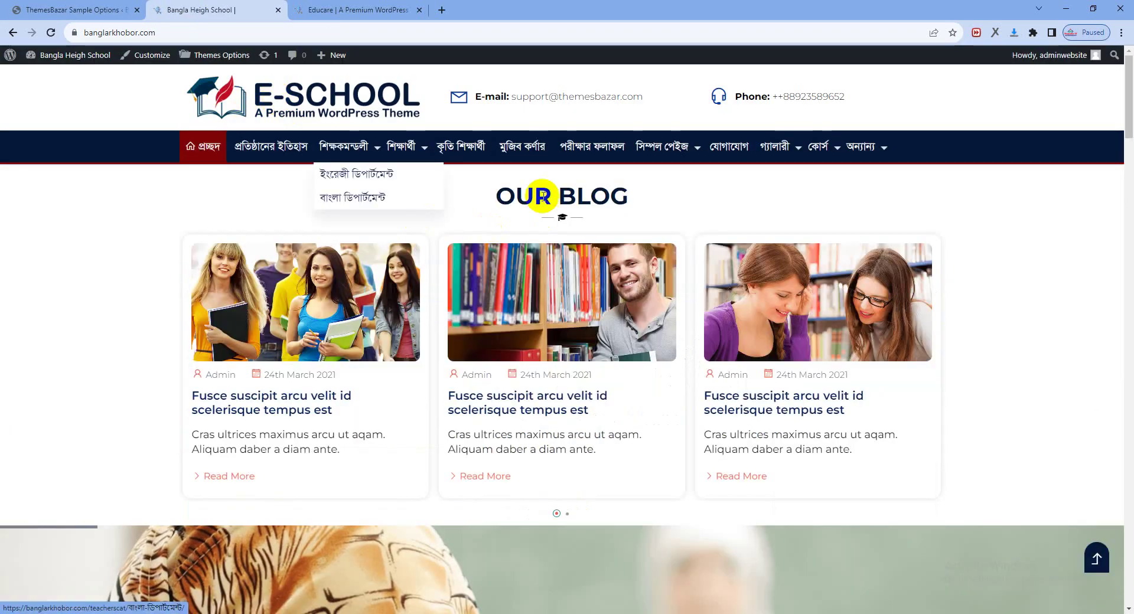
Reset the homepage Section Settings to their defaults in the theme options and confirm the reset.
{"action": "left_click", "coordinate": [99, 13]}
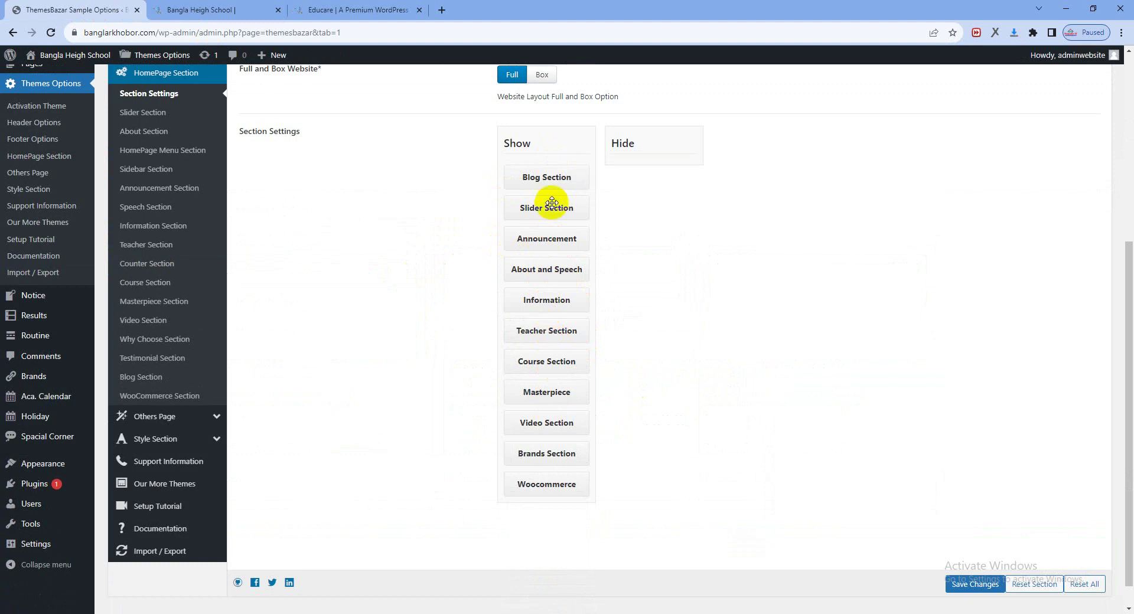
{"action": "scroll", "coordinate": [551, 203], "scroll_direction": "up", "scroll_amount": 3}
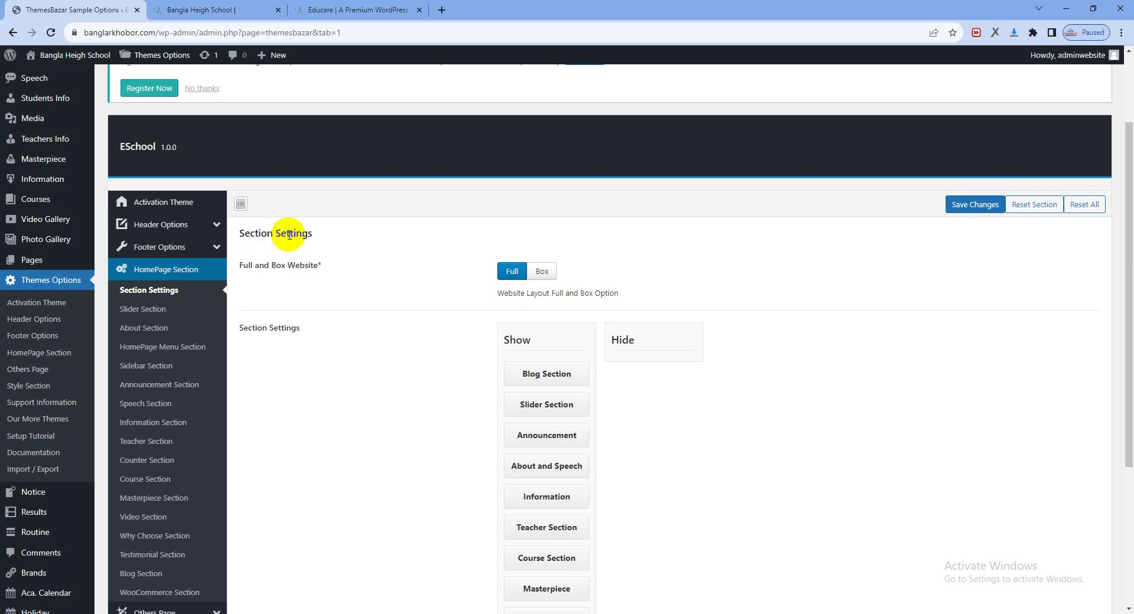
{"action": "left_click", "coordinate": [1034, 208]}
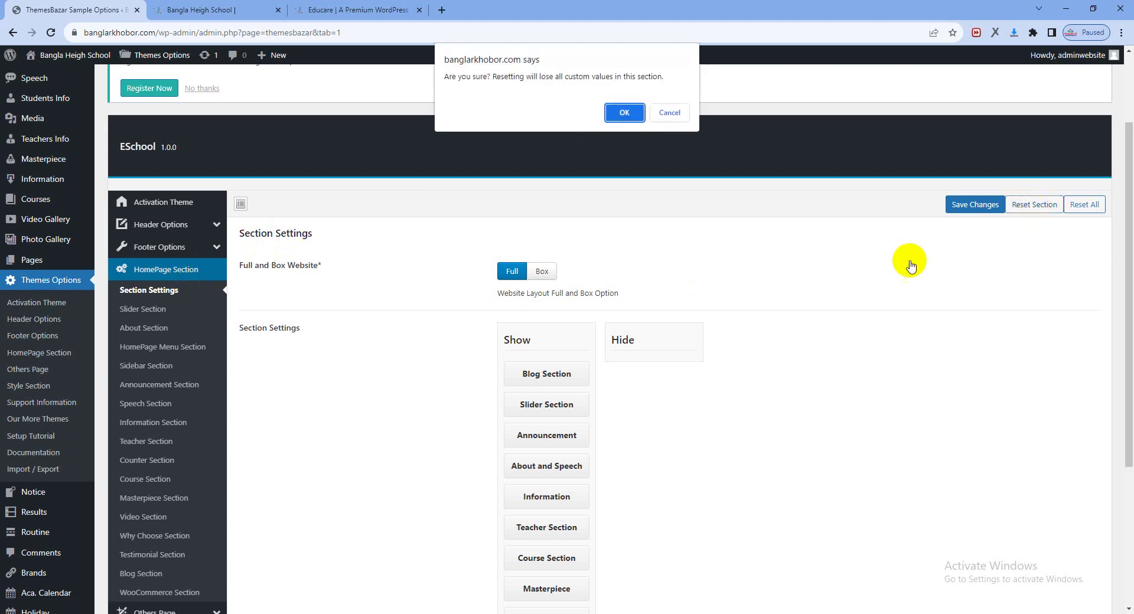
{"action": "left_click", "coordinate": [621, 119]}
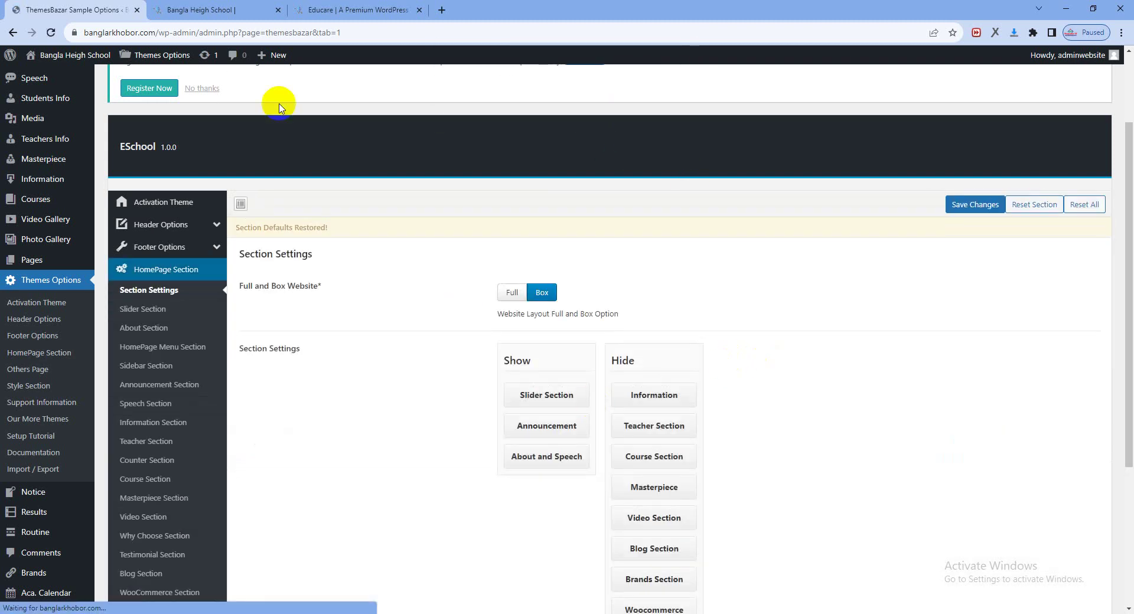
Reload the school homepage and review its layout and sections from header to footer.
{"action": "left_click", "coordinate": [236, 10]}
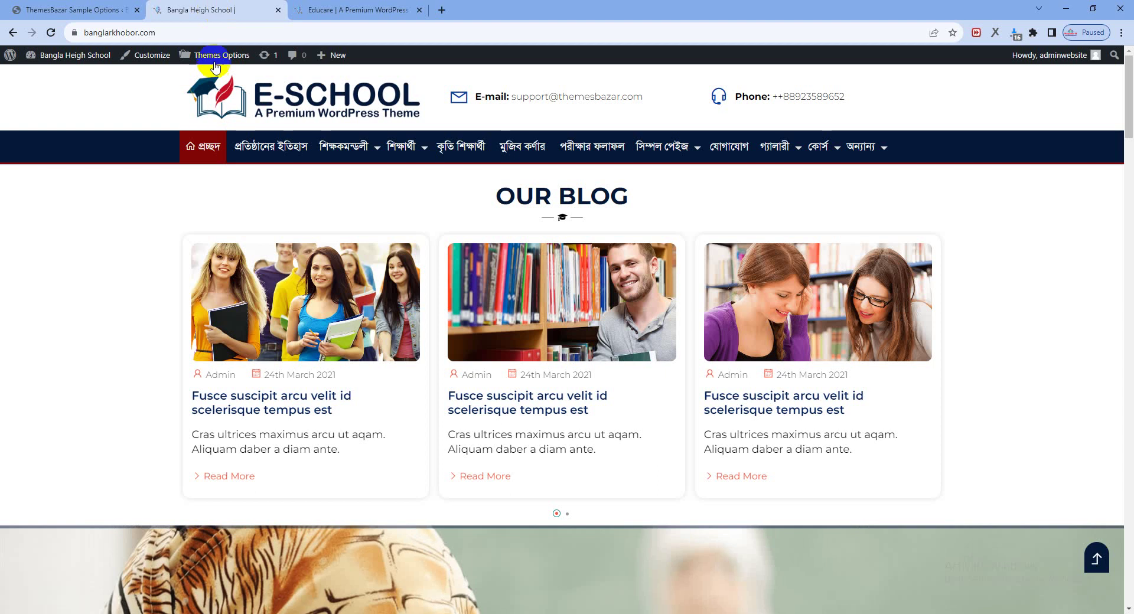
{"action": "left_click", "coordinate": [266, 104]}
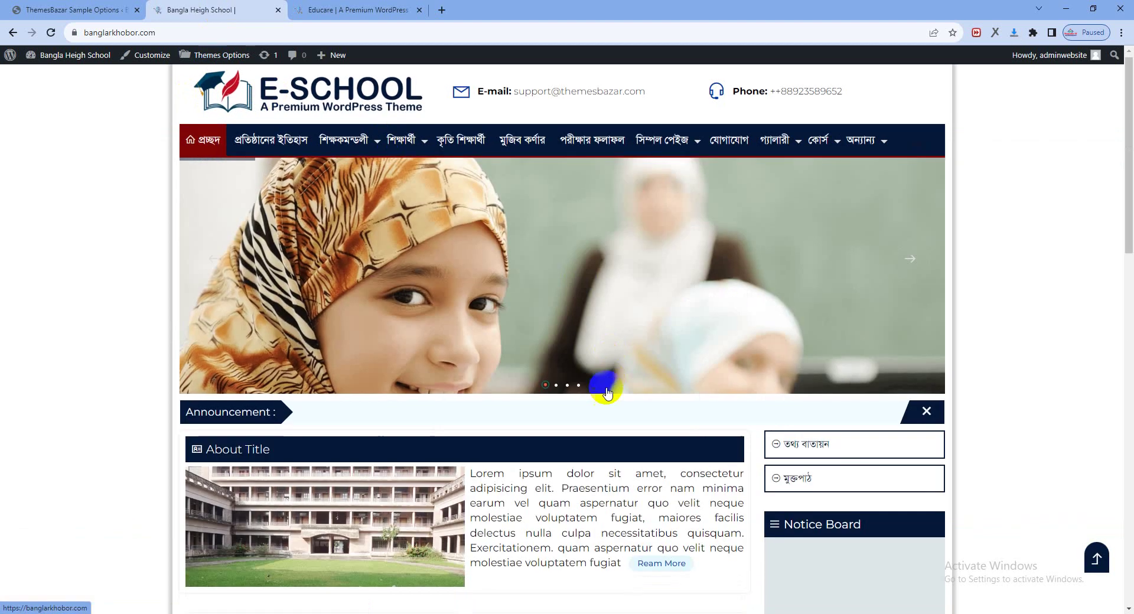
{"action": "scroll", "coordinate": [608, 385], "scroll_direction": "down", "scroll_amount": 15}
{"action": "scroll", "coordinate": [601, 398], "scroll_direction": "up", "scroll_amount": 15}
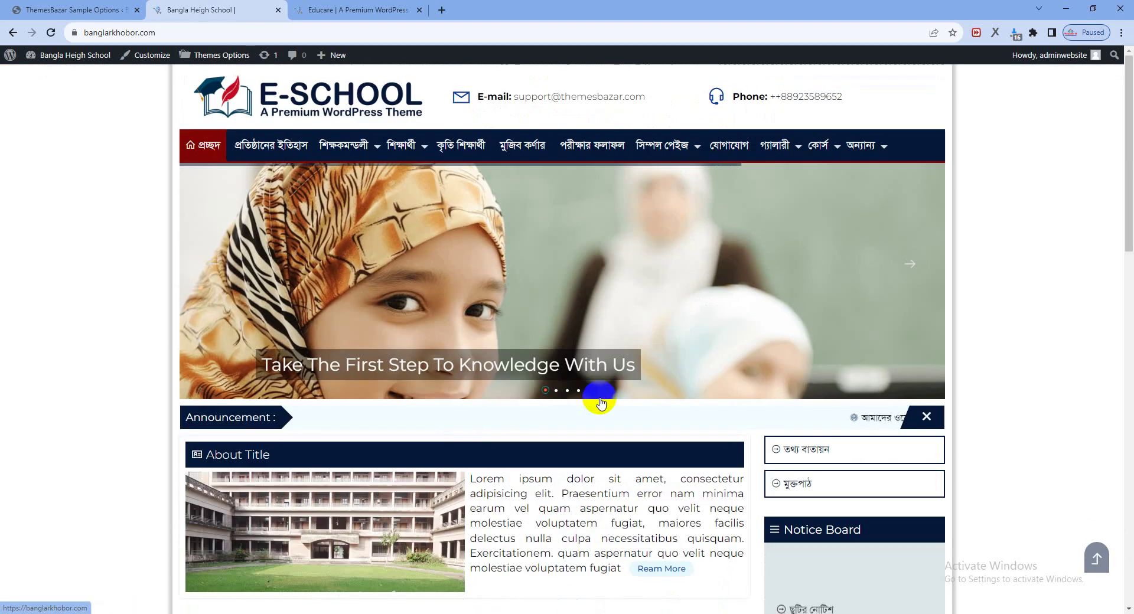
Examine the Slider Section's image count and description word limit, comparing them with the slider on the school homepage.
{"action": "left_click", "coordinate": [87, 22]}
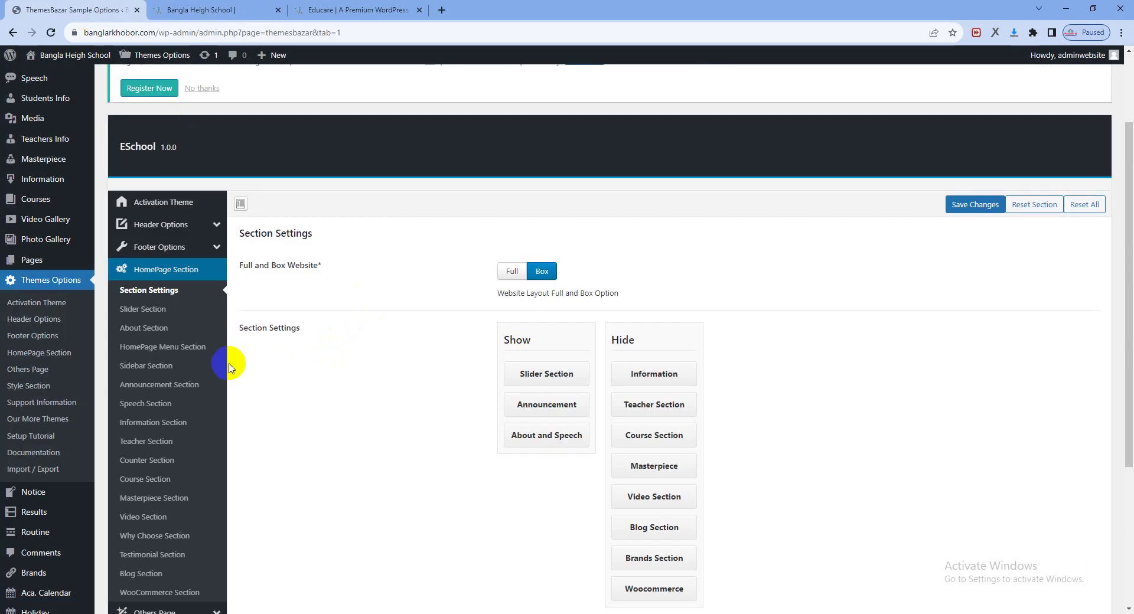
{"action": "left_click", "coordinate": [190, 343]}
{"action": "left_click", "coordinate": [150, 313]}
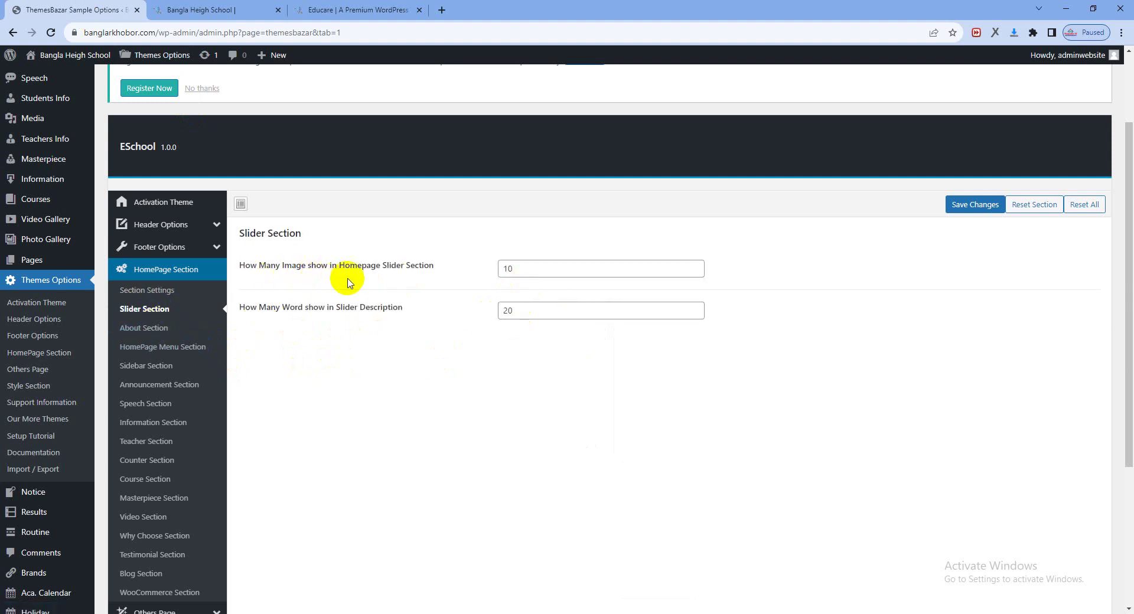
{"action": "double_click", "coordinate": [529, 271]}
{"action": "left_click_drag", "start_coordinate": [255, 317], "coordinate": [413, 314]}
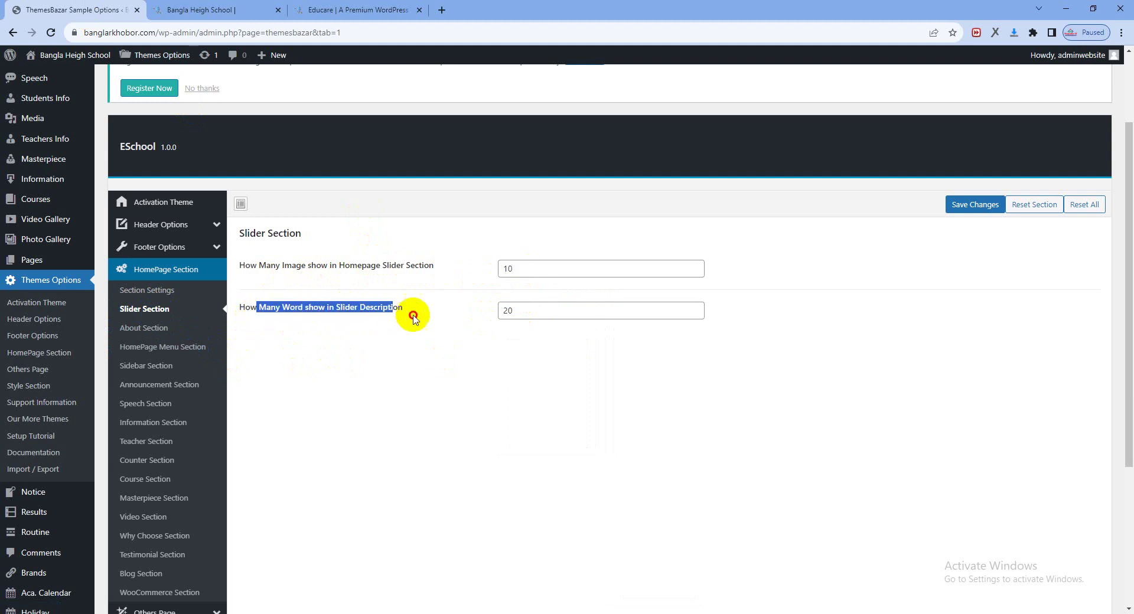
{"action": "double_click", "coordinate": [555, 310]}
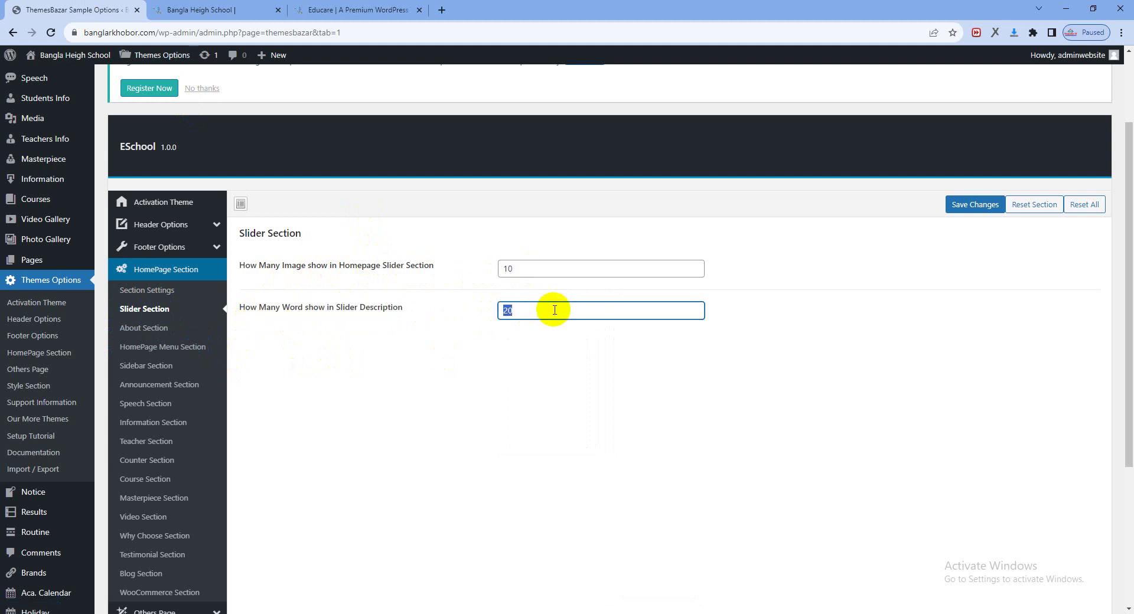
{"action": "left_click", "coordinate": [187, 6]}
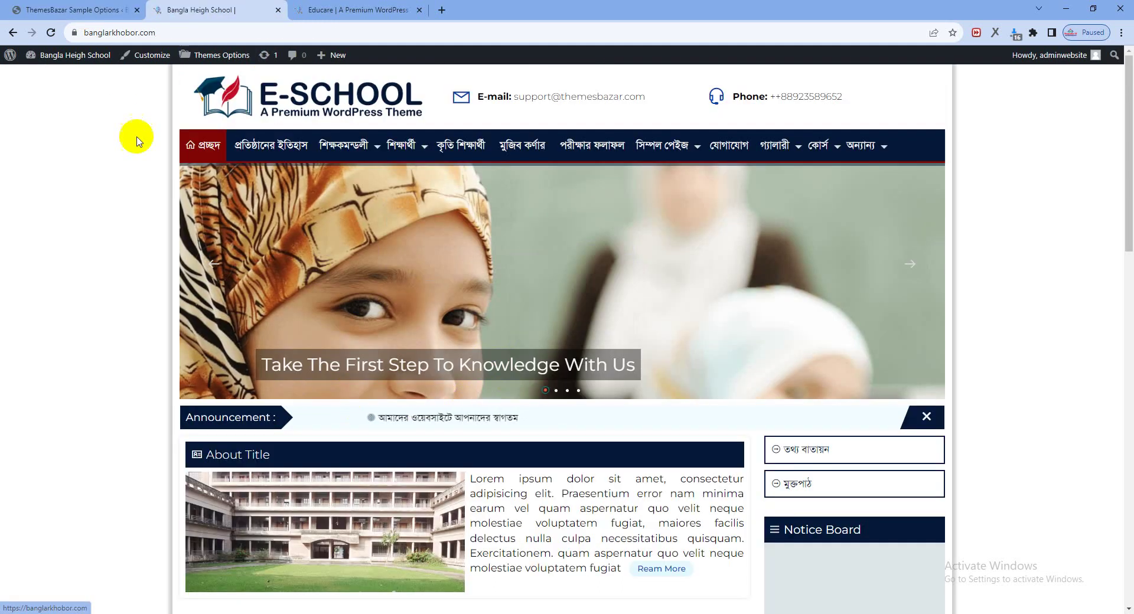
{"action": "left_click", "coordinate": [89, 10]}
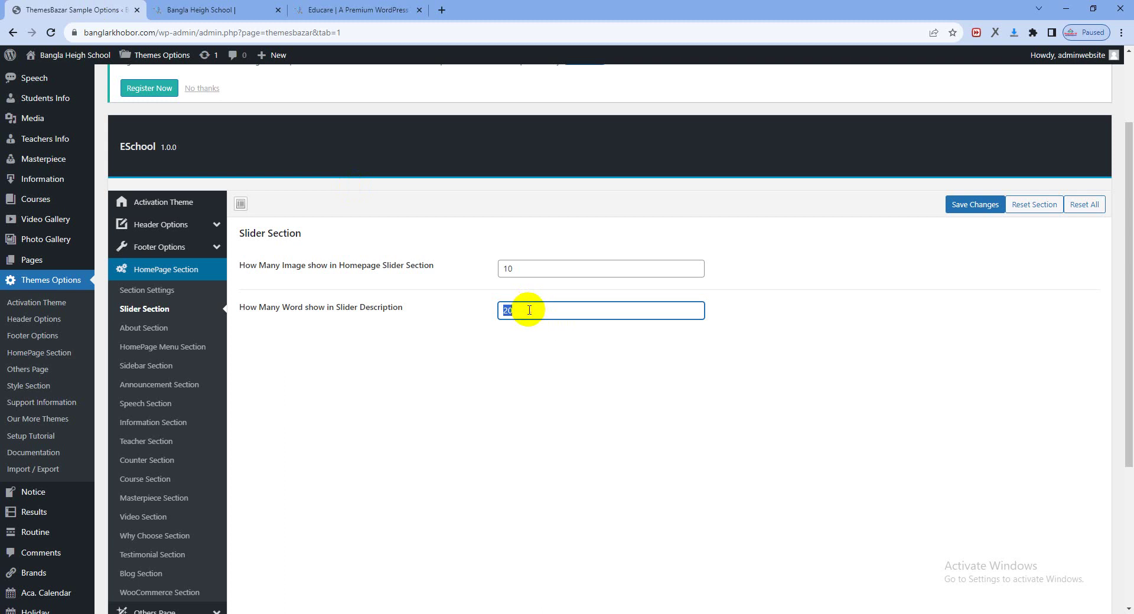
Examine the About Section's visibility and word limit options, comparing them with the About text on the school homepage.
{"action": "left_click", "coordinate": [145, 328]}
{"action": "left_click", "coordinate": [530, 320]}
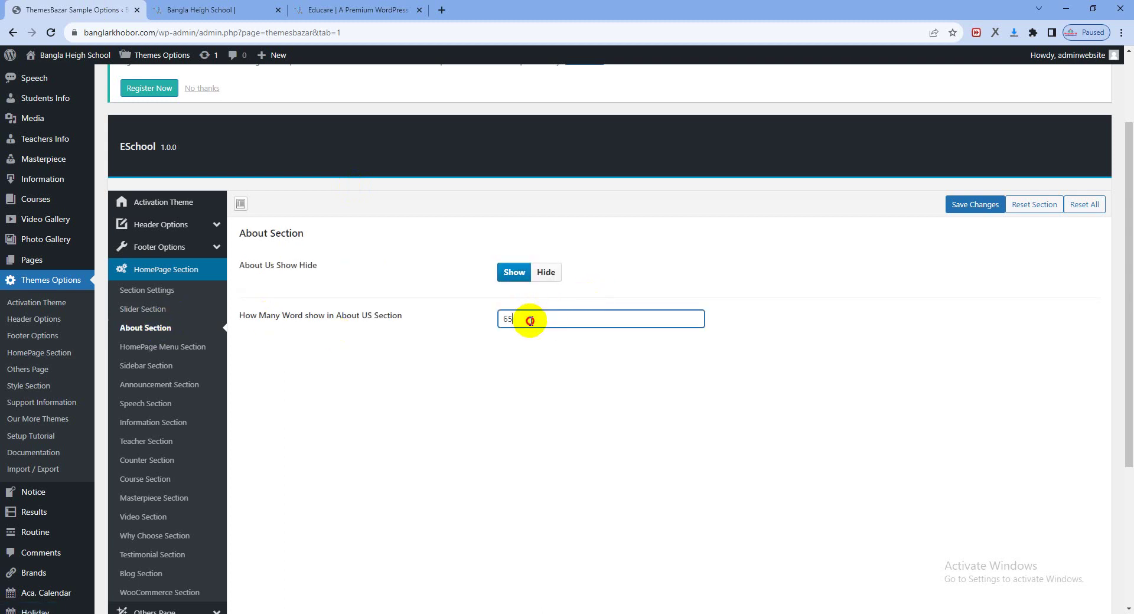
{"action": "left_click", "coordinate": [195, 10]}
{"action": "scroll", "coordinate": [513, 330], "scroll_direction": "down", "scroll_amount": 4}
{"action": "double_click", "coordinate": [556, 290]}
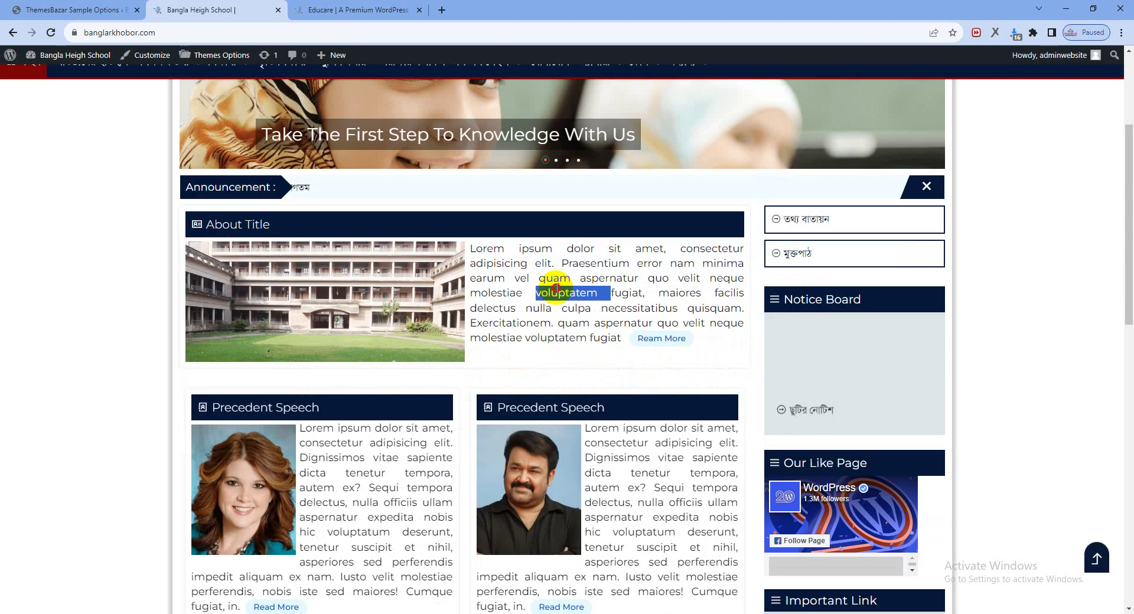
{"action": "triple_click", "coordinate": [556, 290]}
{"action": "double_click", "coordinate": [561, 292]}
{"action": "left_click", "coordinate": [569, 323]}
{"action": "double_click", "coordinate": [569, 323]}
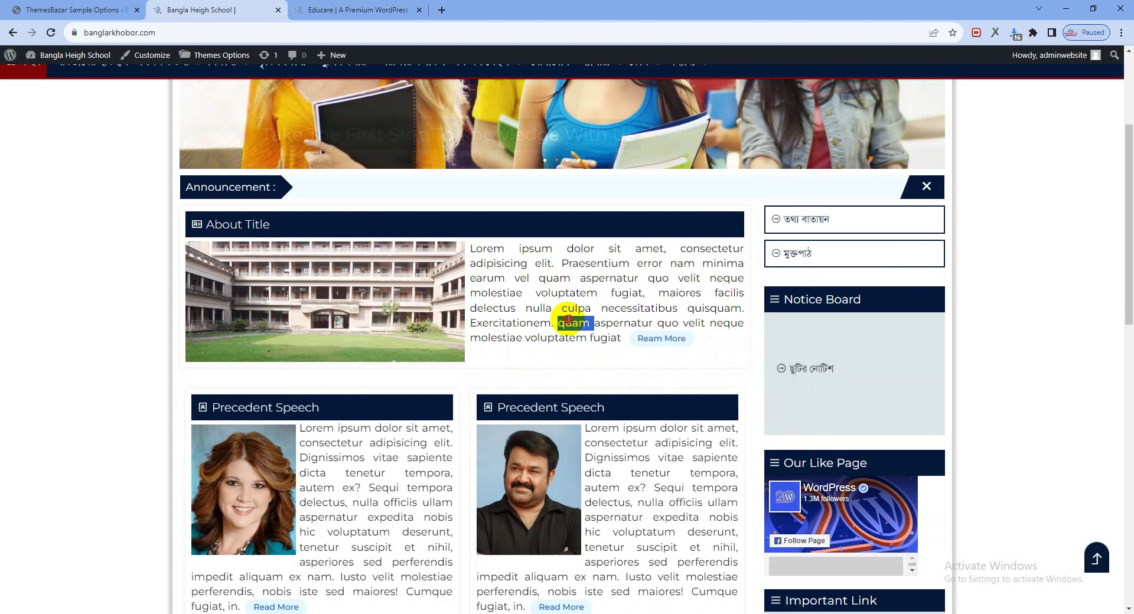
{"action": "triple_click", "coordinate": [568, 322]}
{"action": "left_click", "coordinate": [76, 10]}
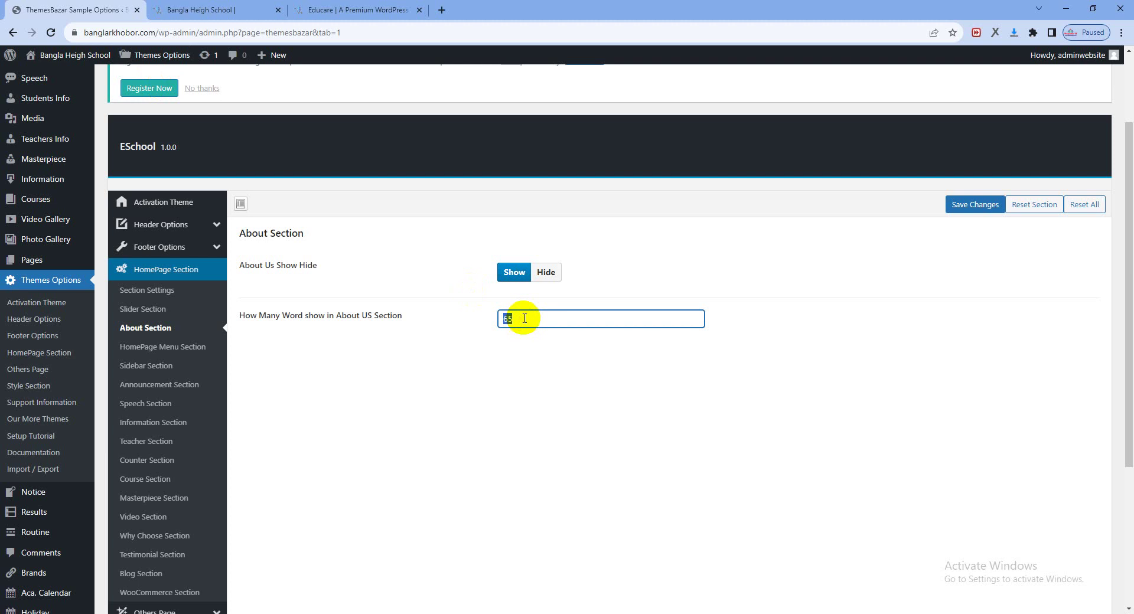
{"action": "left_click", "coordinate": [189, 14]}
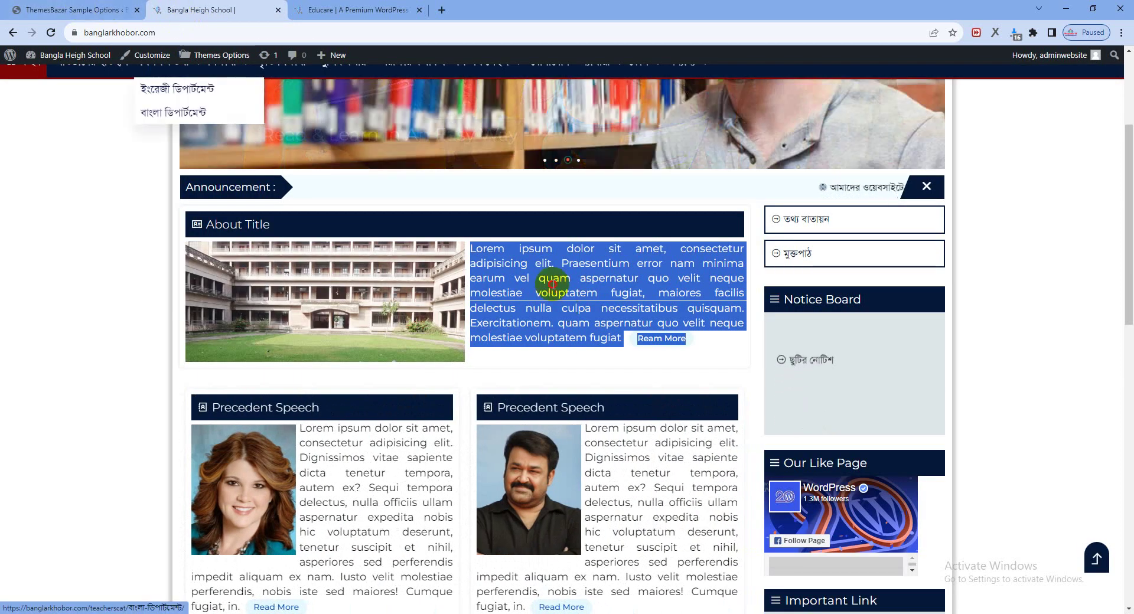
{"action": "left_click", "coordinate": [549, 231]}
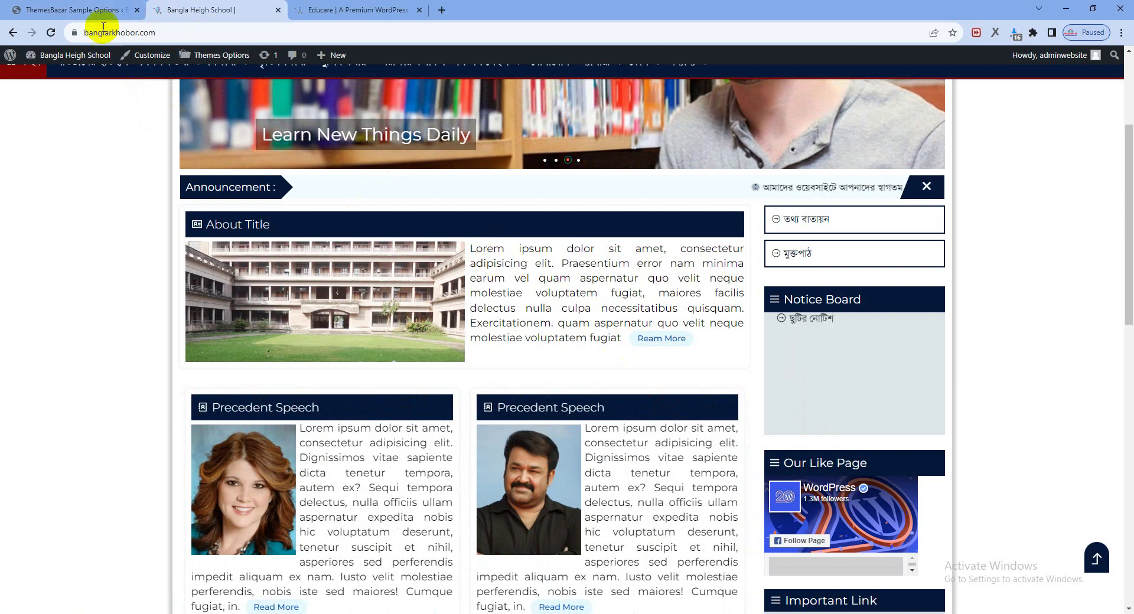
Look through the HomePage Menu Section options and locate the four matching information boxes on the school homepage.
{"action": "left_click", "coordinate": [77, 10]}
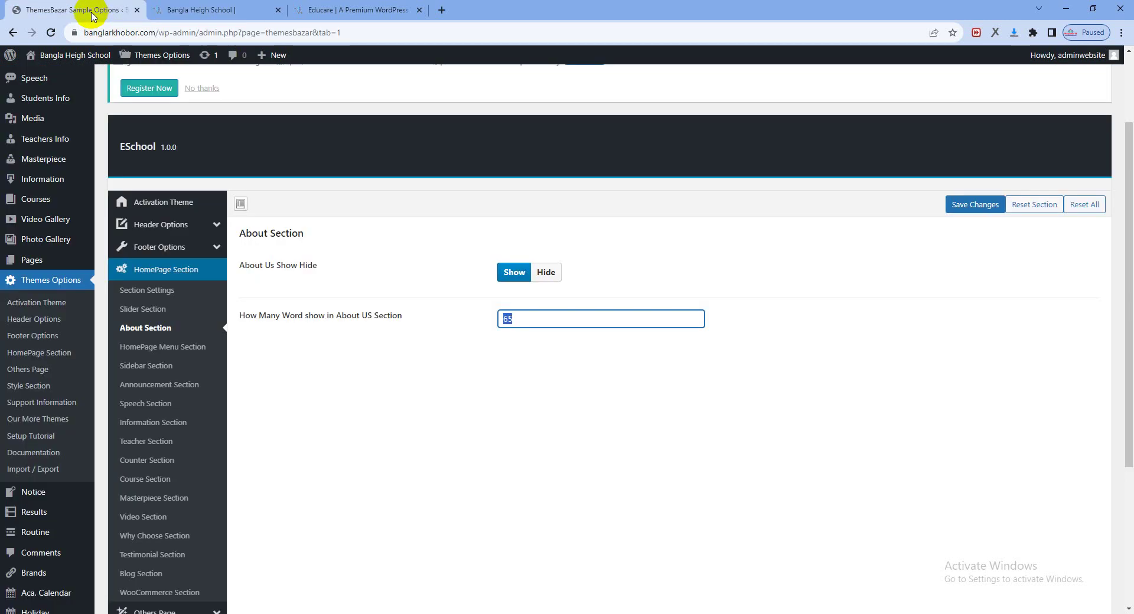
{"action": "left_click", "coordinate": [159, 348]}
{"action": "scroll", "coordinate": [531, 331], "scroll_direction": "down", "scroll_amount": 6}
{"action": "scroll", "coordinate": [520, 360], "scroll_direction": "down", "scroll_amount": 2}
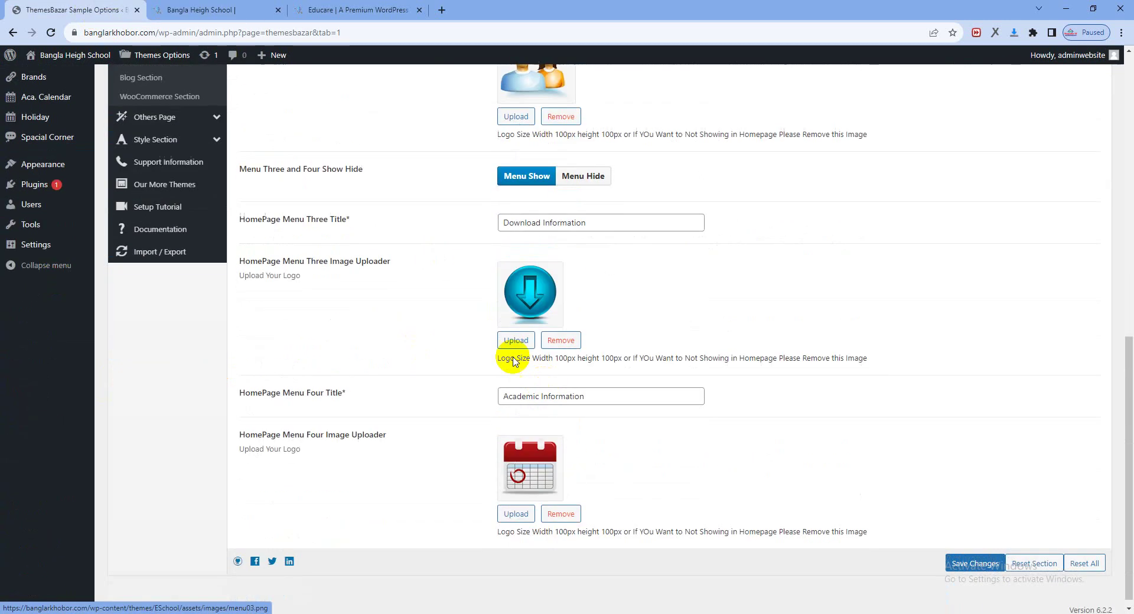
{"action": "left_click", "coordinate": [218, 9]}
{"action": "scroll", "coordinate": [520, 390], "scroll_direction": "down", "scroll_amount": 10}
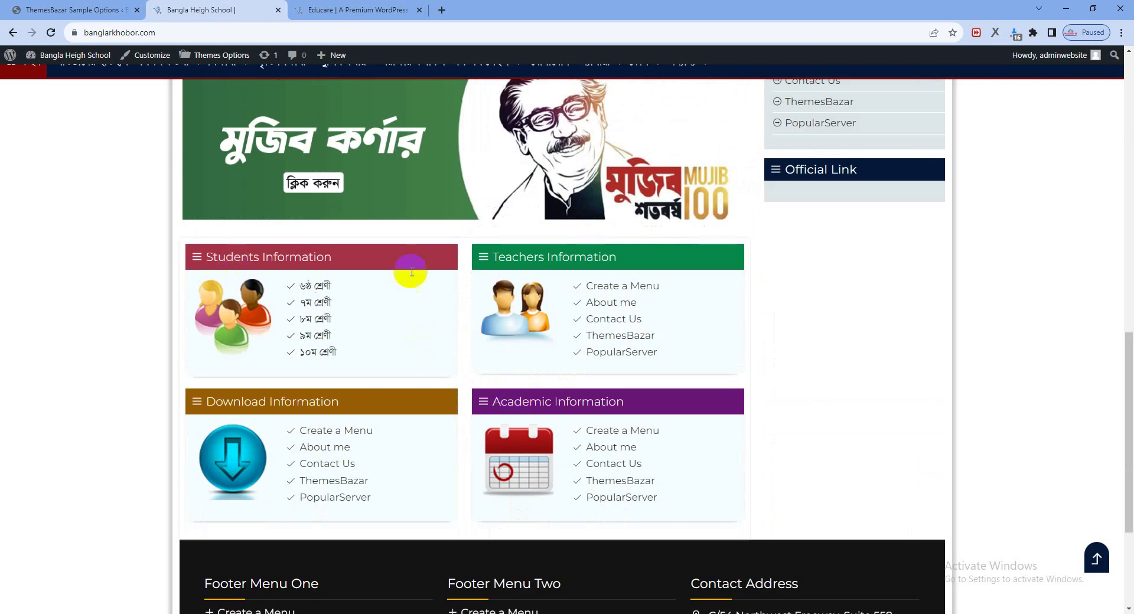
Compare the homepage menu titles, images and show/hide options with the Students and Teachers Information boxes on the live site.
{"action": "left_click", "coordinate": [88, 10]}
{"action": "scroll", "coordinate": [561, 260], "scroll_direction": "up", "scroll_amount": 3}
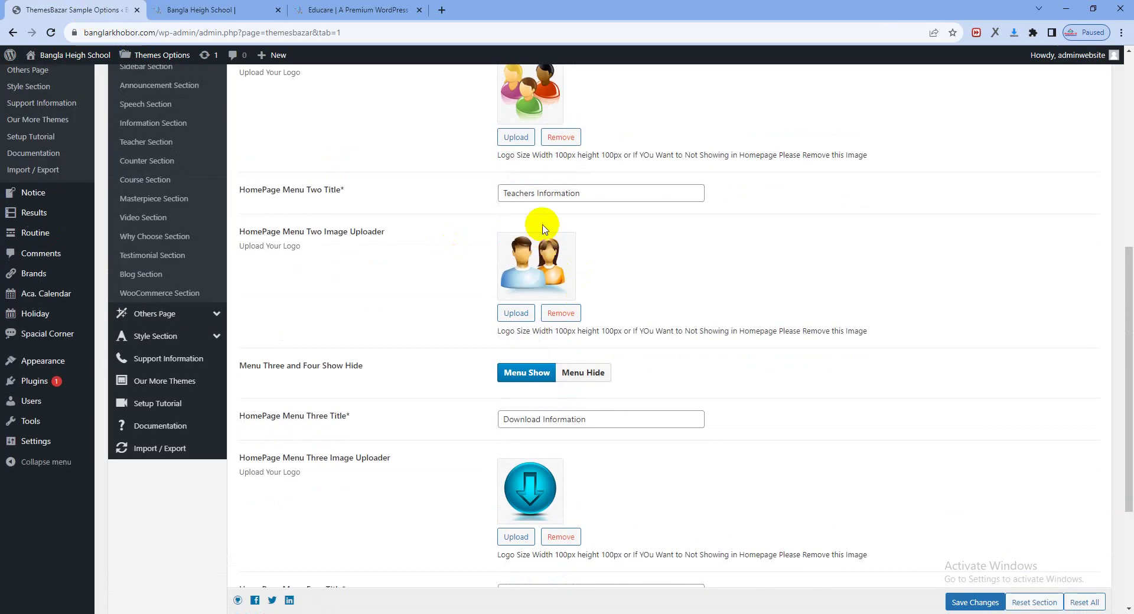
{"action": "scroll", "coordinate": [544, 227], "scroll_direction": "up", "scroll_amount": 3}
{"action": "left_click", "coordinate": [548, 216]}
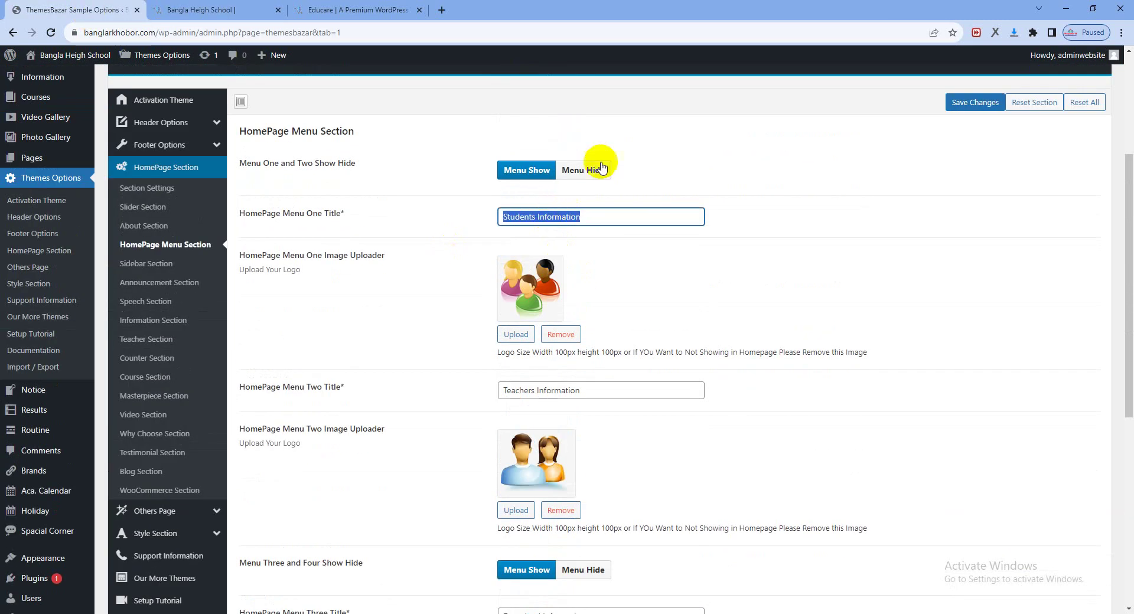
{"action": "scroll", "coordinate": [590, 412], "scroll_direction": "down", "scroll_amount": 3}
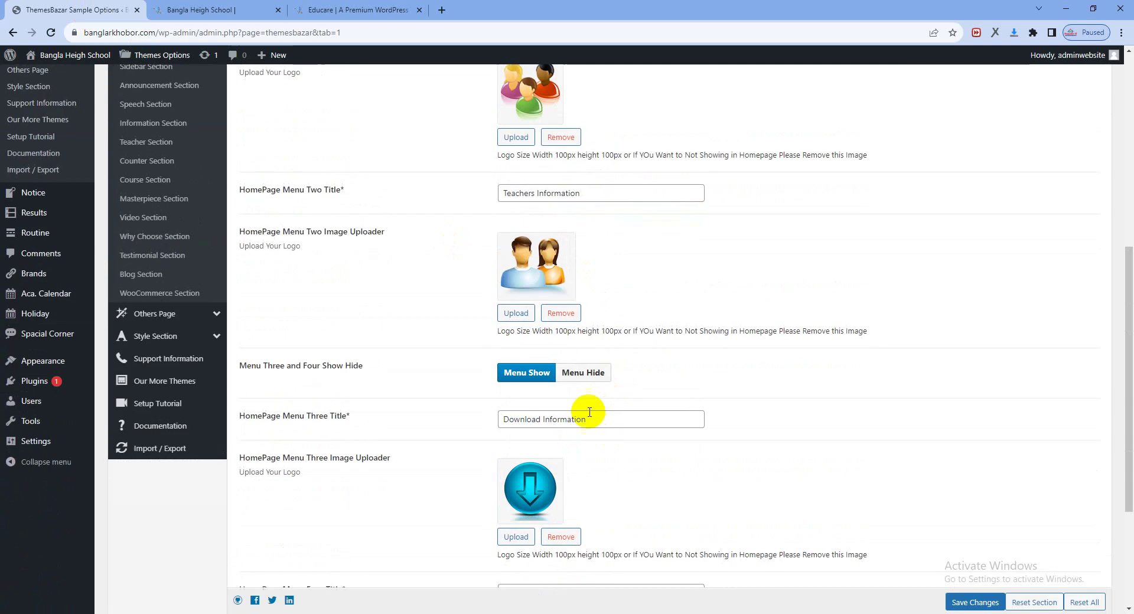
{"action": "left_click", "coordinate": [188, 12]}
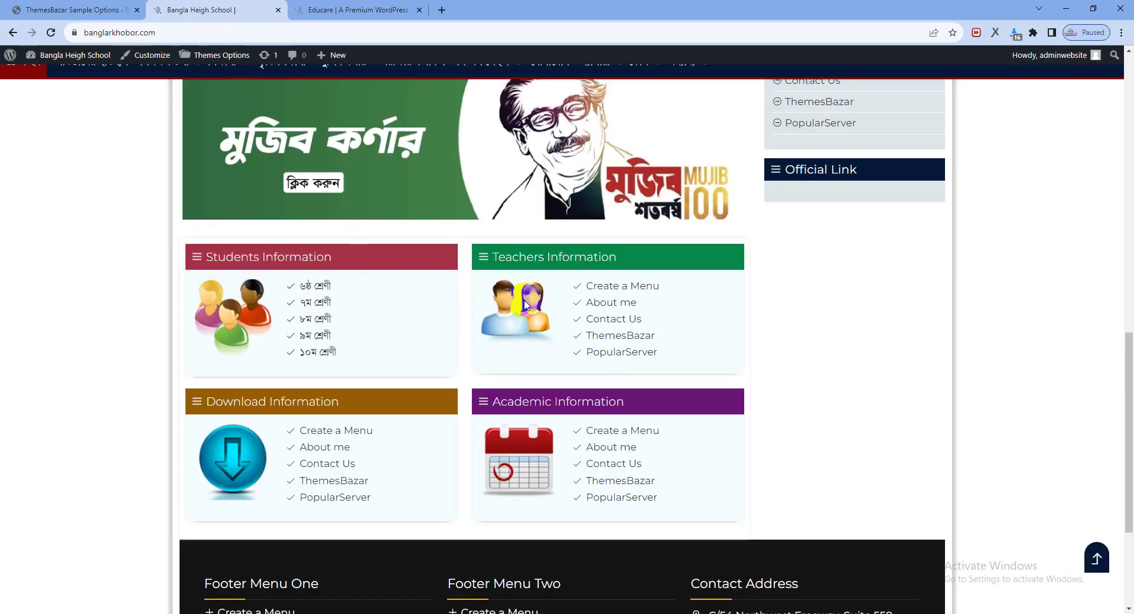
{"action": "left_click", "coordinate": [94, 13]}
{"action": "scroll", "coordinate": [590, 197], "scroll_direction": "up", "scroll_amount": 3}
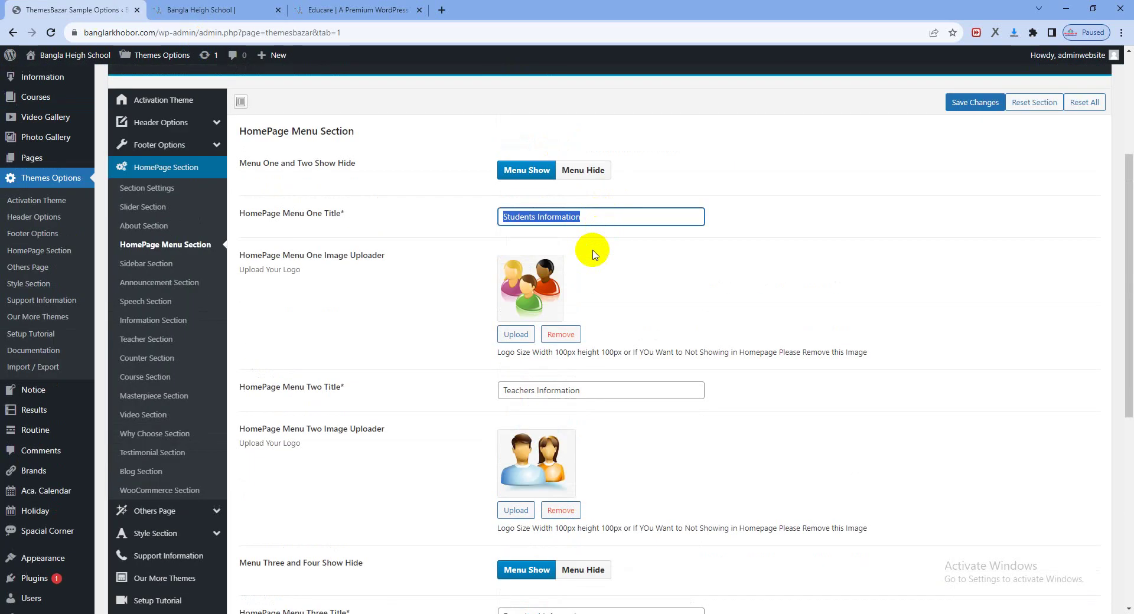
{"action": "left_click", "coordinate": [228, 14]}
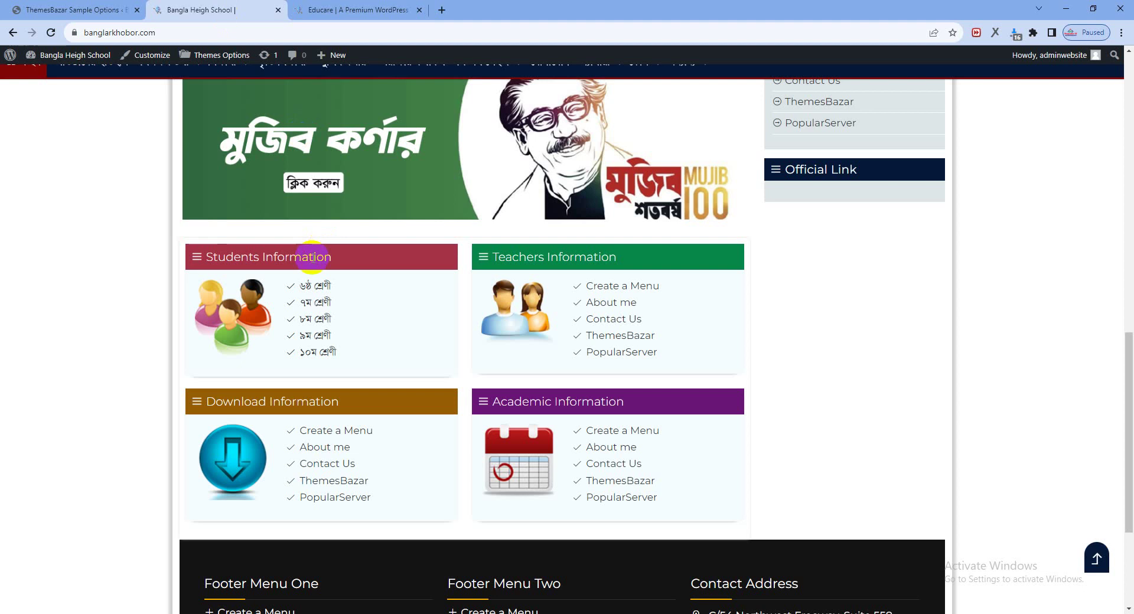
{"action": "triple_click", "coordinate": [282, 253]}
{"action": "double_click", "coordinate": [511, 260]}
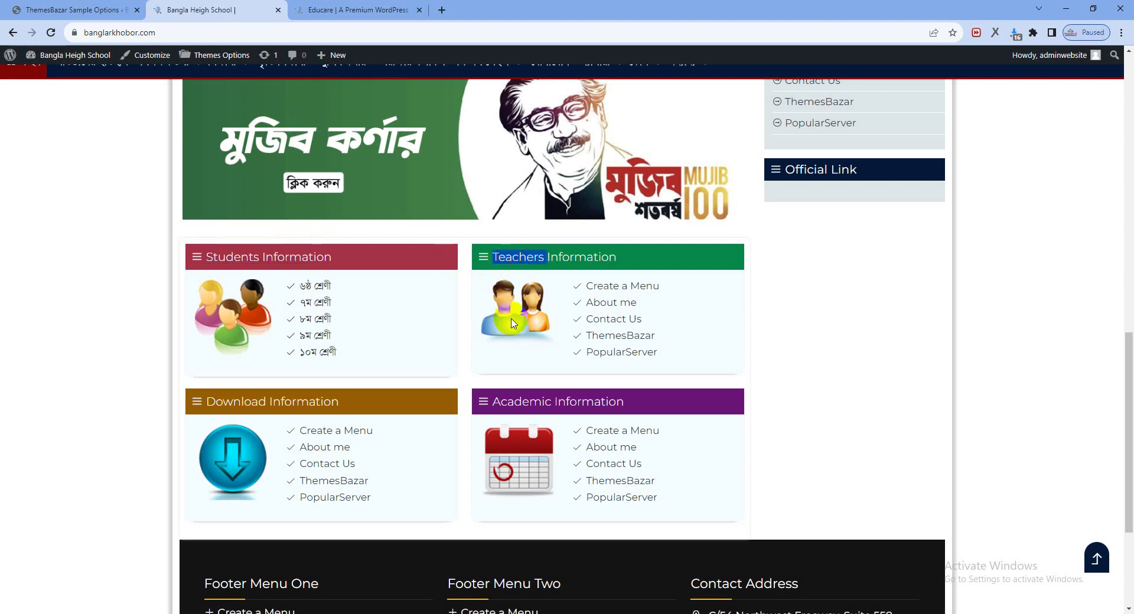
Read the logo size note for the Menu One image and review the Menu Three and Four options.
{"action": "left_click", "coordinate": [74, 10]}
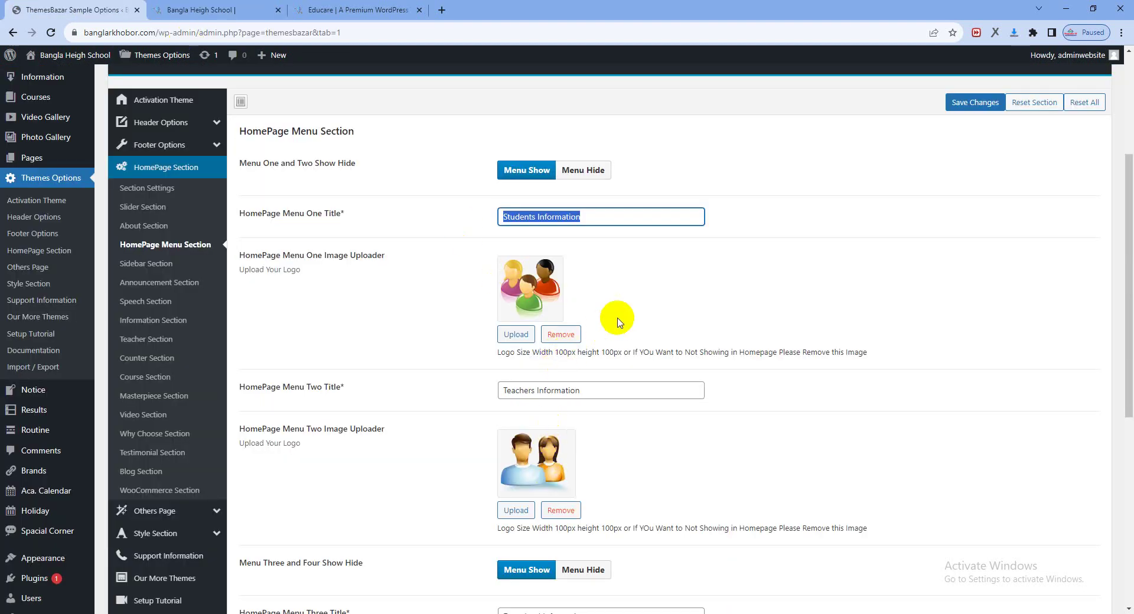
{"action": "left_click_drag", "start_coordinate": [569, 349], "coordinate": [678, 353]}
{"action": "scroll", "coordinate": [590, 384], "scroll_direction": "down", "scroll_amount": 7}
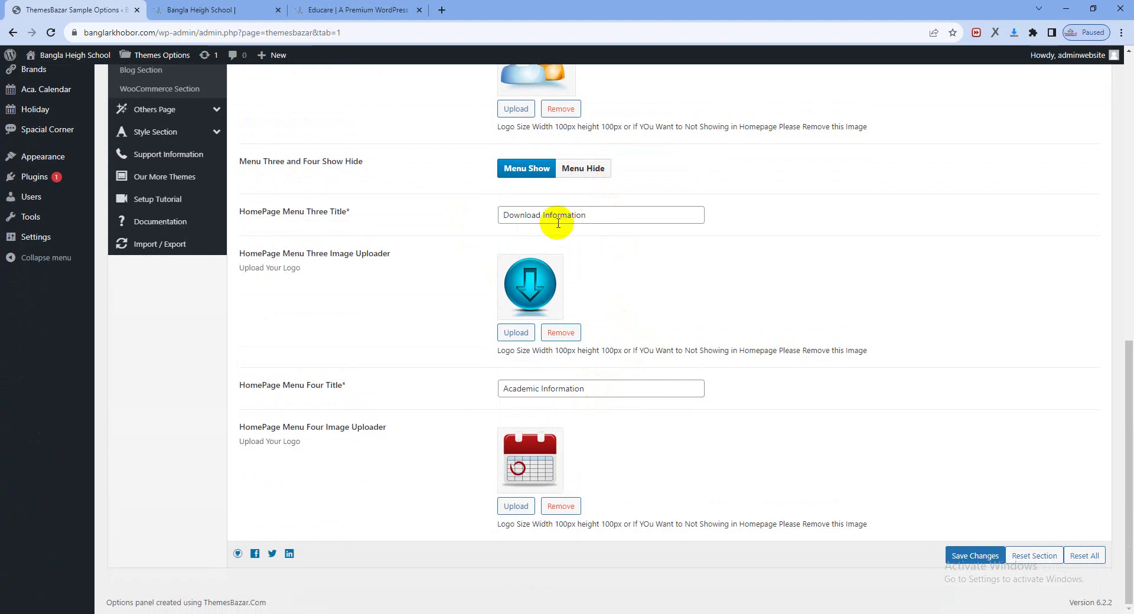
{"action": "scroll", "coordinate": [271, 137], "scroll_direction": "up", "scroll_amount": 7}
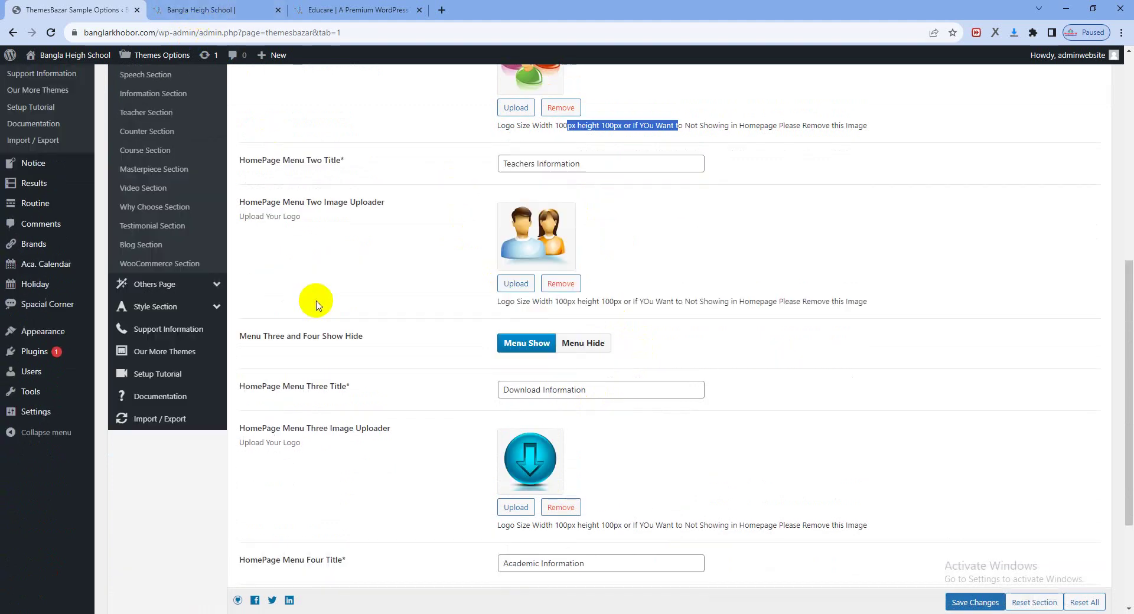
Open the Sidebar Section options and look over the sidebar boxes on the refreshed school homepage.
{"action": "left_click", "coordinate": [143, 259]}
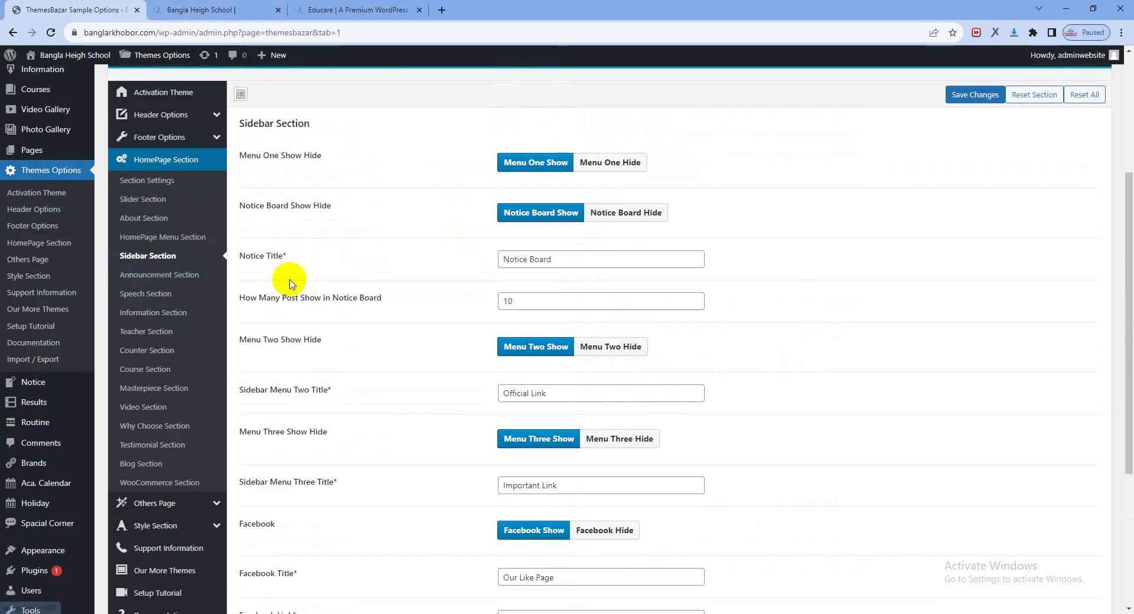
{"action": "left_click", "coordinate": [241, 7]}
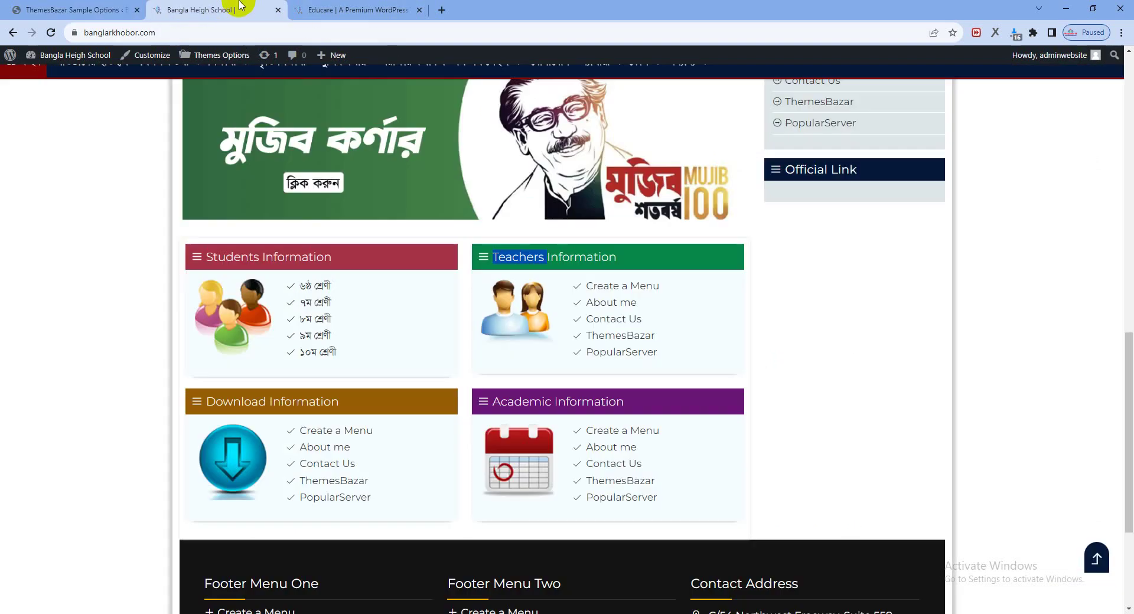
{"action": "key", "text": "F5"}
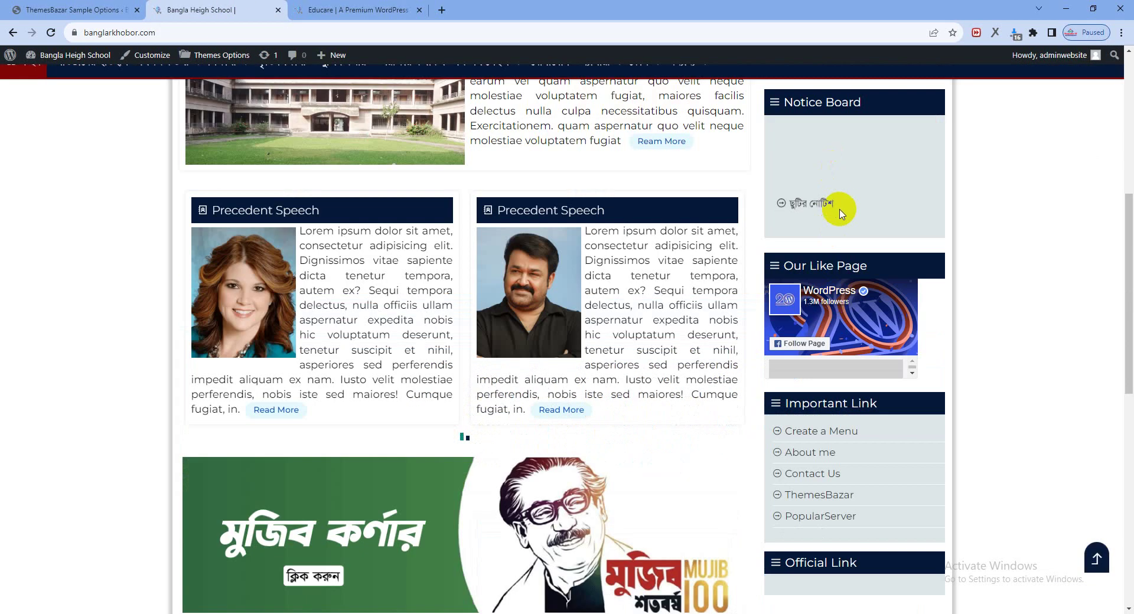
{"action": "scroll", "coordinate": [827, 224], "scroll_direction": "up", "scroll_amount": 3}
{"action": "scroll", "coordinate": [886, 325], "scroll_direction": "down", "scroll_amount": 10}
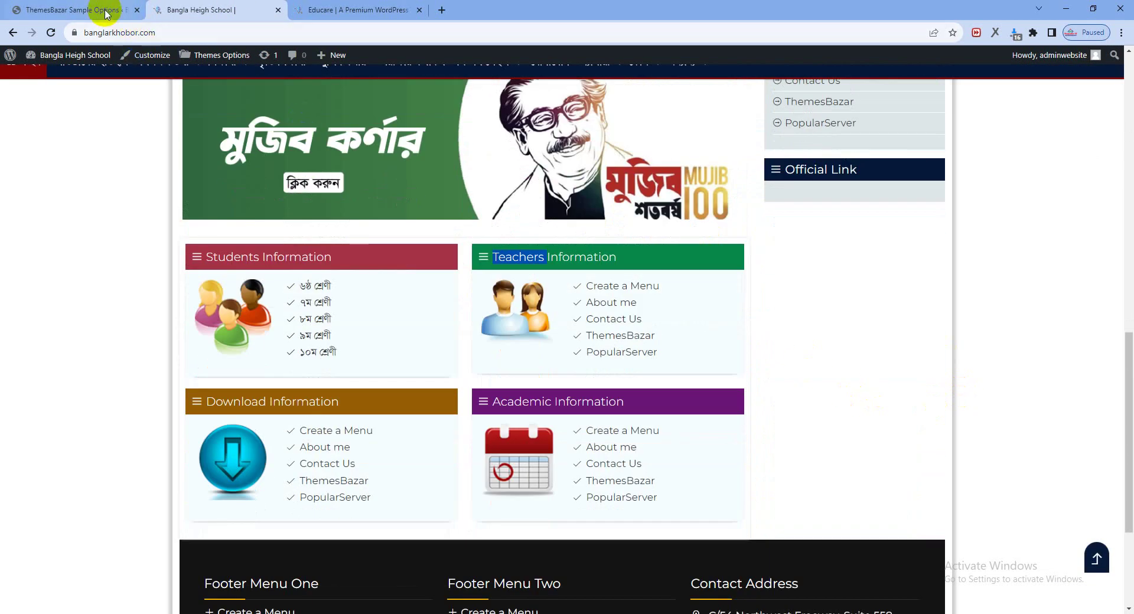
{"action": "left_click", "coordinate": [75, 9]}
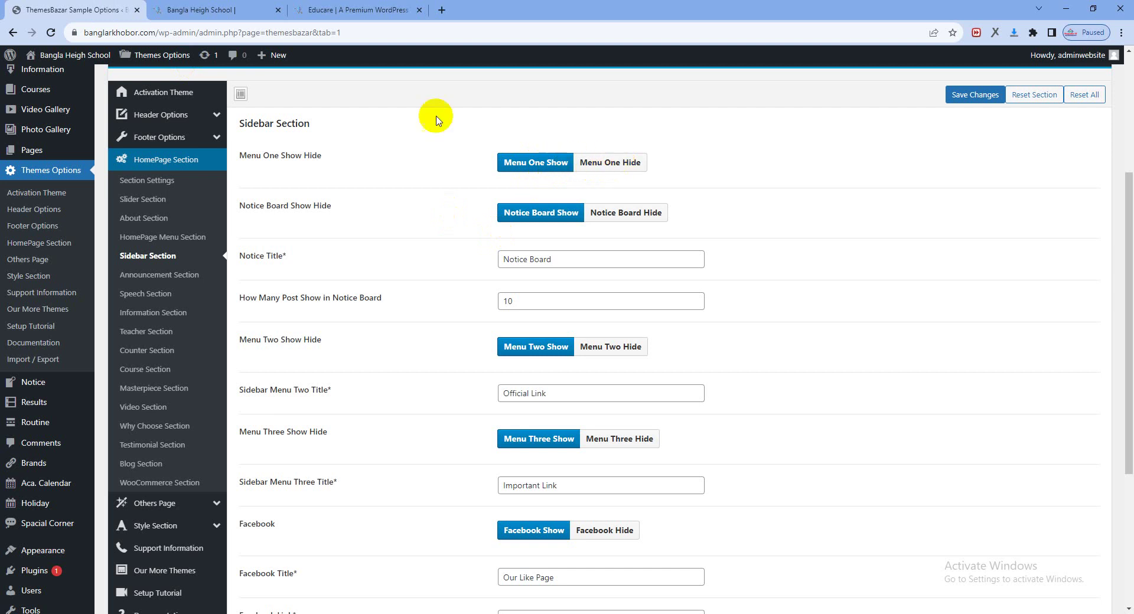
Compare the sidebar's Notice Board visibility and title options with the Notice Board box on the school homepage.
{"action": "left_click_drag", "start_coordinate": [277, 213], "coordinate": [543, 219]}
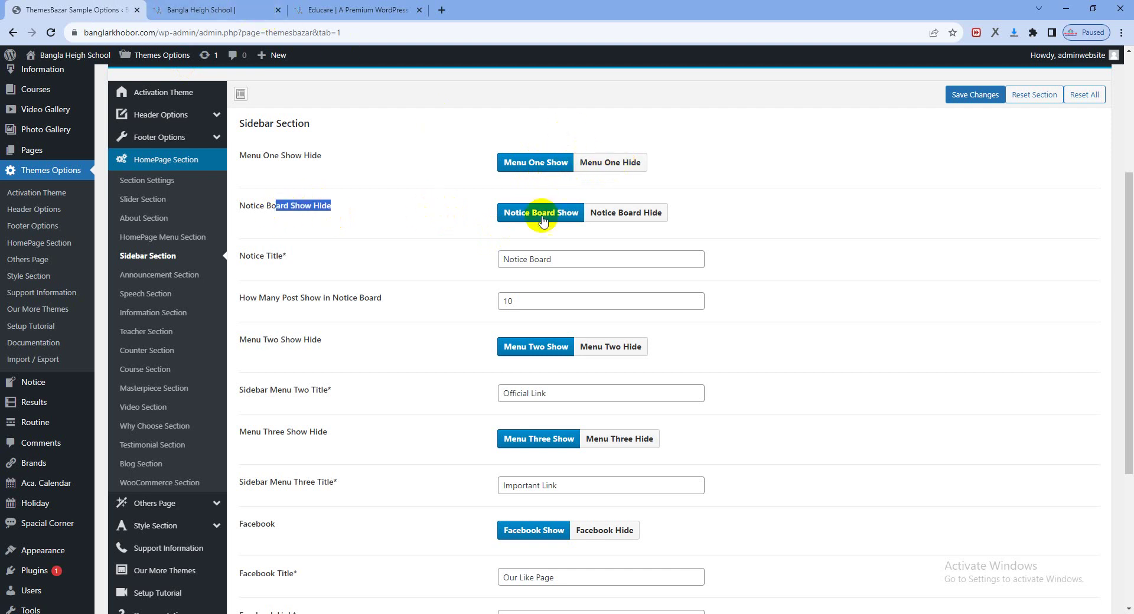
{"action": "triple_click", "coordinate": [532, 260]}
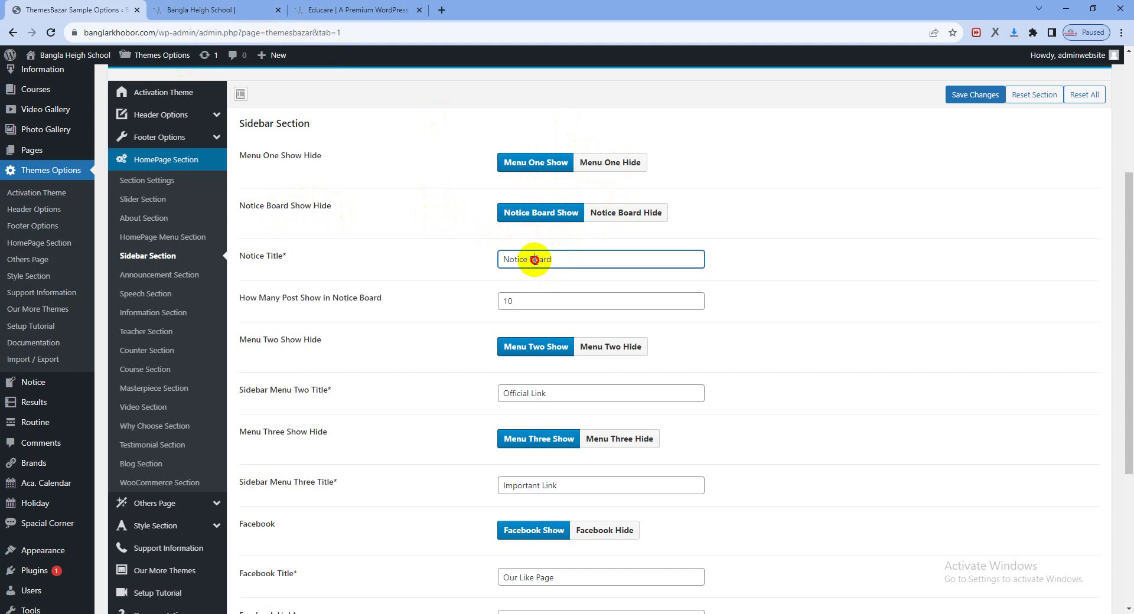
{"action": "left_click", "coordinate": [260, 10]}
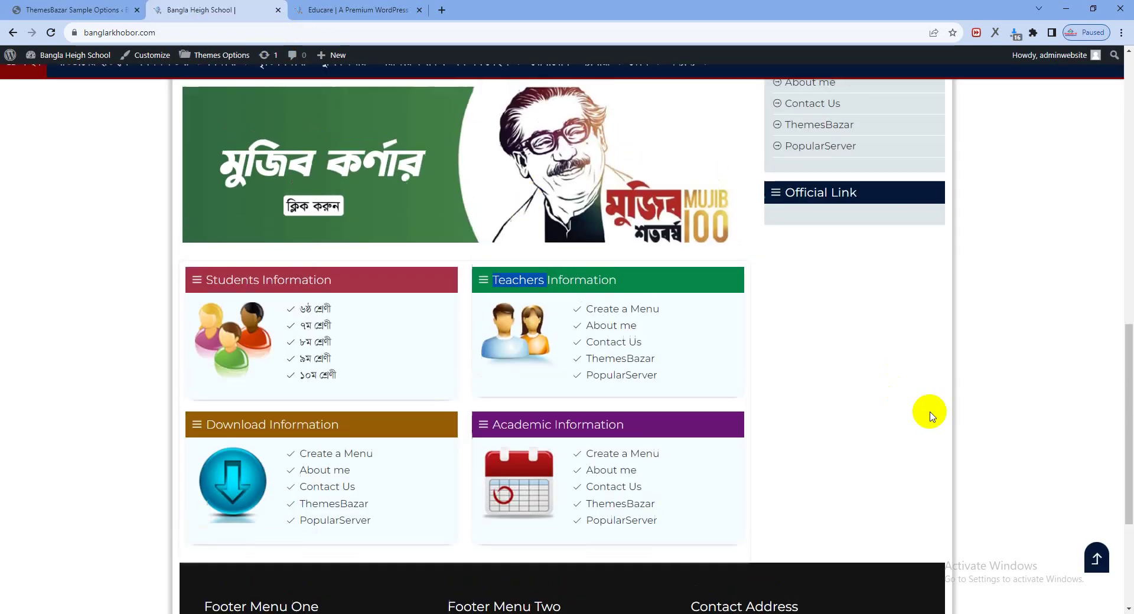
{"action": "scroll", "coordinate": [927, 413], "scroll_direction": "up", "scroll_amount": 15}
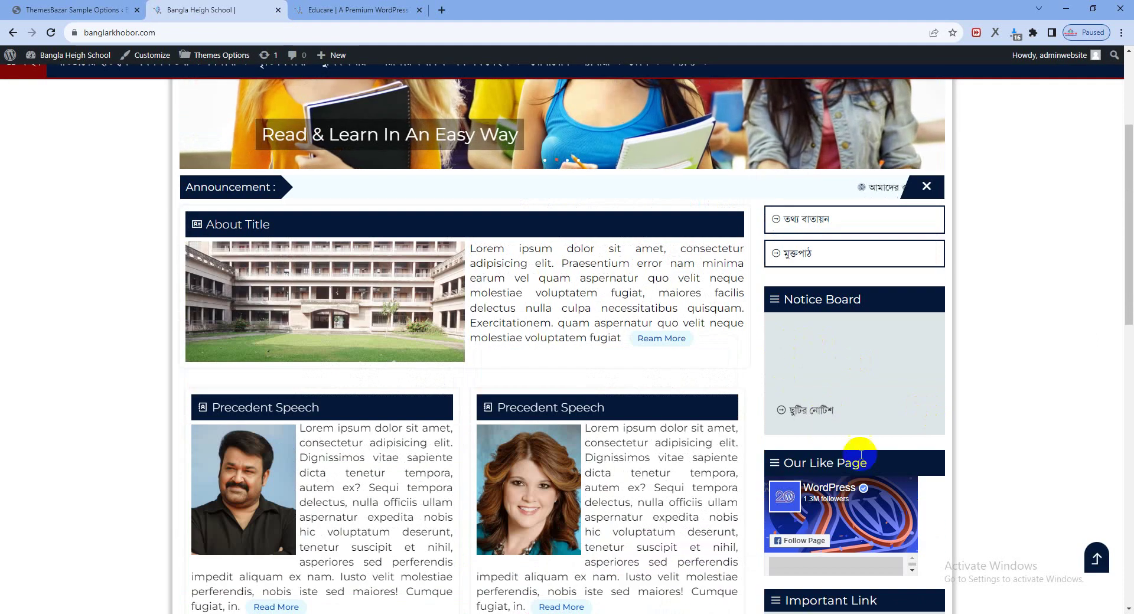
{"action": "left_click_drag", "start_coordinate": [790, 303], "coordinate": [864, 302]}
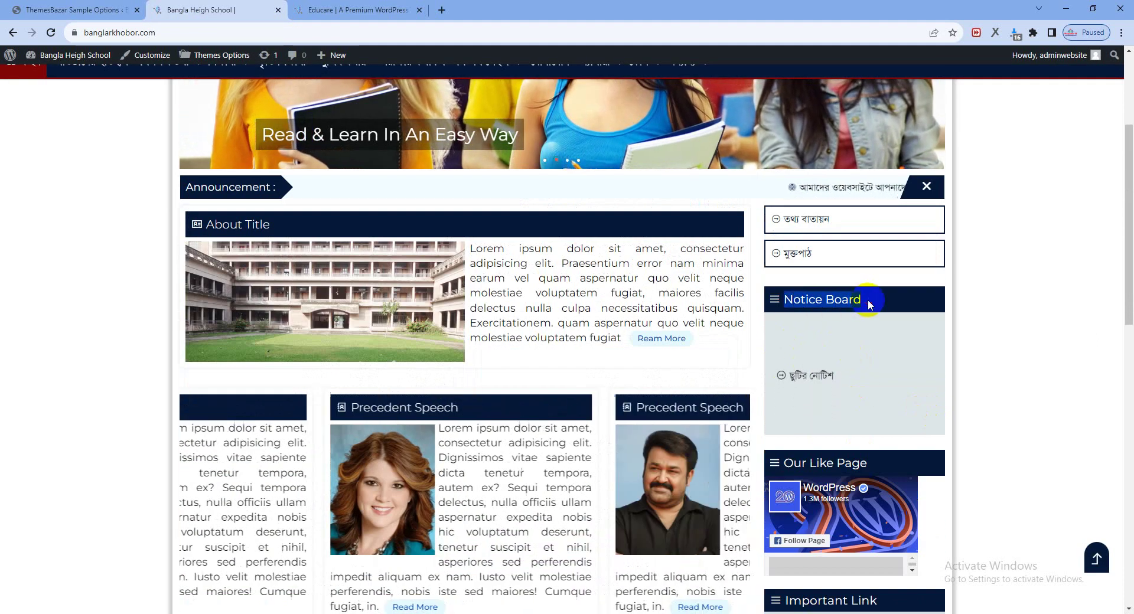
Review the sidebar Menu Two and Menu Three options and locate the Important Link and Official Link boxes on the school homepage.
{"action": "left_click", "coordinate": [68, 9]}
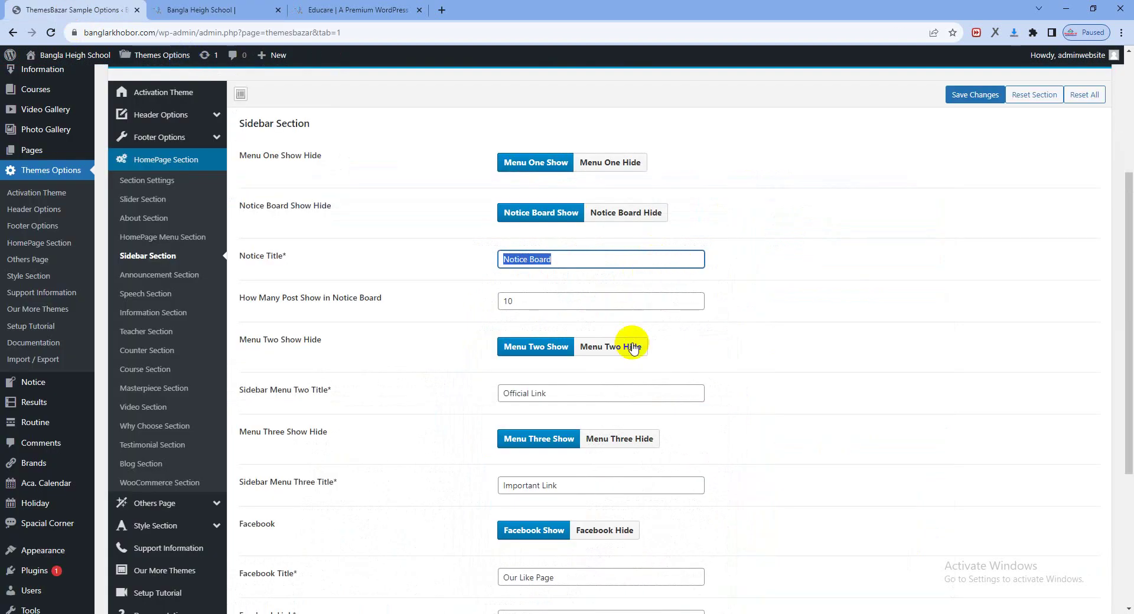
{"action": "scroll", "coordinate": [614, 355], "scroll_direction": "down", "scroll_amount": 3}
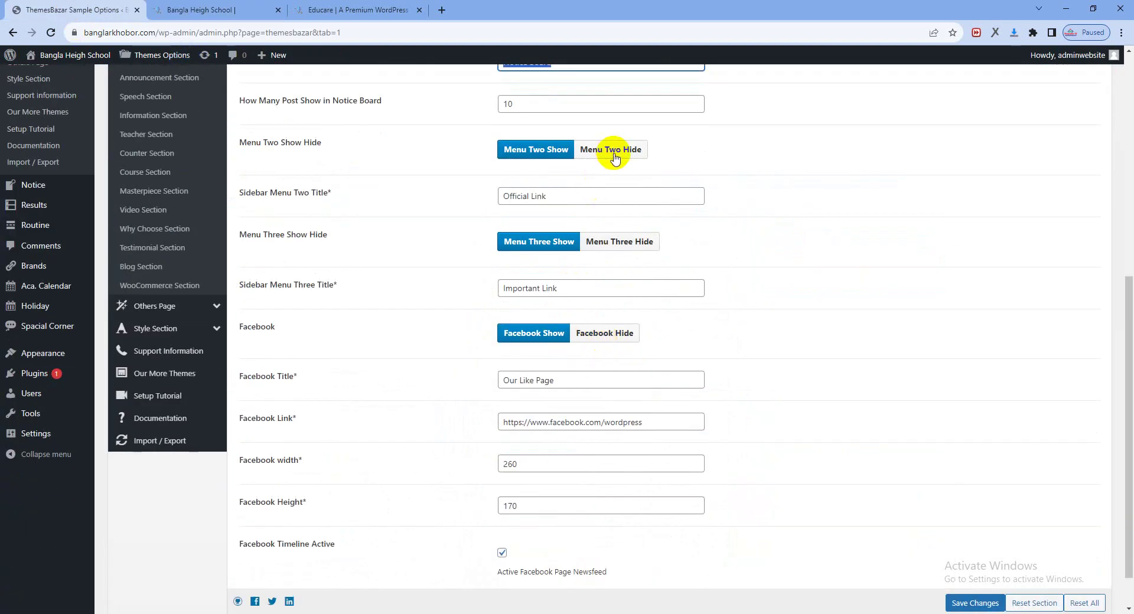
{"action": "left_click", "coordinate": [217, 17]}
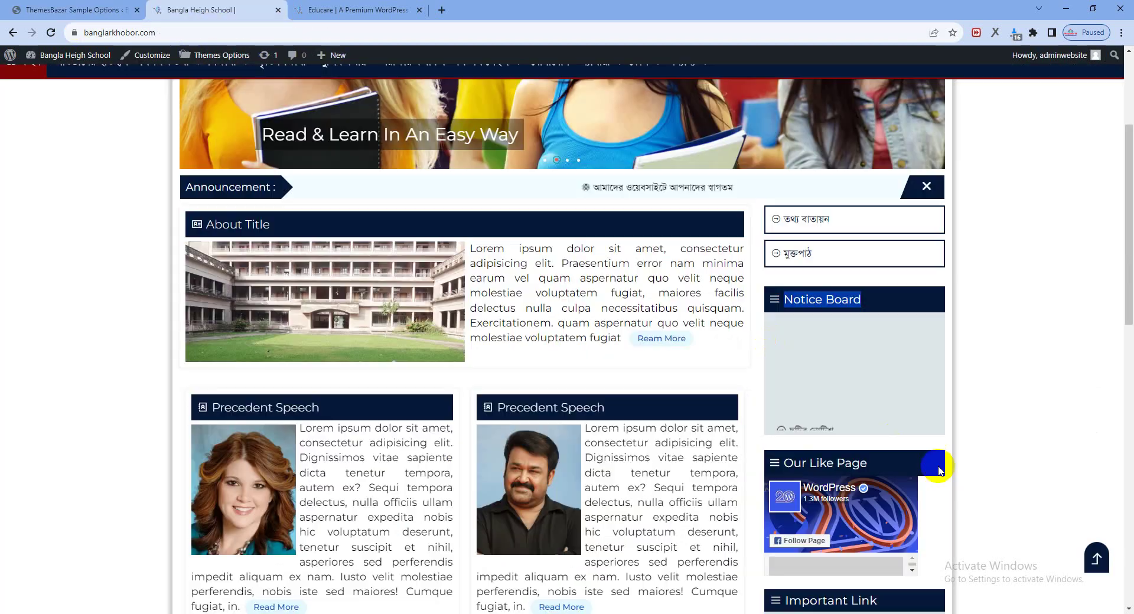
{"action": "scroll", "coordinate": [929, 468], "scroll_direction": "down", "scroll_amount": 3}
{"action": "double_click", "coordinate": [839, 562]}
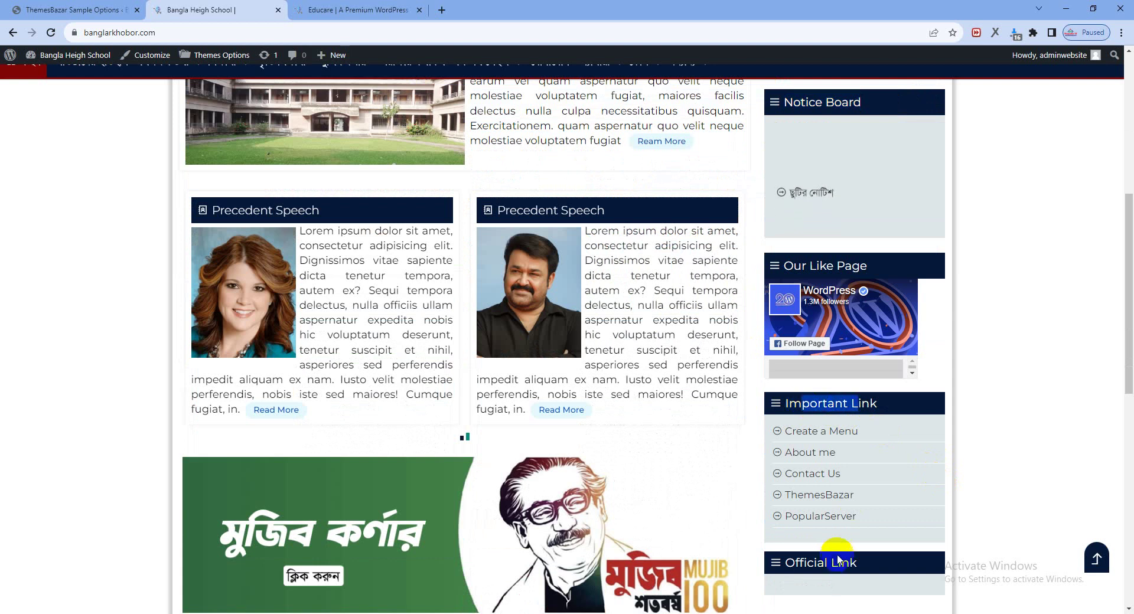
{"action": "left_click", "coordinate": [96, 14]}
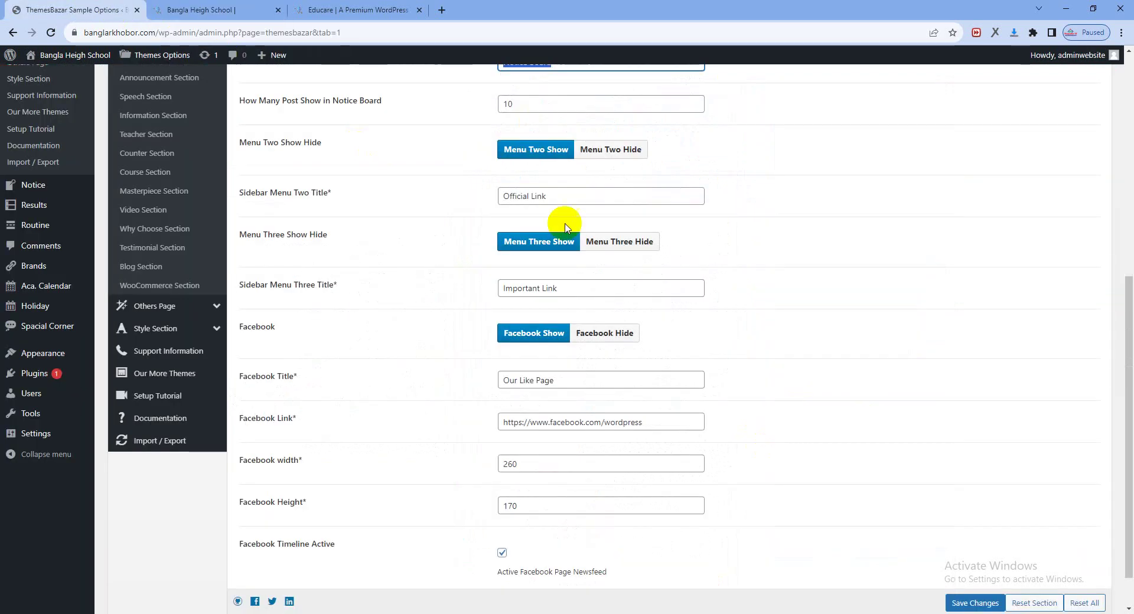
Match the Sidebar Menu Two and Menu Three titles to the headings of the two link boxes on the live site.
{"action": "triple_click", "coordinate": [547, 192]}
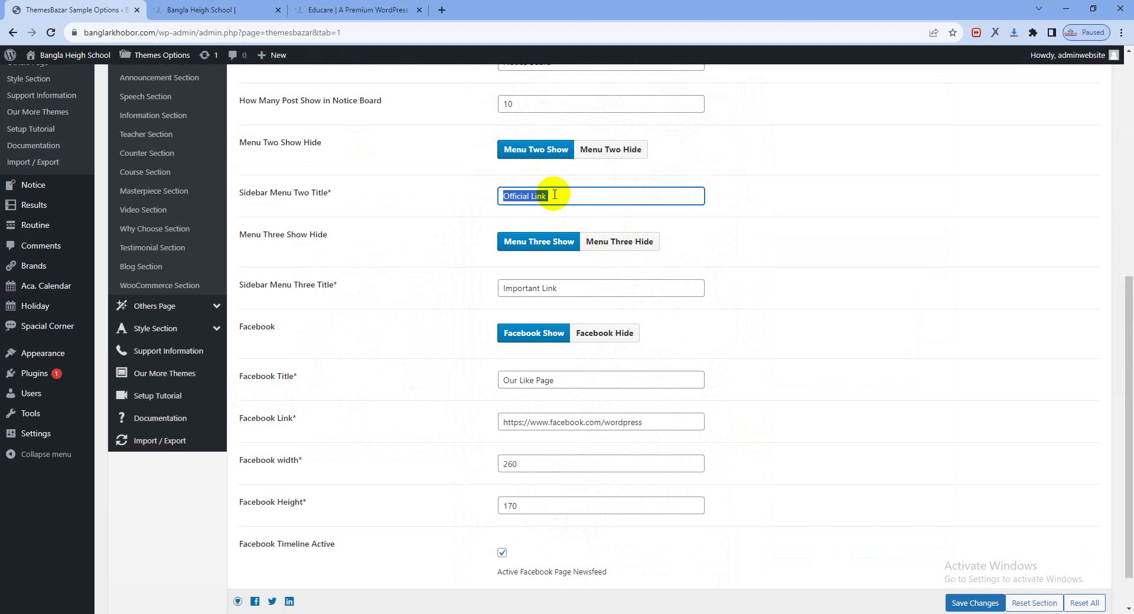
{"action": "left_click", "coordinate": [219, 10]}
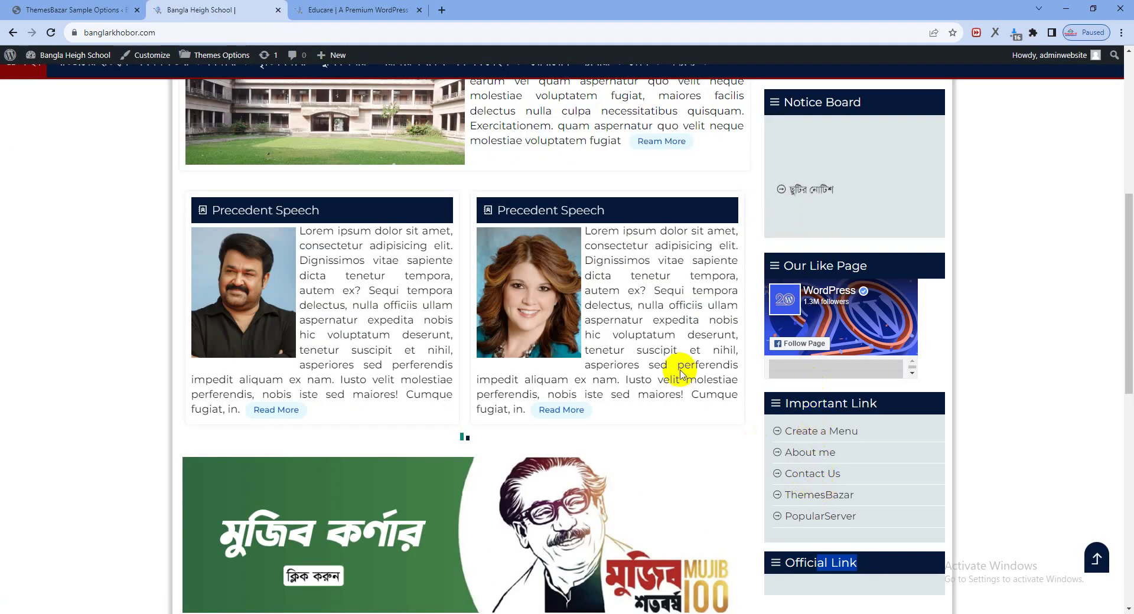
{"action": "left_click_drag", "start_coordinate": [878, 403], "coordinate": [810, 404]}
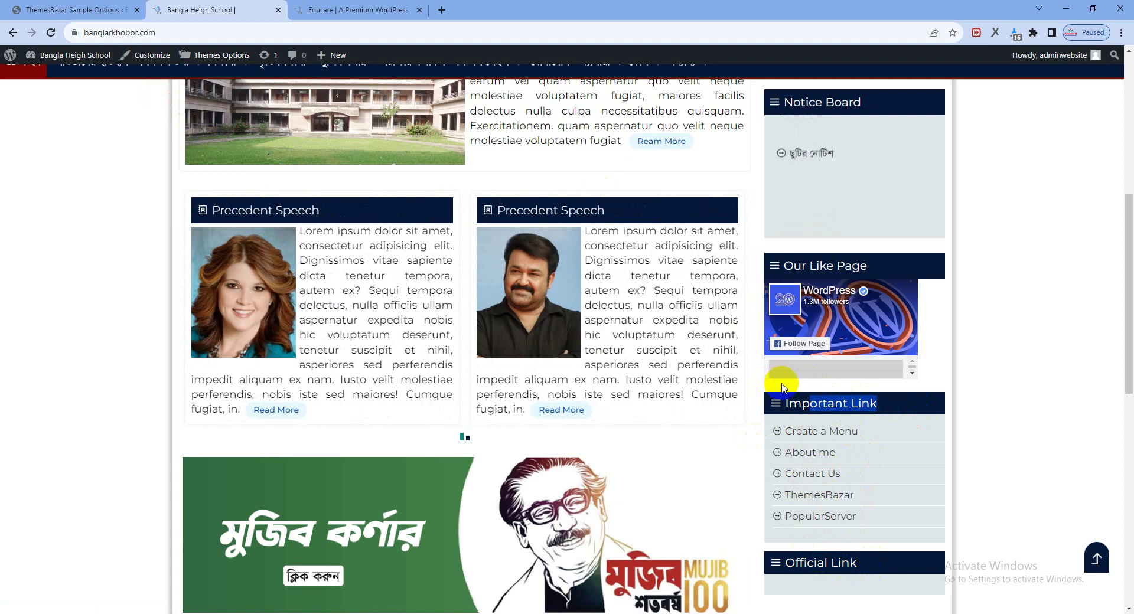
{"action": "triple_click", "coordinate": [792, 405]}
{"action": "left_click", "coordinate": [51, 10]}
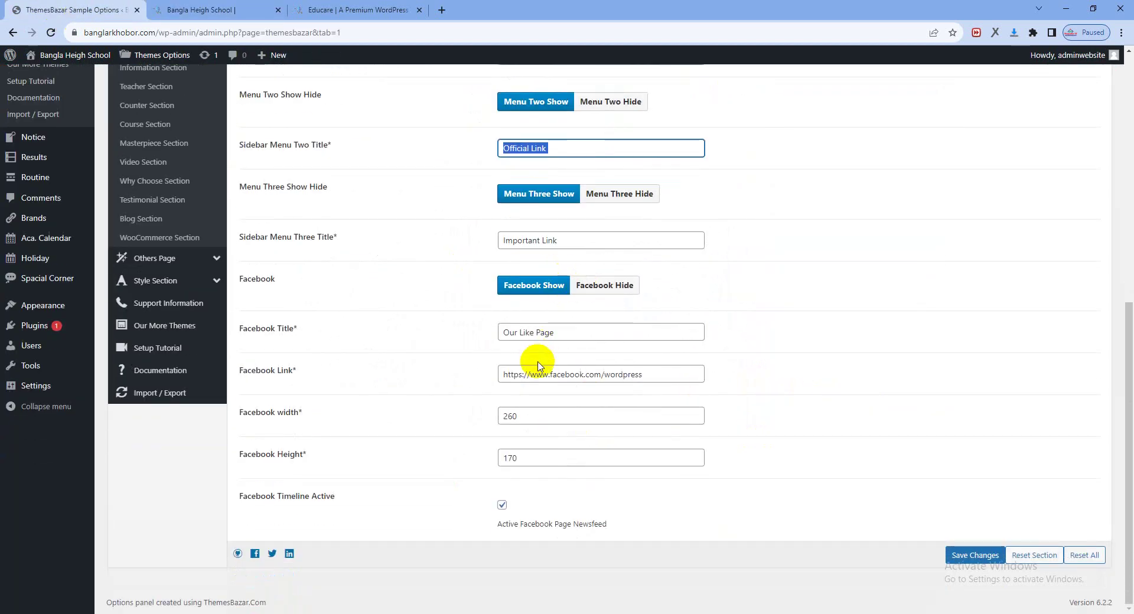
Compare the sidebar's Facebook title, link, size and timeline options with the Our Like Page box and its newsfeed on the homepage.
{"action": "left_click", "coordinate": [201, 8]}
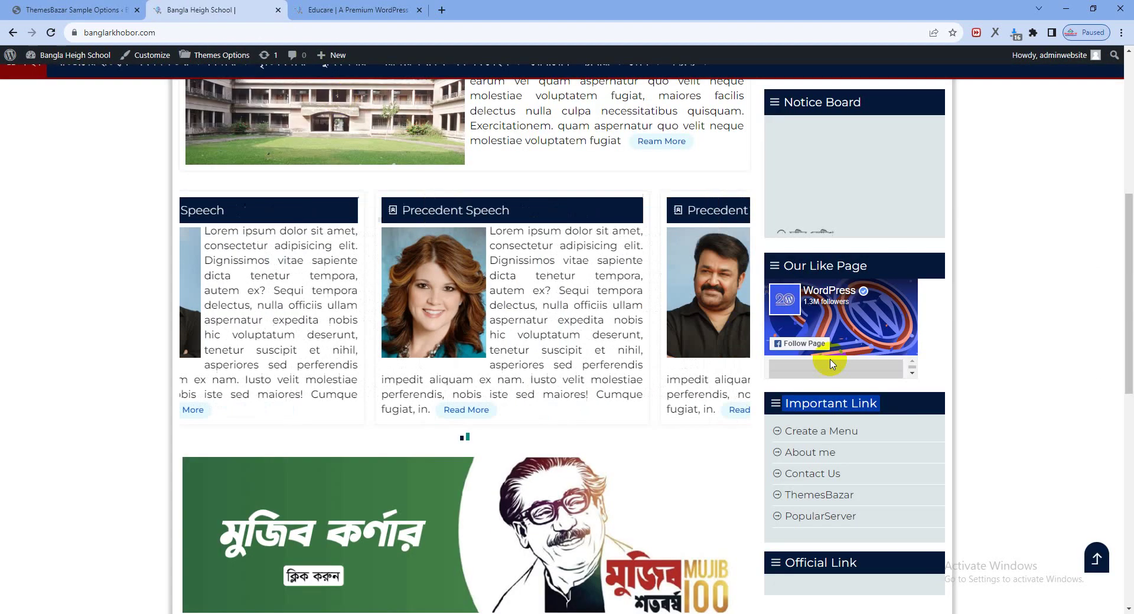
{"action": "left_click", "coordinate": [57, 11]}
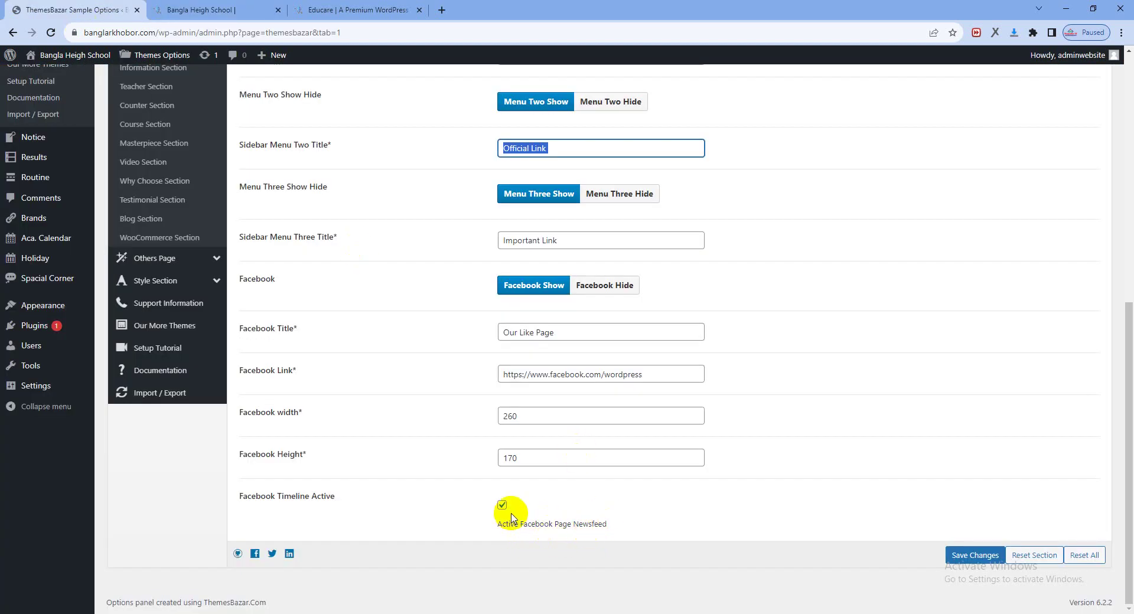
{"action": "left_click", "coordinate": [201, 9]}
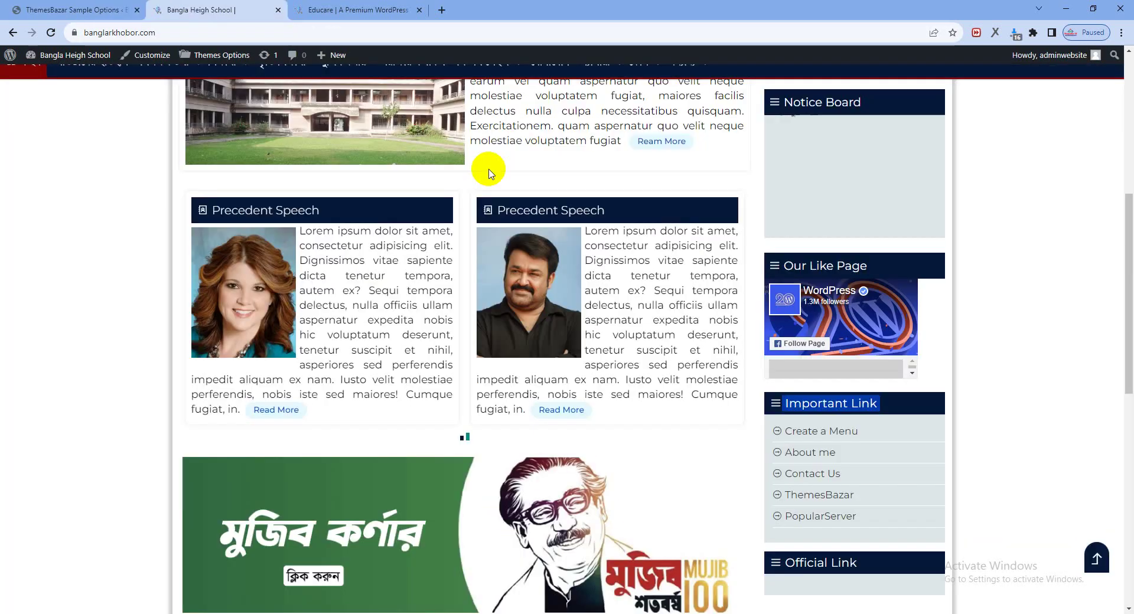
{"action": "scroll", "coordinate": [865, 370], "scroll_direction": "down", "scroll_amount": 3}
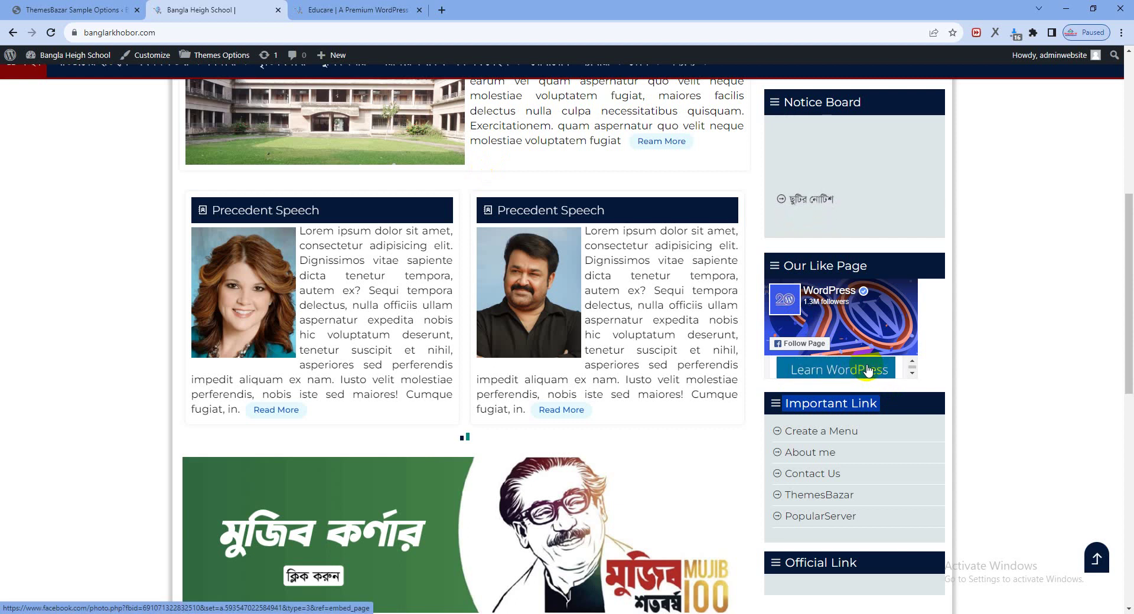
Disable the Facebook Timeline Active option, save the changes and reload the school homepage to check the like box.
{"action": "left_click", "coordinate": [35, 9]}
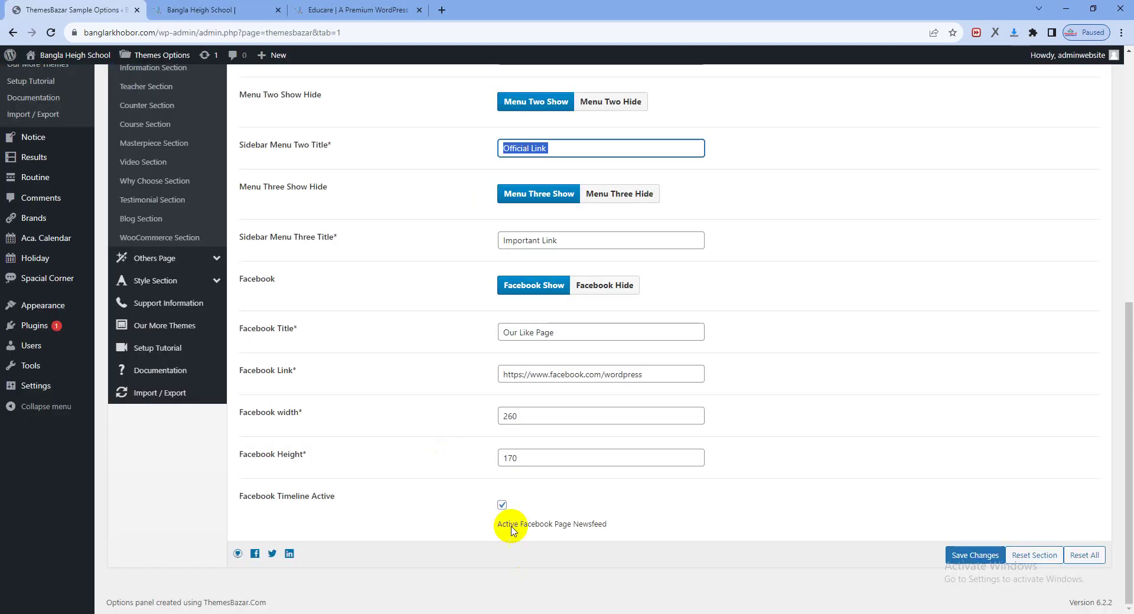
{"action": "left_click", "coordinate": [975, 555]}
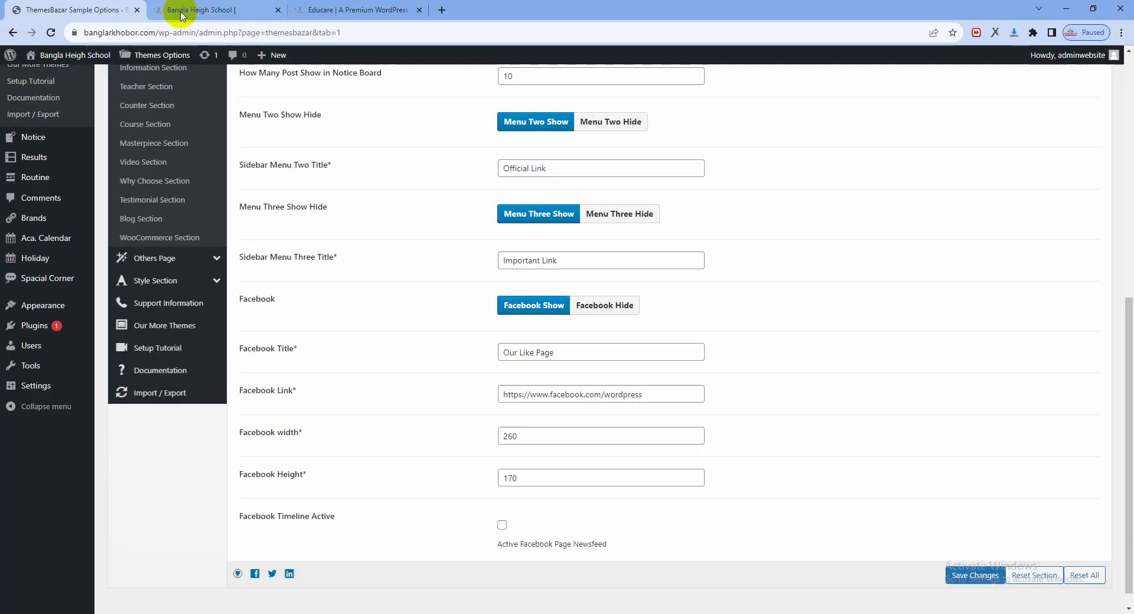
{"action": "left_click", "coordinate": [189, 10]}
{"action": "left_click", "coordinate": [52, 34]}
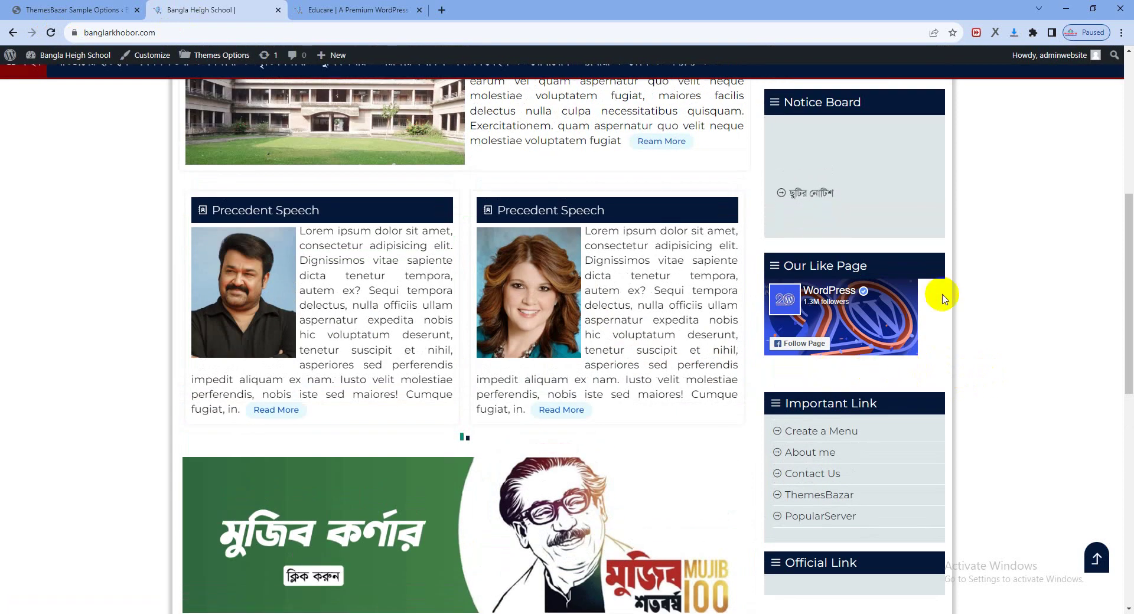
Examine the Announcement Section's title and post count options, comparing the title with the announcement bar on the school homepage.
{"action": "left_click", "coordinate": [53, 10]}
{"action": "scroll", "coordinate": [562, 422], "scroll_direction": "up", "scroll_amount": 8}
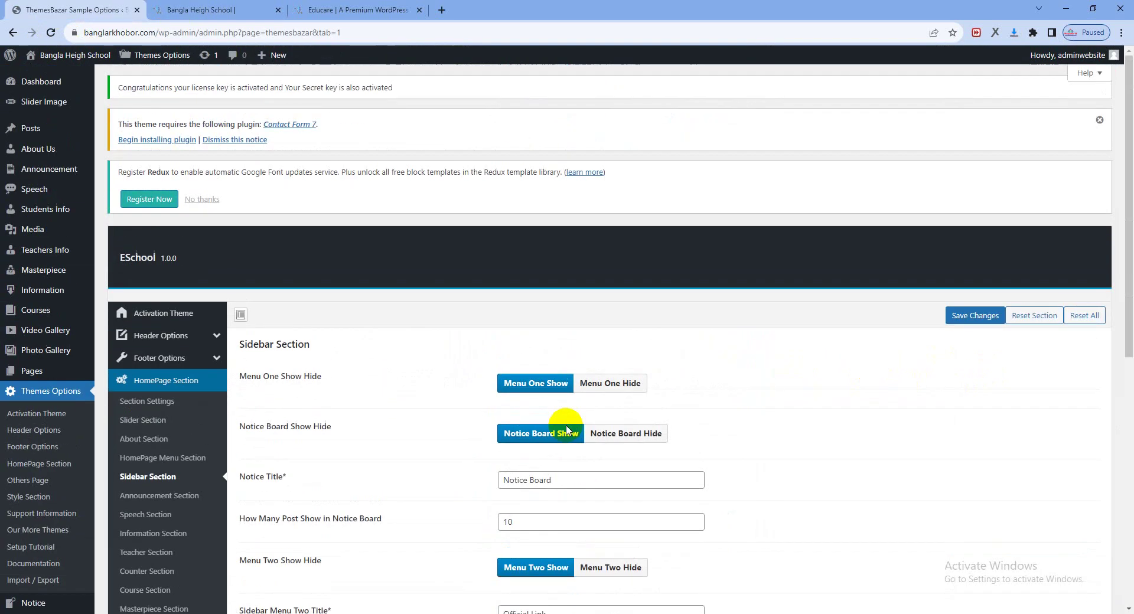
{"action": "scroll", "coordinate": [367, 430], "scroll_direction": "down", "scroll_amount": 3}
{"action": "left_click", "coordinate": [151, 307]}
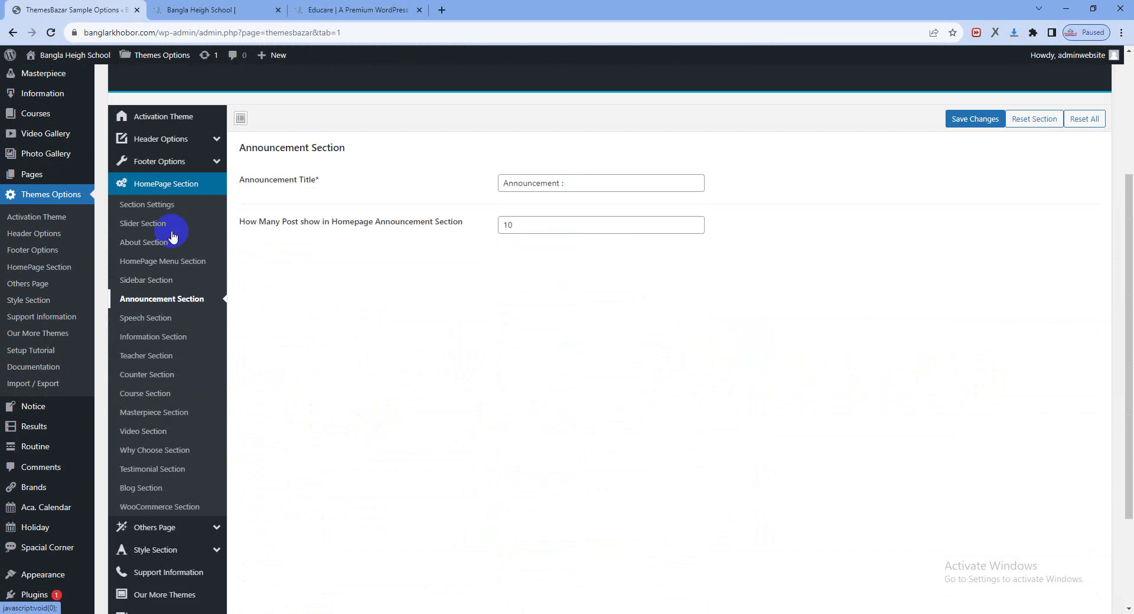
{"action": "left_click", "coordinate": [207, 10]}
{"action": "scroll", "coordinate": [429, 437], "scroll_direction": "up", "scroll_amount": 7}
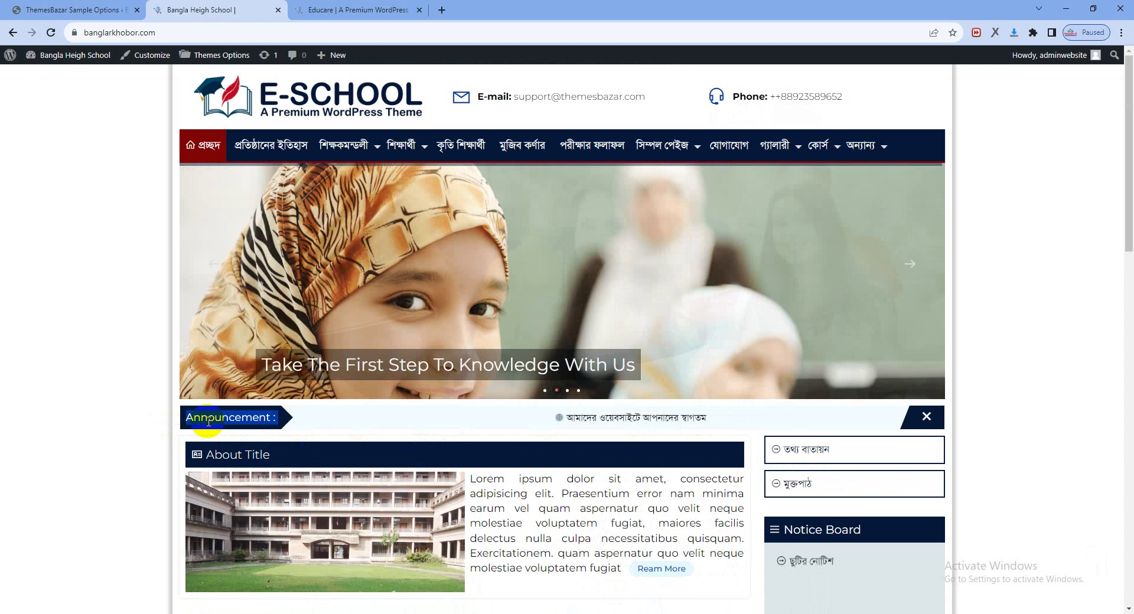
{"action": "left_click", "coordinate": [89, 10]}
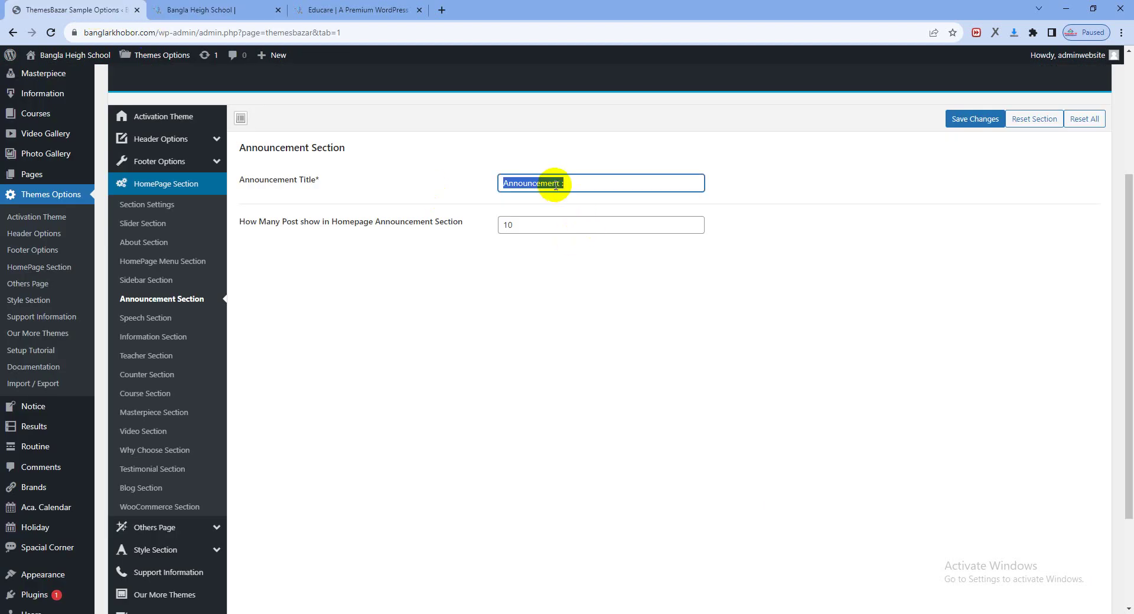
{"action": "double_click", "coordinate": [538, 223]}
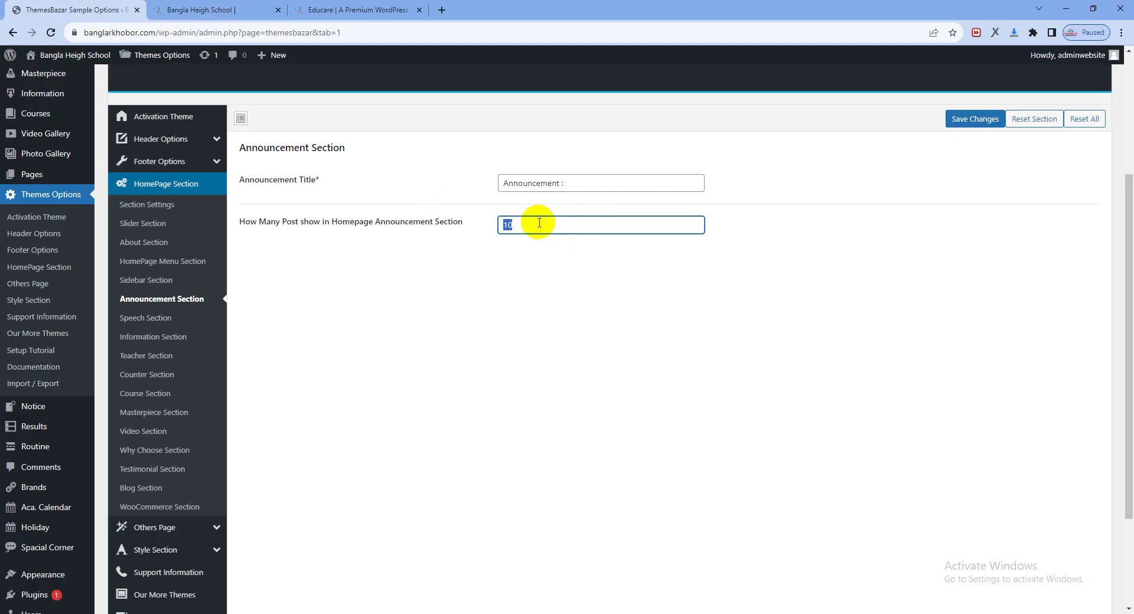
Review the Speech Section's visibility and post count options against the speech cards on the school homepage.
{"action": "left_click", "coordinate": [150, 318]}
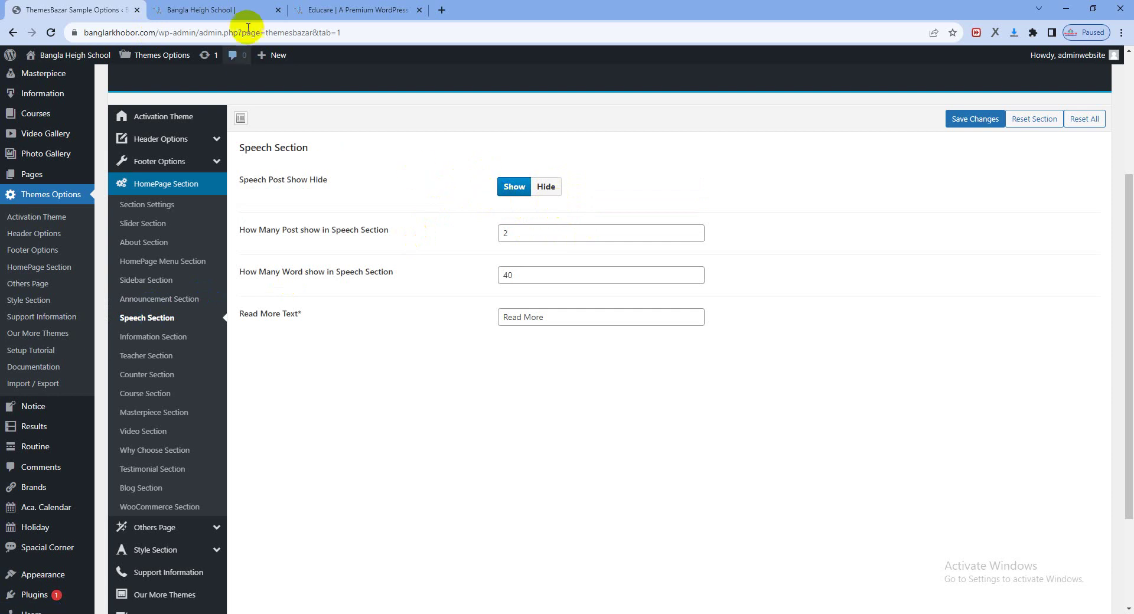
{"action": "left_click", "coordinate": [236, 10]}
{"action": "scroll", "coordinate": [472, 435], "scroll_direction": "down", "scroll_amount": 3}
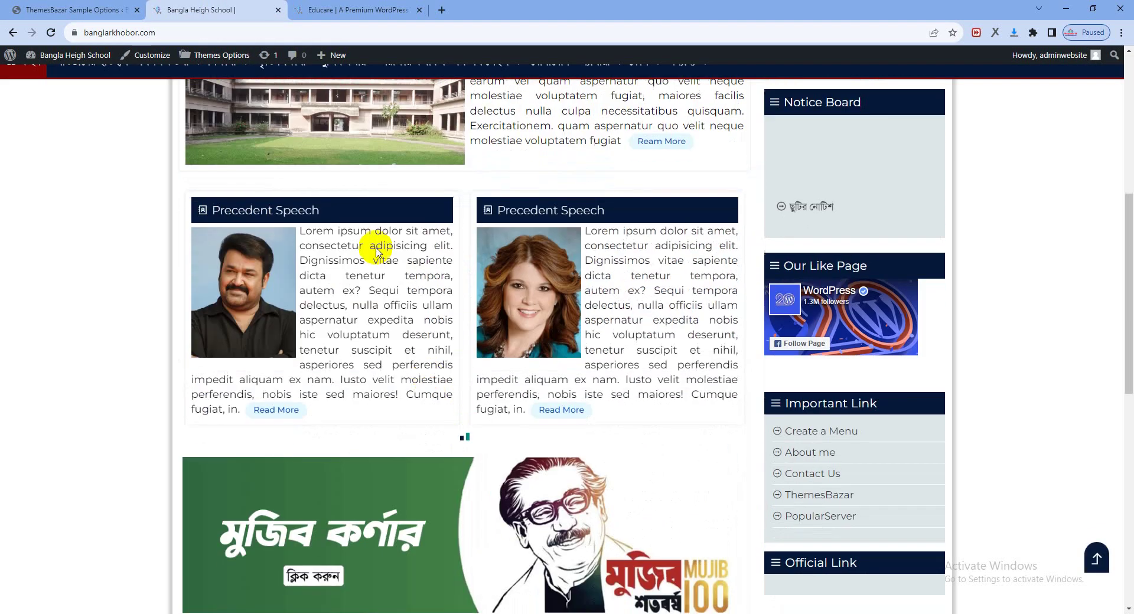
{"action": "left_click", "coordinate": [77, 10]}
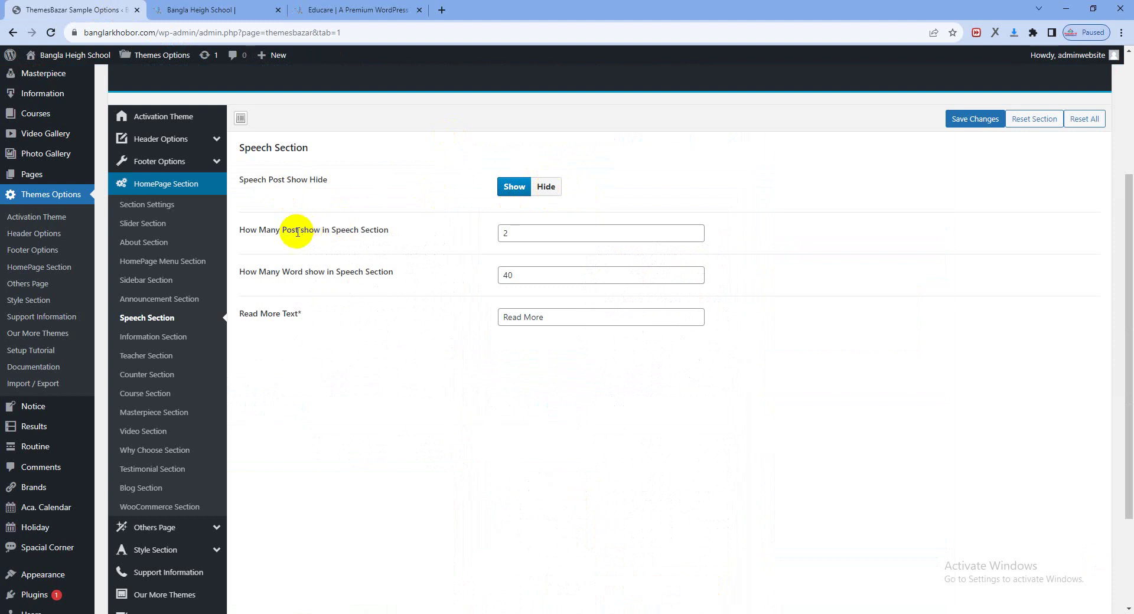
{"action": "left_click_drag", "start_coordinate": [297, 232], "coordinate": [468, 246]}
{"action": "double_click", "coordinate": [521, 239]}
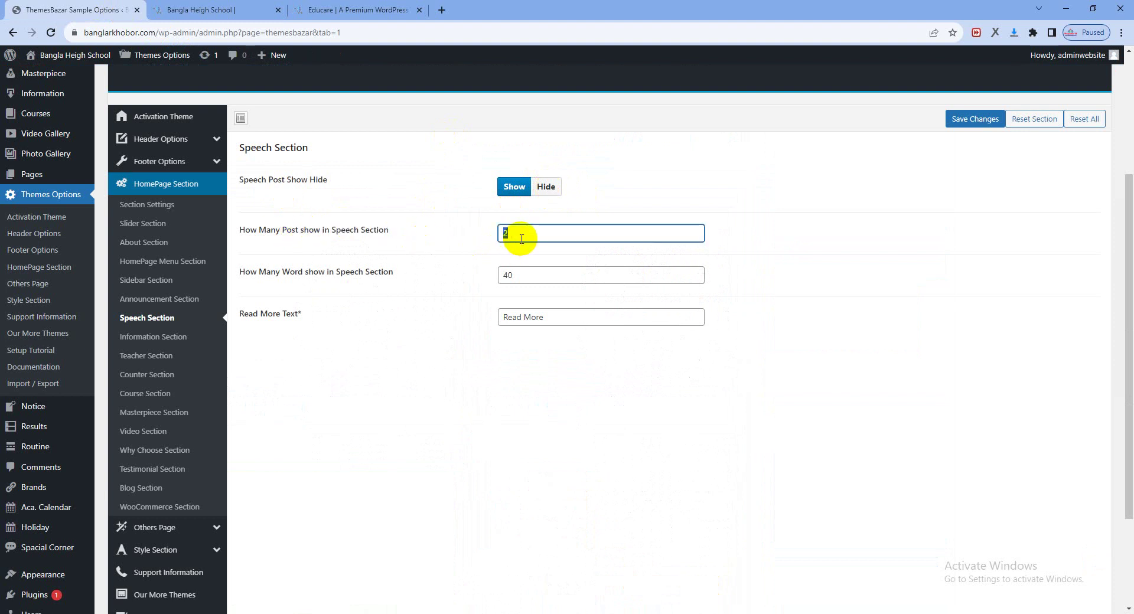
Compare the Speech Section's word count and Read More text options with the speech cards on the school homepage.
{"action": "double_click", "coordinate": [527, 275]}
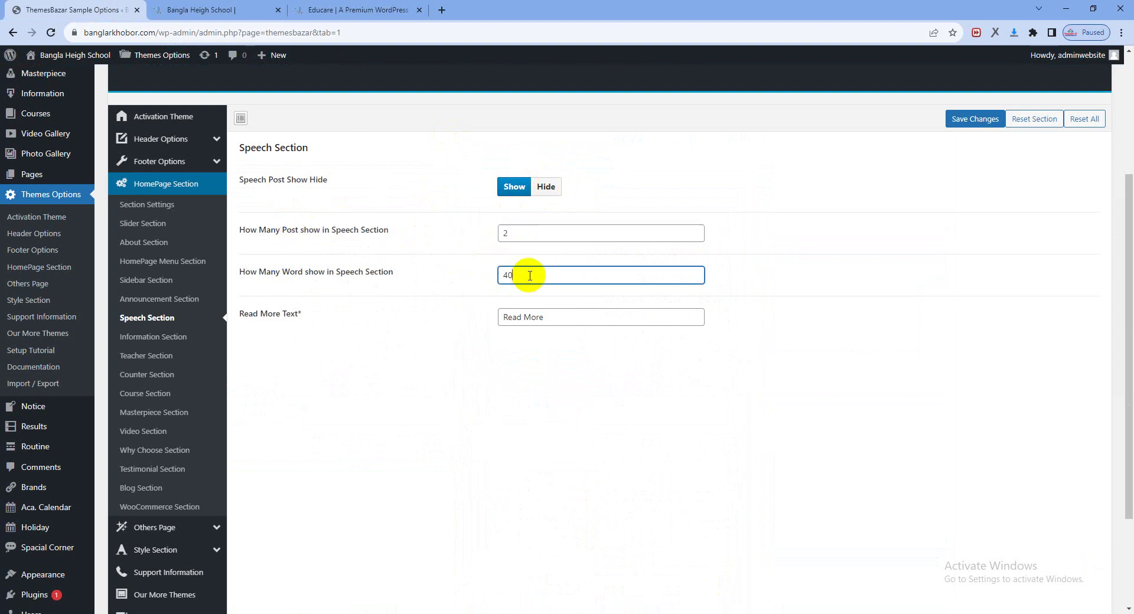
{"action": "triple_click", "coordinate": [533, 316]}
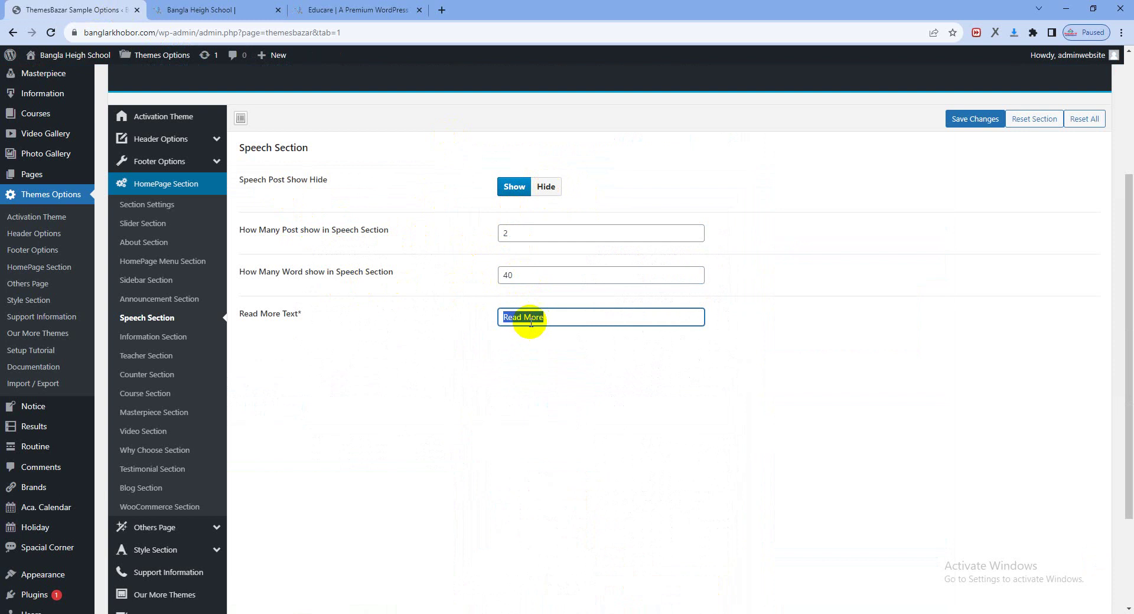
{"action": "left_click", "coordinate": [225, 13]}
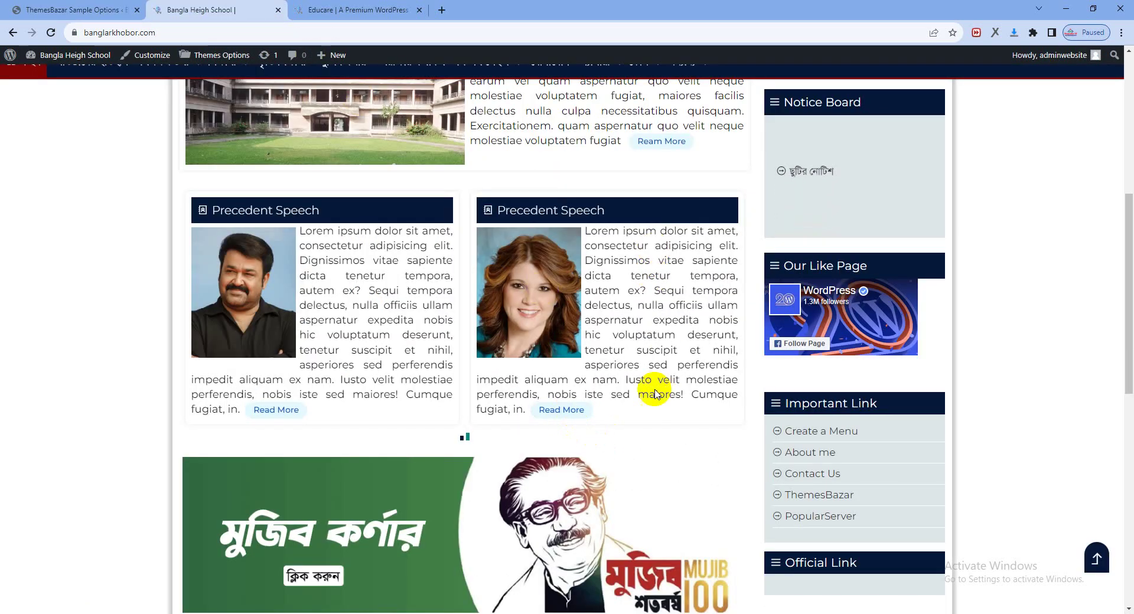
{"action": "left_click", "coordinate": [76, 11]}
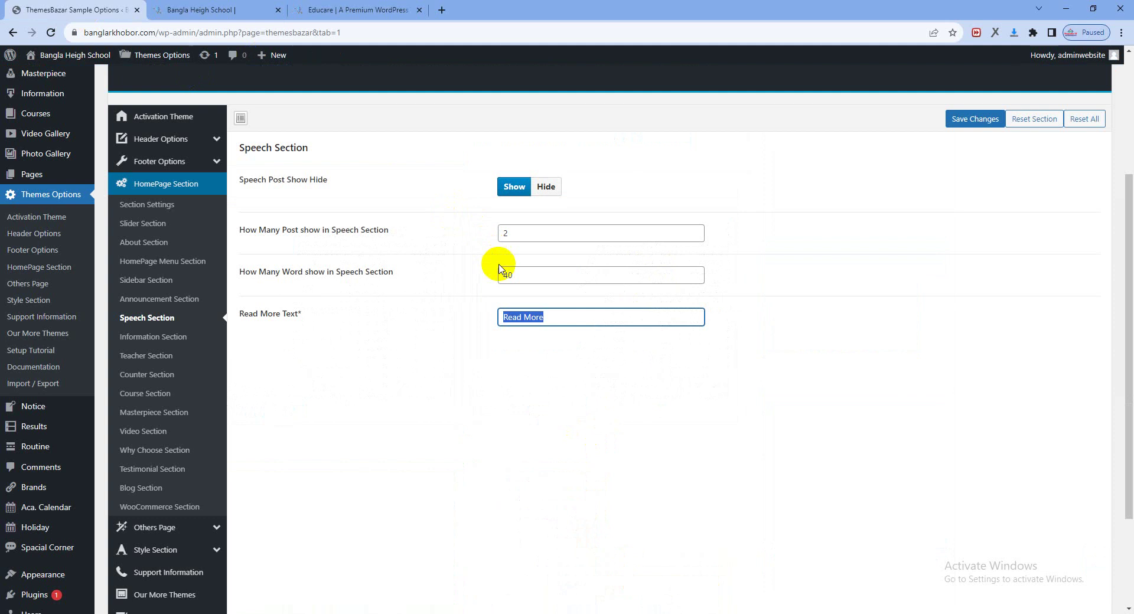
Check the Speech Section's post and word count options against the rotating speech carousel on the school homepage.
{"action": "left_click", "coordinate": [528, 272]}
{"action": "left_click", "coordinate": [527, 229]}
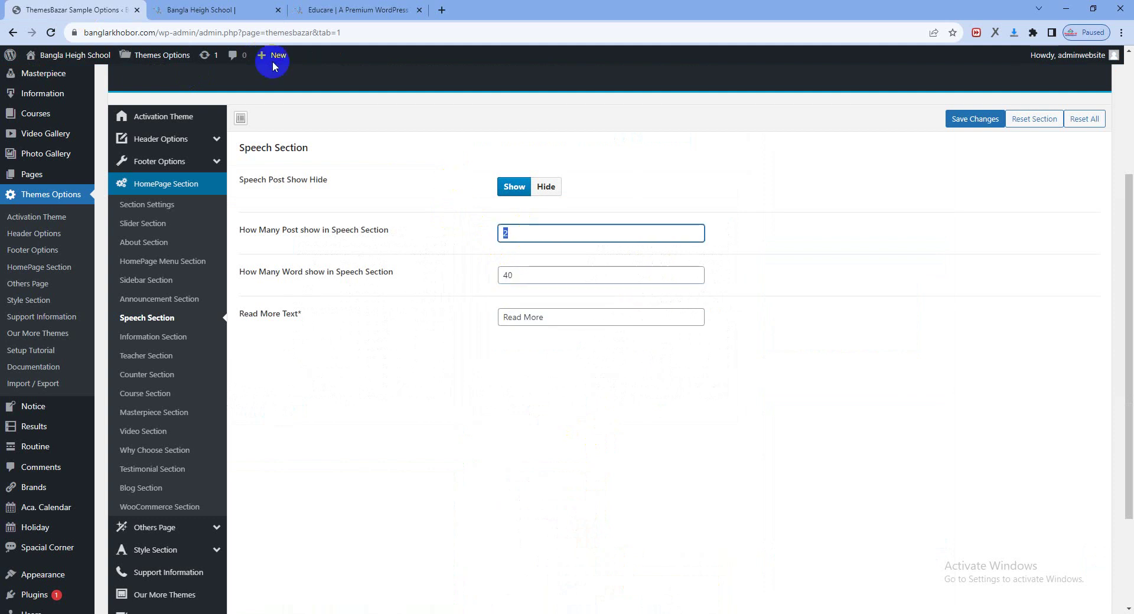
{"action": "left_click", "coordinate": [259, 10]}
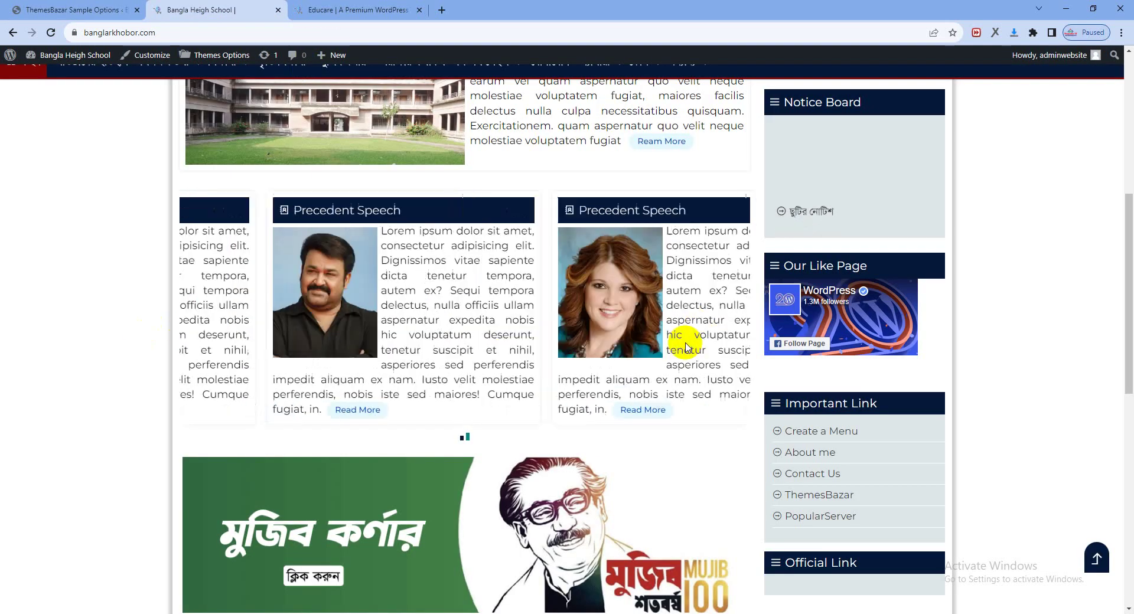
{"action": "left_click", "coordinate": [37, 10]}
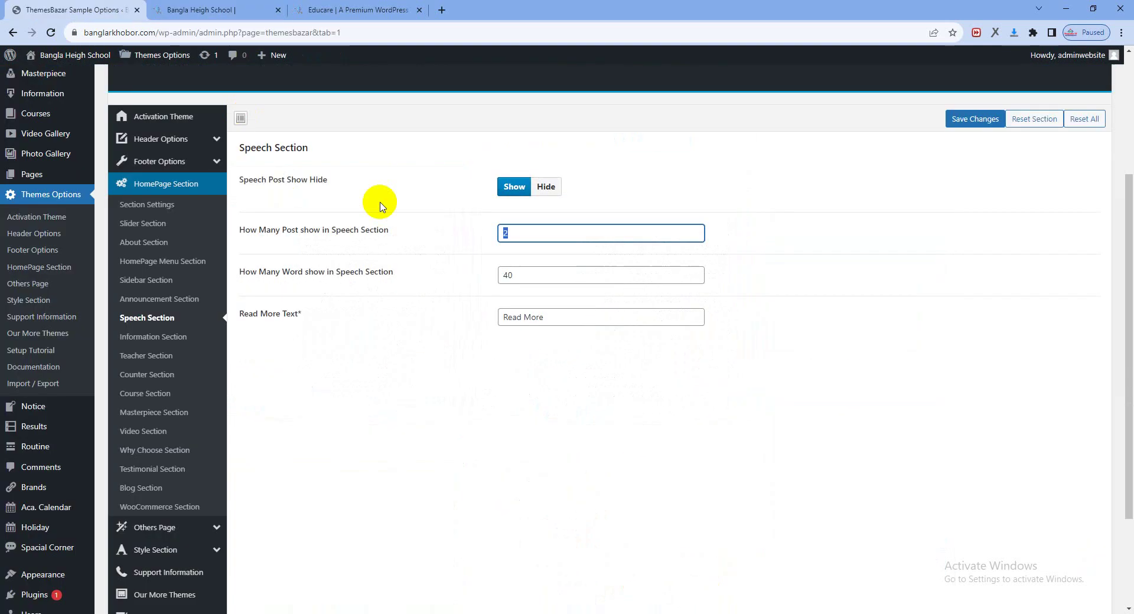
{"action": "left_click", "coordinate": [228, 10]}
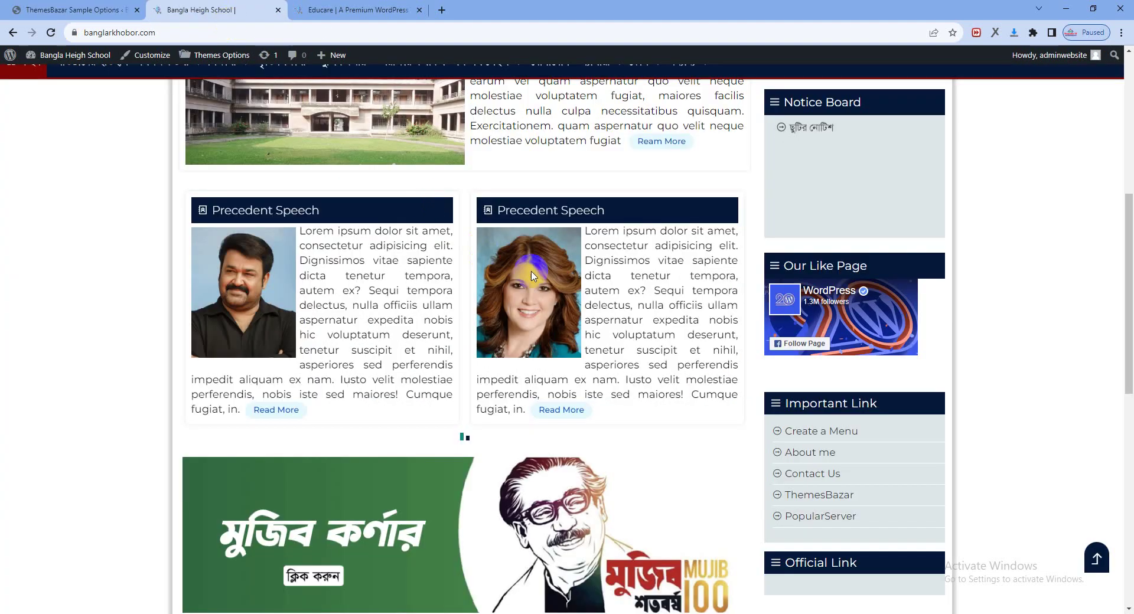
{"action": "left_click", "coordinate": [116, 11]}
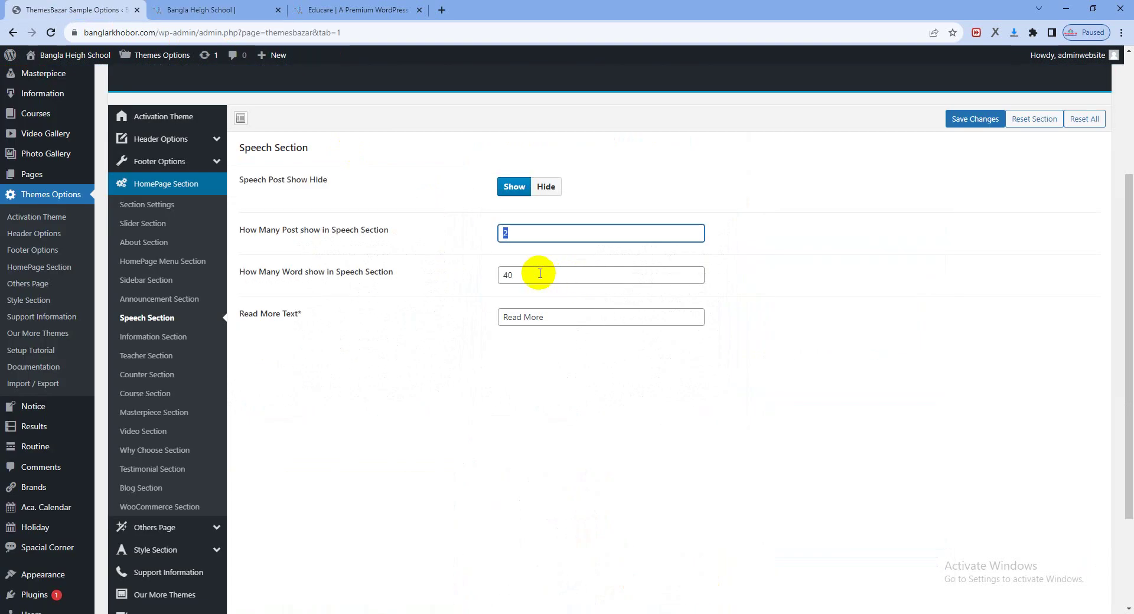
{"action": "left_click", "coordinate": [217, 12]}
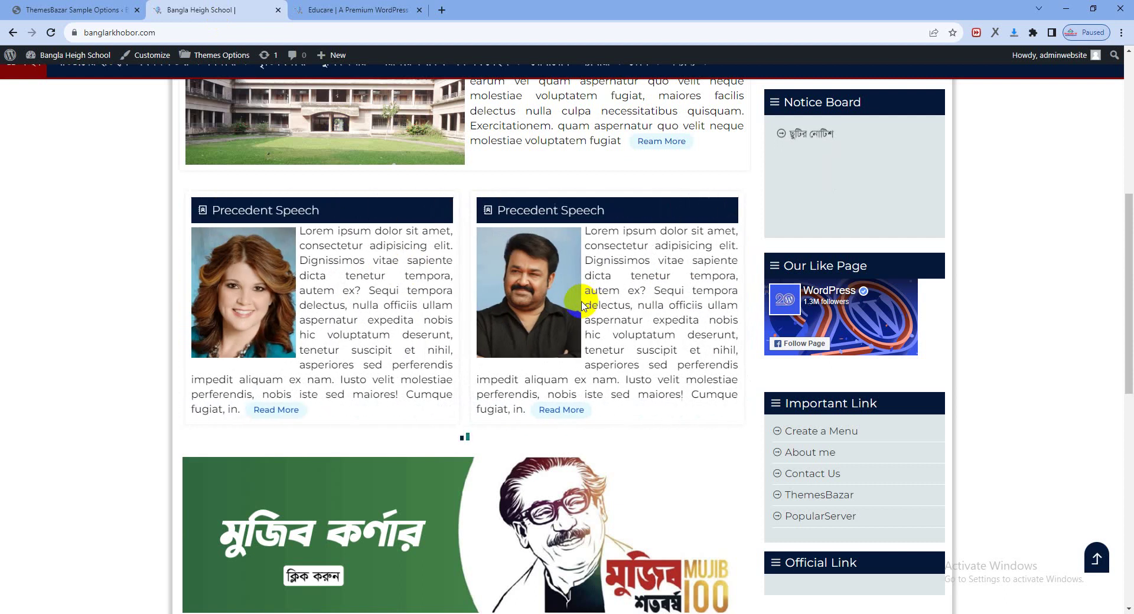
{"action": "left_click", "coordinate": [83, 11]}
Open the Information Section options and examine the Information block with its Download, Admission and Routine categories on the Educare demo site.
{"action": "left_click", "coordinate": [154, 336]}
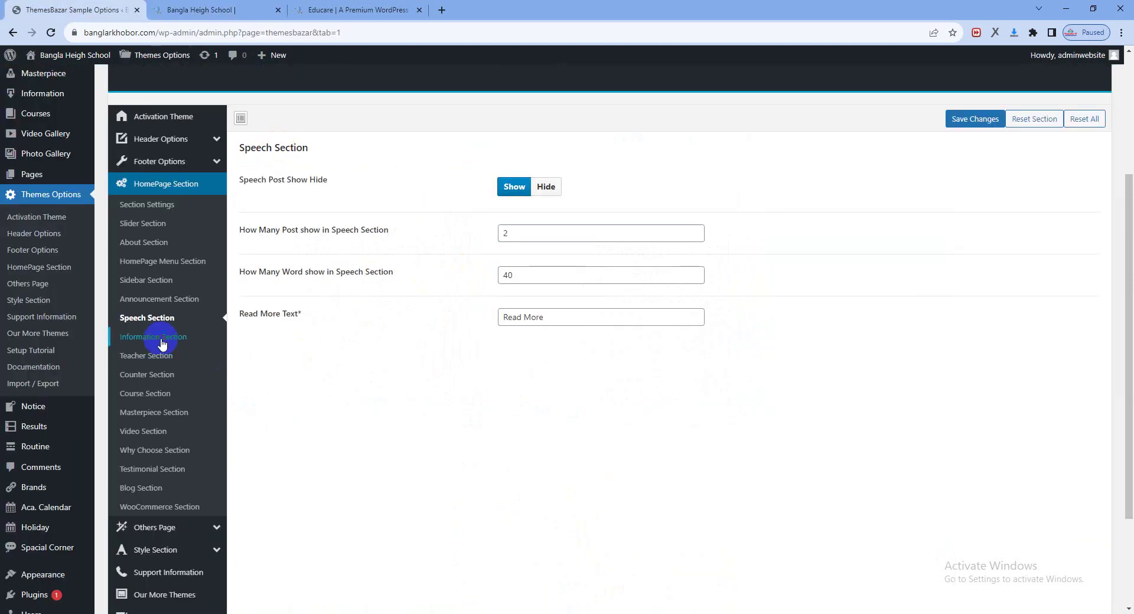
{"action": "left_click", "coordinate": [203, 10]}
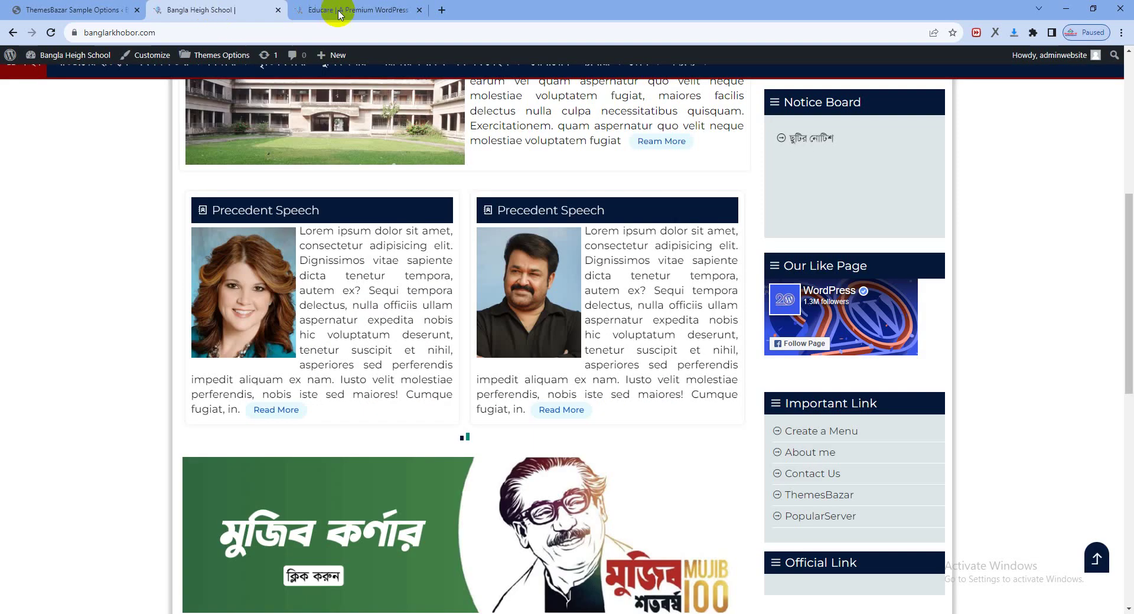
{"action": "left_click", "coordinate": [334, 10]}
{"action": "scroll", "coordinate": [466, 263], "scroll_direction": "up", "scroll_amount": 5}
{"action": "scroll", "coordinate": [466, 262], "scroll_direction": "up", "scroll_amount": 15}
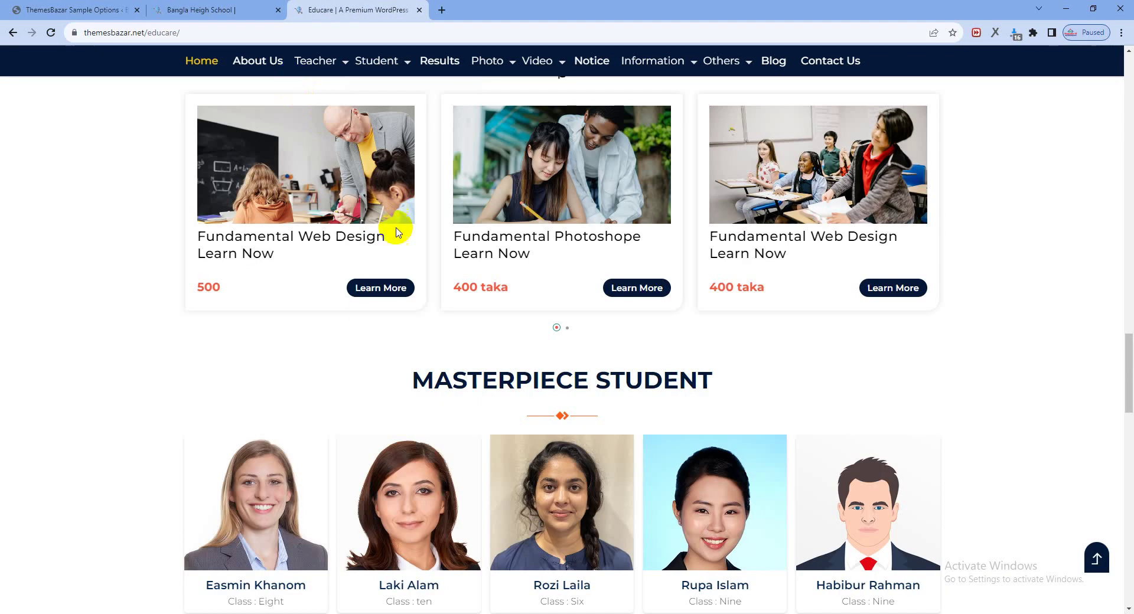
{"action": "scroll", "coordinate": [413, 241], "scroll_direction": "down", "scroll_amount": 6}
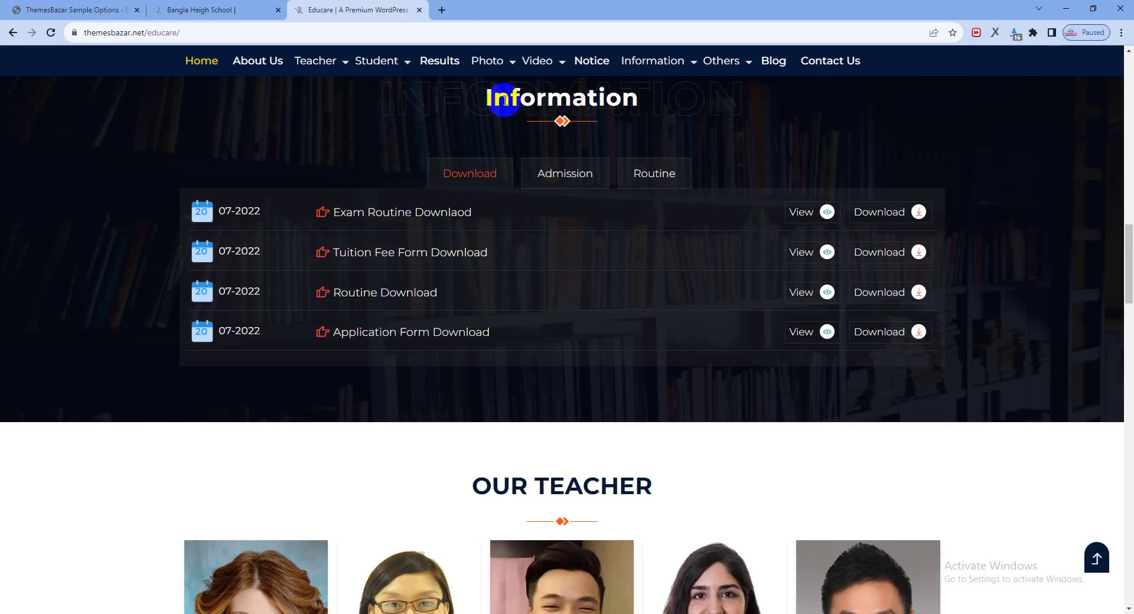
{"action": "left_click_drag", "start_coordinate": [504, 98], "coordinate": [647, 111]}
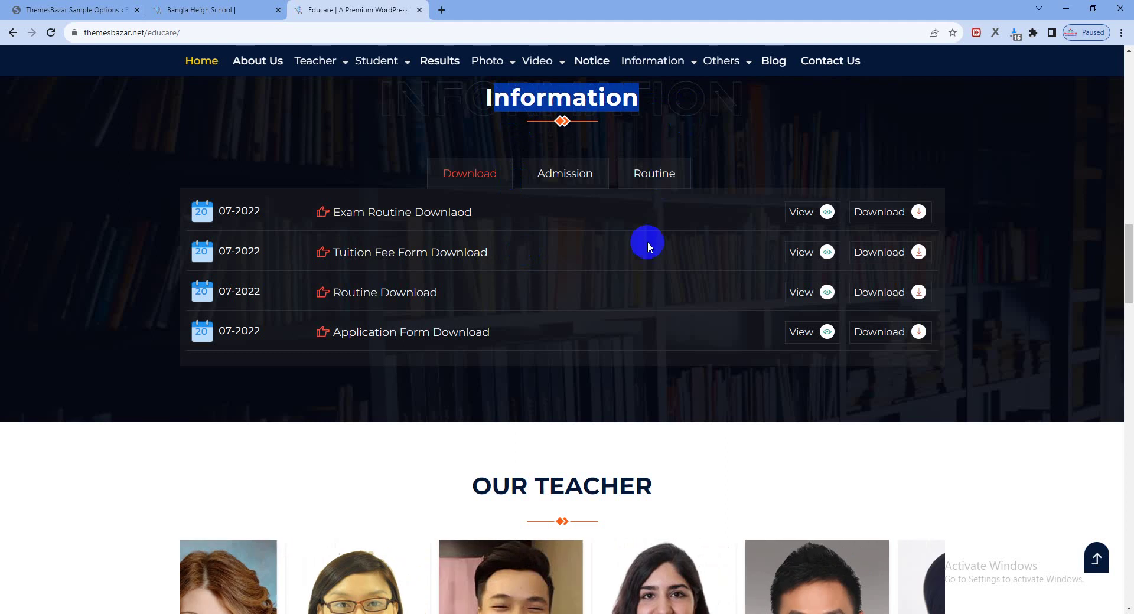
{"action": "scroll", "coordinate": [668, 321], "scroll_direction": "up", "scroll_amount": 3}
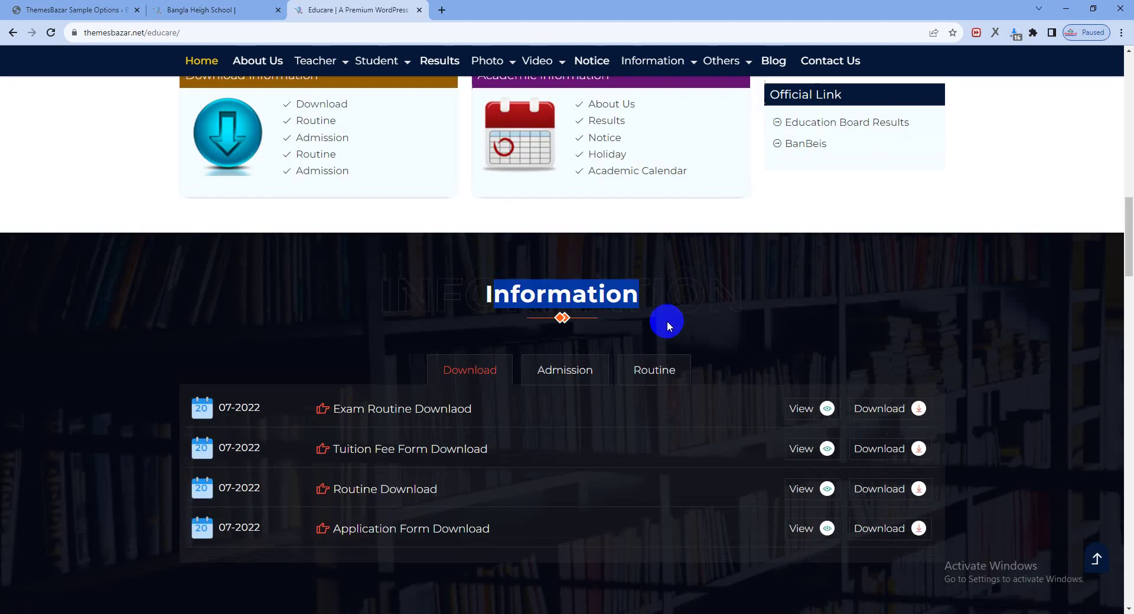
{"action": "left_click", "coordinate": [565, 378]}
{"action": "left_click", "coordinate": [470, 378]}
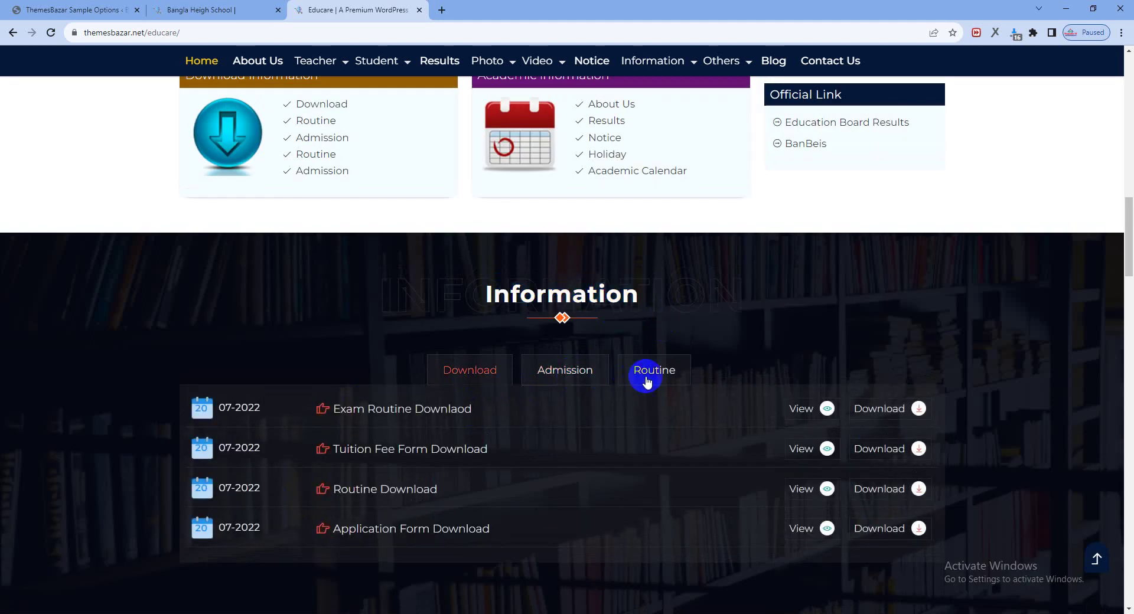
Compare the Information Title option with the Information heading on the Educare demo homepage.
{"action": "left_click", "coordinate": [98, 6]}
{"action": "left_click", "coordinate": [542, 184]}
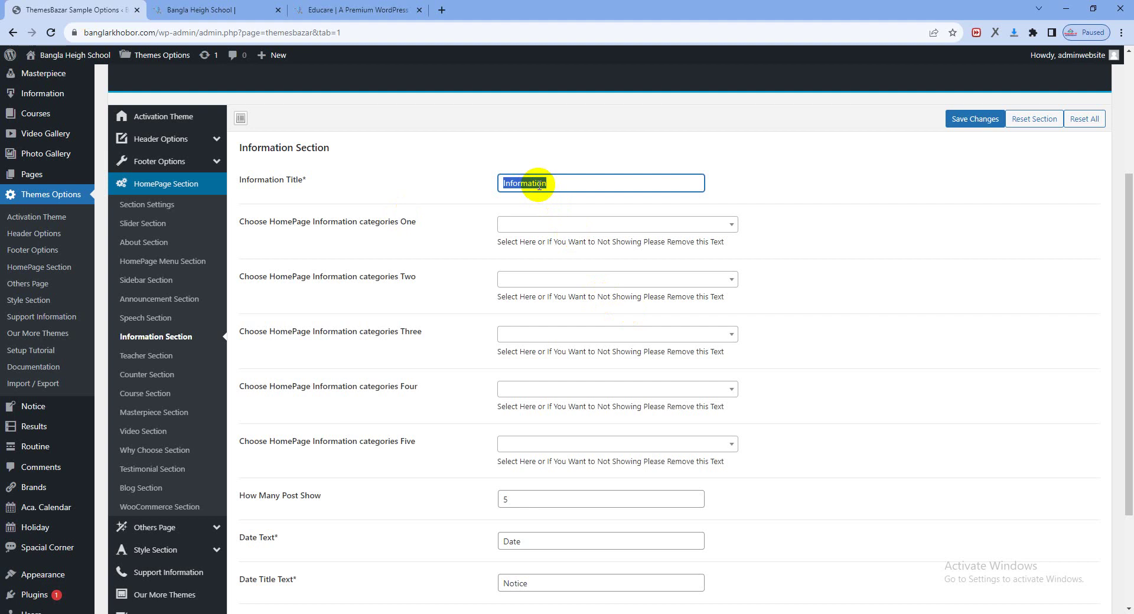
{"action": "left_click", "coordinate": [357, 9]}
{"action": "double_click", "coordinate": [561, 293]}
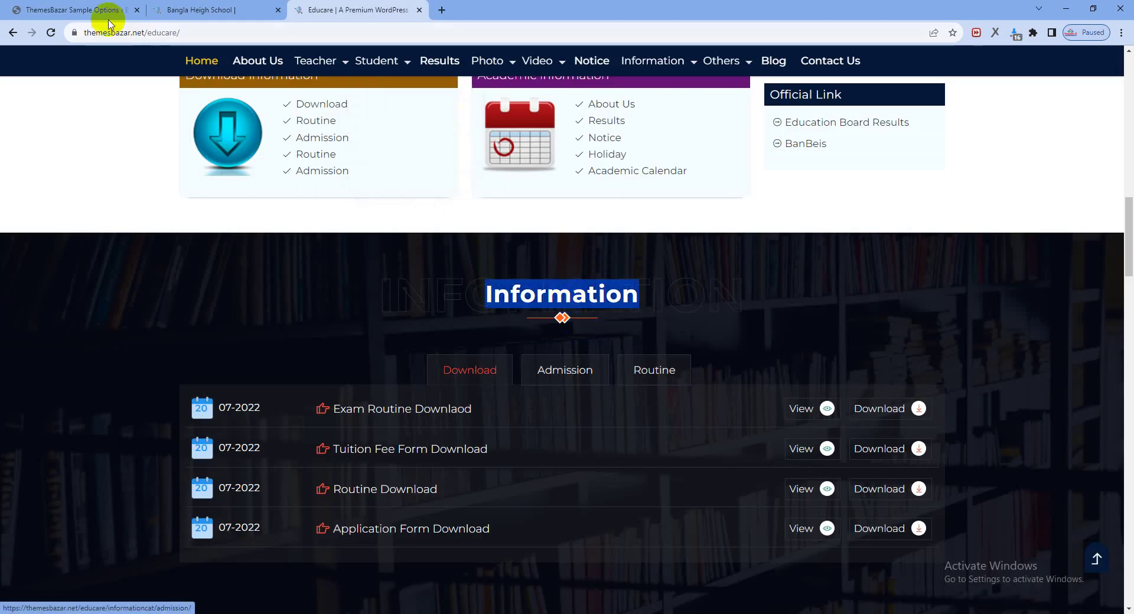
{"action": "left_click", "coordinate": [109, 17]}
Set homepage information categories One, Two and Three to ডাউনলোড, পরীক্ষার রুটিন and ভর্তি সংক্রান্ত.
{"action": "left_click", "coordinate": [528, 224]}
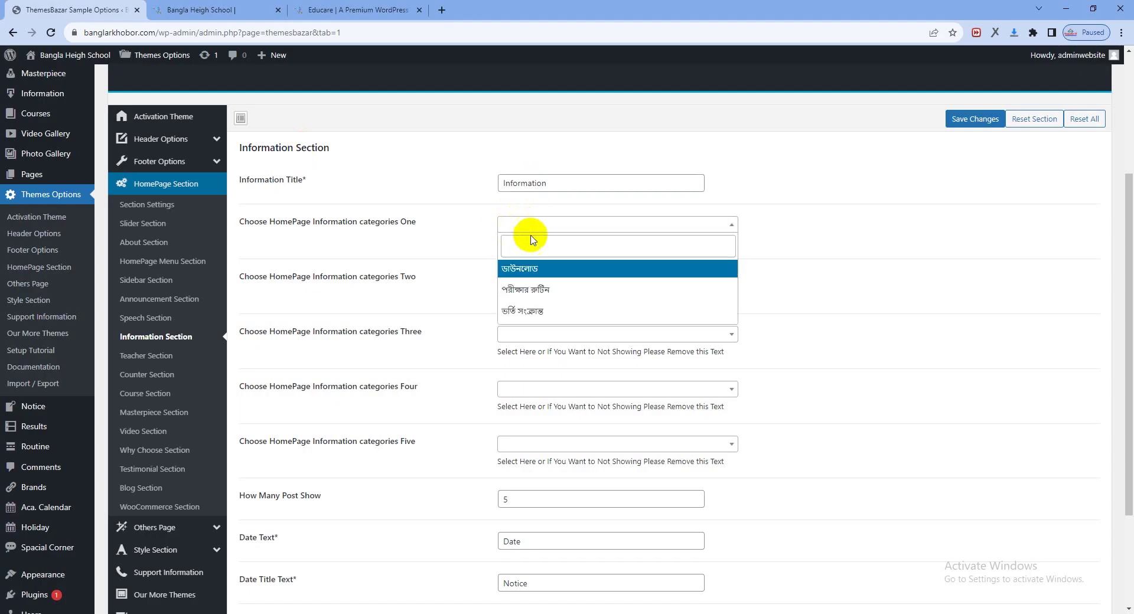
{"action": "left_click", "coordinate": [533, 271]}
{"action": "left_click", "coordinate": [534, 300]}
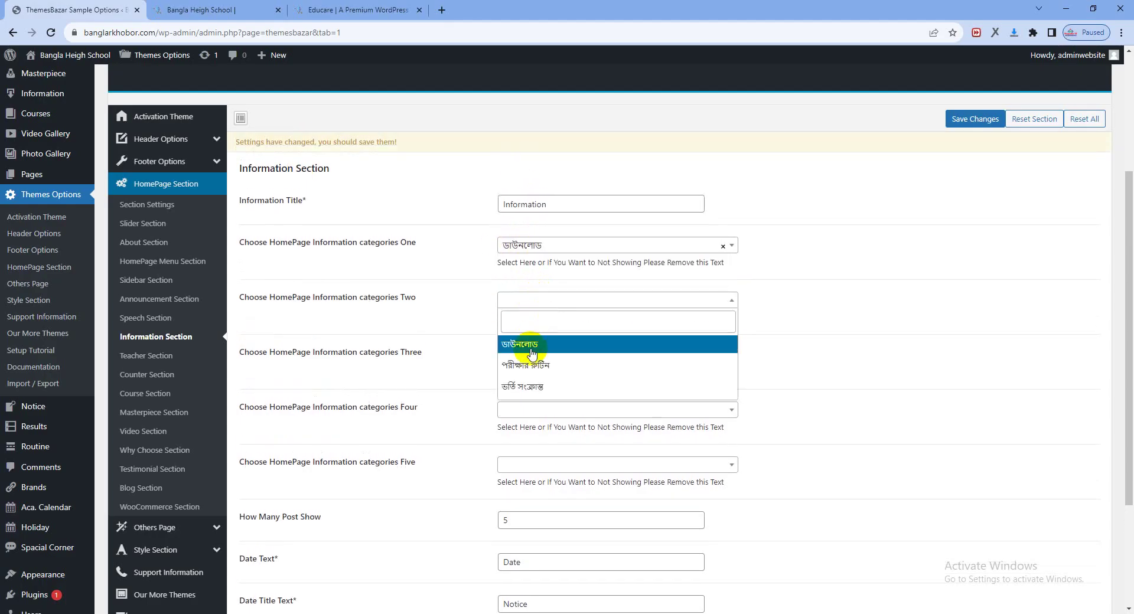
{"action": "left_click", "coordinate": [533, 366]}
{"action": "left_click", "coordinate": [527, 356]}
{"action": "left_click", "coordinate": [533, 438]}
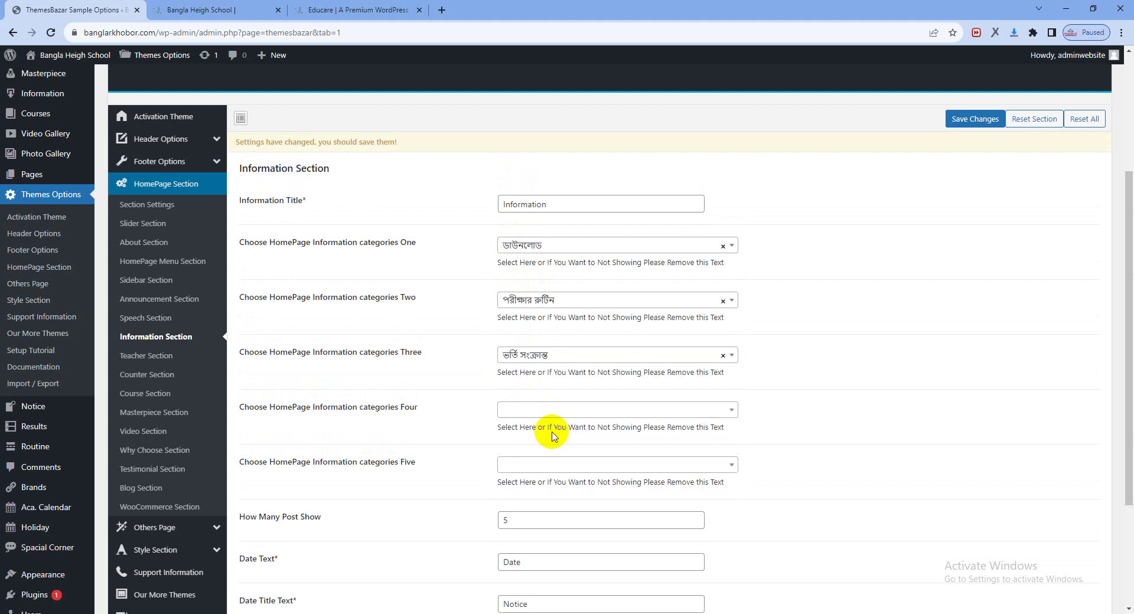
Review the remaining Information Section options against the school homepage and the information list on the Educare demo.
{"action": "scroll", "coordinate": [750, 444], "scroll_direction": "down", "scroll_amount": 3}
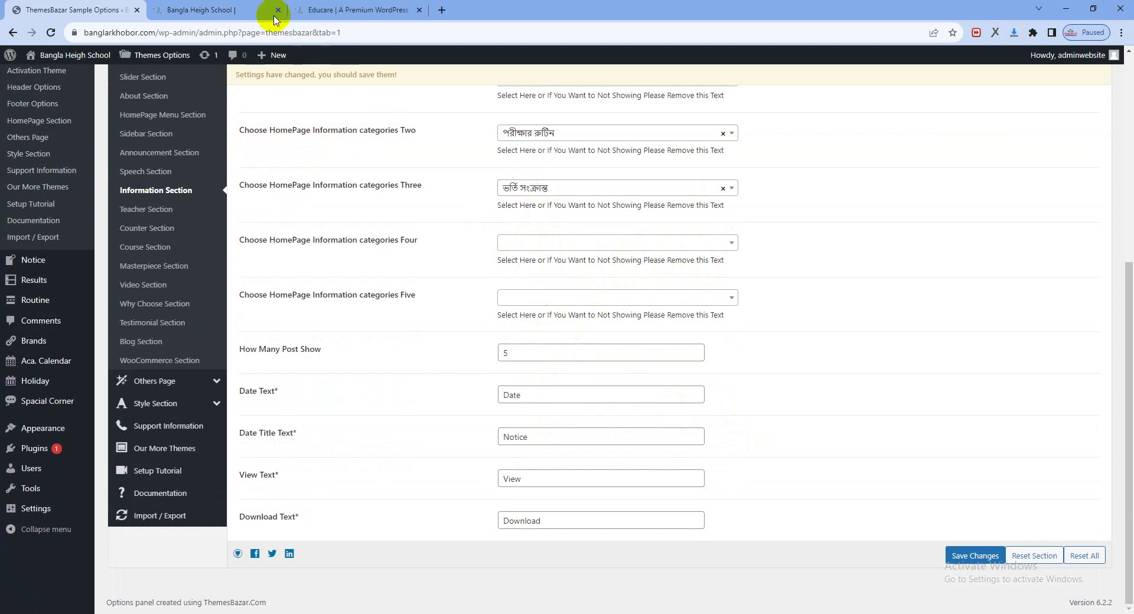
{"action": "left_click", "coordinate": [222, 7]}
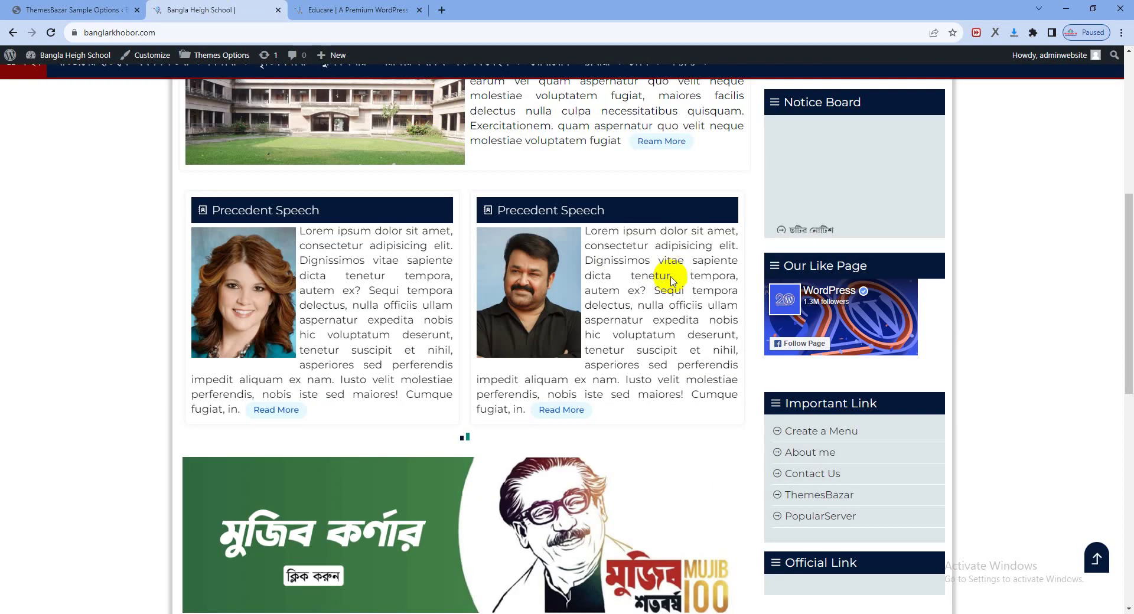
{"action": "left_click", "coordinate": [94, 11]}
{"action": "left_click", "coordinate": [345, 10]}
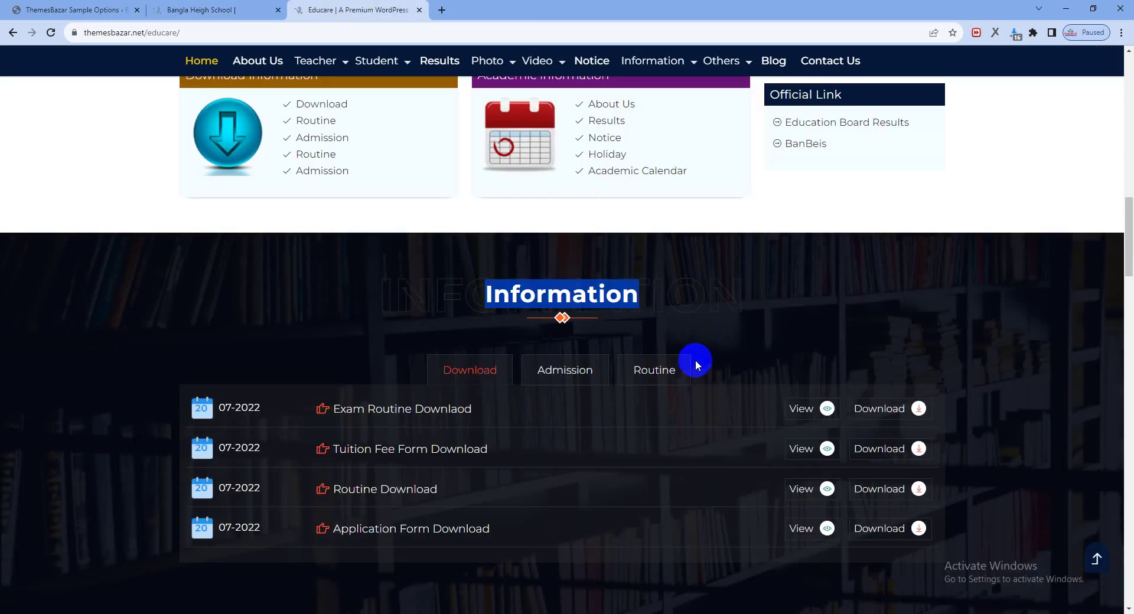
{"action": "scroll", "coordinate": [434, 406], "scroll_direction": "down", "scroll_amount": 3}
Examine the Date, Date Title, View and Download text options of the Information Section.
{"action": "left_click", "coordinate": [88, 11]}
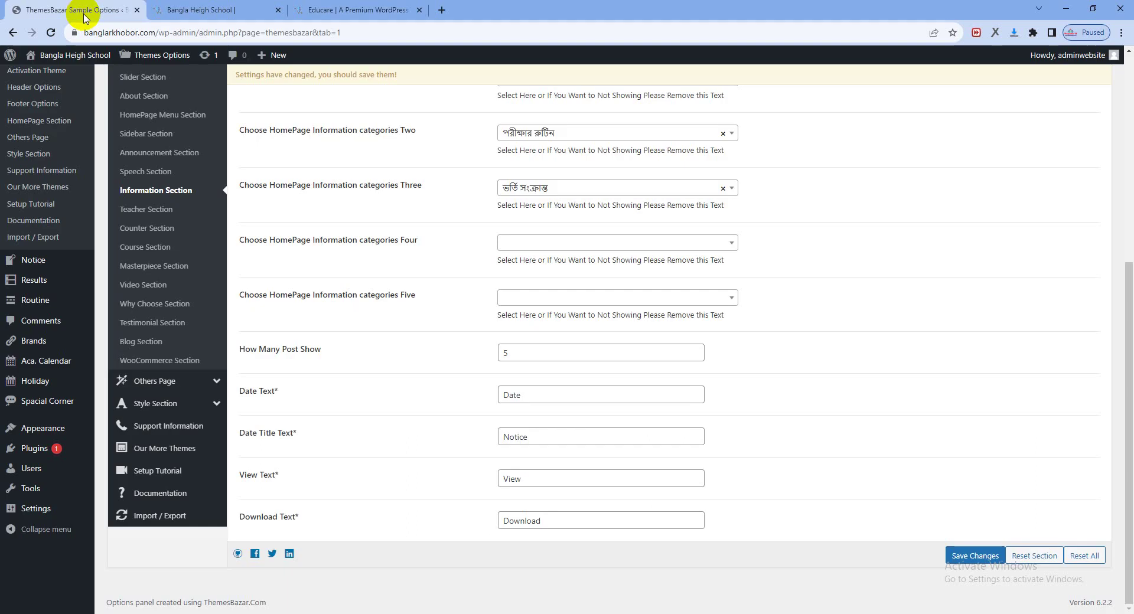
{"action": "double_click", "coordinate": [533, 397]}
{"action": "double_click", "coordinate": [533, 436]}
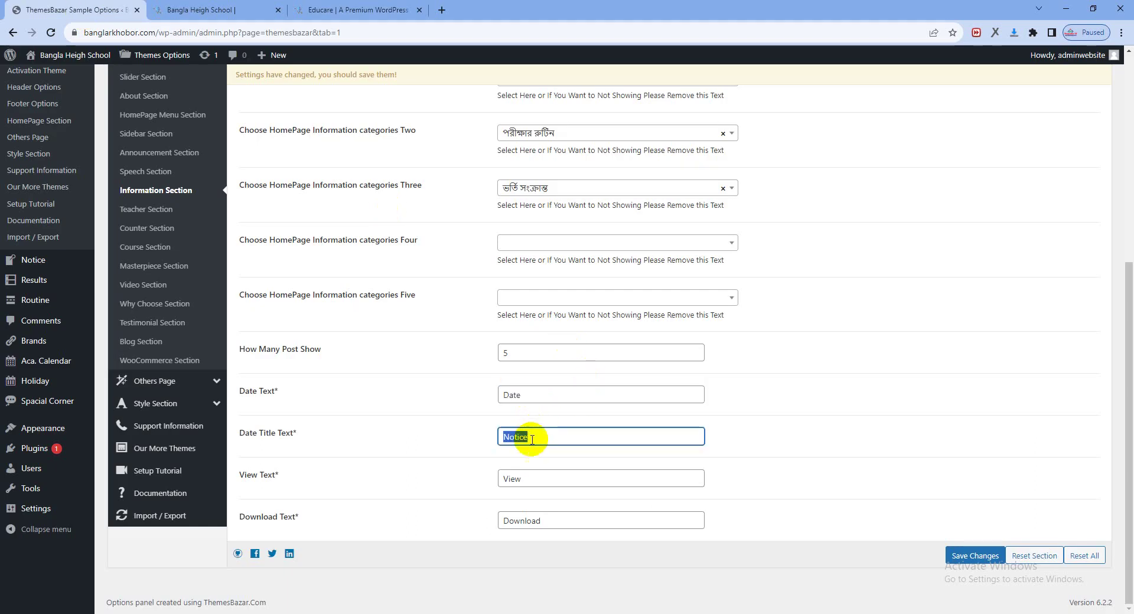
{"action": "left_click", "coordinate": [526, 477]}
{"action": "double_click", "coordinate": [541, 518]}
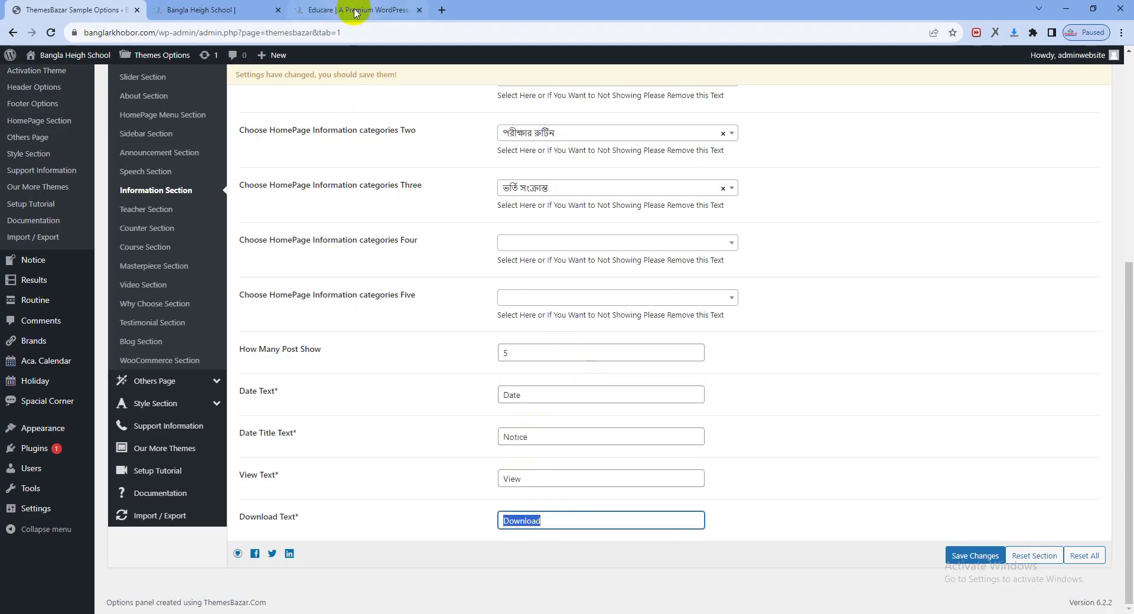
Open the Download information page on the Educare demo and inspect its Notice, View and Download column headings.
{"action": "left_click", "coordinate": [207, 10]}
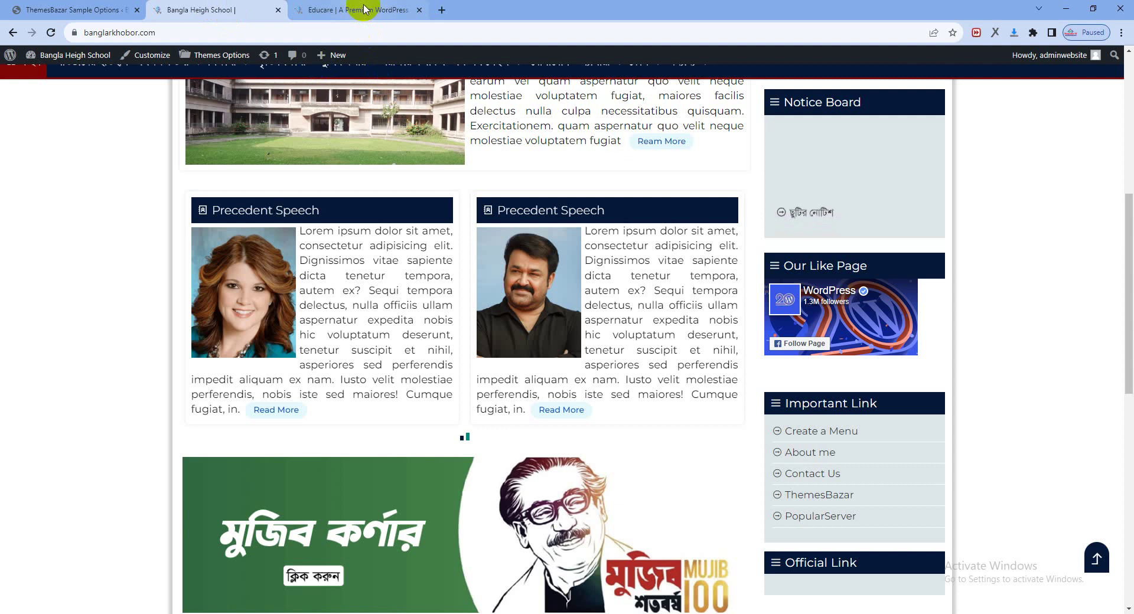
{"action": "left_click", "coordinate": [364, 9]}
{"action": "scroll", "coordinate": [652, 239], "scroll_direction": "up", "scroll_amount": 10}
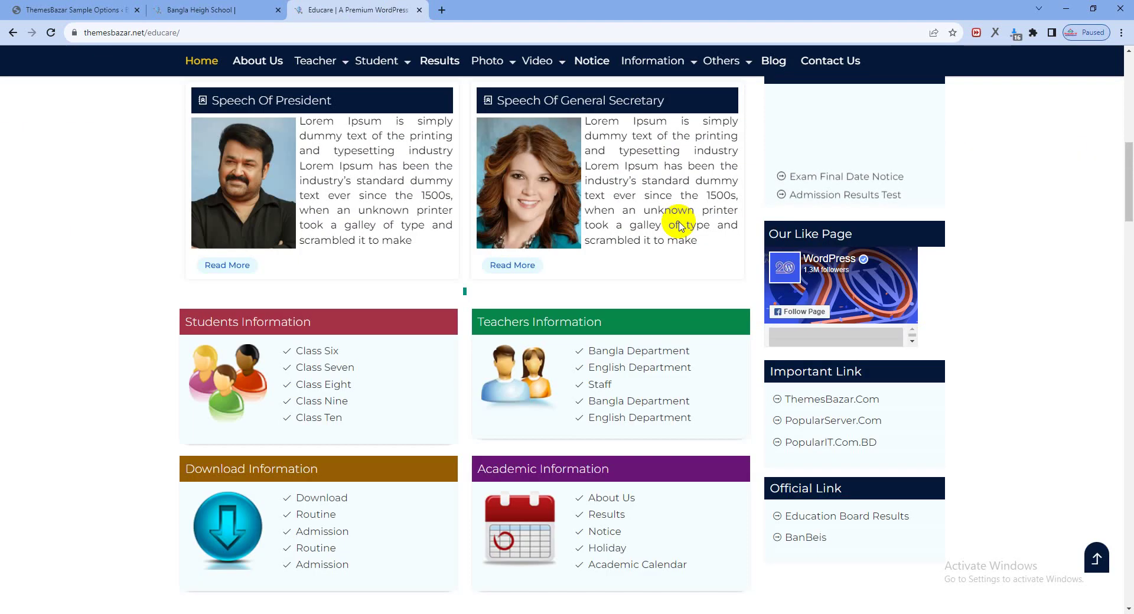
{"action": "scroll", "coordinate": [680, 226], "scroll_direction": "up", "scroll_amount": 5}
{"action": "mouse_move", "coordinate": [647, 127]}
{"action": "left_click", "coordinate": [650, 155]}
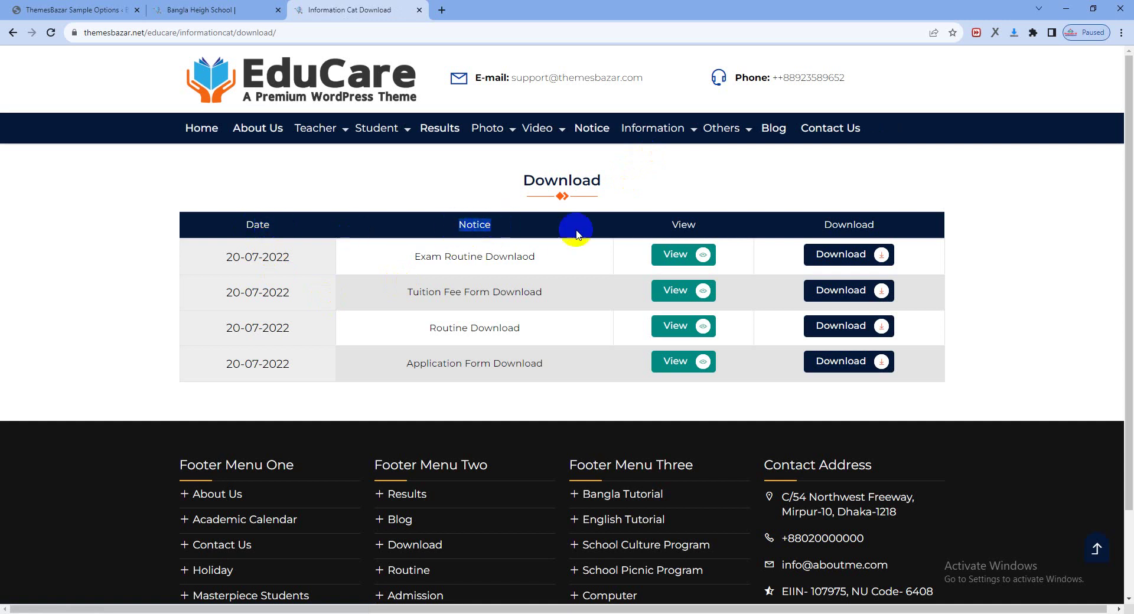
{"action": "double_click", "coordinate": [674, 223]}
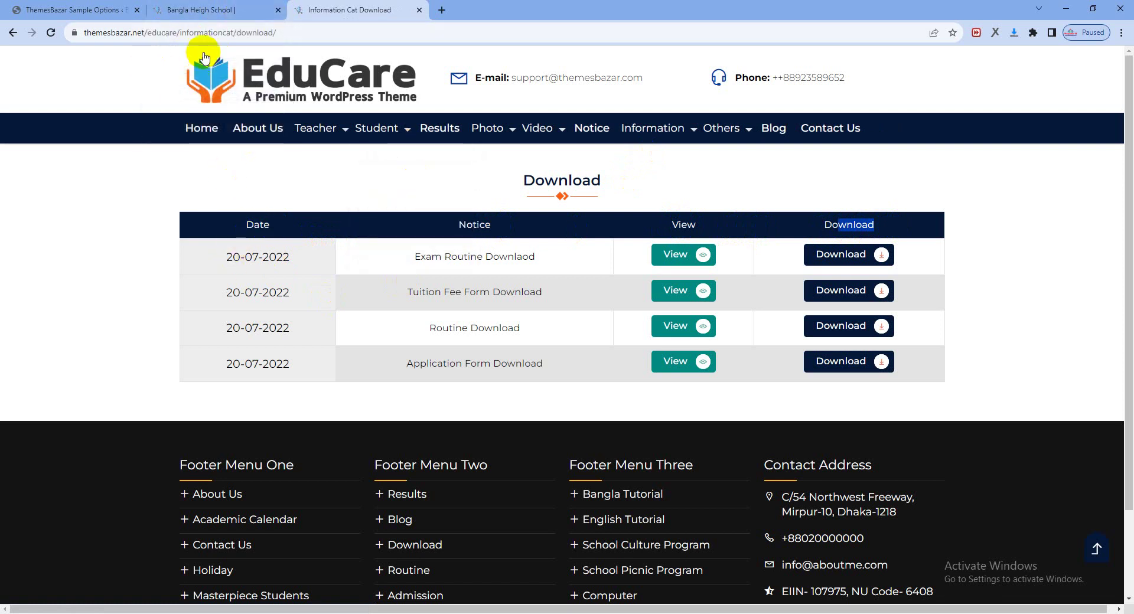
Highlight the educare/informationcat/download/ path in the demo Download page's address.
{"action": "left_click", "coordinate": [201, 34]}
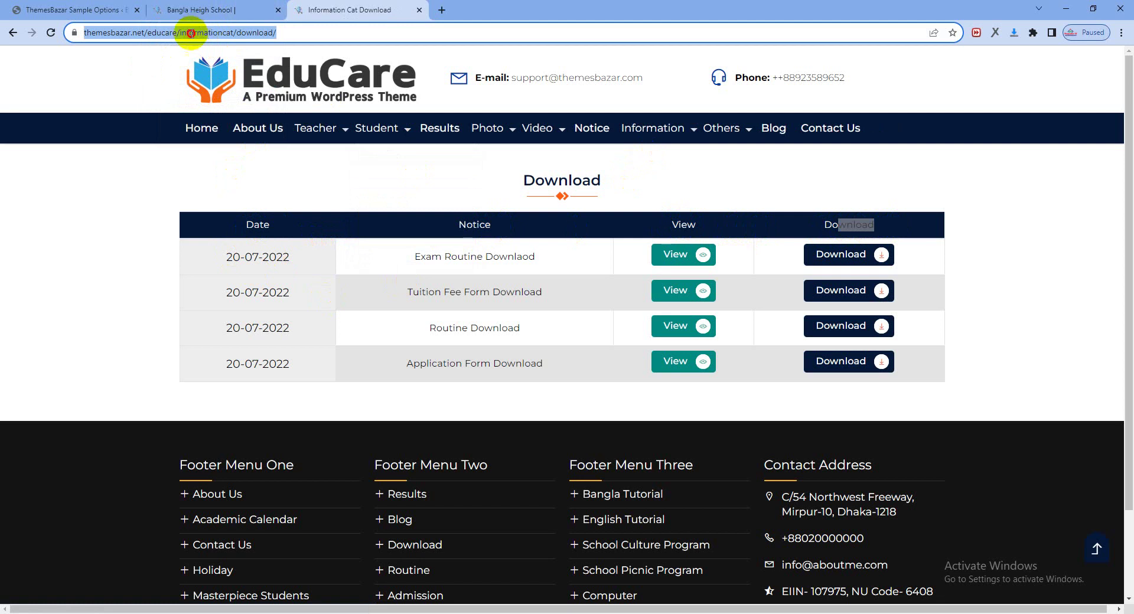
{"action": "left_click", "coordinate": [191, 33]}
{"action": "left_click_drag", "start_coordinate": [175, 32], "coordinate": [358, 49]}
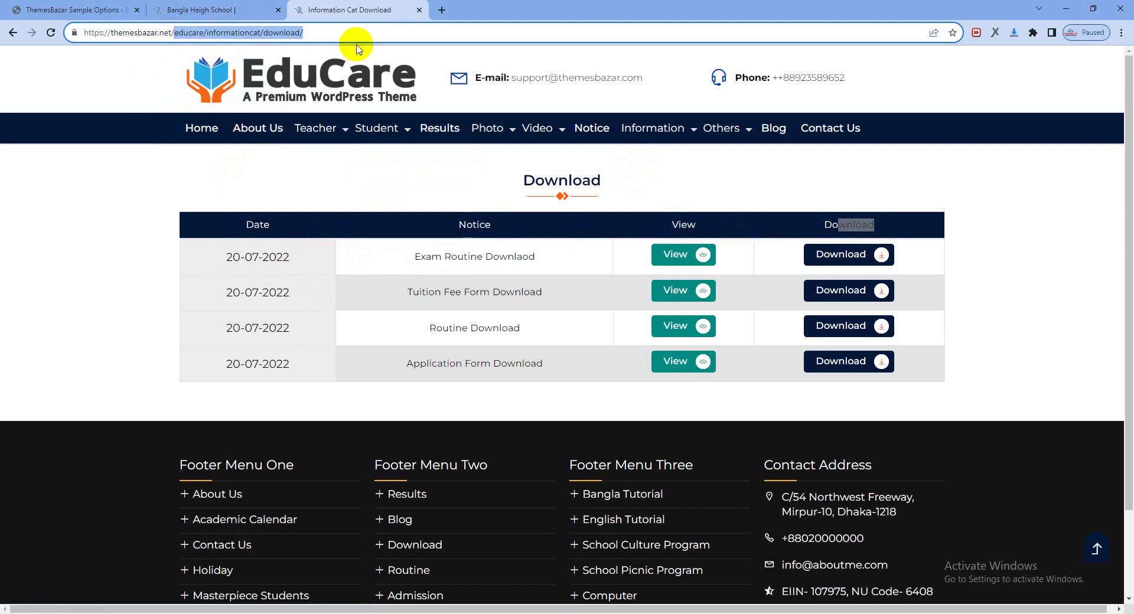
Open the E-School demo site at themesbazar.net/eschool/ in a new browser tab.
{"action": "left_click", "coordinate": [239, 13]}
{"action": "right_click", "coordinate": [217, 11]}
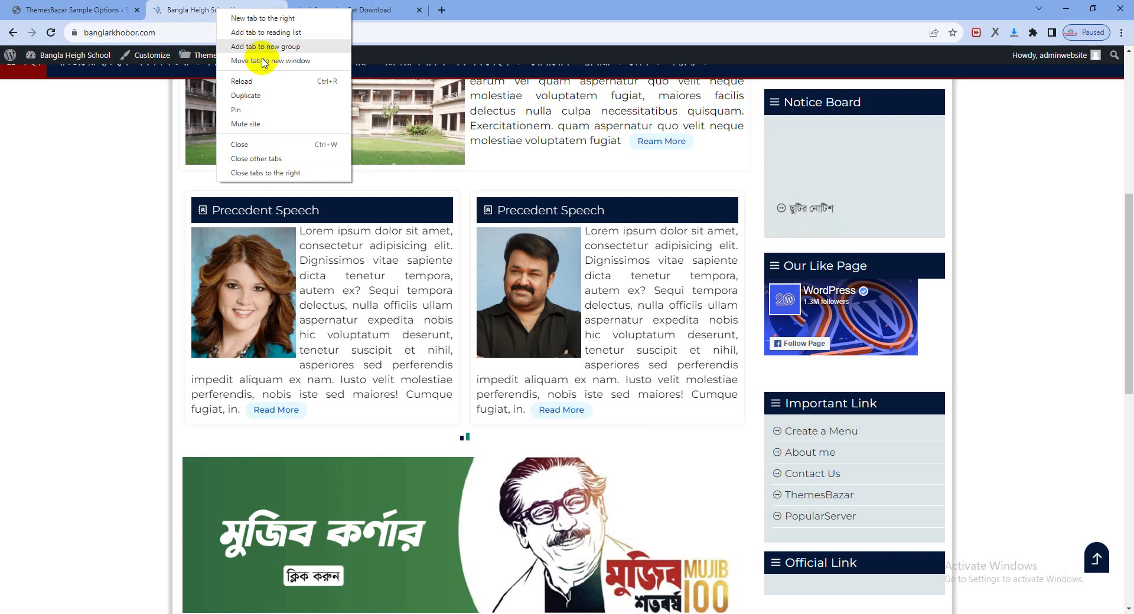
{"action": "left_click", "coordinate": [441, 10]}
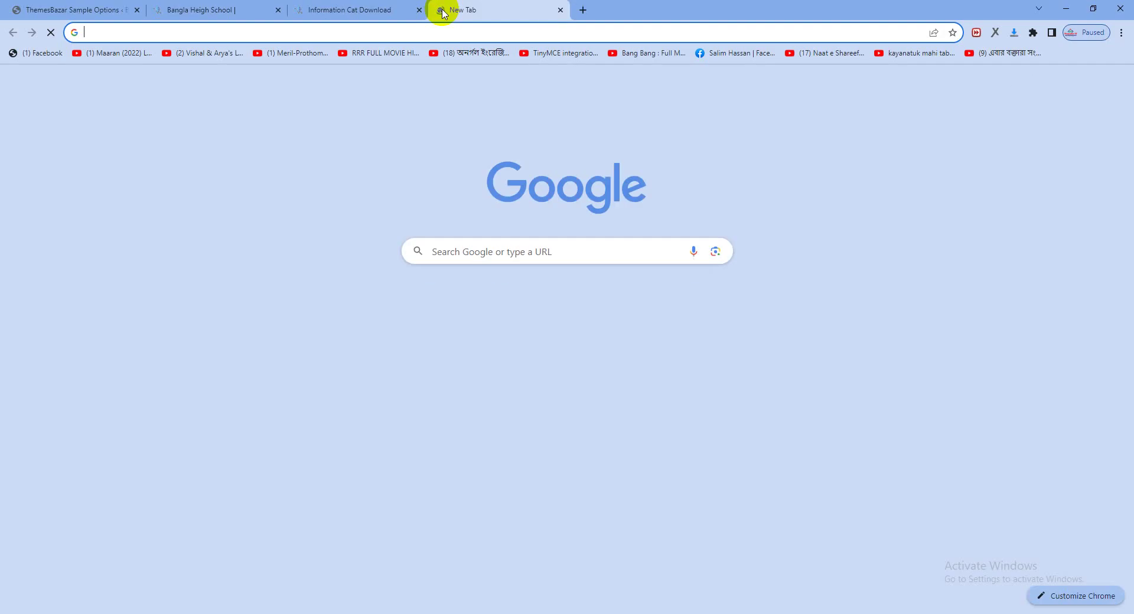
{"action": "type", "text": "themesbazar.c"}
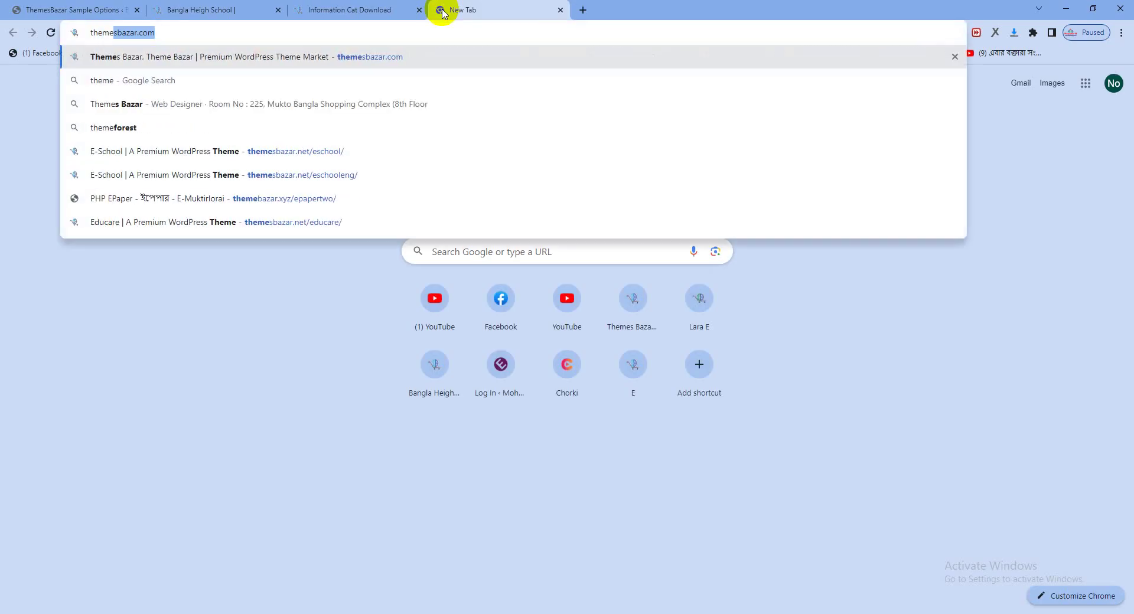
{"action": "key", "text": "BackSpace"}
{"action": "key", "text": "BackSpace"}
{"action": "type", "text": "net/eschool/"}
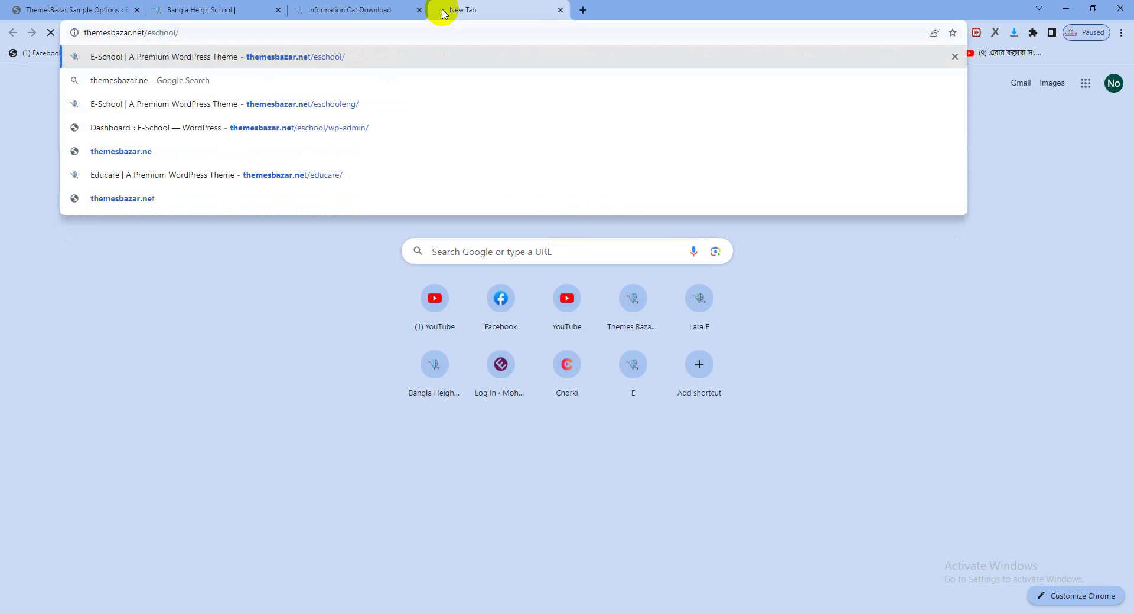
{"action": "key", "text": "Return"}
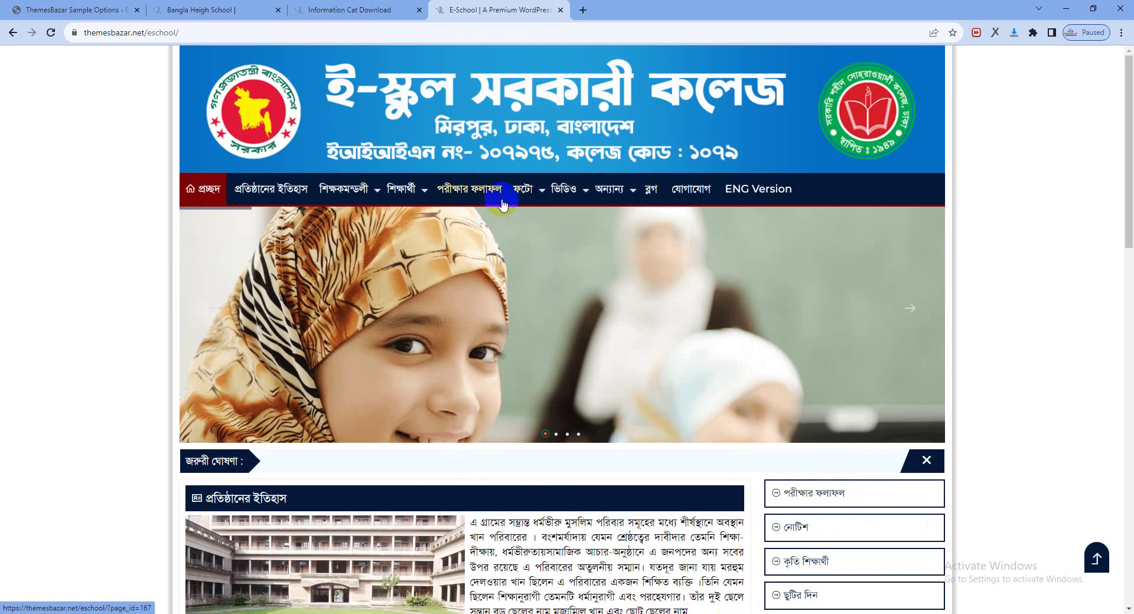
Open the Download information page on the E-School demo and inspect its Date, Notice, View and Download column headings.
{"action": "left_click", "coordinate": [633, 201]}
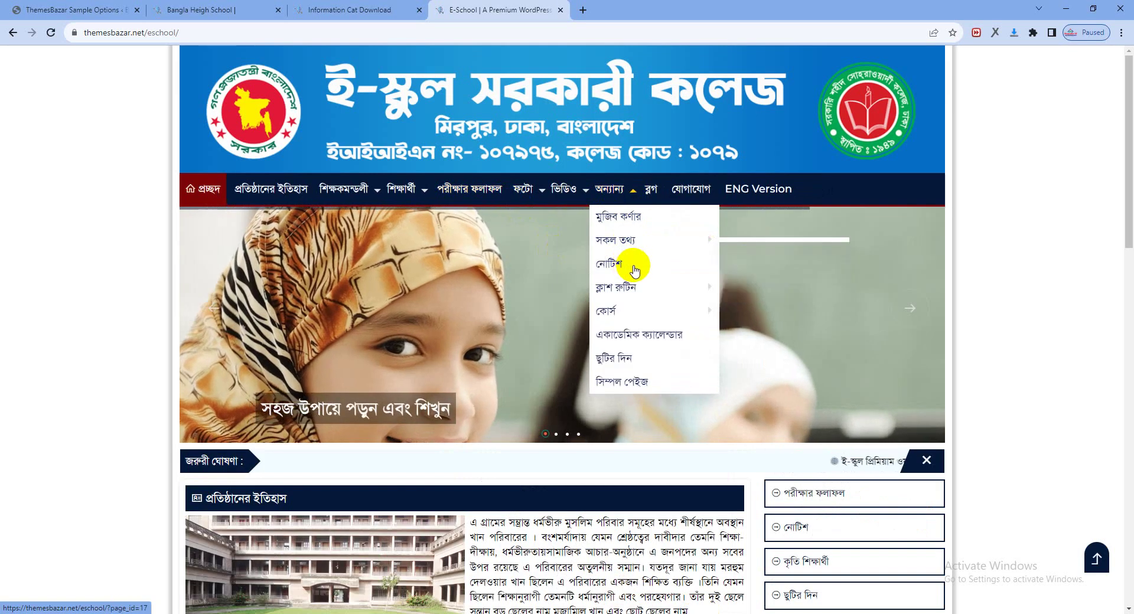
{"action": "mouse_move", "coordinate": [633, 238]}
{"action": "left_click", "coordinate": [757, 251]}
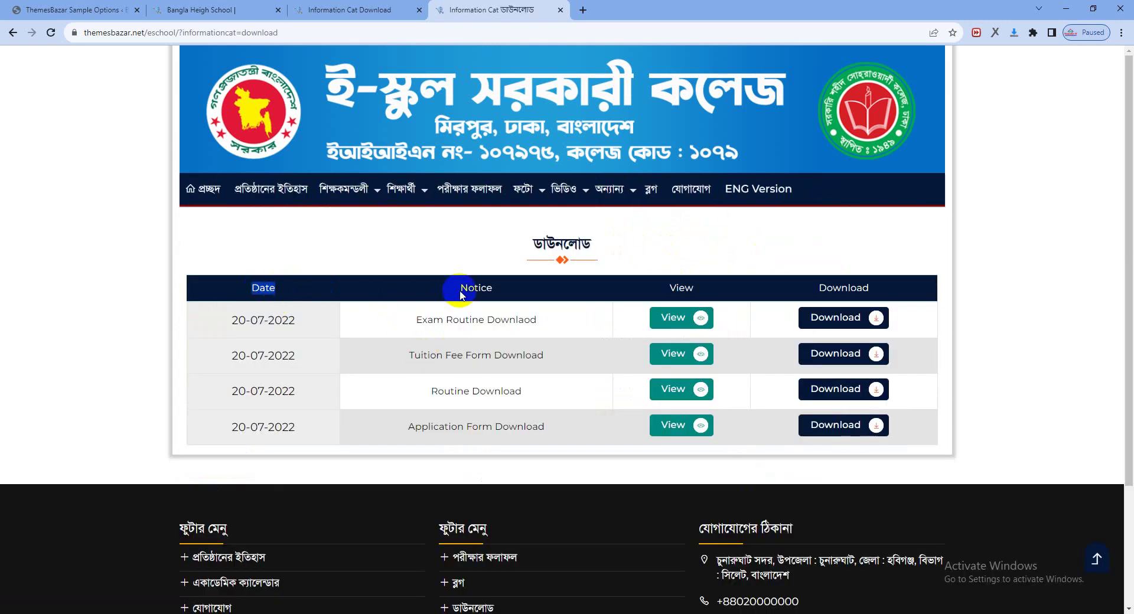
{"action": "left_click_drag", "start_coordinate": [460, 294], "coordinate": [881, 303]}
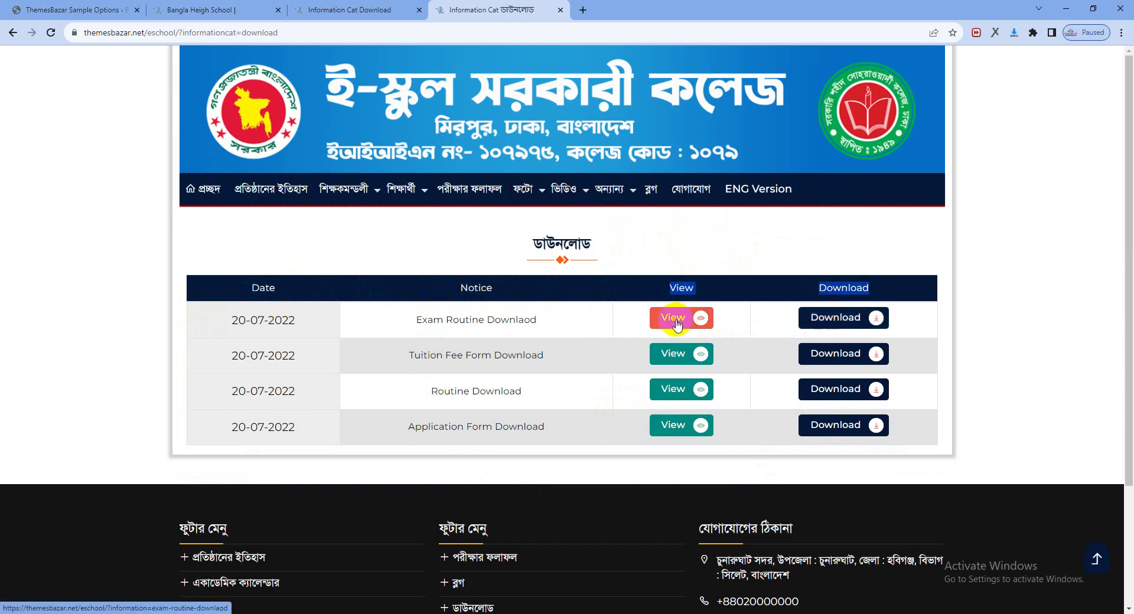
Open the Teacher Section options in the theme settings and look at the Our Teacher slider on the Educare demo homepage.
{"action": "left_click", "coordinate": [47, 10]}
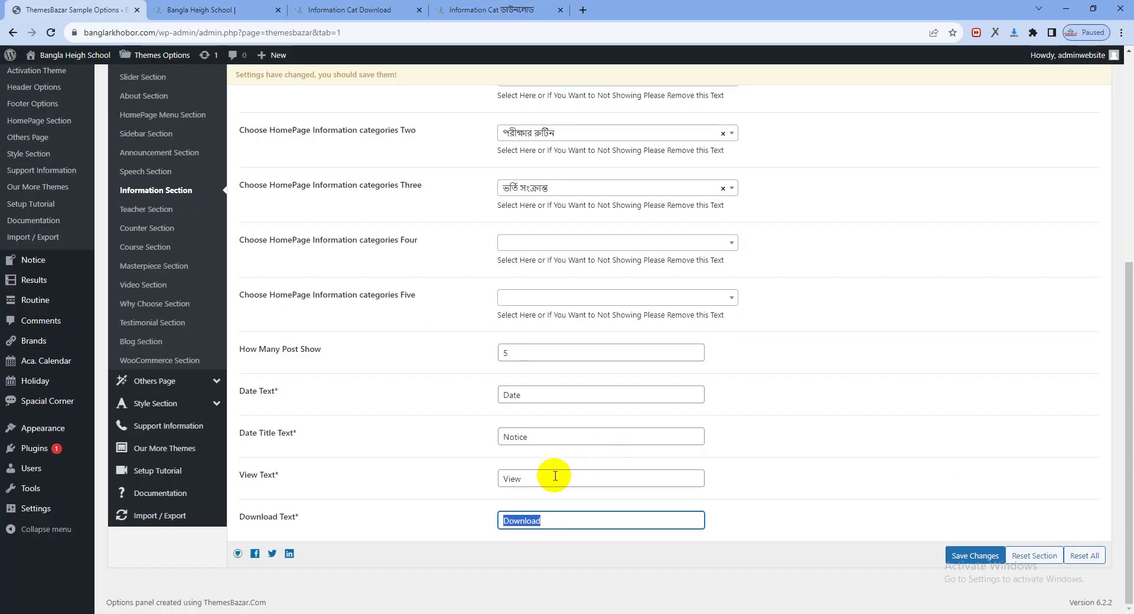
{"action": "scroll", "coordinate": [472, 396], "scroll_direction": "up", "scroll_amount": 4}
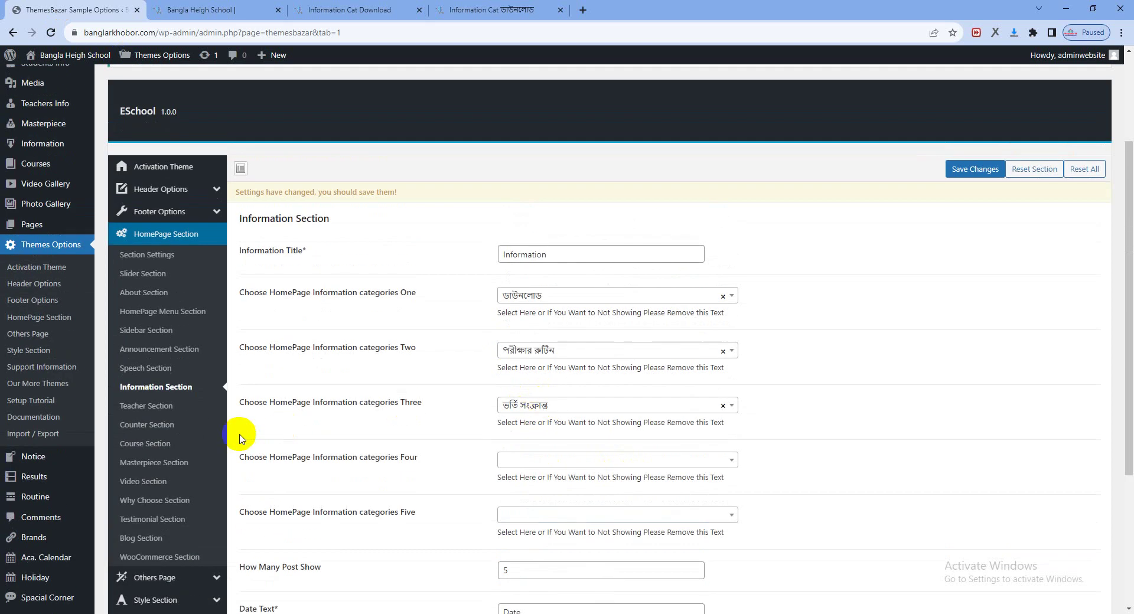
{"action": "left_click", "coordinate": [151, 409]}
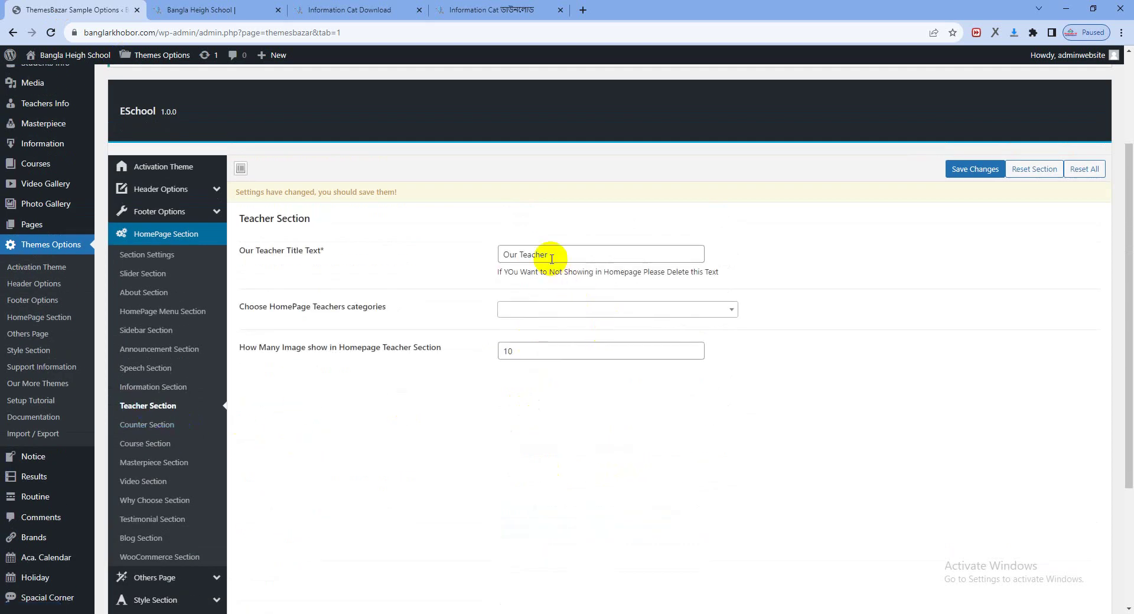
{"action": "left_click", "coordinate": [319, 10]}
{"action": "left_click", "coordinate": [472, 11]}
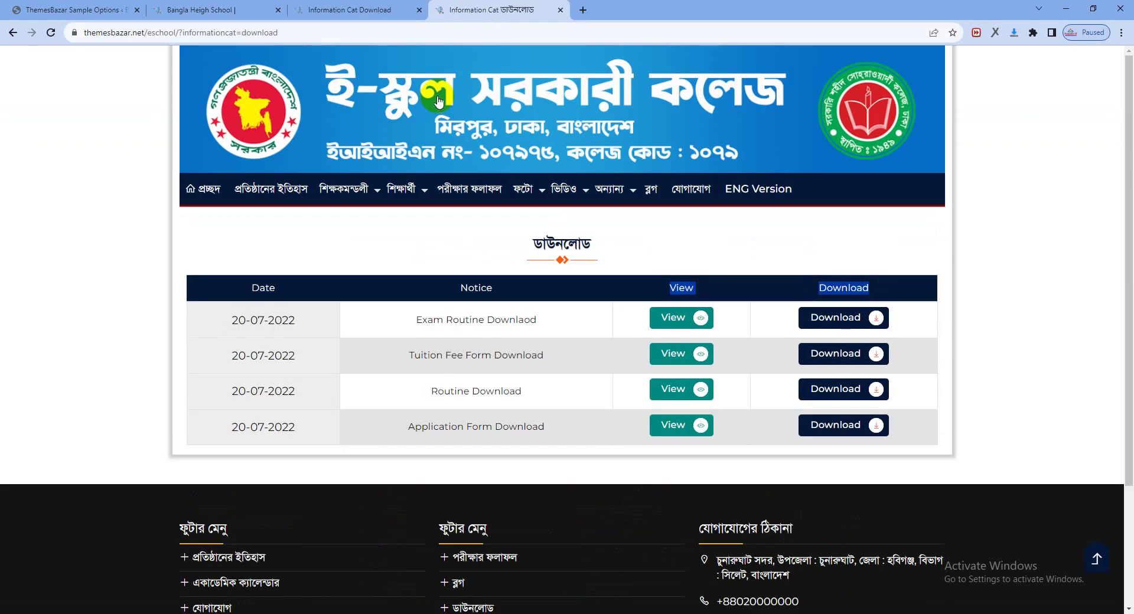
{"action": "left_click", "coordinate": [329, 10]}
{"action": "left_click", "coordinate": [357, 81]}
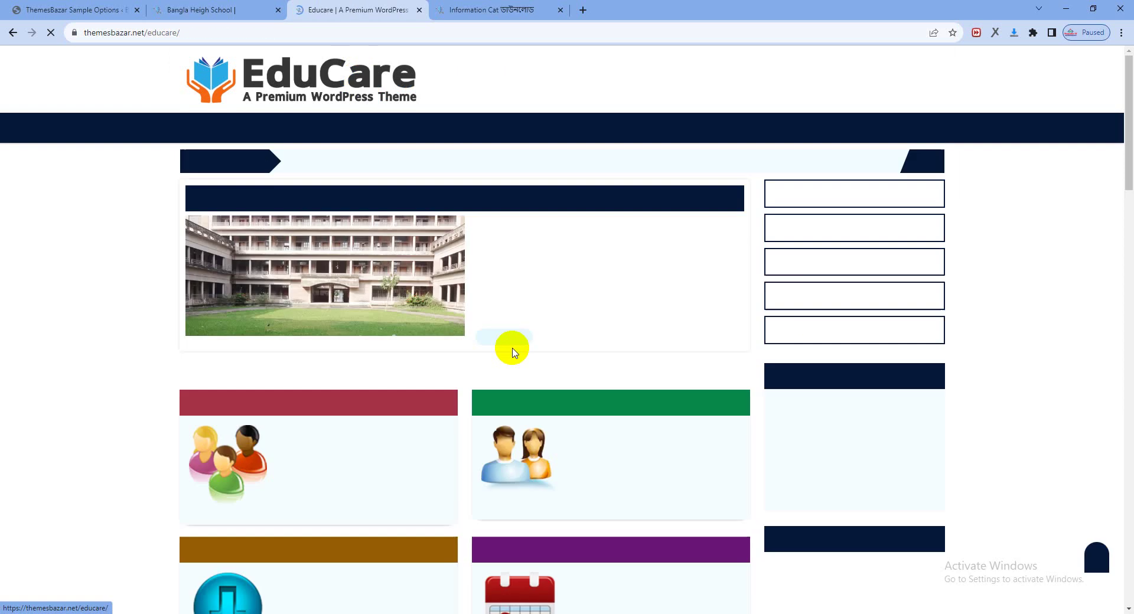
{"action": "scroll", "coordinate": [524, 368], "scroll_direction": "down", "scroll_amount": 20}
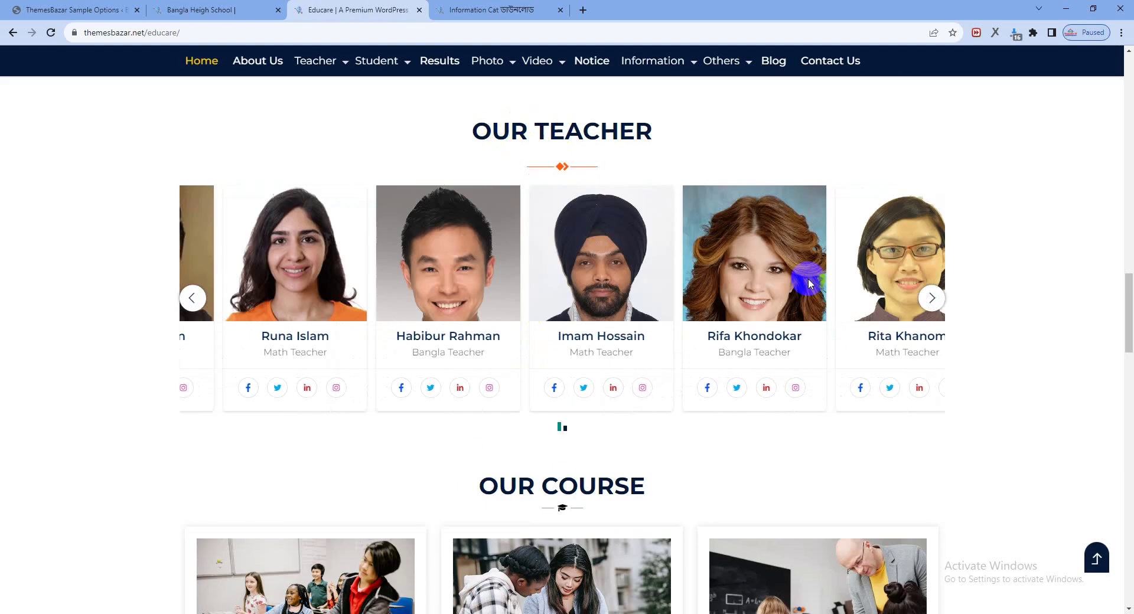
Set the homepage teachers category to শিক্ষকমন্ডলী and the number of teacher images to 100, and save the theme options.
{"action": "left_click", "coordinate": [37, 10]}
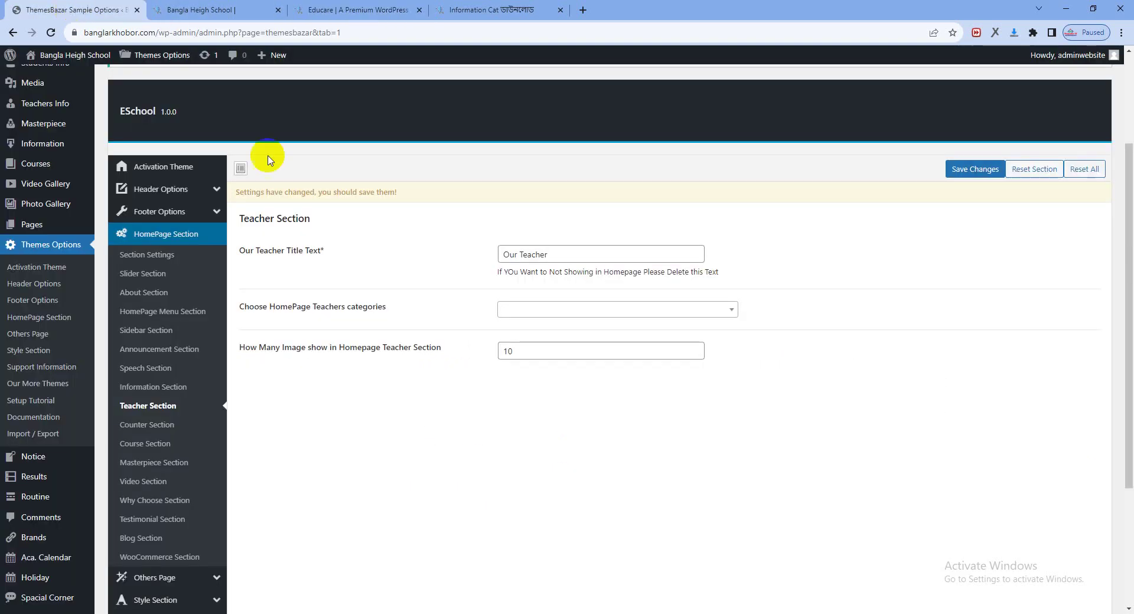
{"action": "left_click", "coordinate": [534, 311]}
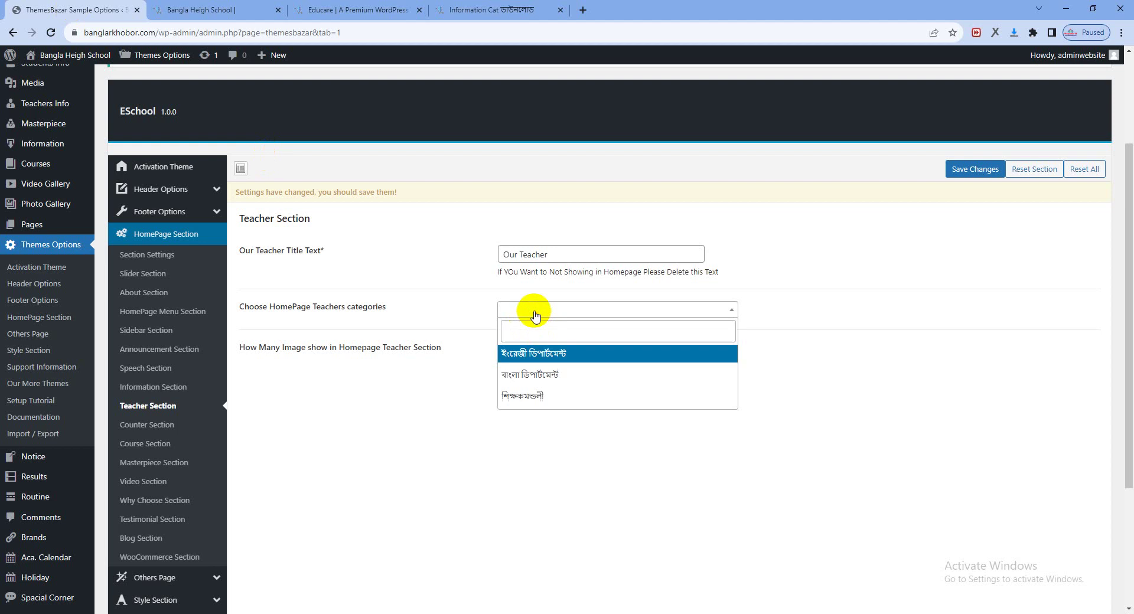
{"action": "left_click", "coordinate": [544, 401]}
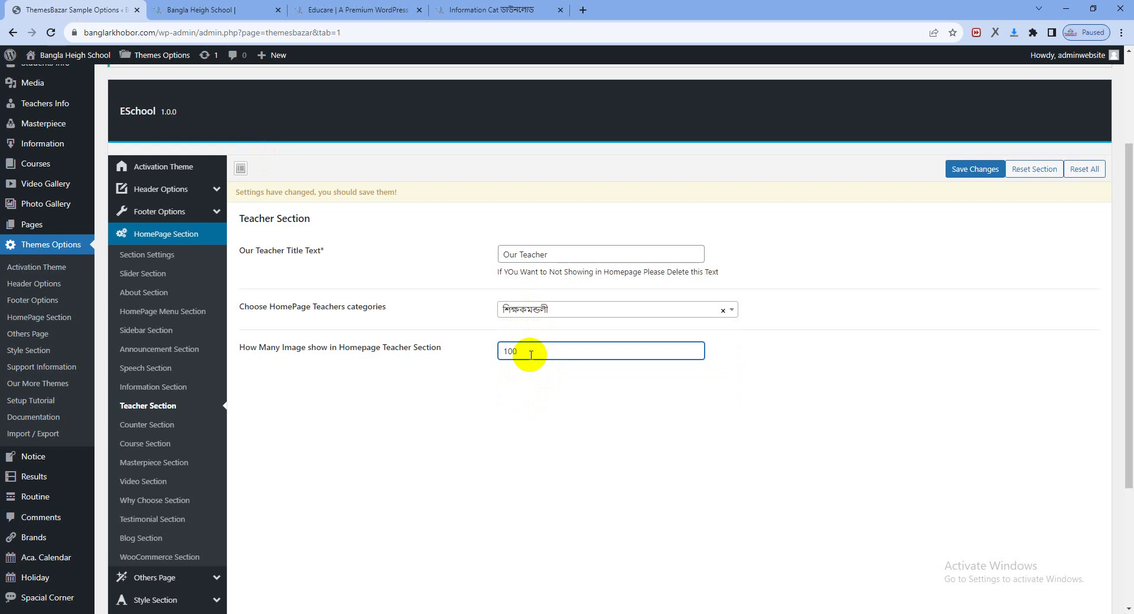
{"action": "left_click", "coordinate": [962, 169]}
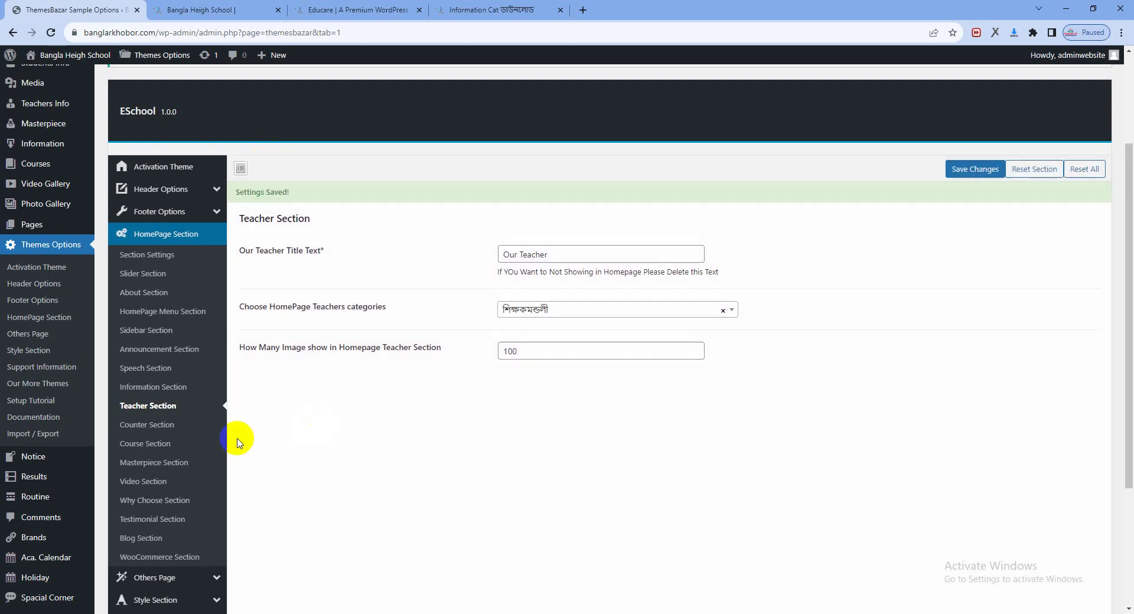
Open the Counter Section options and look for the matching counter block on the Educare demo homepage.
{"action": "left_click", "coordinate": [148, 429]}
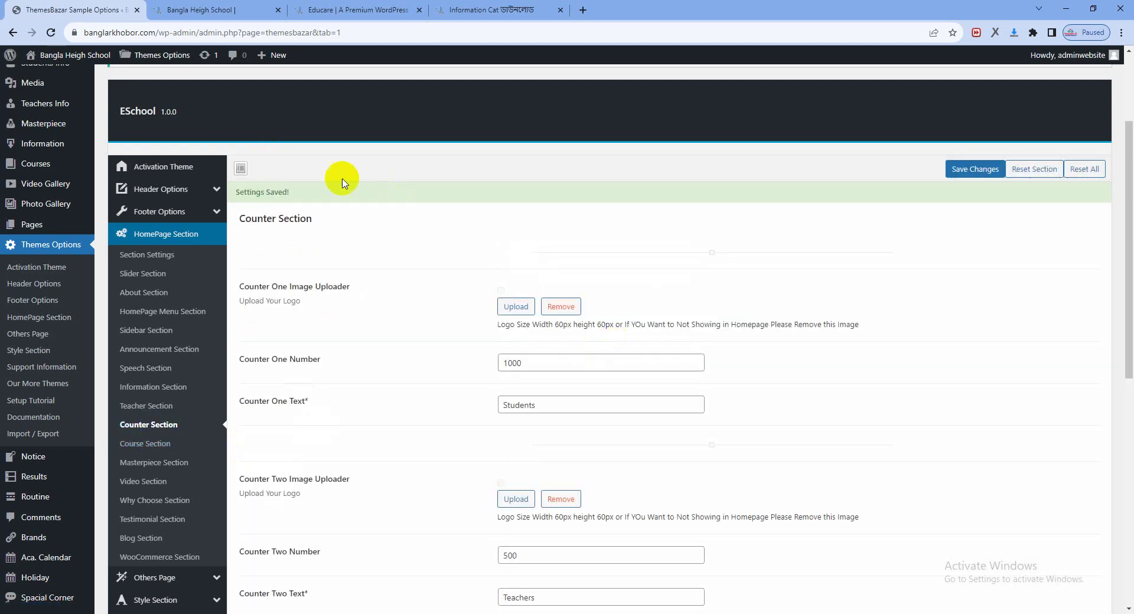
{"action": "left_click", "coordinate": [475, 11]}
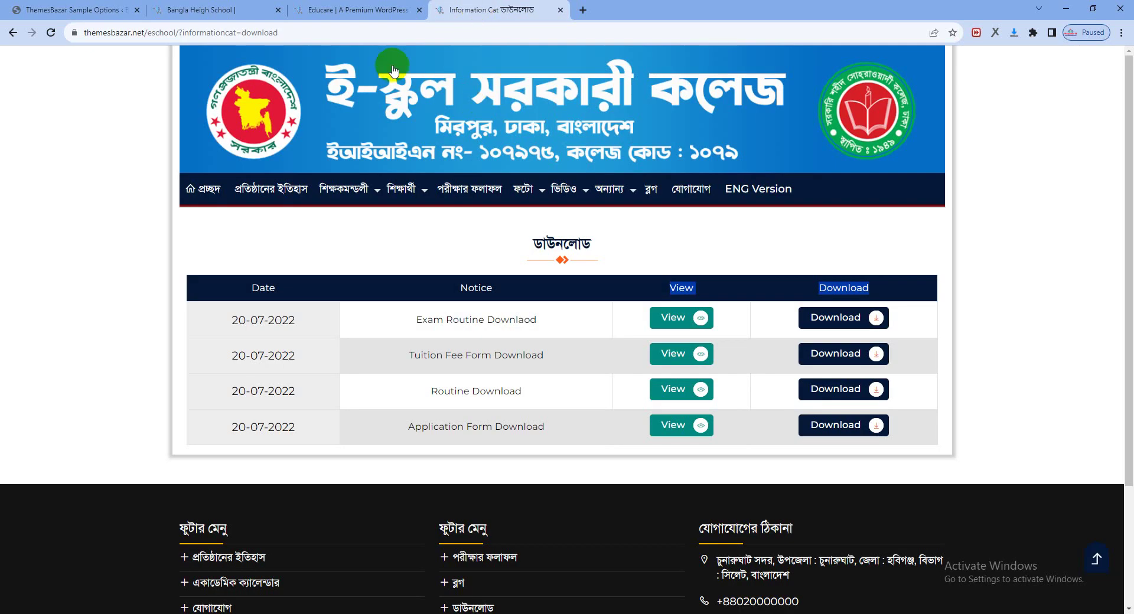
{"action": "left_click", "coordinate": [378, 10]}
{"action": "scroll", "coordinate": [594, 381], "scroll_direction": "down", "scroll_amount": 15}
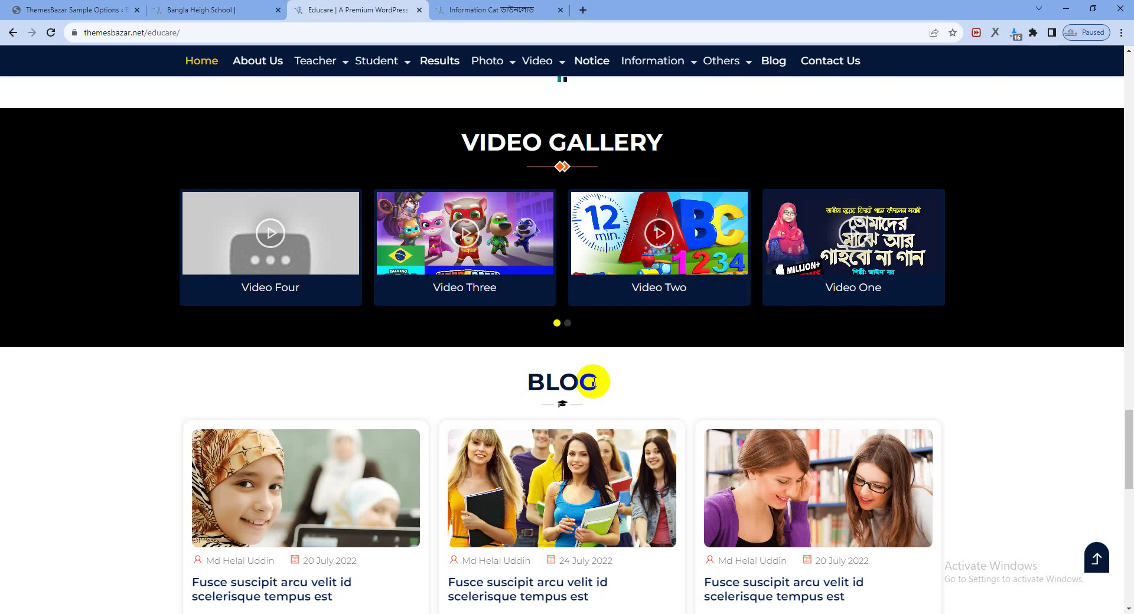
{"action": "scroll", "coordinate": [594, 381], "scroll_direction": "down", "scroll_amount": 14}
{"action": "scroll", "coordinate": [596, 384], "scroll_direction": "up", "scroll_amount": 3}
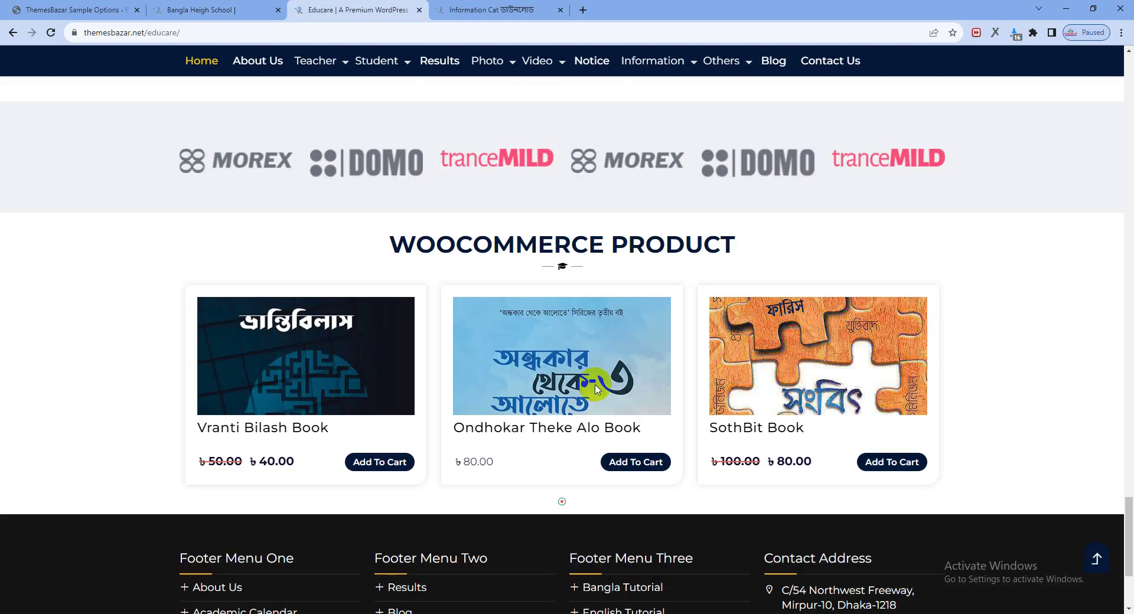
{"action": "scroll", "coordinate": [595, 387], "scroll_direction": "up", "scroll_amount": 8}
Load the E-School demo homepage and search the whole Educare demo homepage again for the counter block.
{"action": "left_click", "coordinate": [487, 12]}
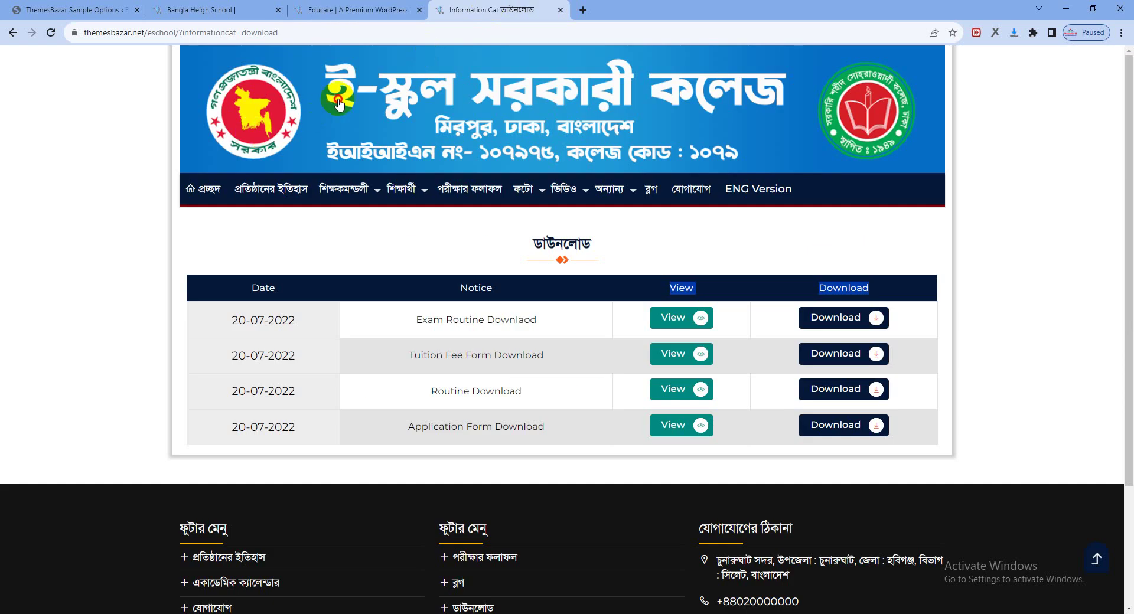
{"action": "left_click", "coordinate": [339, 104]}
{"action": "left_click", "coordinate": [374, 8]}
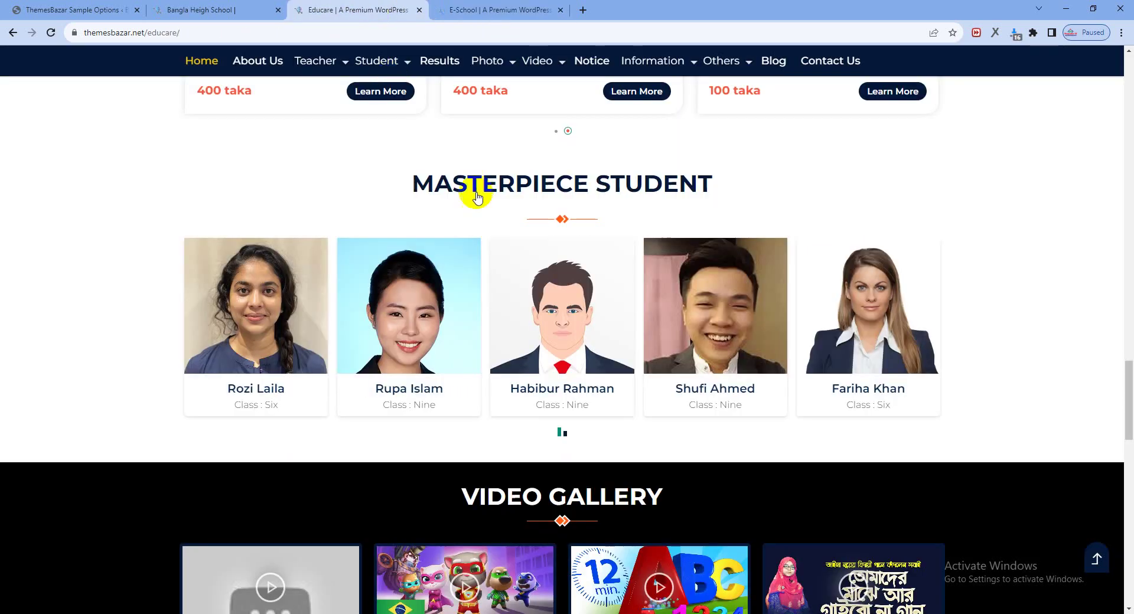
{"action": "scroll", "coordinate": [591, 349], "scroll_direction": "up", "scroll_amount": 10}
{"action": "scroll", "coordinate": [594, 347], "scroll_direction": "up", "scroll_amount": 15}
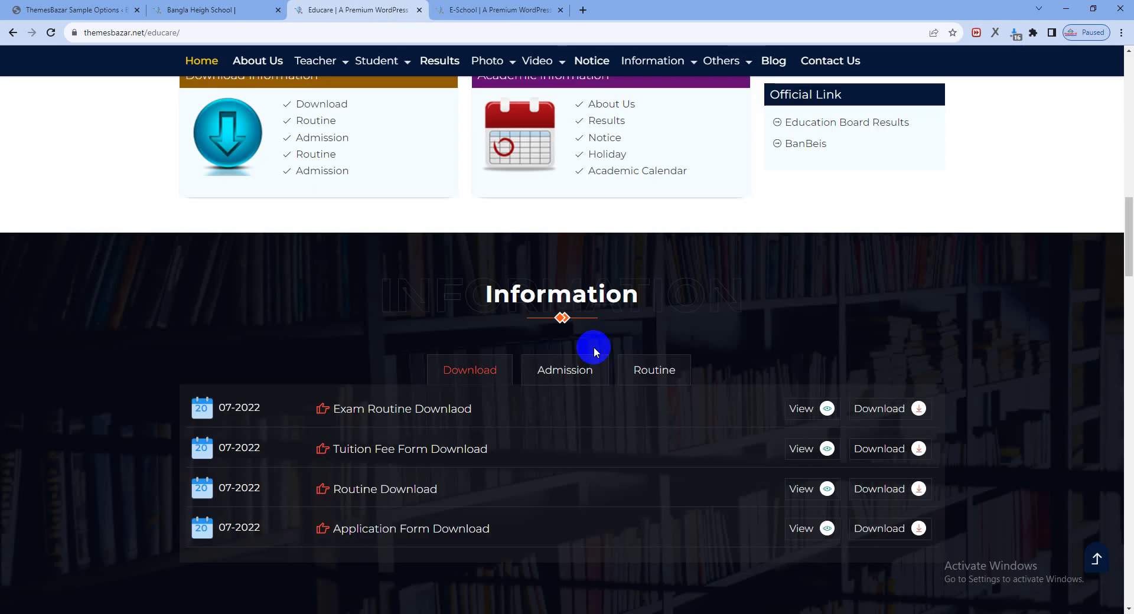
{"action": "scroll", "coordinate": [593, 352], "scroll_direction": "down", "scroll_amount": 15}
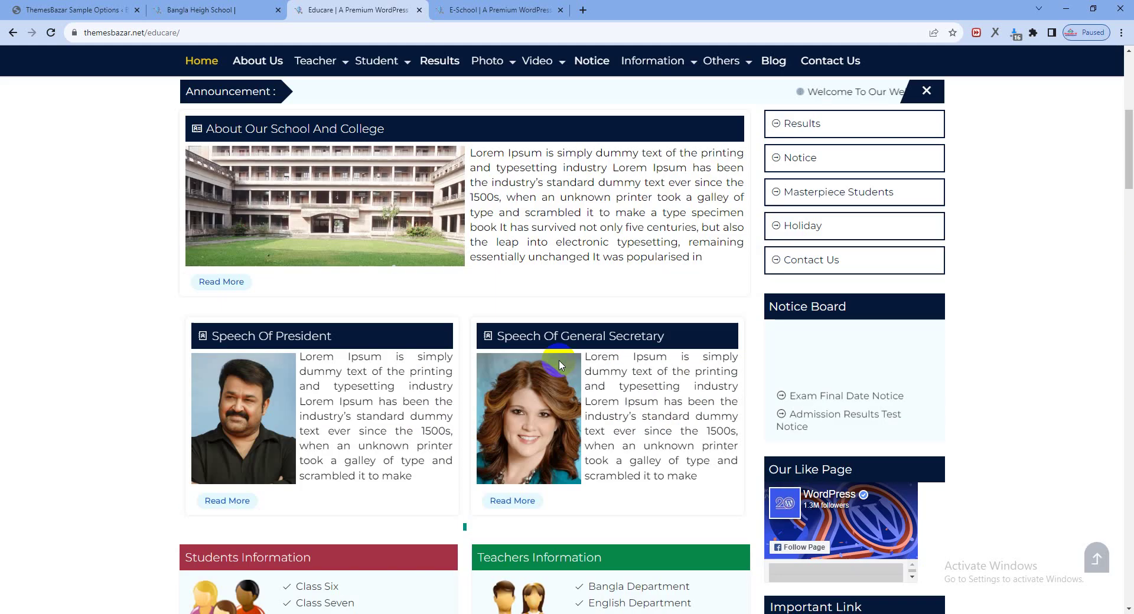
{"action": "scroll", "coordinate": [514, 371], "scroll_direction": "down", "scroll_amount": 15}
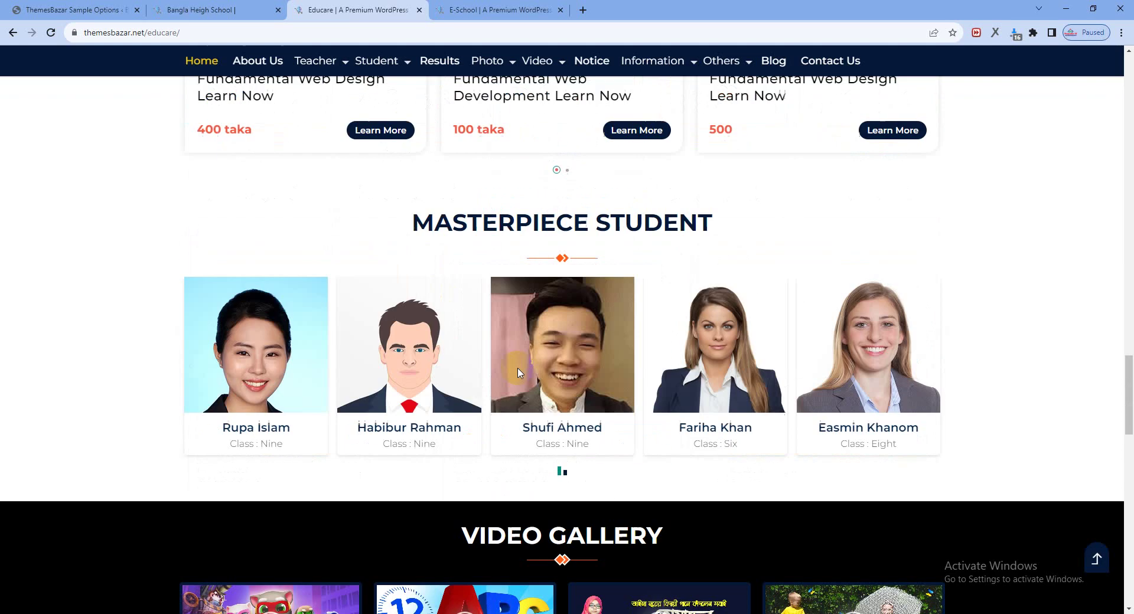
{"action": "scroll", "coordinate": [518, 376], "scroll_direction": "up", "scroll_amount": 6}
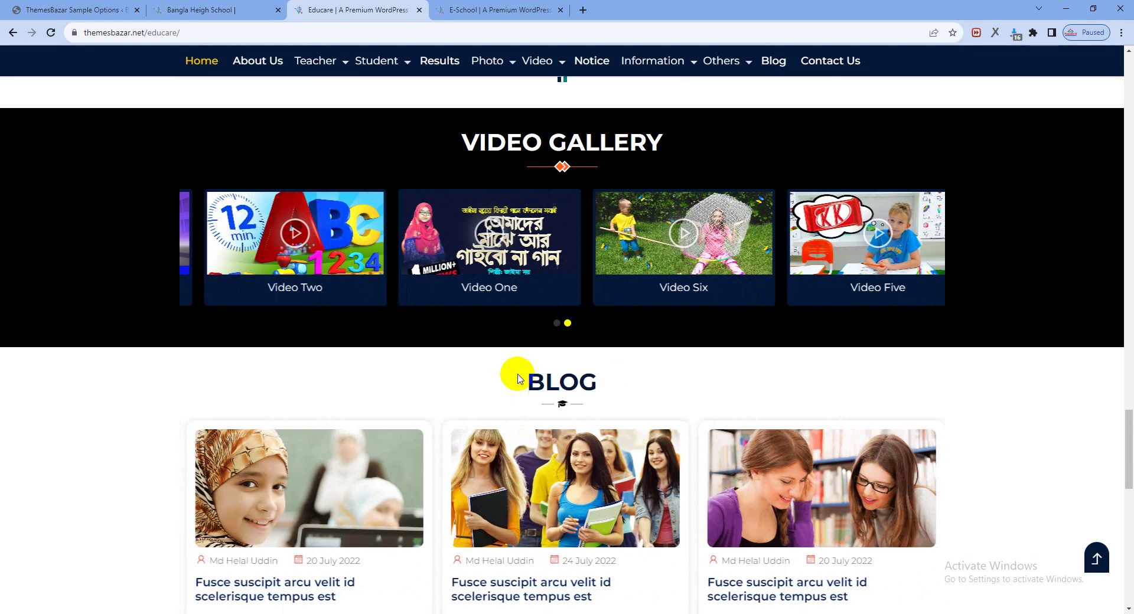
{"action": "scroll", "coordinate": [517, 378], "scroll_direction": "down", "scroll_amount": 13}
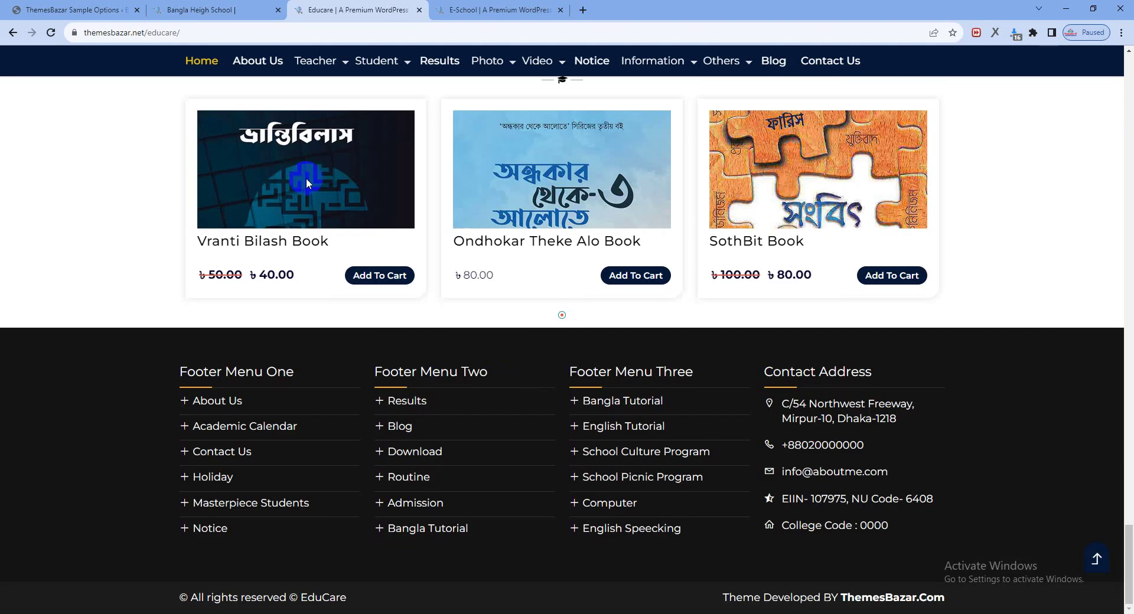
Return to the theme options and review the image, number and text options of all four counters in the Counter Section.
{"action": "left_click", "coordinate": [201, 10]}
{"action": "left_click", "coordinate": [71, 10]}
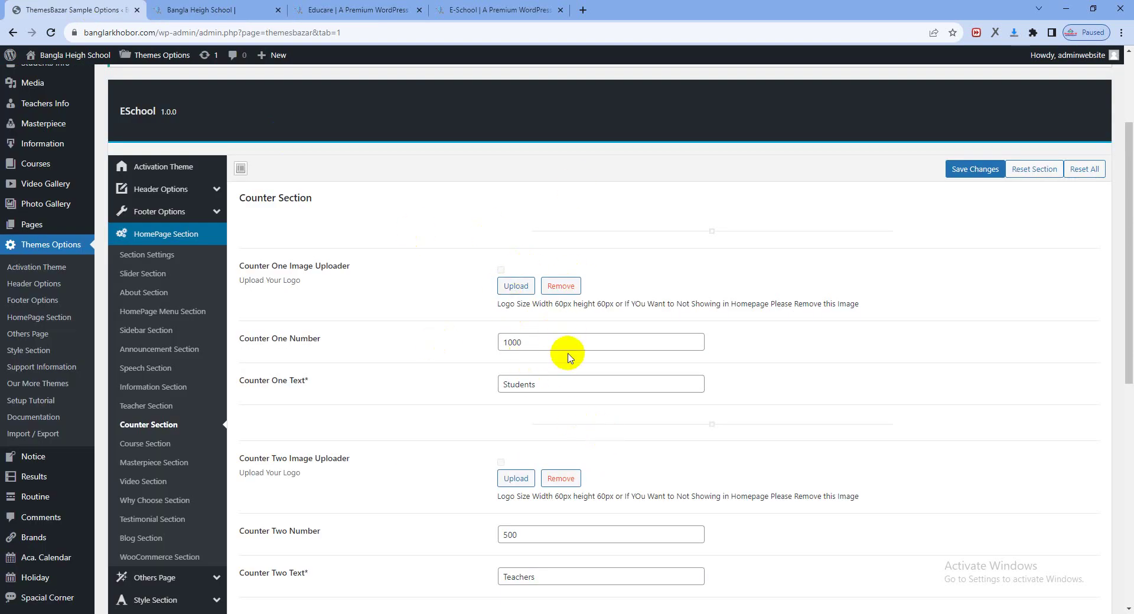
{"action": "scroll", "coordinate": [568, 360], "scroll_direction": "down", "scroll_amount": 3}
{"action": "scroll", "coordinate": [564, 525], "scroll_direction": "down", "scroll_amount": 4}
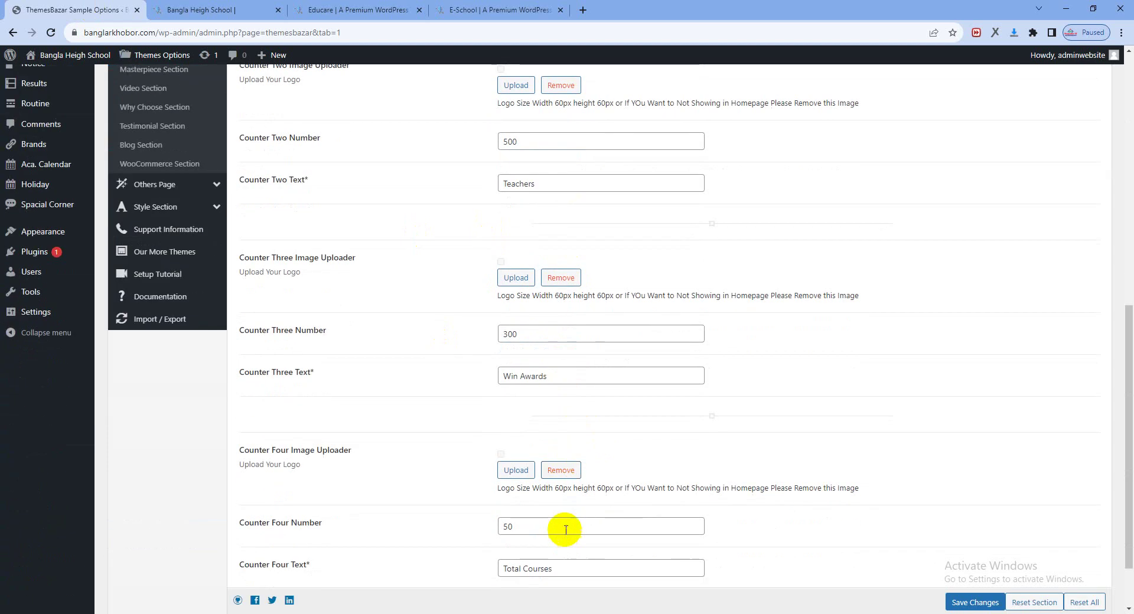
{"action": "scroll", "coordinate": [555, 497], "scroll_direction": "down", "scroll_amount": 1}
{"action": "scroll", "coordinate": [549, 488], "scroll_direction": "up", "scroll_amount": 7}
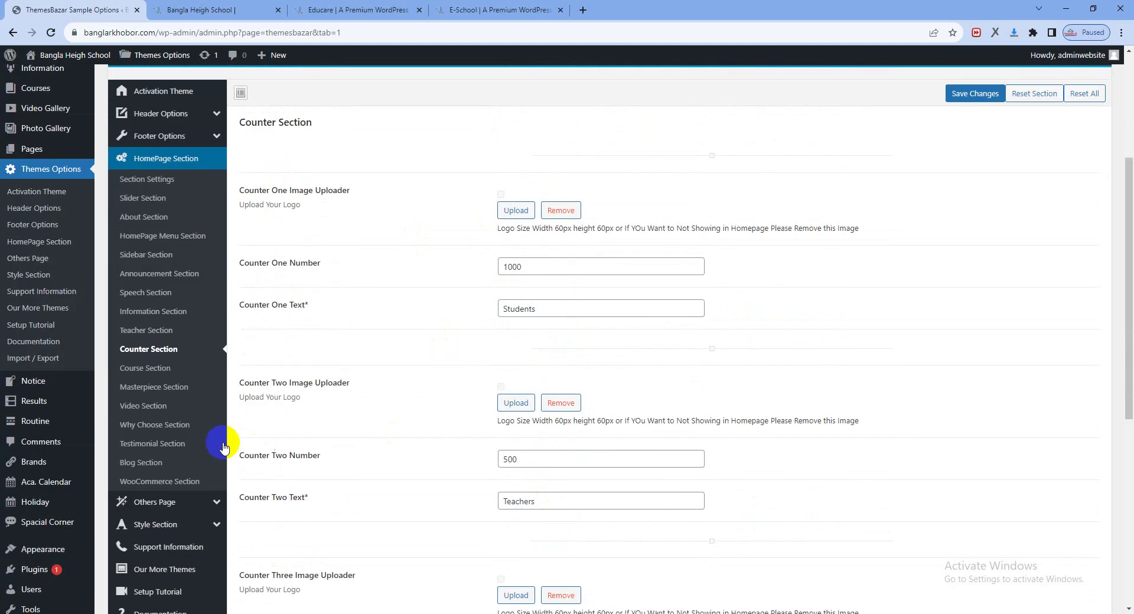
Open the Course Section options and find the matching Our Course block on the Educare demo homepage.
{"action": "left_click", "coordinate": [155, 369]}
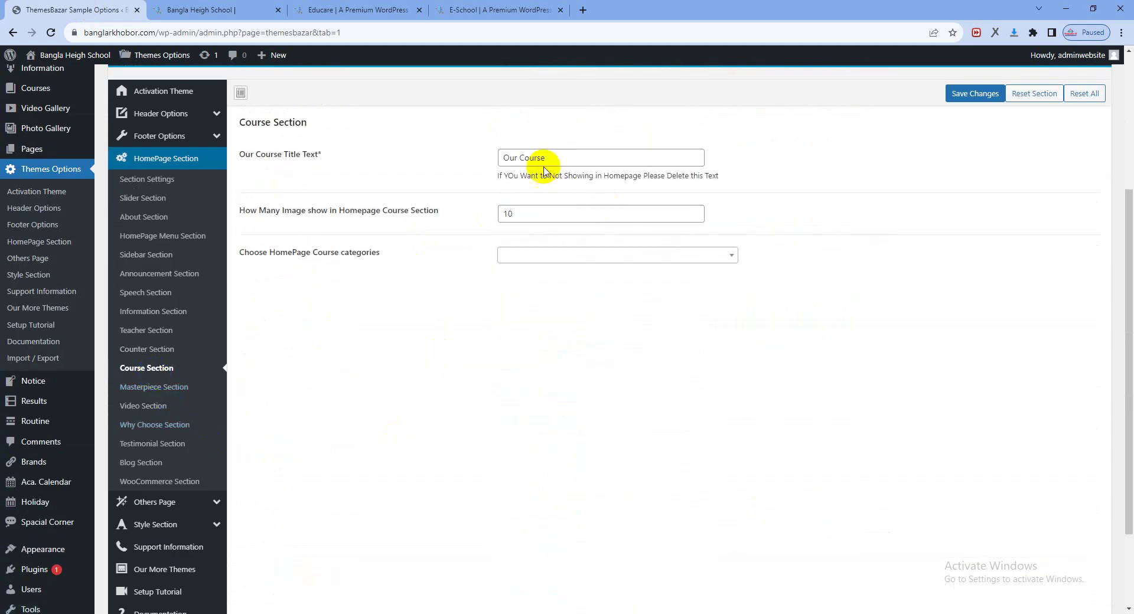
{"action": "left_click", "coordinate": [491, 5]}
{"action": "left_click", "coordinate": [357, 10]}
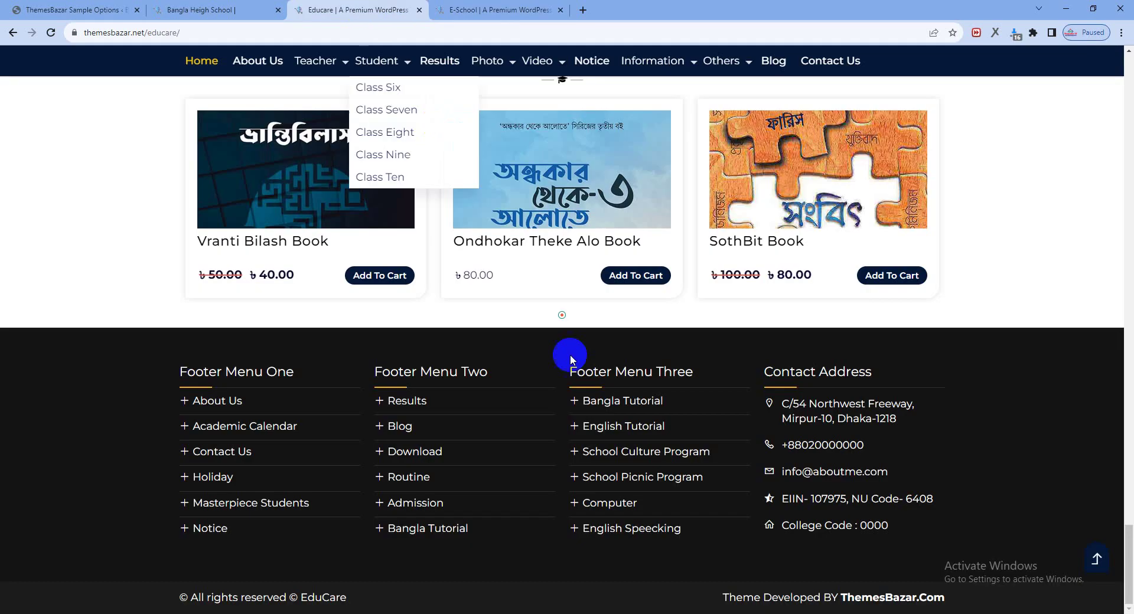
{"action": "scroll", "coordinate": [587, 397], "scroll_direction": "up", "scroll_amount": 10}
{"action": "scroll", "coordinate": [590, 402], "scroll_direction": "up", "scroll_amount": 15}
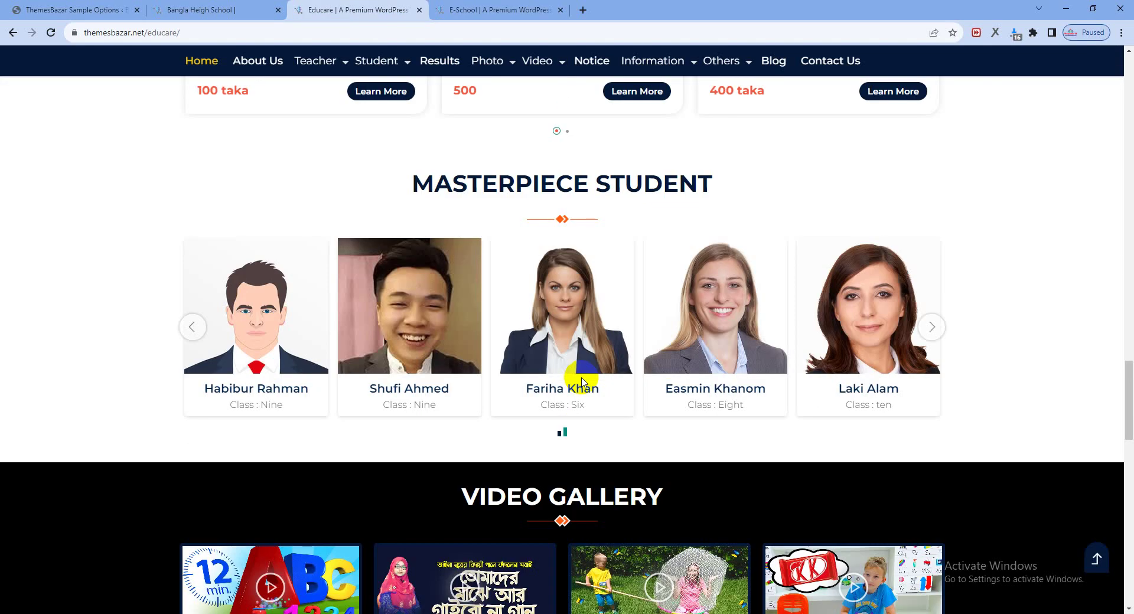
{"action": "scroll", "coordinate": [534, 434], "scroll_direction": "down", "scroll_amount": 3}
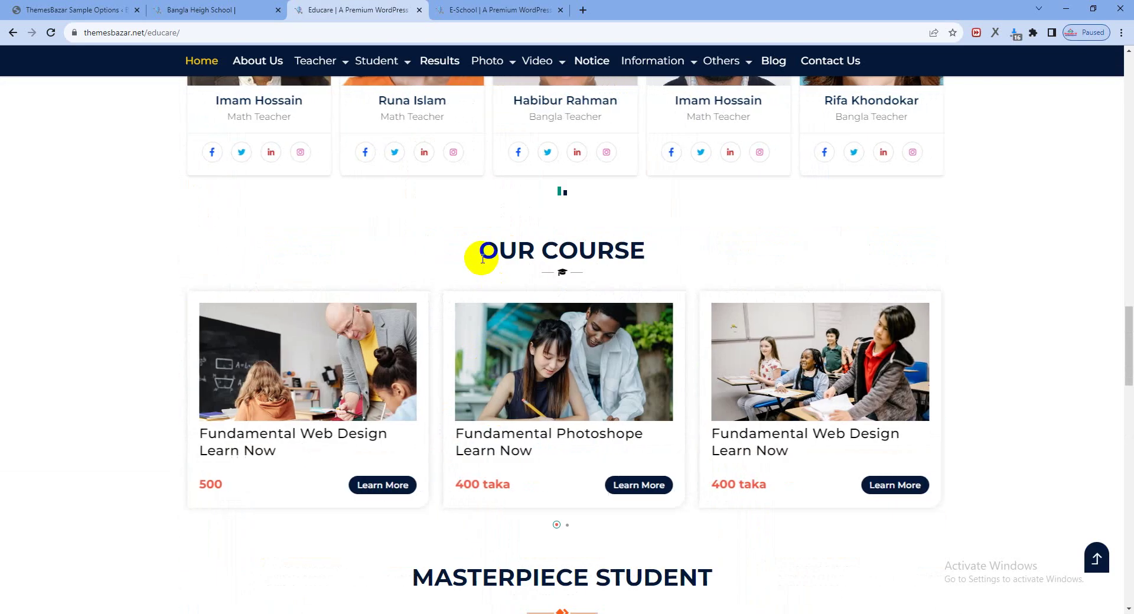
{"action": "left_click_drag", "start_coordinate": [479, 254], "coordinate": [679, 248]}
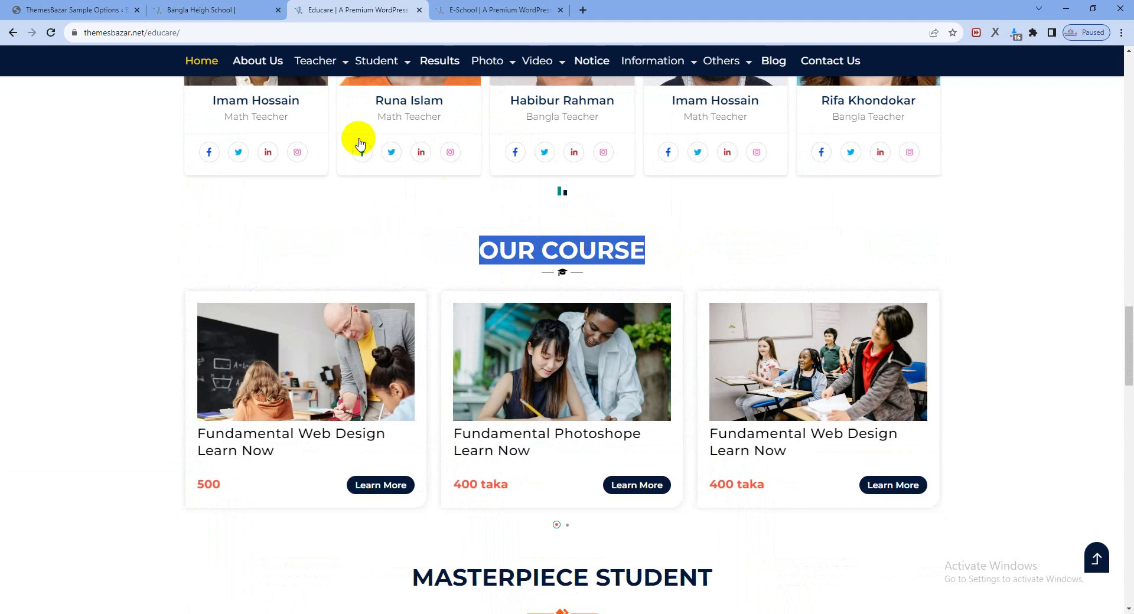
View the available homepage course categories in the theme options and compare them with the Educare demo's course block.
{"action": "left_click", "coordinate": [85, 9]}
{"action": "left_click", "coordinate": [549, 255]}
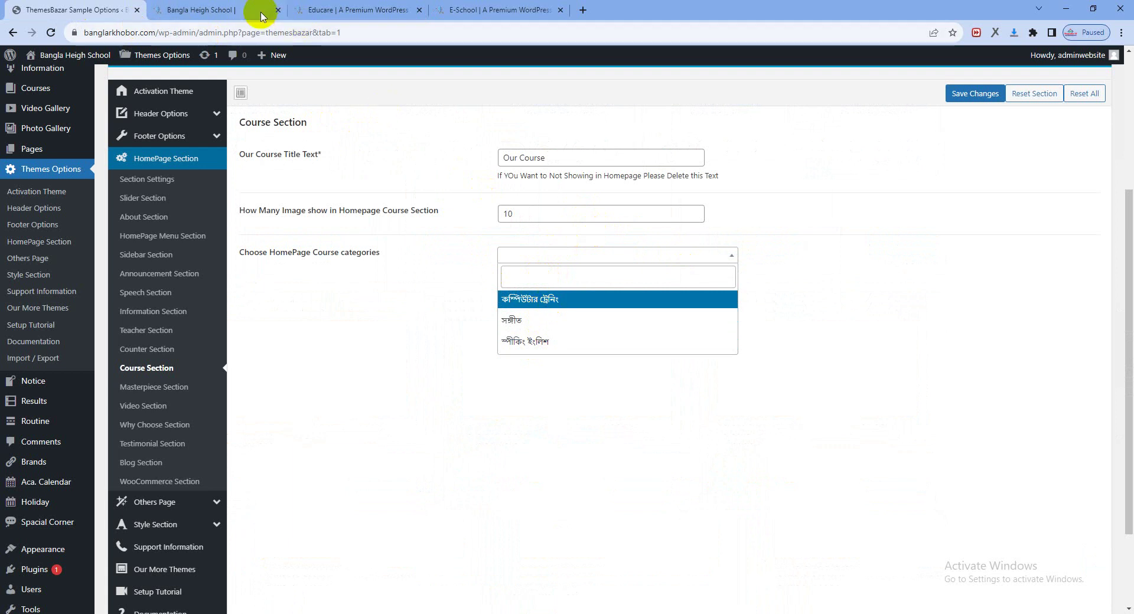
{"action": "left_click", "coordinate": [335, 20]}
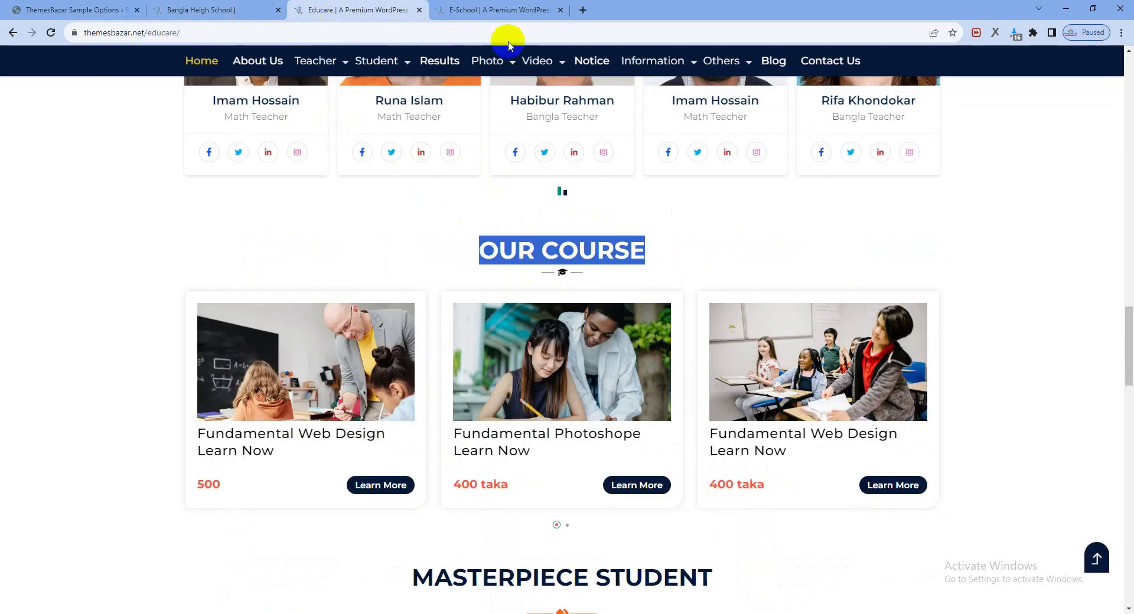
{"action": "left_click", "coordinate": [532, 236]}
{"action": "left_click", "coordinate": [69, 9]}
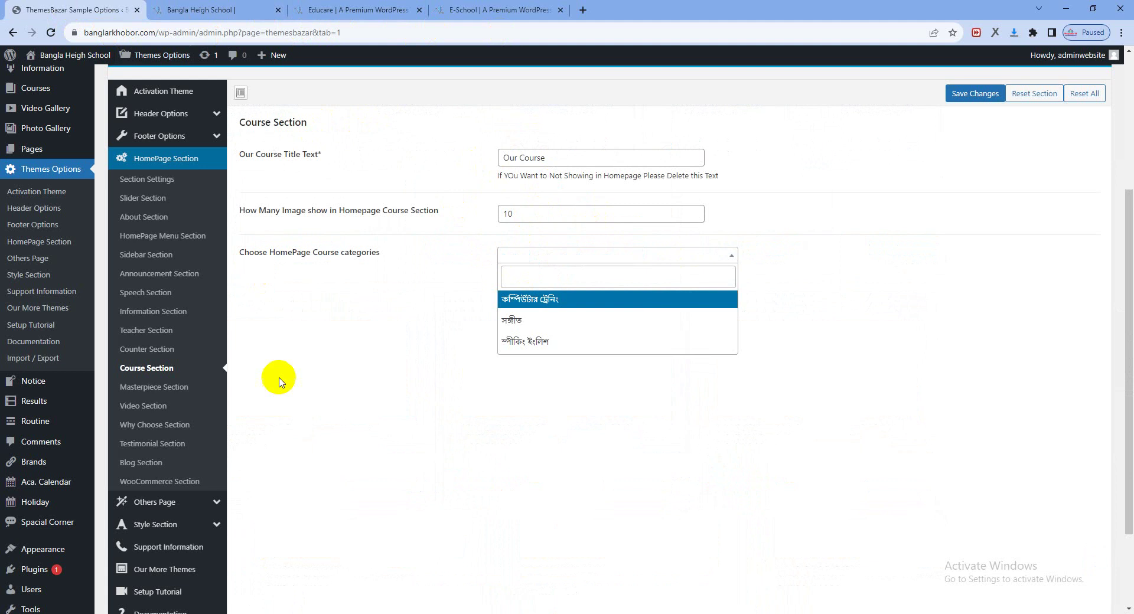
Open the Masterpiece Section options, examine the class name title text, and look through the E-School demo's navigation submenus.
{"action": "left_click", "coordinate": [161, 388]}
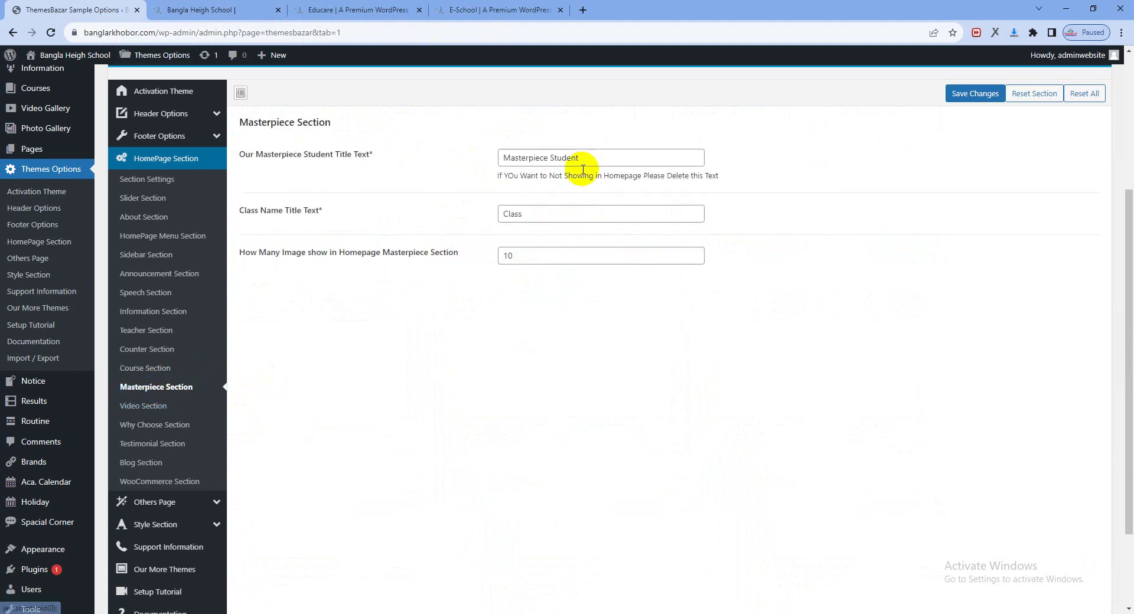
{"action": "double_click", "coordinate": [535, 212]}
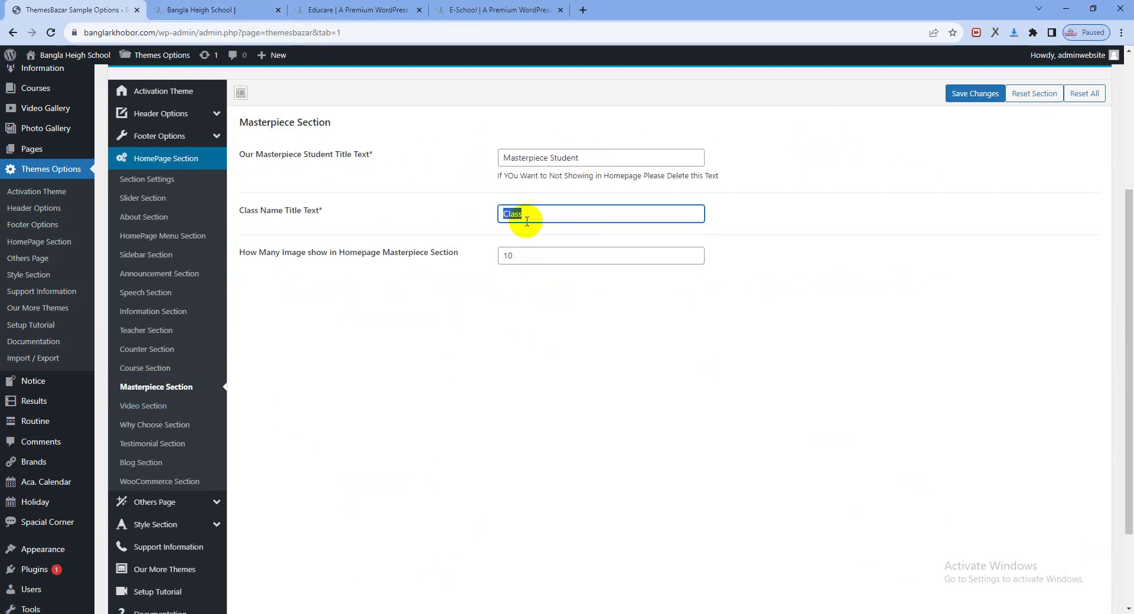
{"action": "left_click", "coordinate": [403, 16]}
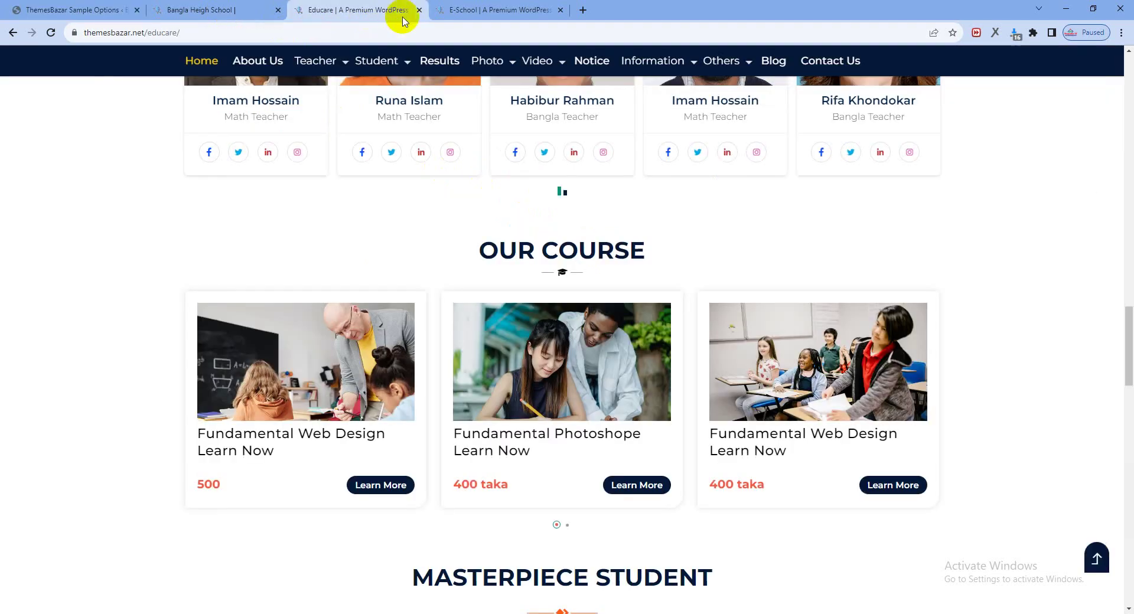
{"action": "left_click", "coordinate": [490, 11]}
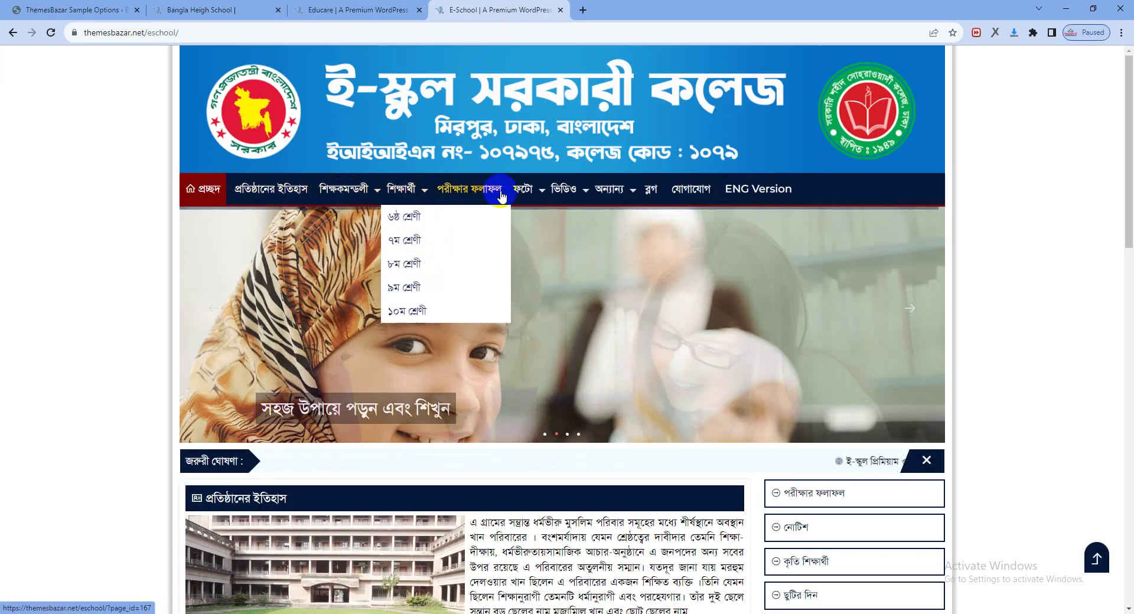
{"action": "mouse_move", "coordinate": [622, 197]}
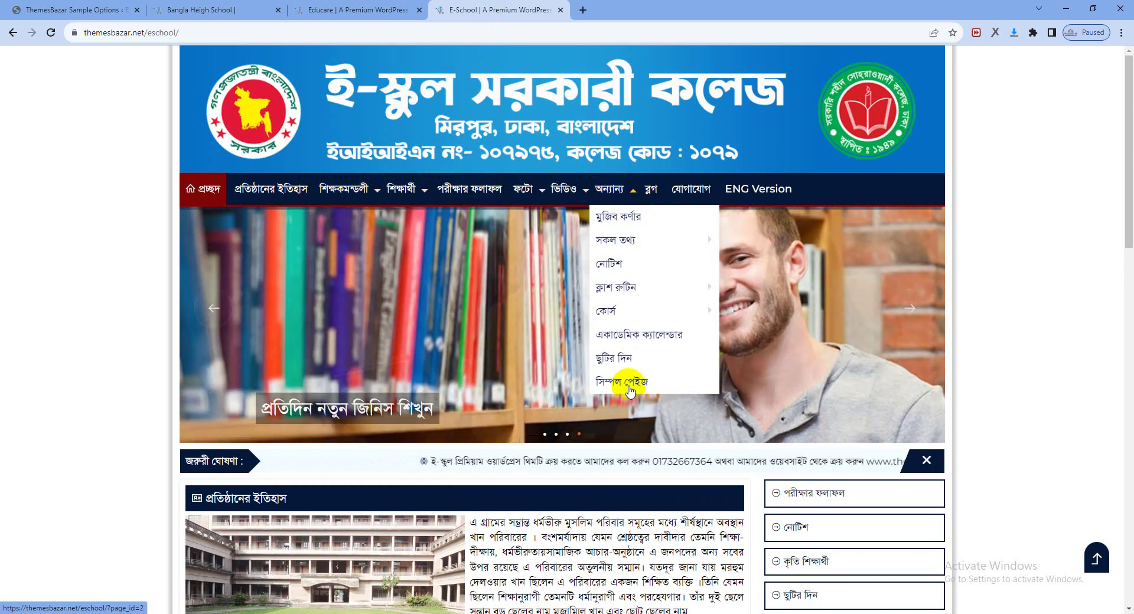
{"action": "mouse_move", "coordinate": [331, 192]}
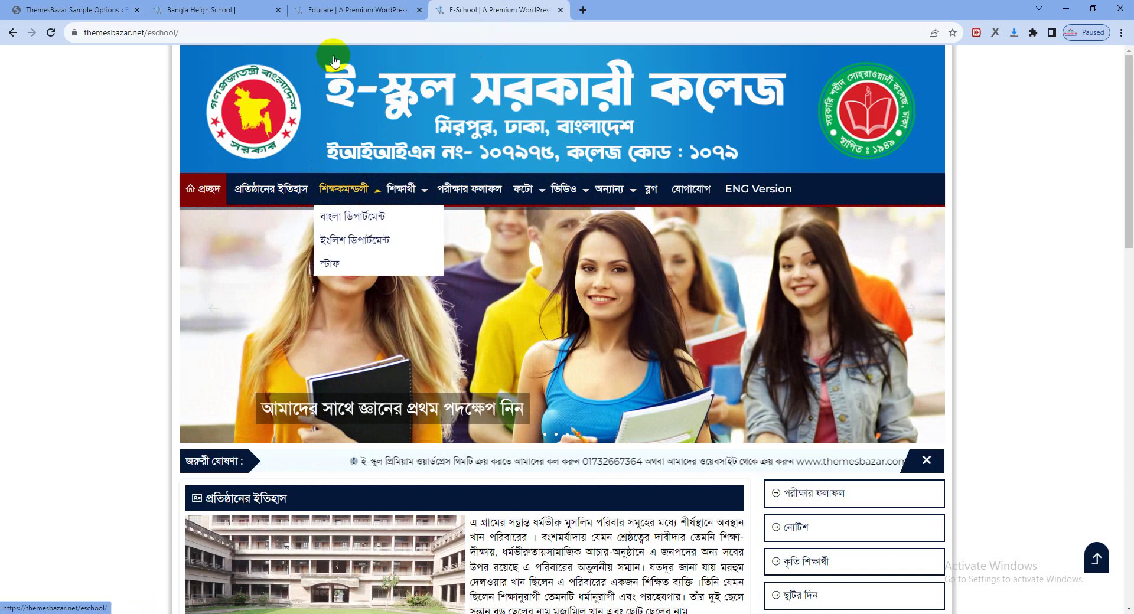
Look through the Educare demo's navigation submenus and homepage for the Masterpiece Student block and its class labels.
{"action": "left_click", "coordinate": [348, 9]}
{"action": "scroll", "coordinate": [530, 182], "scroll_direction": "up", "scroll_amount": 15}
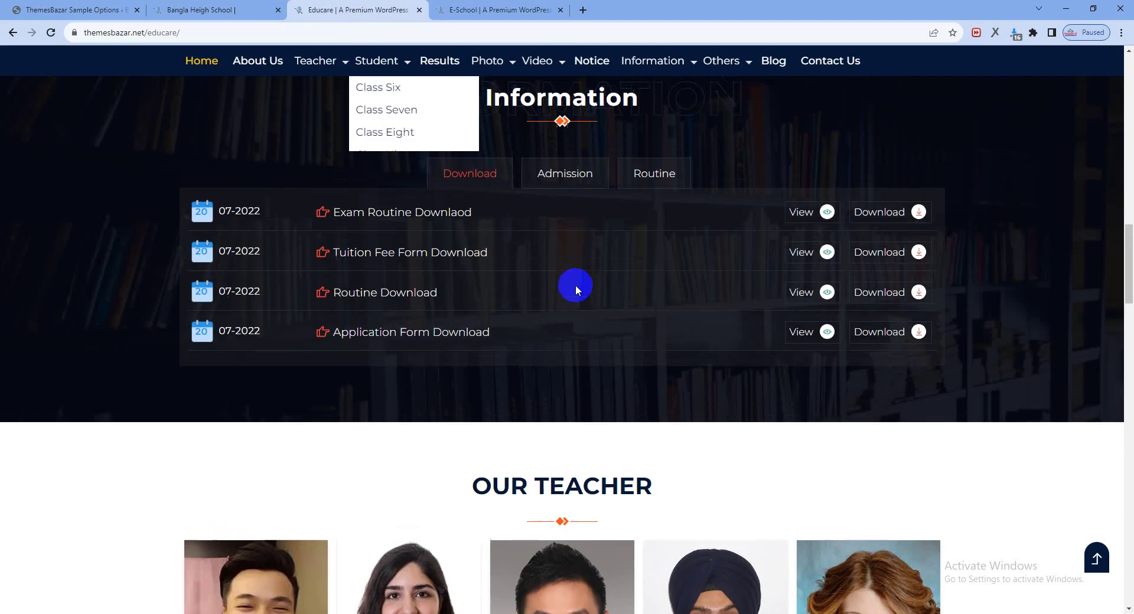
{"action": "mouse_move", "coordinate": [749, 64]}
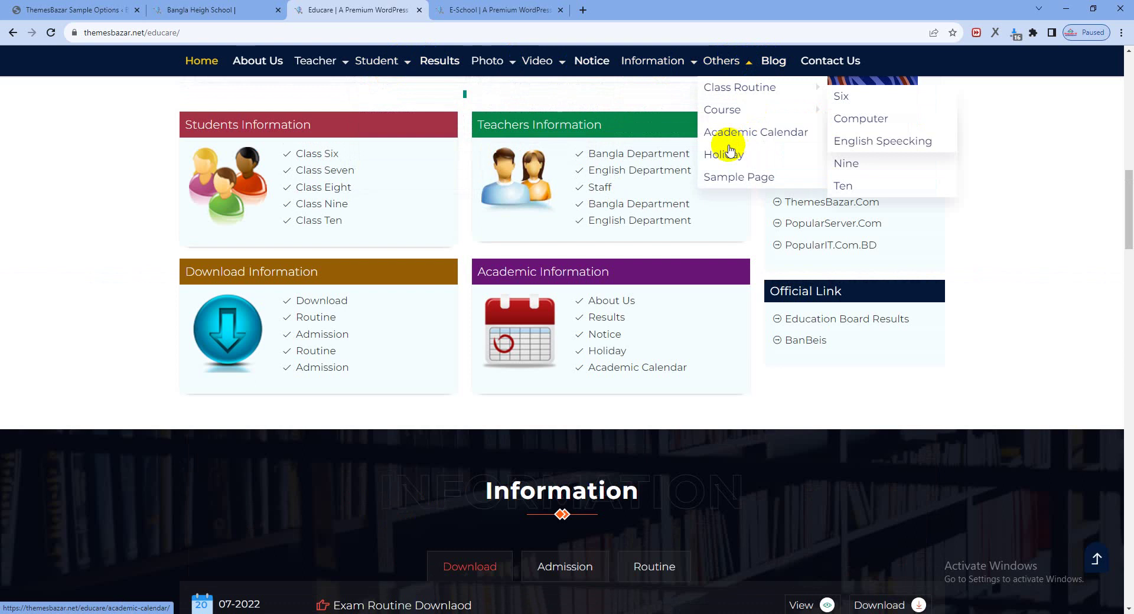
{"action": "scroll", "coordinate": [726, 126], "scroll_direction": "up", "scroll_amount": 3}
{"action": "mouse_move", "coordinate": [556, 66]}
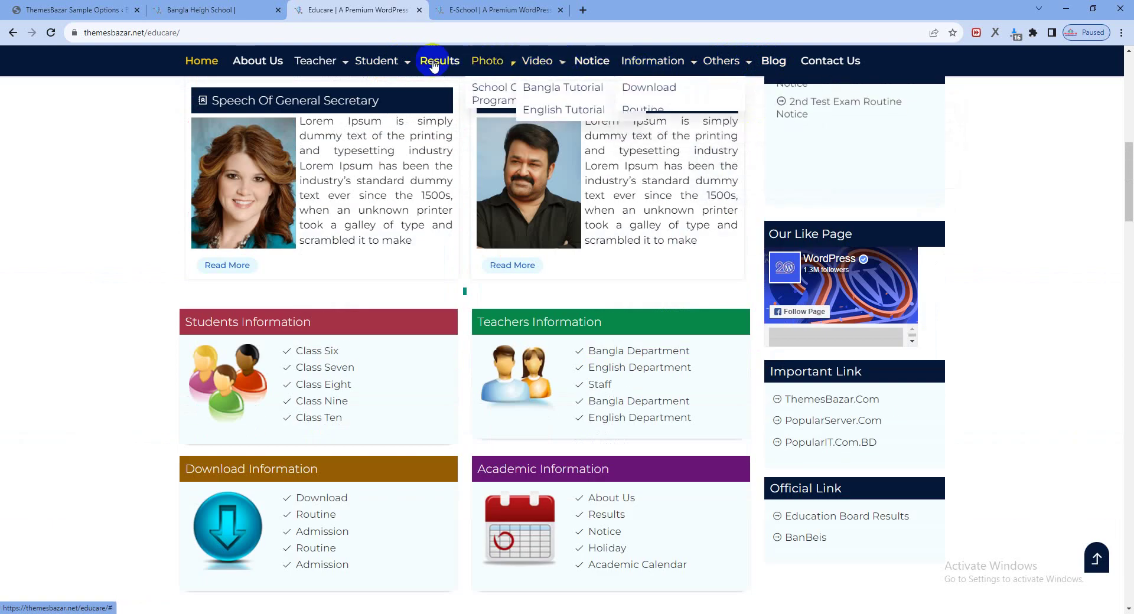
{"action": "mouse_move", "coordinate": [323, 65]}
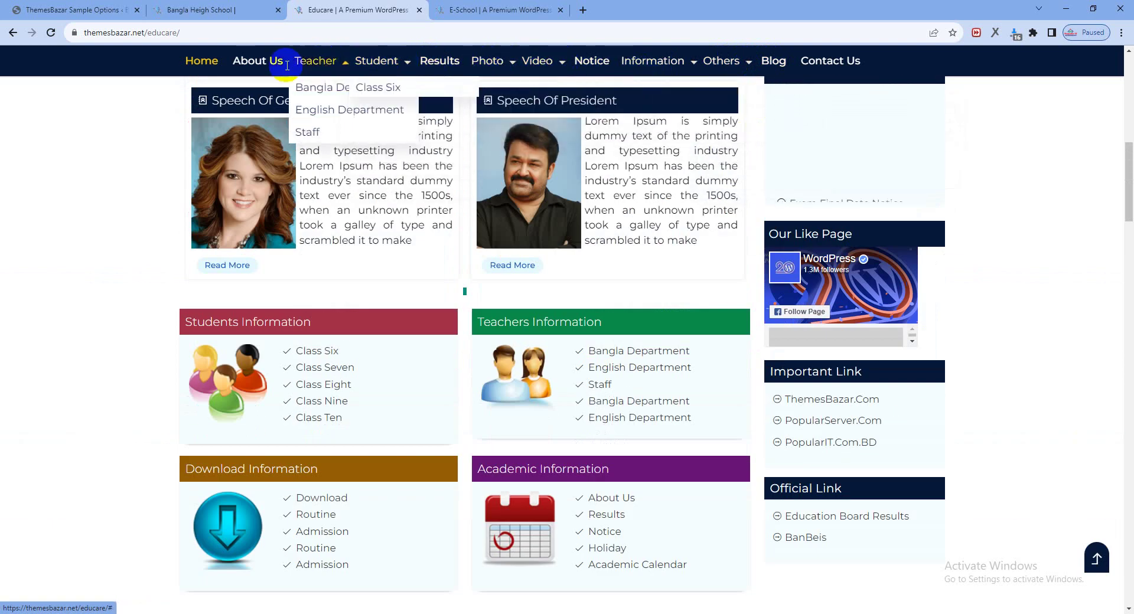
{"action": "scroll", "coordinate": [511, 349], "scroll_direction": "up", "scroll_amount": 10}
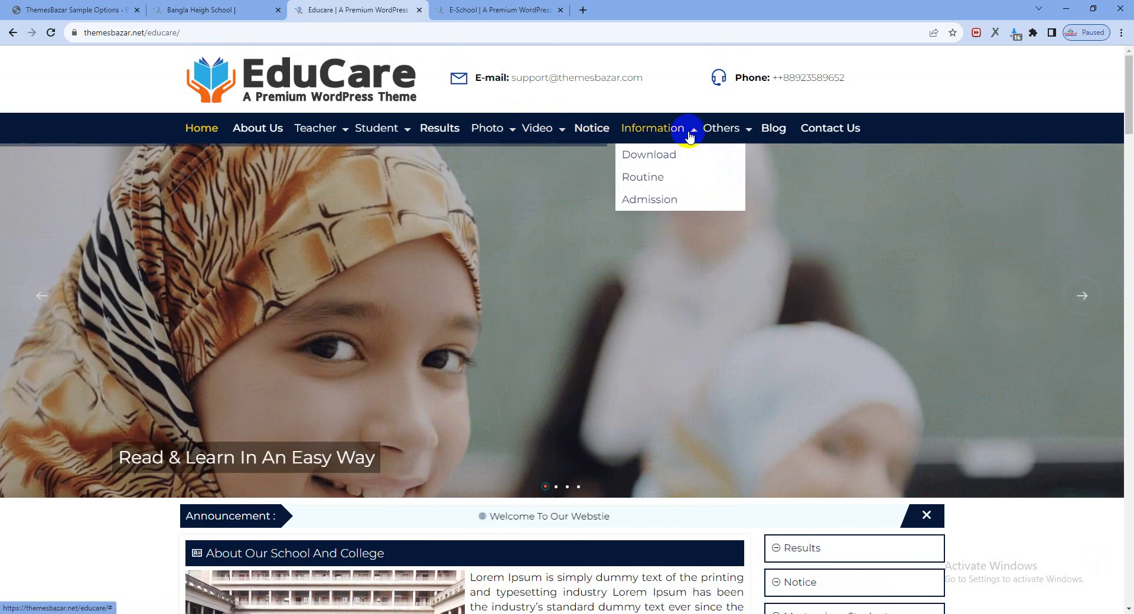
{"action": "mouse_move", "coordinate": [730, 145]}
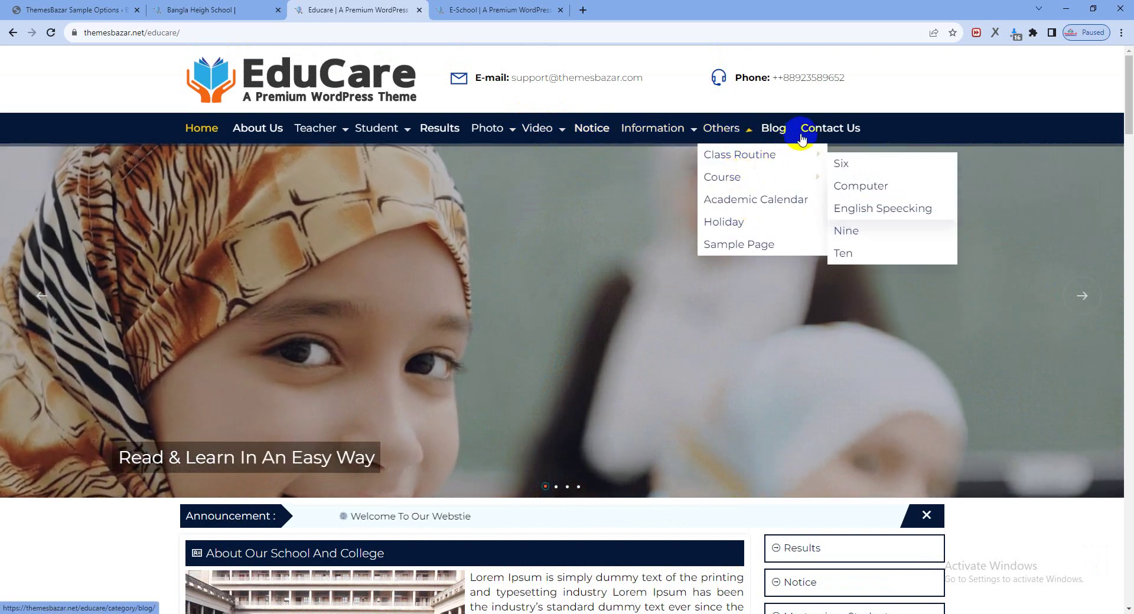
{"action": "scroll", "coordinate": [473, 387], "scroll_direction": "down", "scroll_amount": 15}
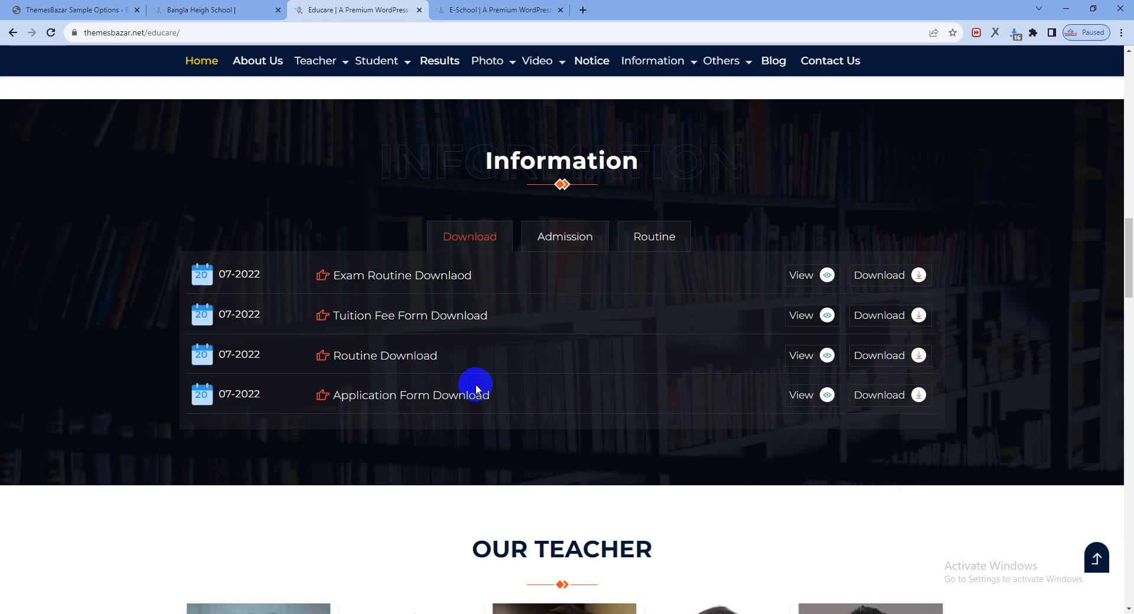
{"action": "scroll", "coordinate": [484, 389], "scroll_direction": "up", "scroll_amount": 6}
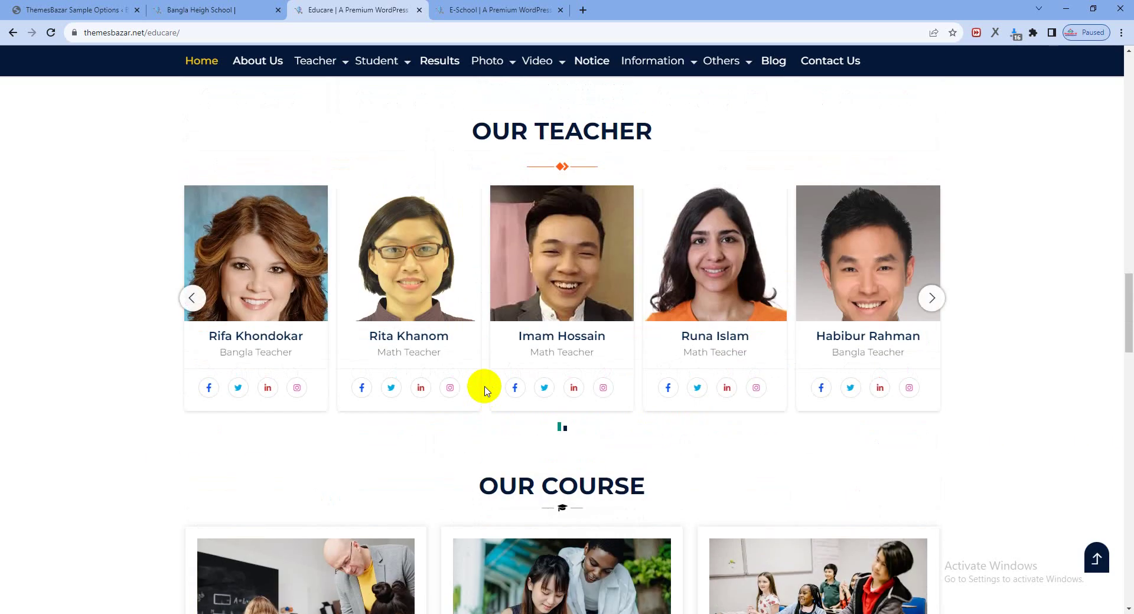
{"action": "scroll", "coordinate": [485, 390], "scroll_direction": "down", "scroll_amount": 10}
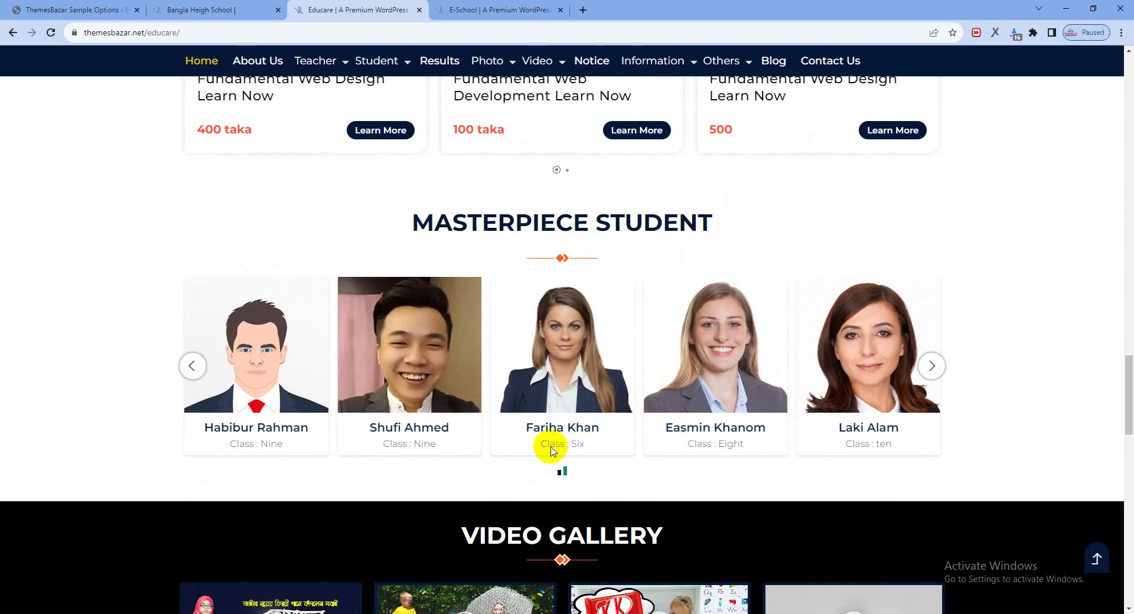
Open the Video Section options in the theme settings and find the matching Video Gallery block on the Educare demo homepage.
{"action": "left_click", "coordinate": [89, 10]}
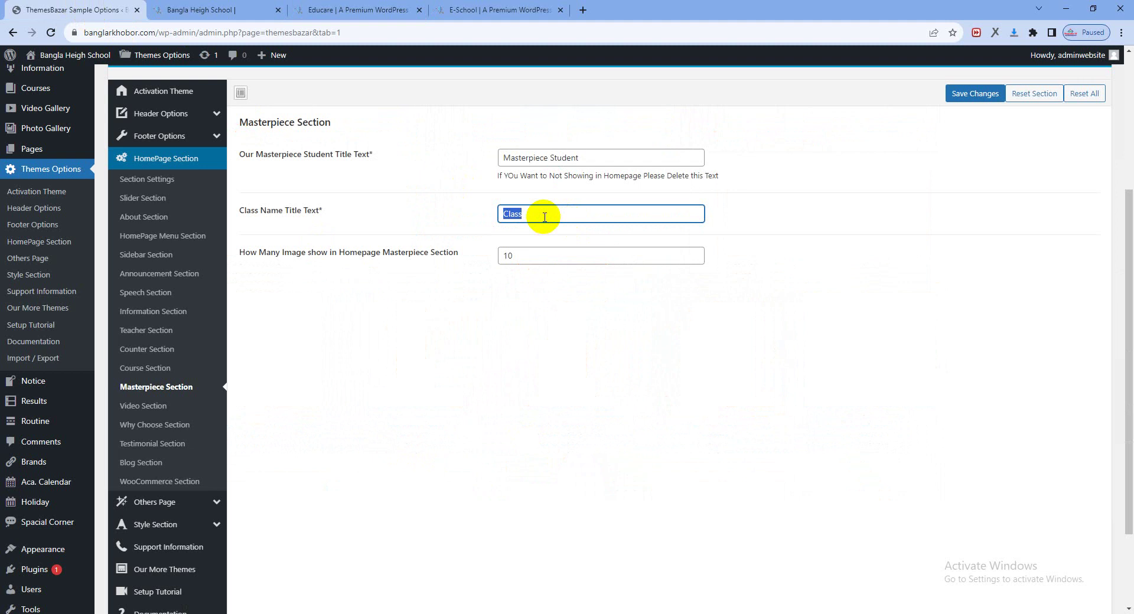
{"action": "left_click", "coordinate": [145, 406]}
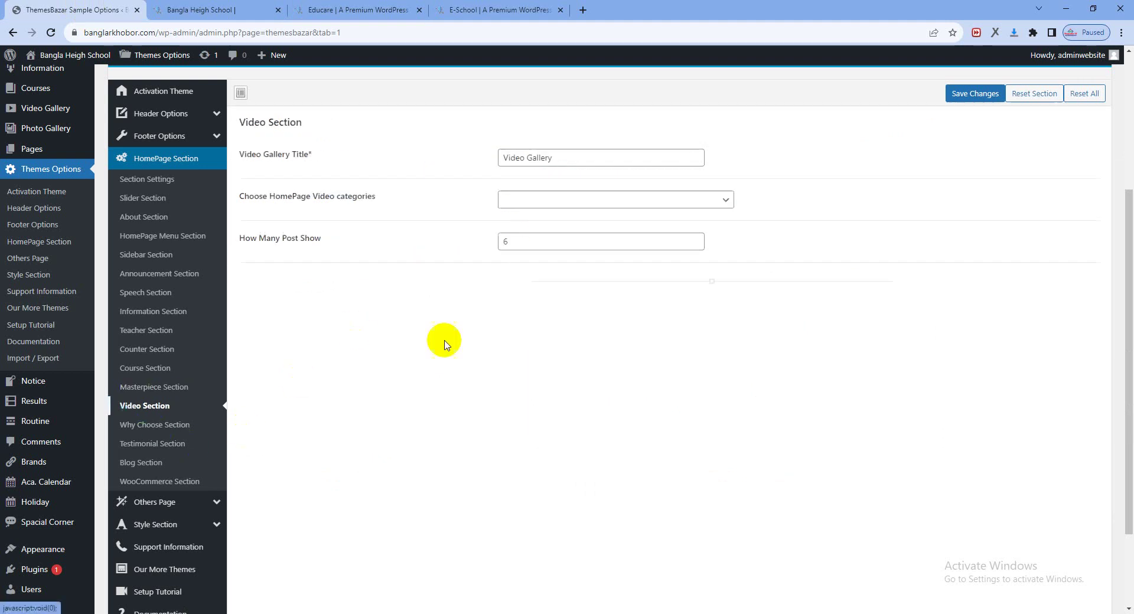
{"action": "left_click", "coordinate": [468, 9]}
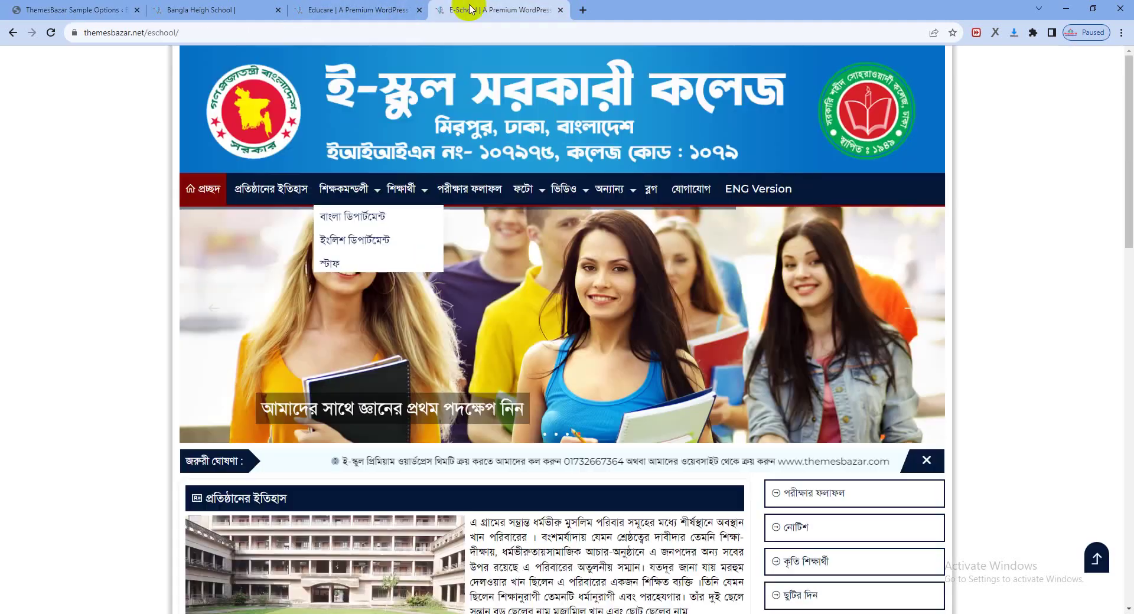
{"action": "left_click", "coordinate": [355, 9]}
{"action": "scroll", "coordinate": [425, 296], "scroll_direction": "up", "scroll_amount": 10}
{"action": "scroll", "coordinate": [472, 336], "scroll_direction": "up", "scroll_amount": 12}
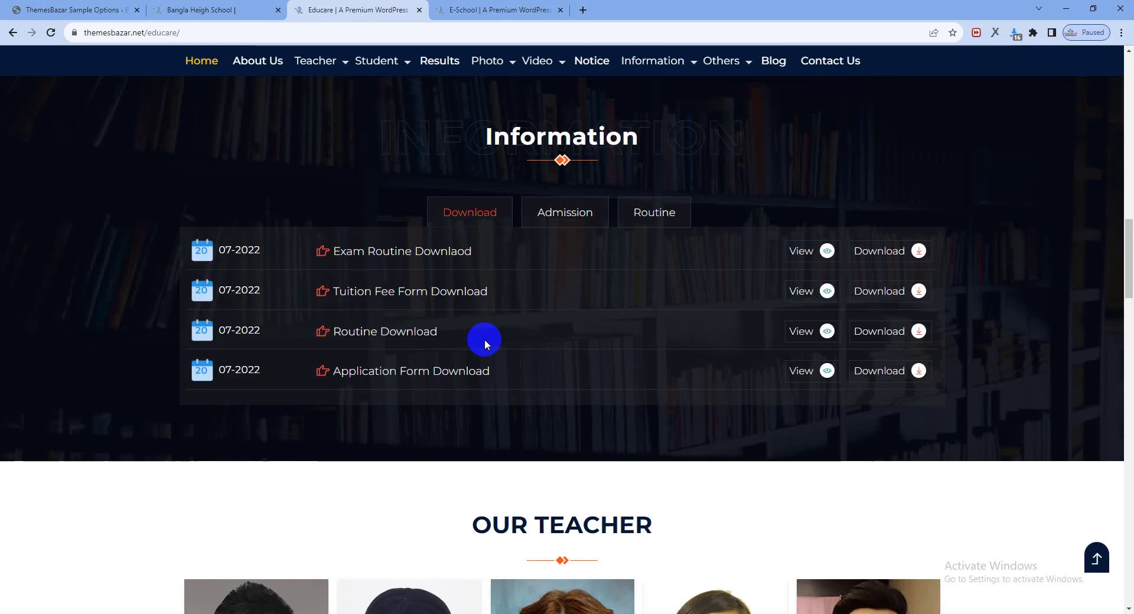
{"action": "scroll", "coordinate": [543, 437], "scroll_direction": "down", "scroll_amount": 20}
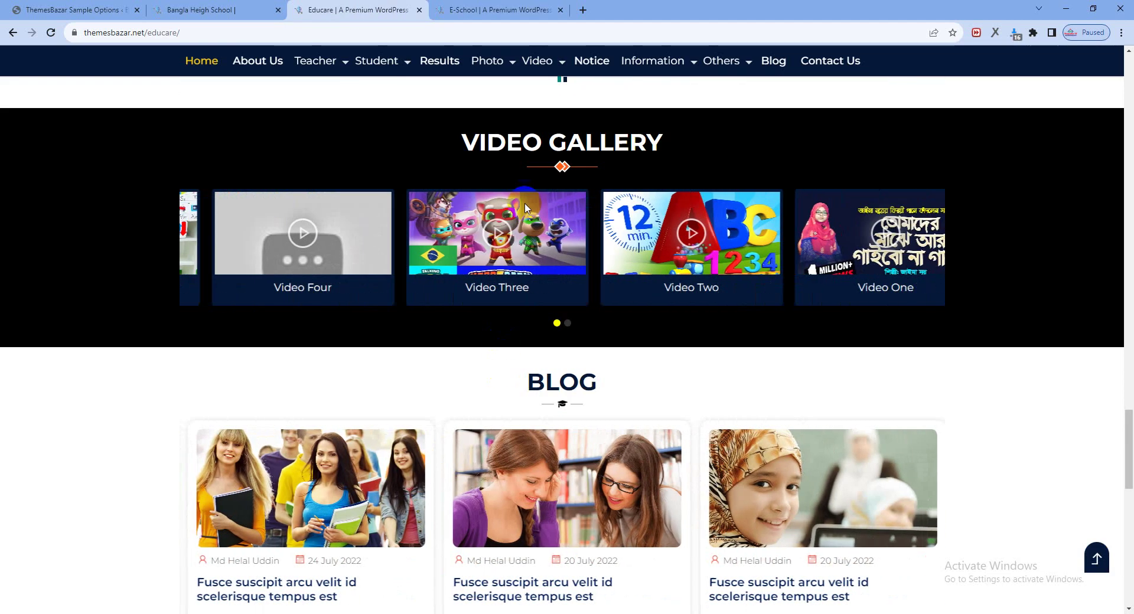
Open the Why Choose Section options in the theme settings, check both demo sites, and reload the E-School demo homepage.
{"action": "left_click", "coordinate": [81, 10]}
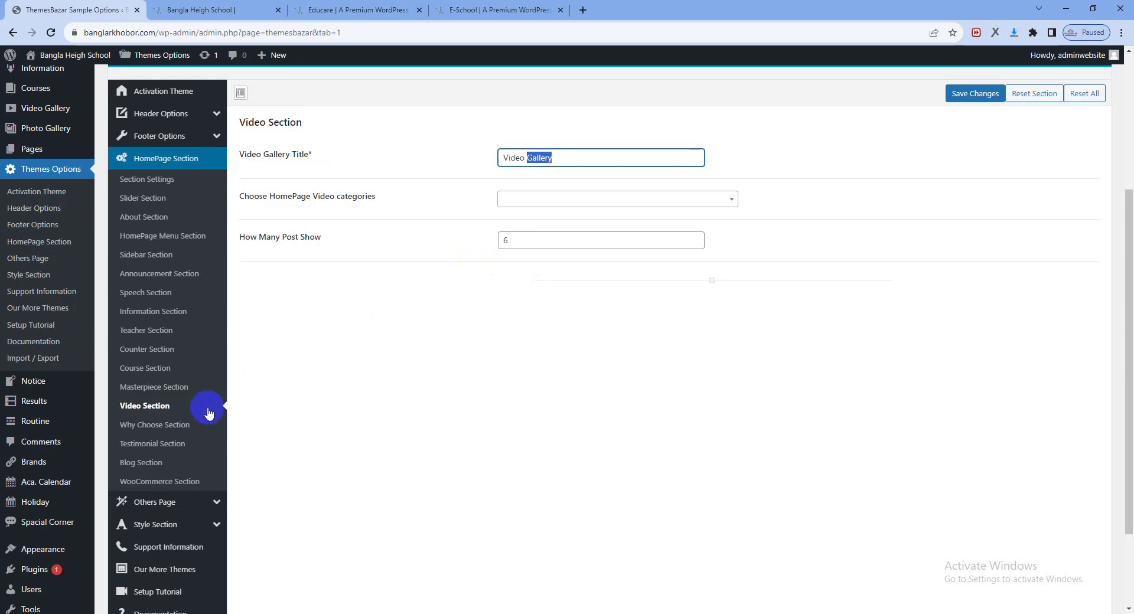
{"action": "left_click", "coordinate": [165, 425]}
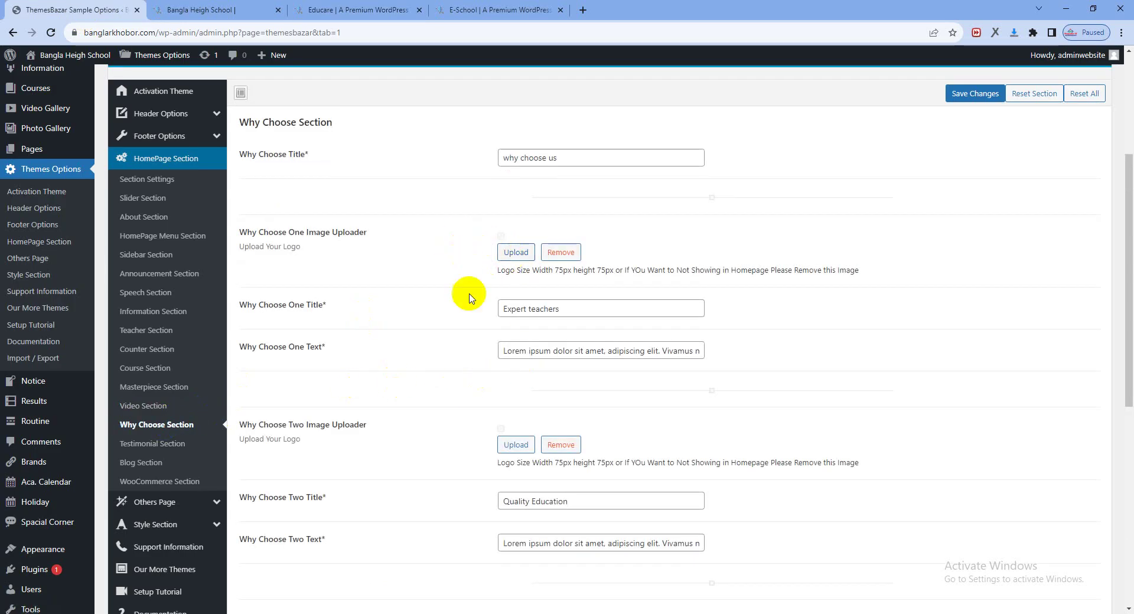
{"action": "left_click", "coordinate": [387, 10]}
{"action": "left_click", "coordinate": [499, 10]}
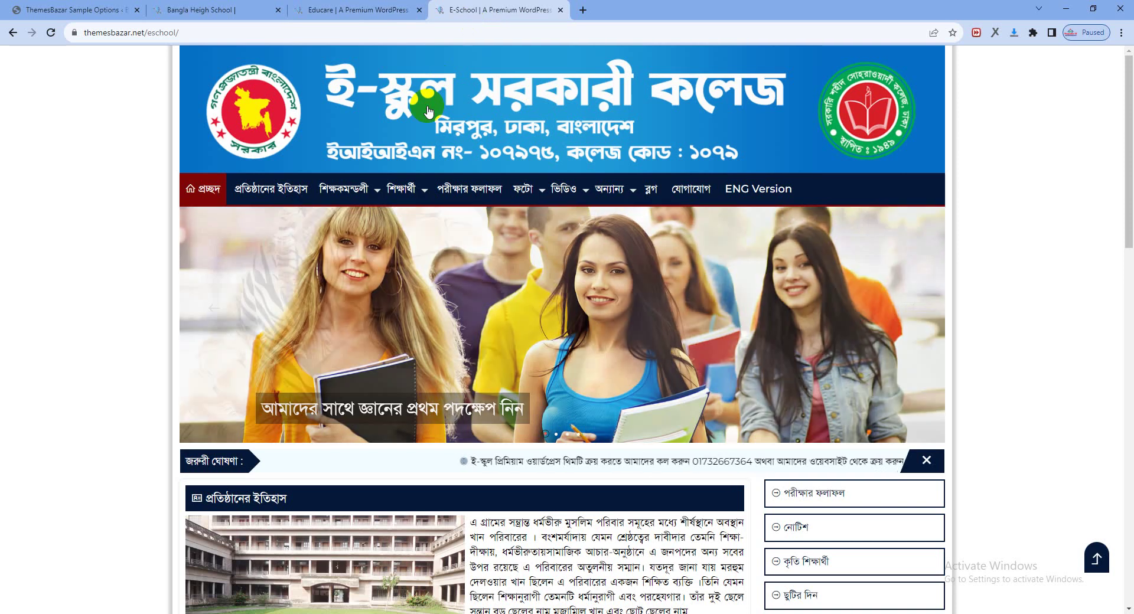
{"action": "left_click", "coordinate": [429, 111]}
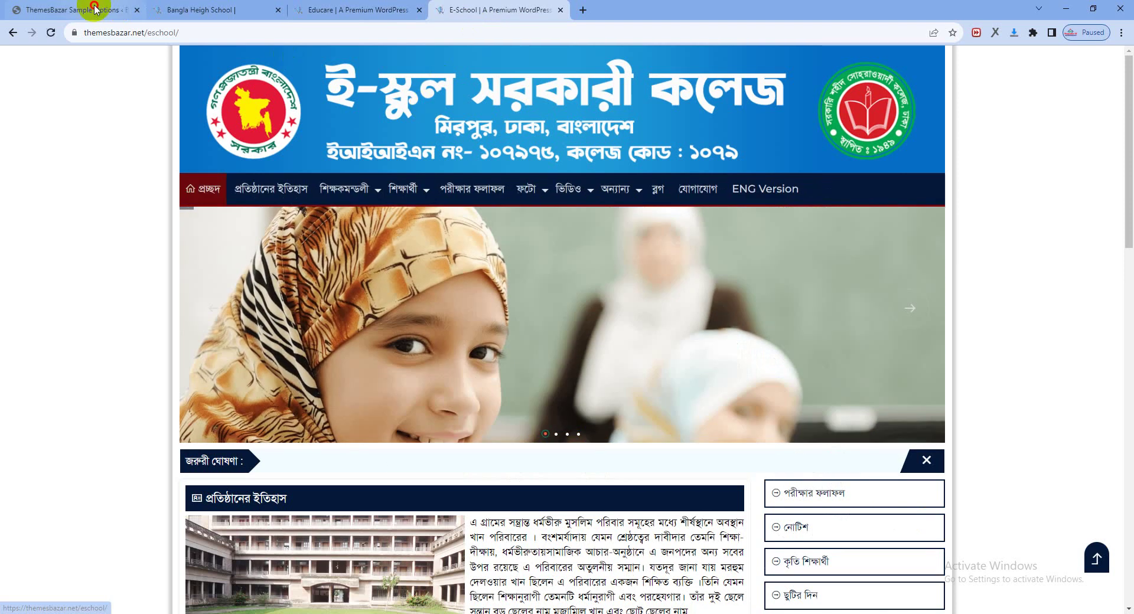
Open the Testimonial Section options in the theme settings and look for the matching block on the E-School demo homepage.
{"action": "left_click", "coordinate": [94, 10]}
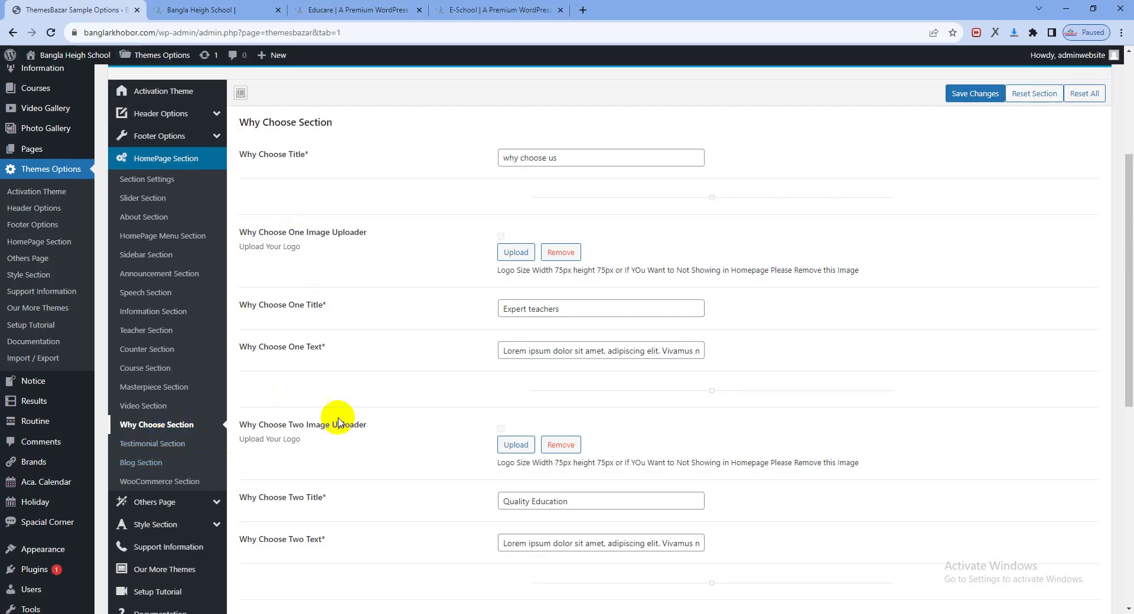
{"action": "left_click", "coordinate": [148, 449]}
{"action": "left_click", "coordinate": [470, 9]}
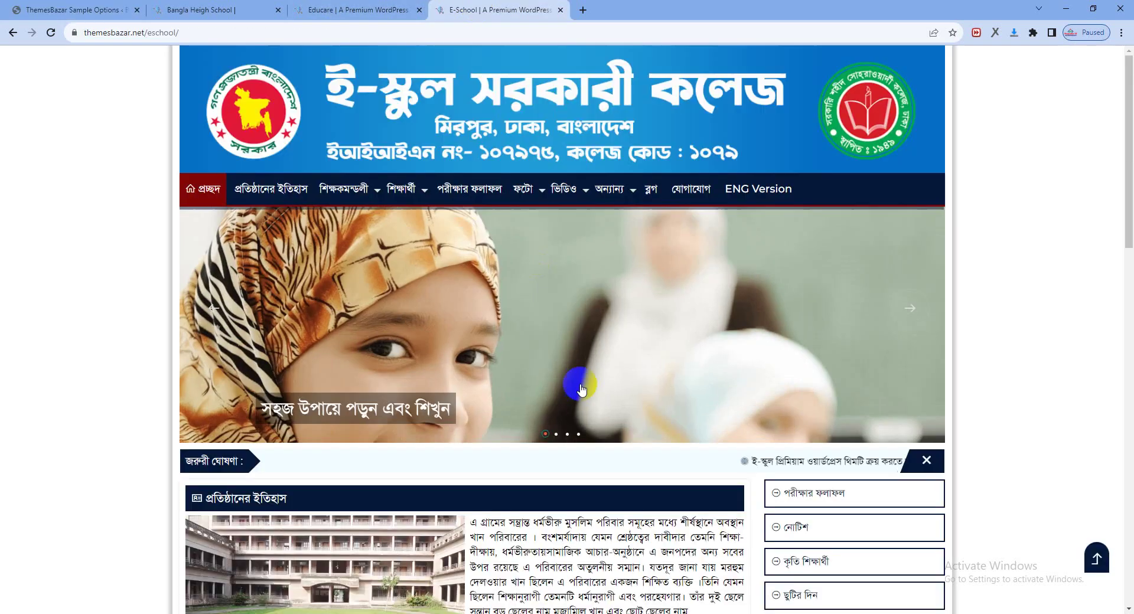
{"action": "scroll", "coordinate": [580, 389], "scroll_direction": "down", "scroll_amount": 15}
Look through the Educare demo homepage for a testimonial block, check the Bangla Heigh School site, and return to the Testimonial Section options.
{"action": "left_click", "coordinate": [319, 8]}
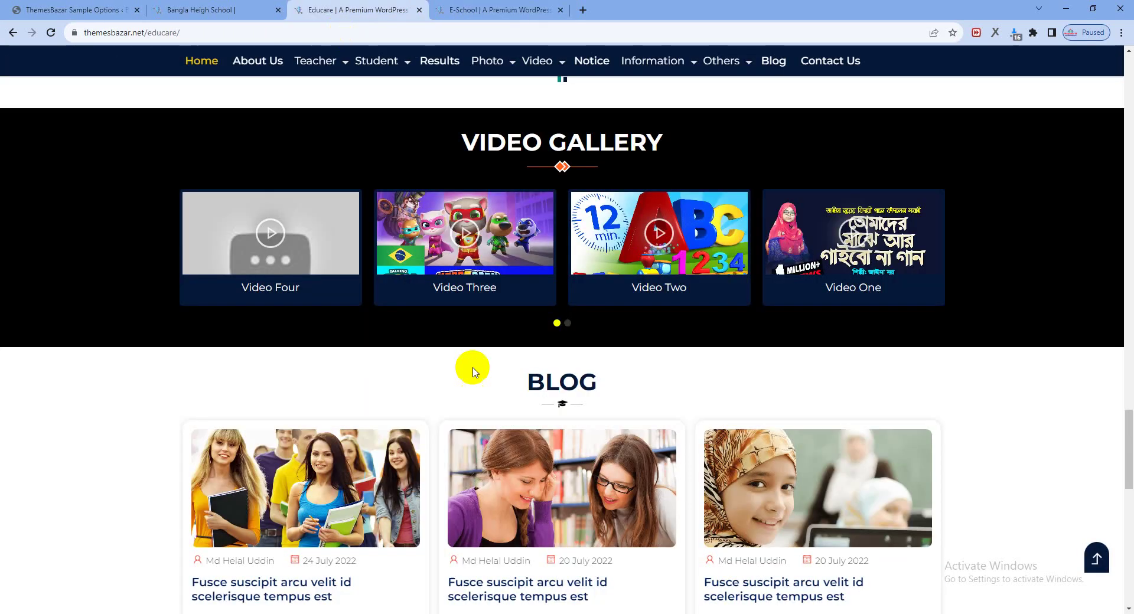
{"action": "scroll", "coordinate": [469, 367], "scroll_direction": "down", "scroll_amount": 10}
{"action": "scroll", "coordinate": [486, 398], "scroll_direction": "up", "scroll_amount": 7}
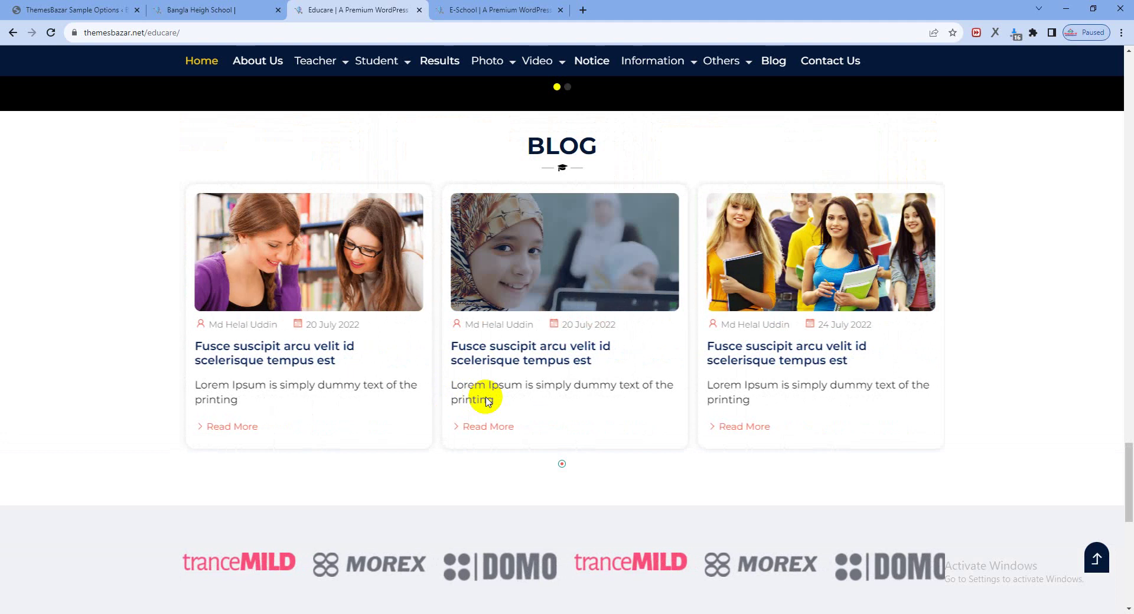
{"action": "scroll", "coordinate": [486, 397], "scroll_direction": "up", "scroll_amount": 10}
{"action": "scroll", "coordinate": [486, 398], "scroll_direction": "up", "scroll_amount": 8}
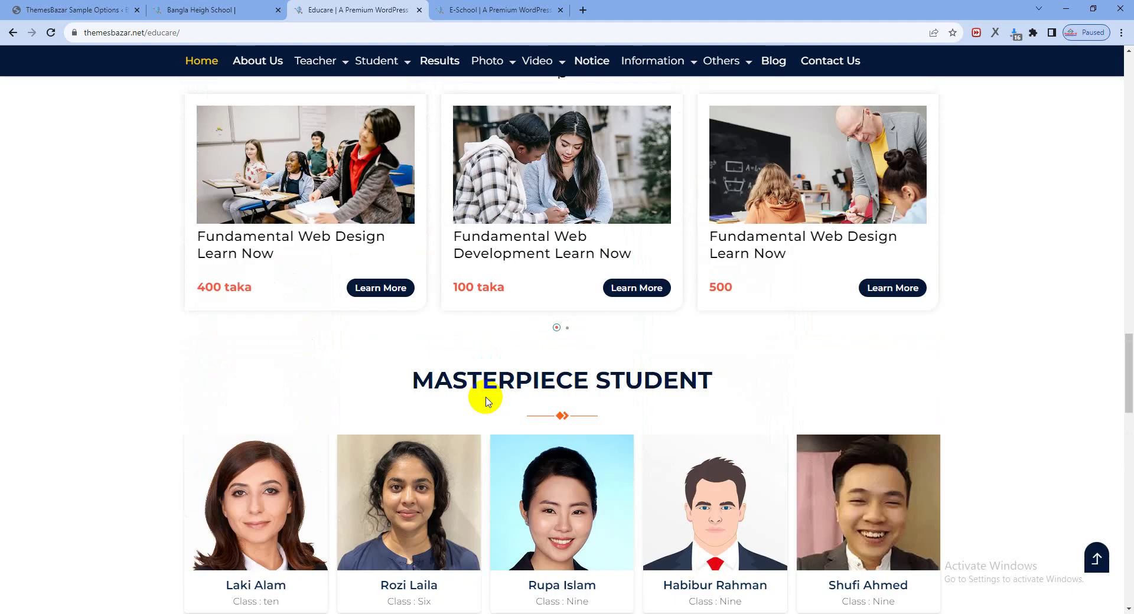
{"action": "scroll", "coordinate": [489, 397], "scroll_direction": "down", "scroll_amount": 7}
{"action": "scroll", "coordinate": [486, 399], "scroll_direction": "up", "scroll_amount": 15}
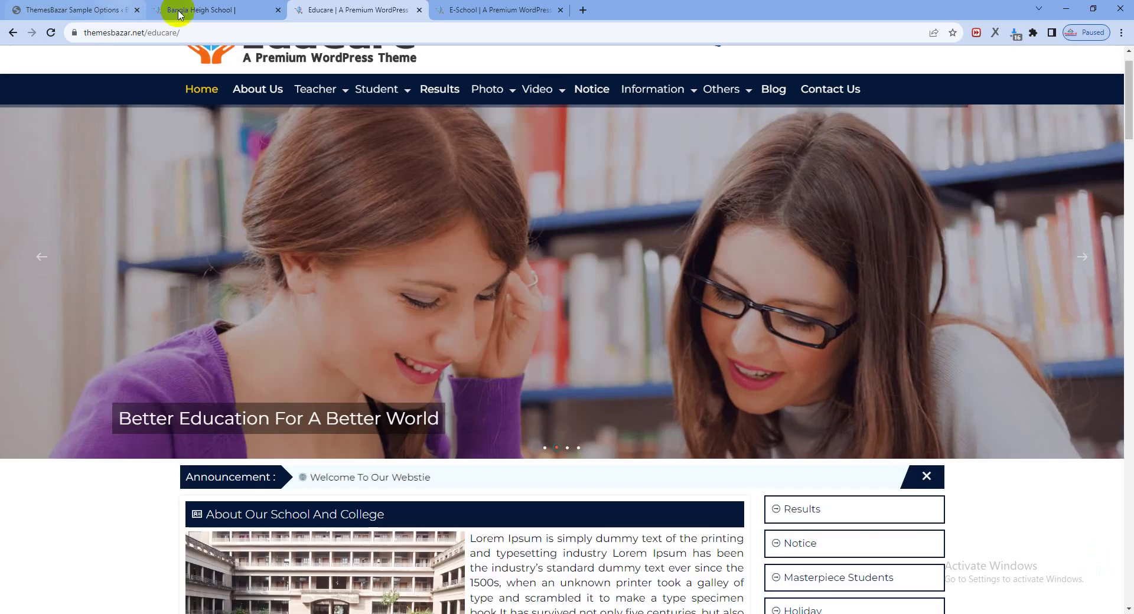
{"action": "left_click", "coordinate": [179, 14]}
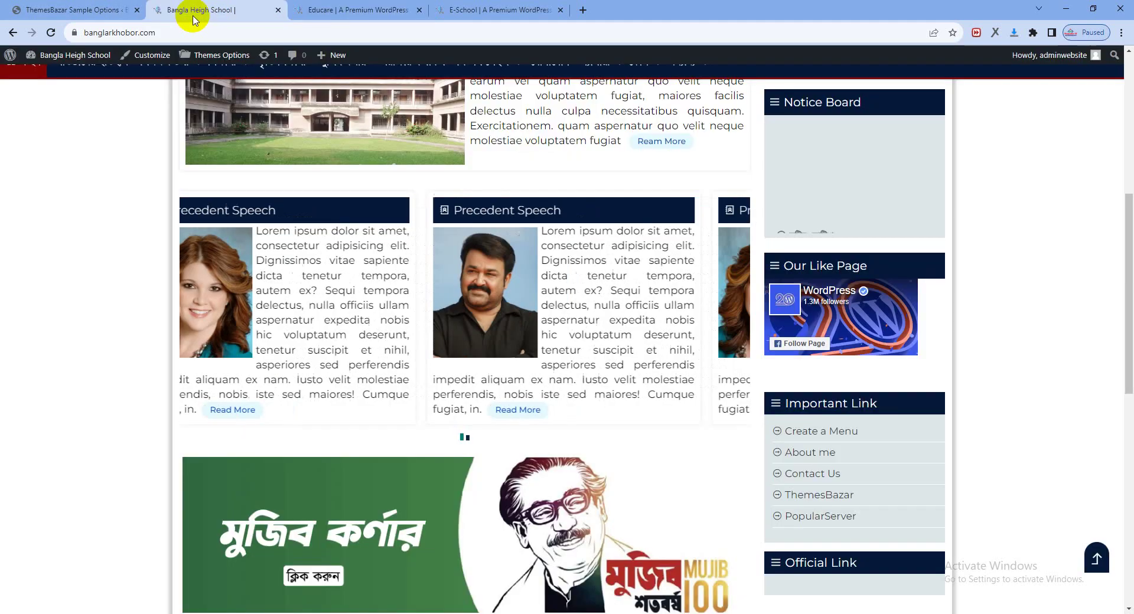
{"action": "left_click", "coordinate": [88, 9]}
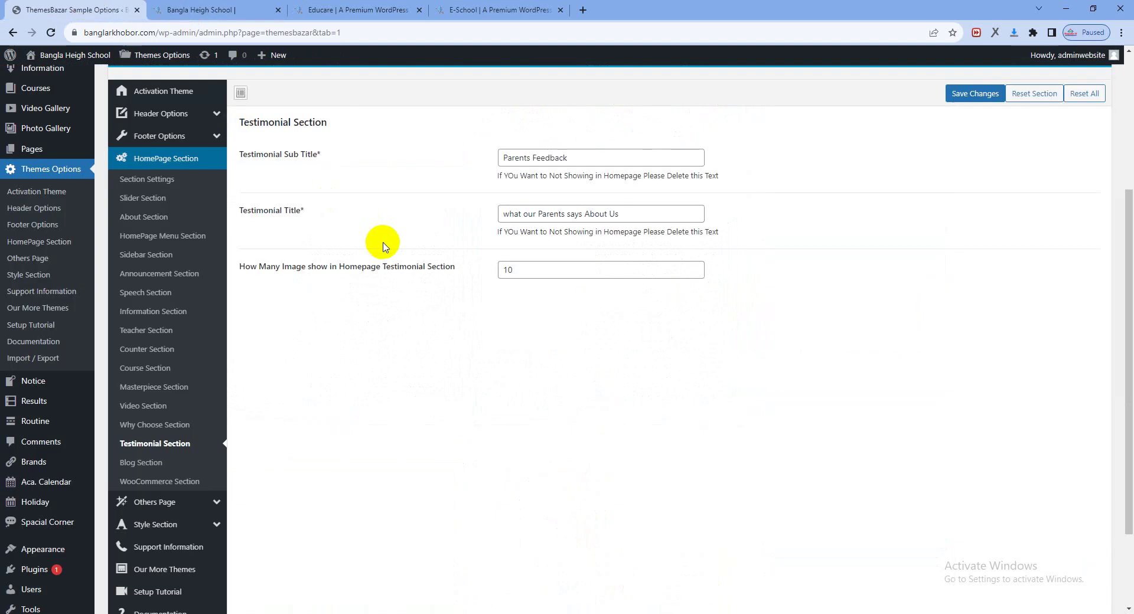
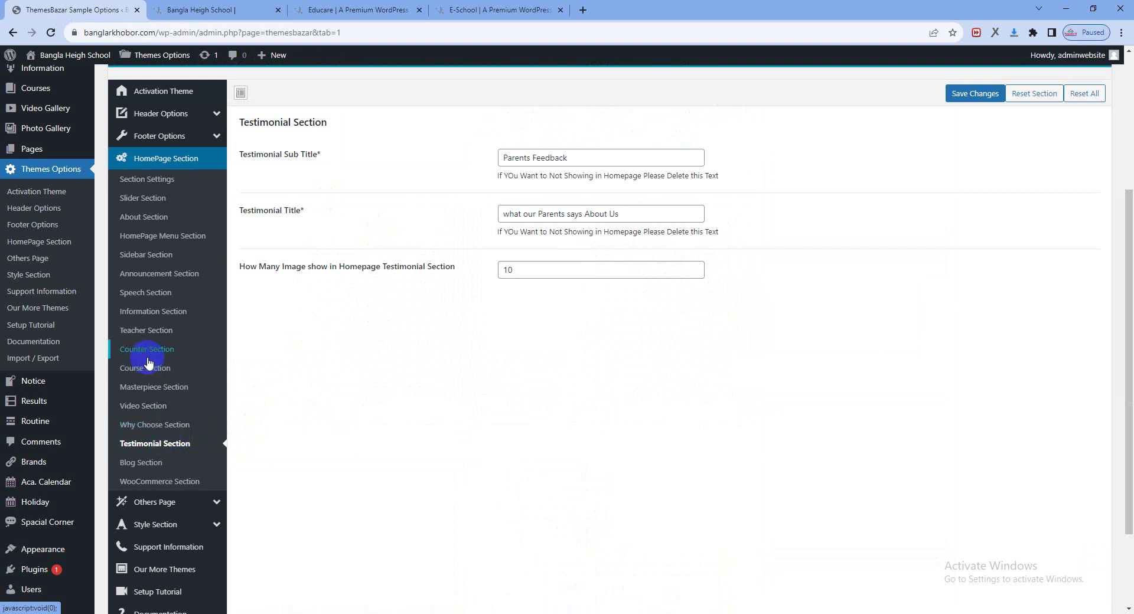
Examine the Blog Section options, including the available blog categories, and open the WooCommerce Section options.
{"action": "left_click", "coordinate": [160, 463]}
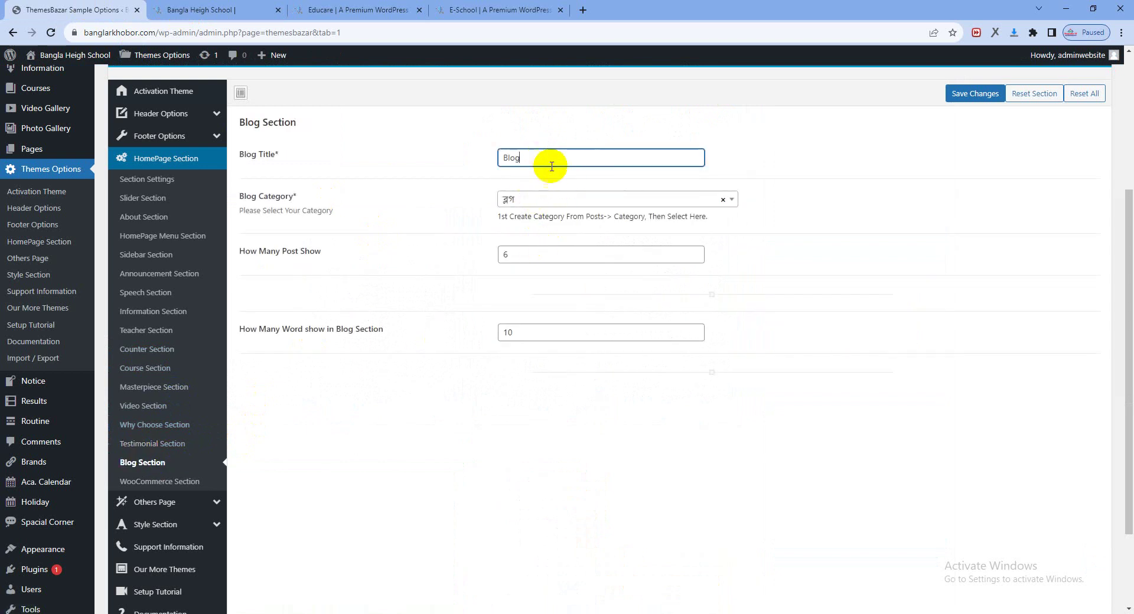
{"action": "left_click", "coordinate": [541, 200]}
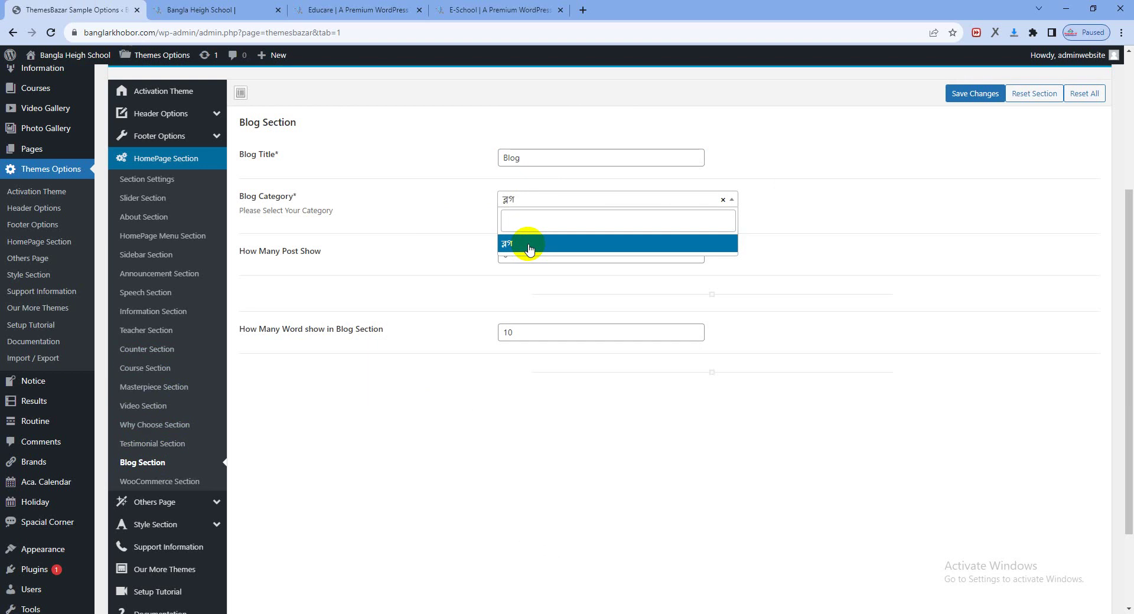
{"action": "left_click", "coordinate": [181, 482]}
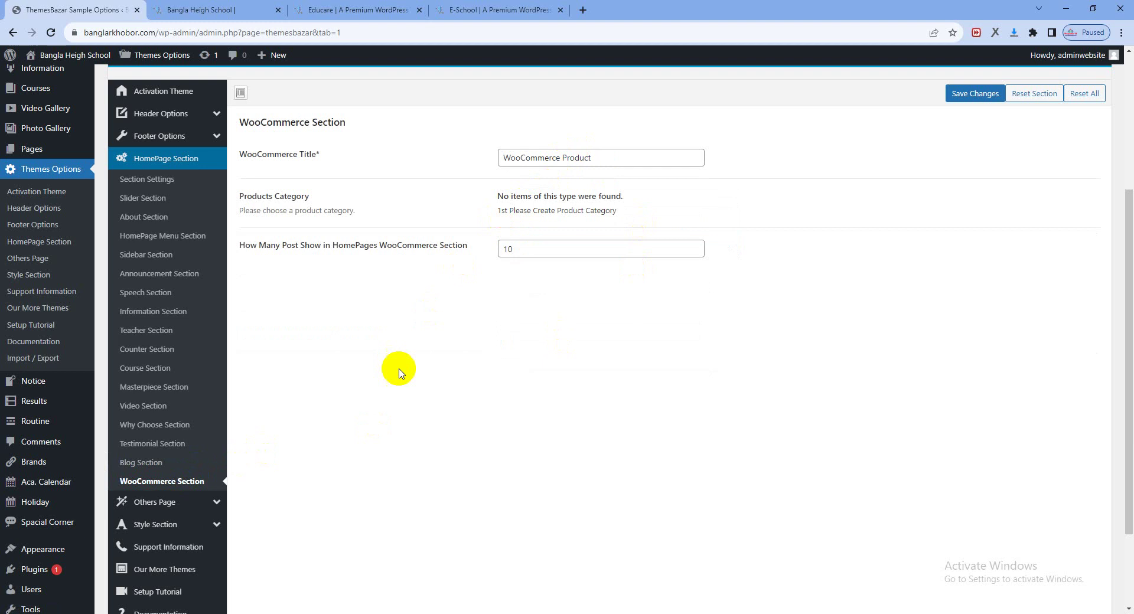
Open the Student Page Option settings and examine the roll, class name, registration, student name, image and details title texts.
{"action": "left_click", "coordinate": [176, 502]}
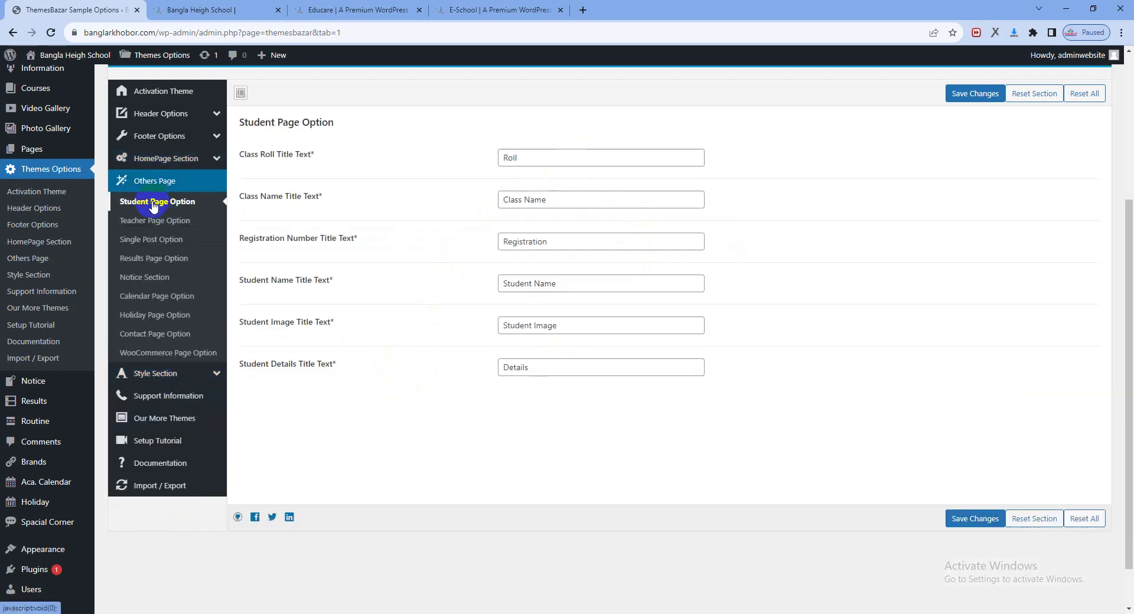
{"action": "double_click", "coordinate": [540, 157]}
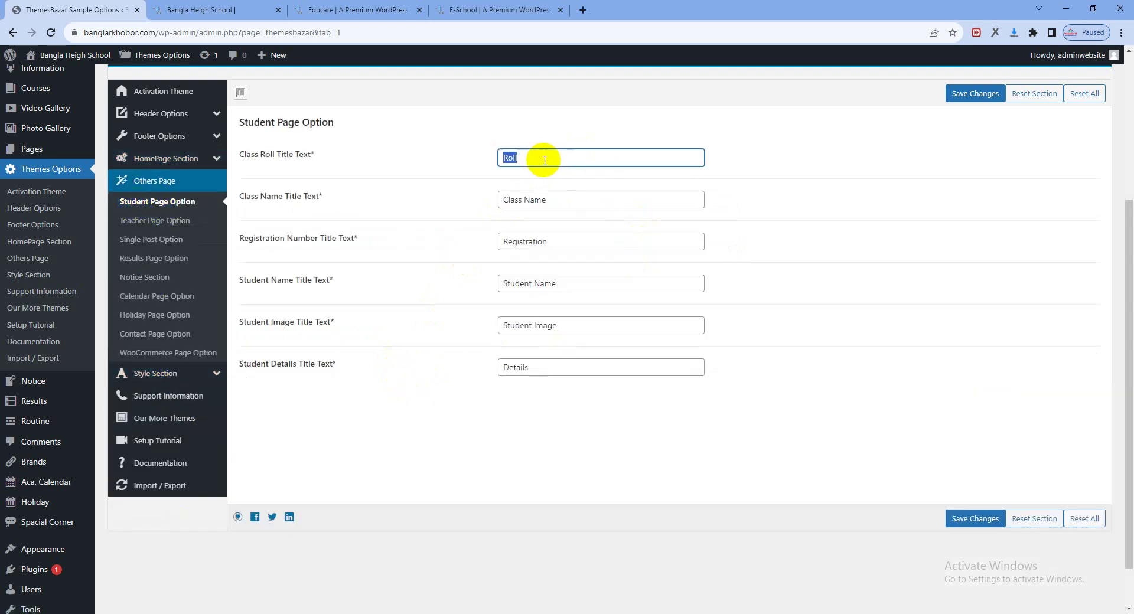
{"action": "left_click", "coordinate": [544, 203]}
{"action": "double_click", "coordinate": [544, 244]}
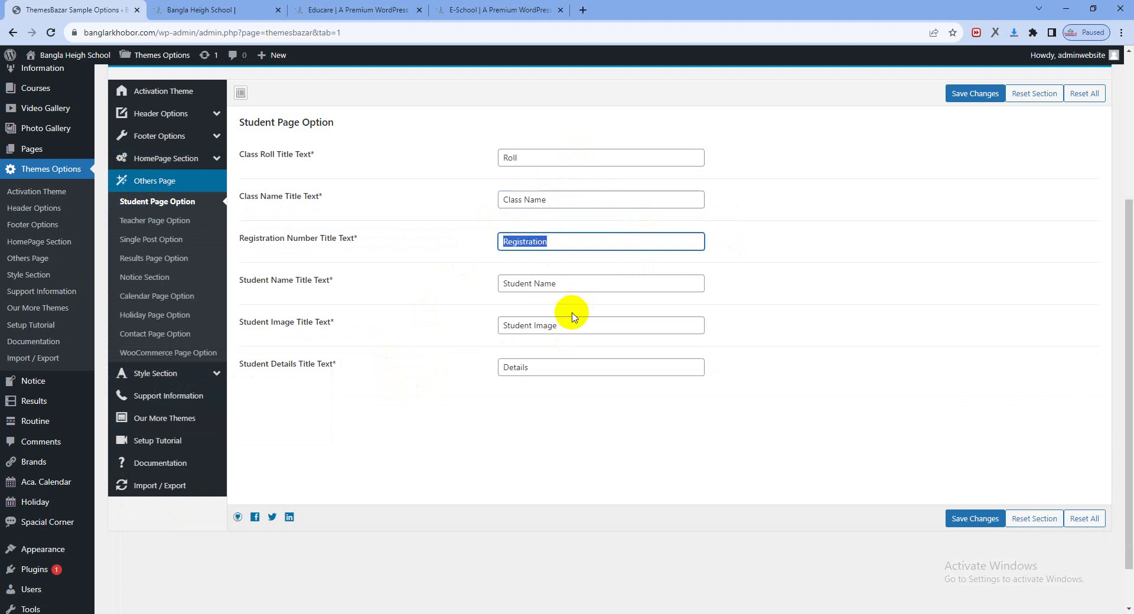
{"action": "triple_click", "coordinate": [541, 289]}
{"action": "left_click", "coordinate": [544, 326]}
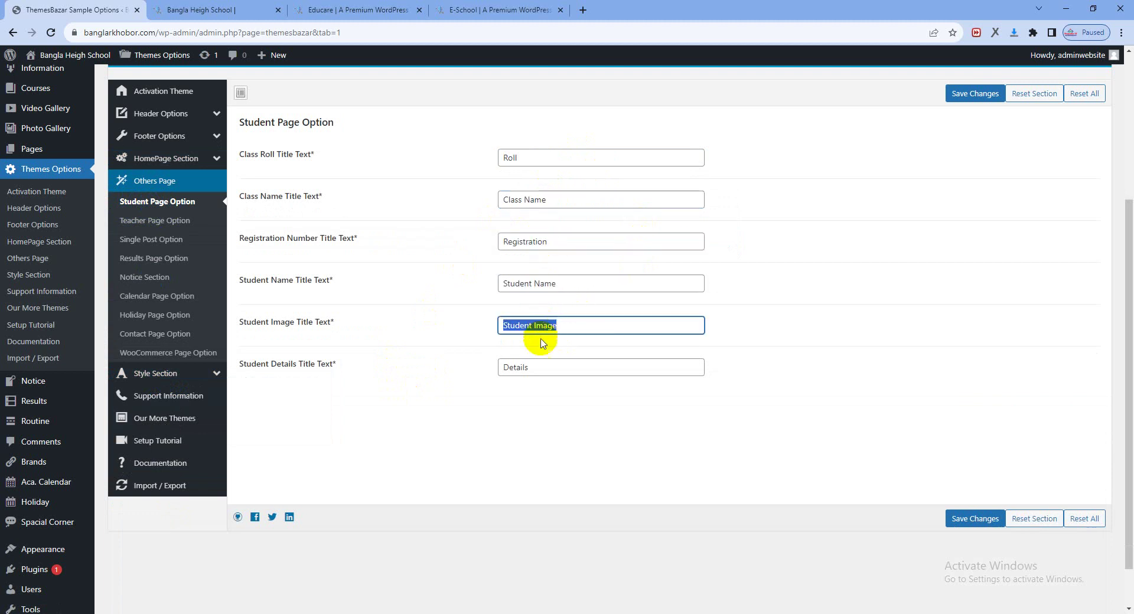
{"action": "double_click", "coordinate": [520, 368]}
Open the Class Six student list on the Educare demo and examine the table's column headings.
{"action": "left_click", "coordinate": [359, 15]}
{"action": "mouse_move", "coordinate": [376, 89]}
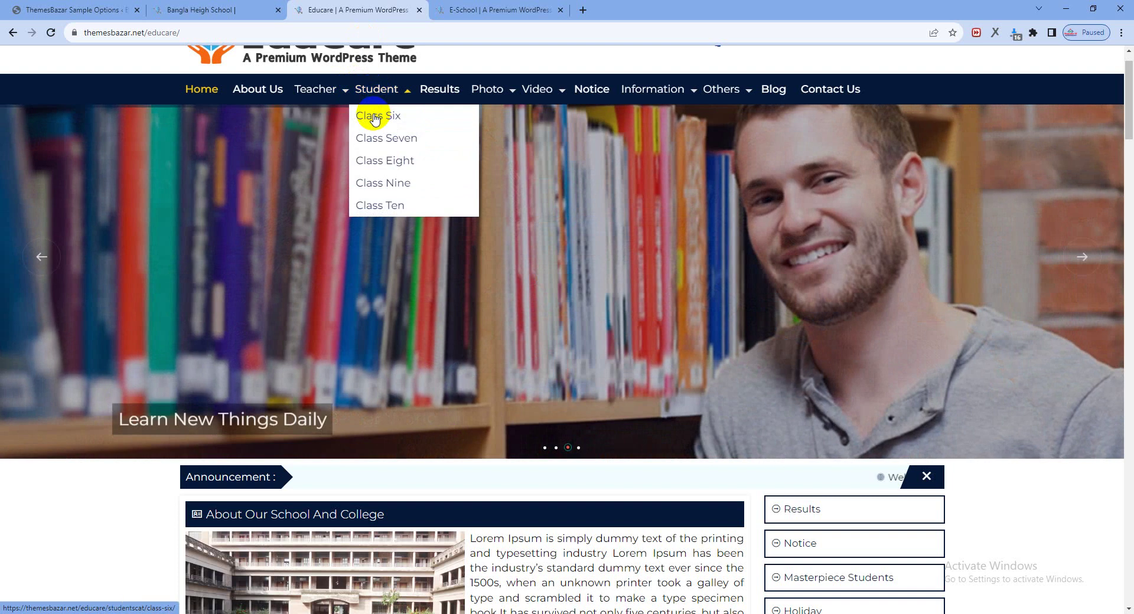
{"action": "left_click", "coordinate": [375, 117]}
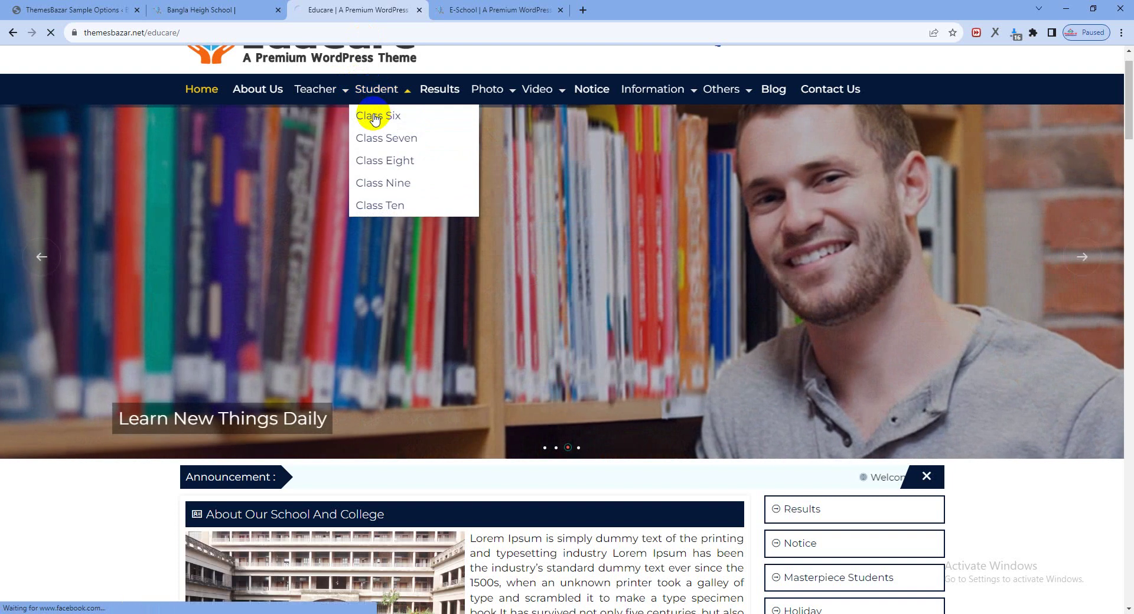
{"action": "double_click", "coordinate": [208, 226]}
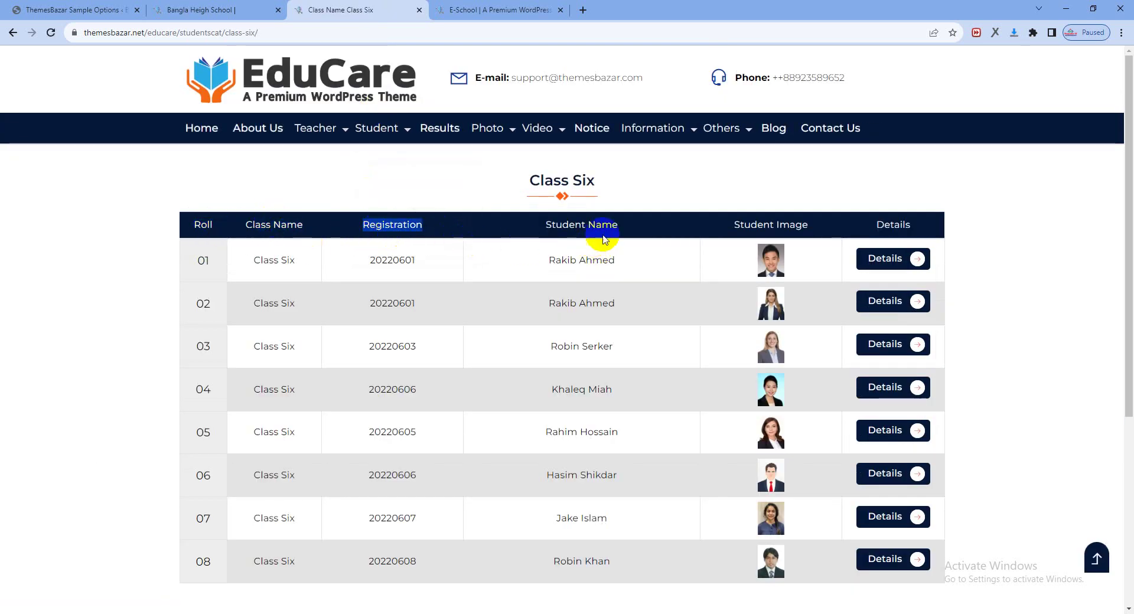
{"action": "double_click", "coordinate": [734, 226]}
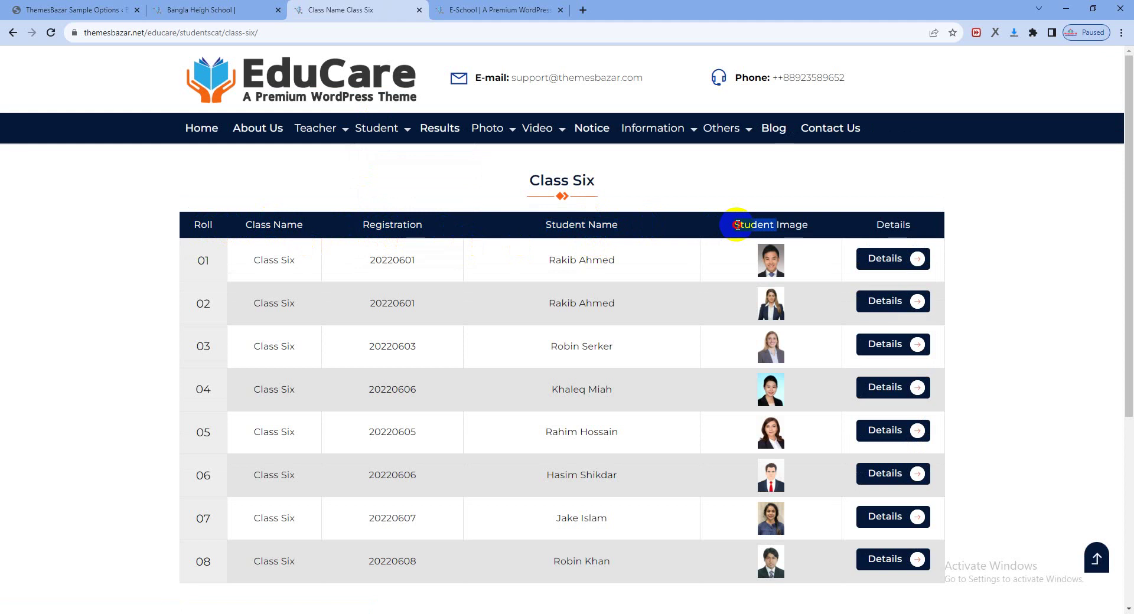
{"action": "double_click", "coordinate": [880, 225]}
Return to the theme settings and view the Teacher Page Option and Single Post Option settings.
{"action": "left_click", "coordinate": [109, 10]}
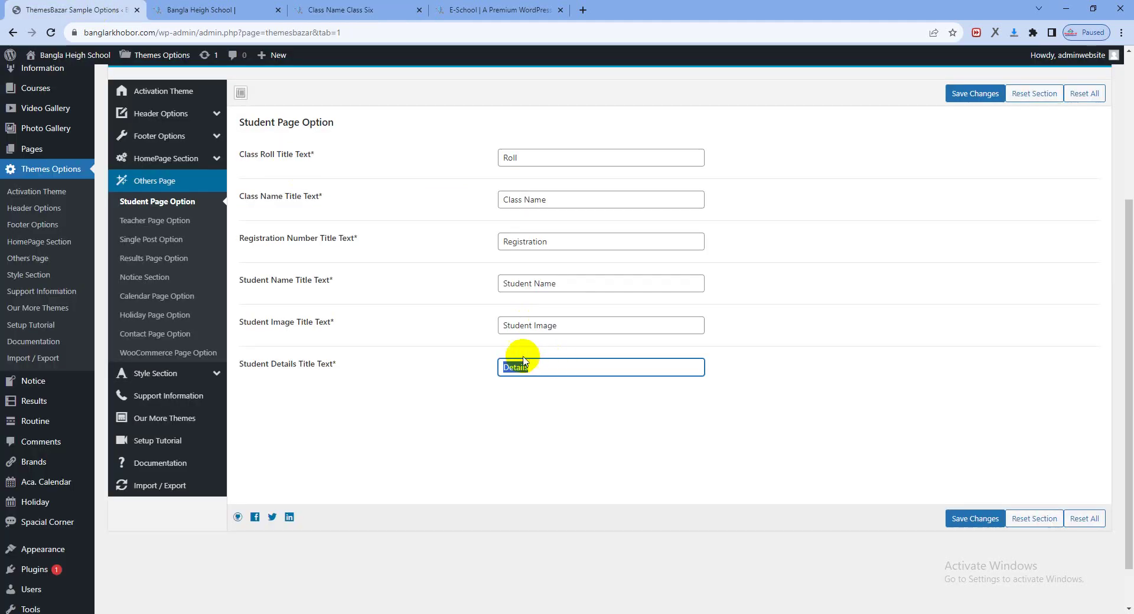
{"action": "left_click", "coordinate": [152, 229]}
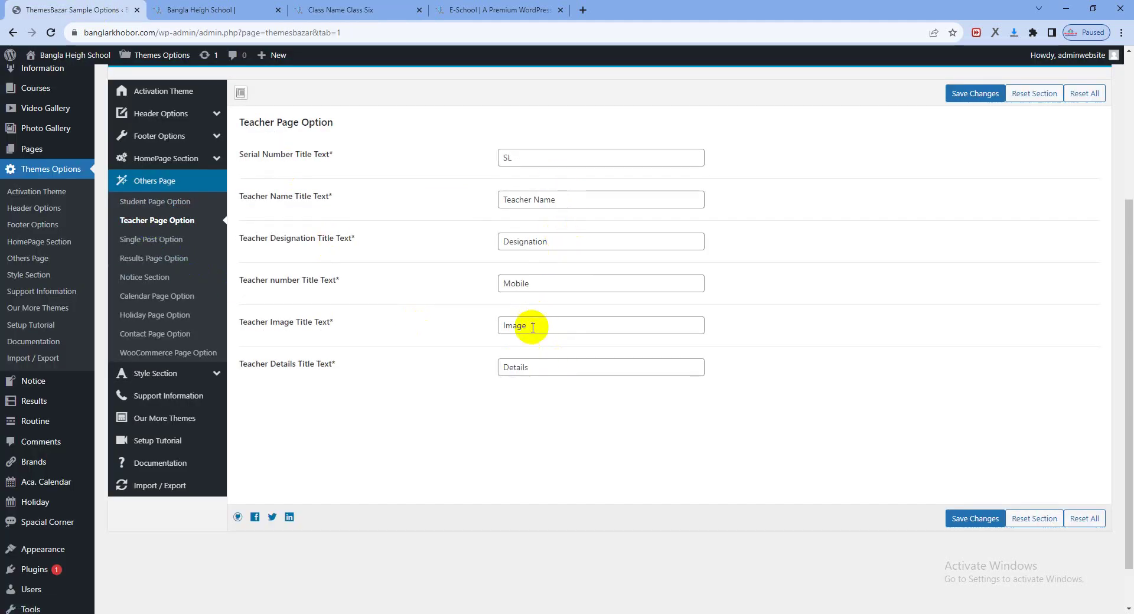
{"action": "left_click", "coordinate": [202, 245]}
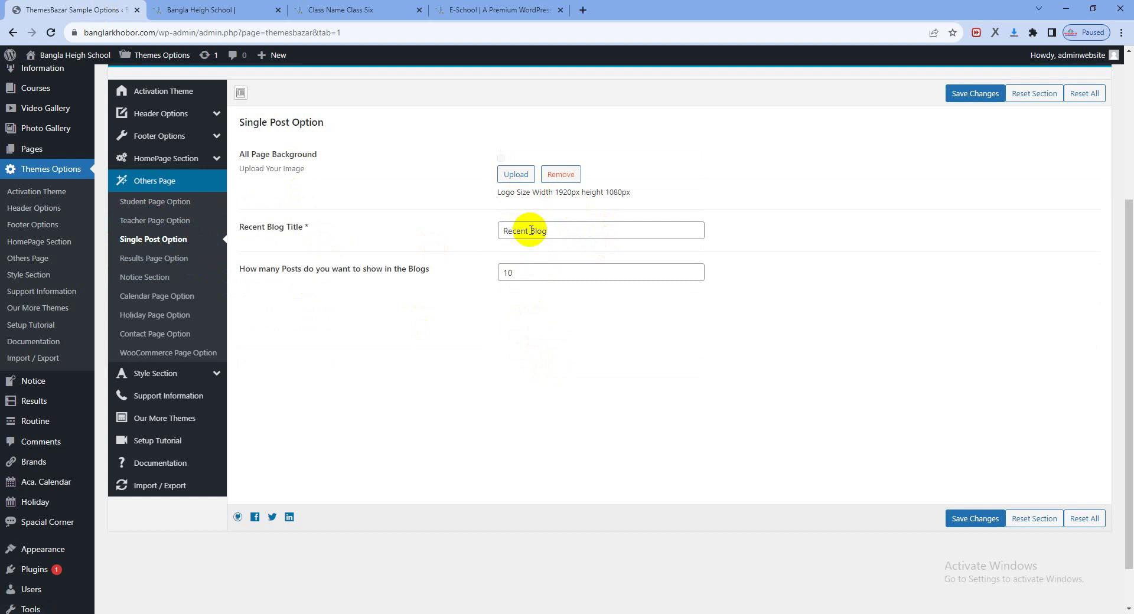
Open a blog post on the Educare demo, examine its Recent Blog block, and return to the Single Post Option settings.
{"action": "left_click", "coordinate": [350, 11]}
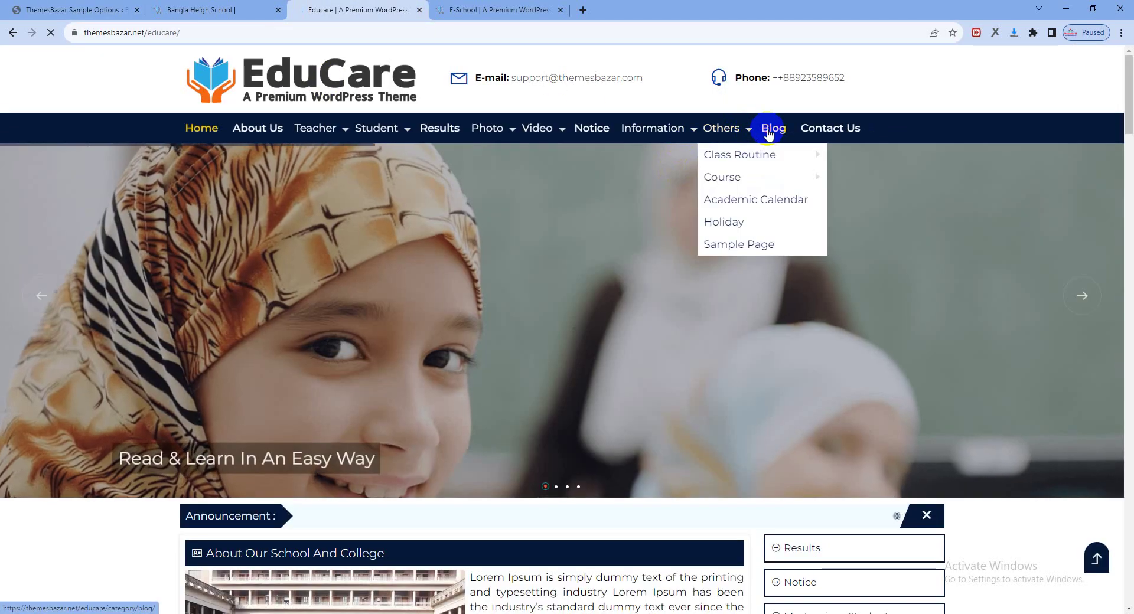
{"action": "left_click", "coordinate": [768, 131]}
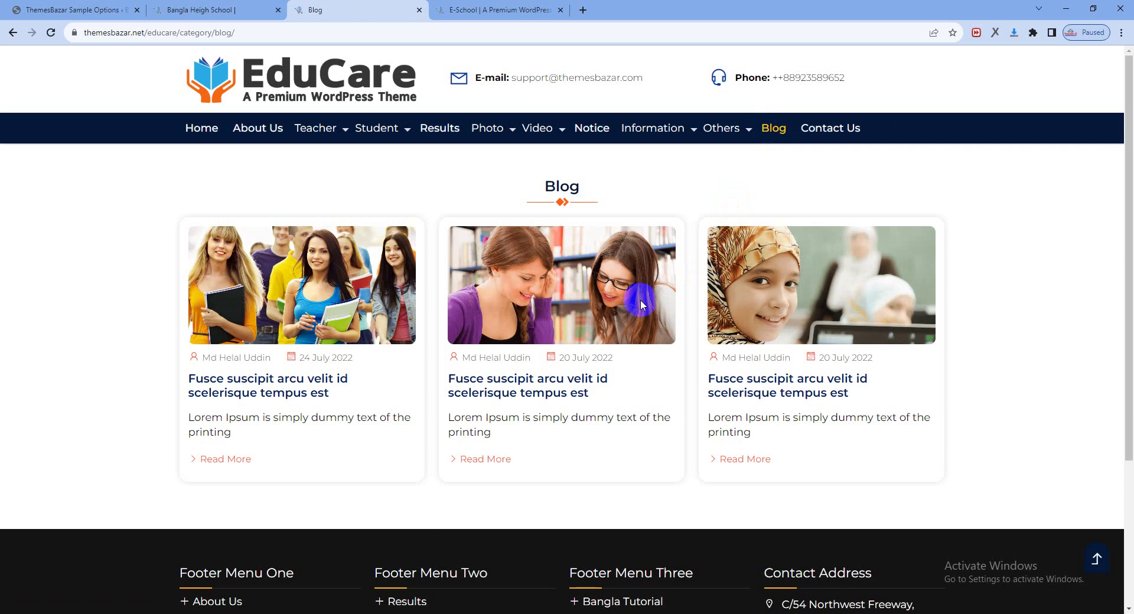
{"action": "left_click", "coordinate": [503, 383]}
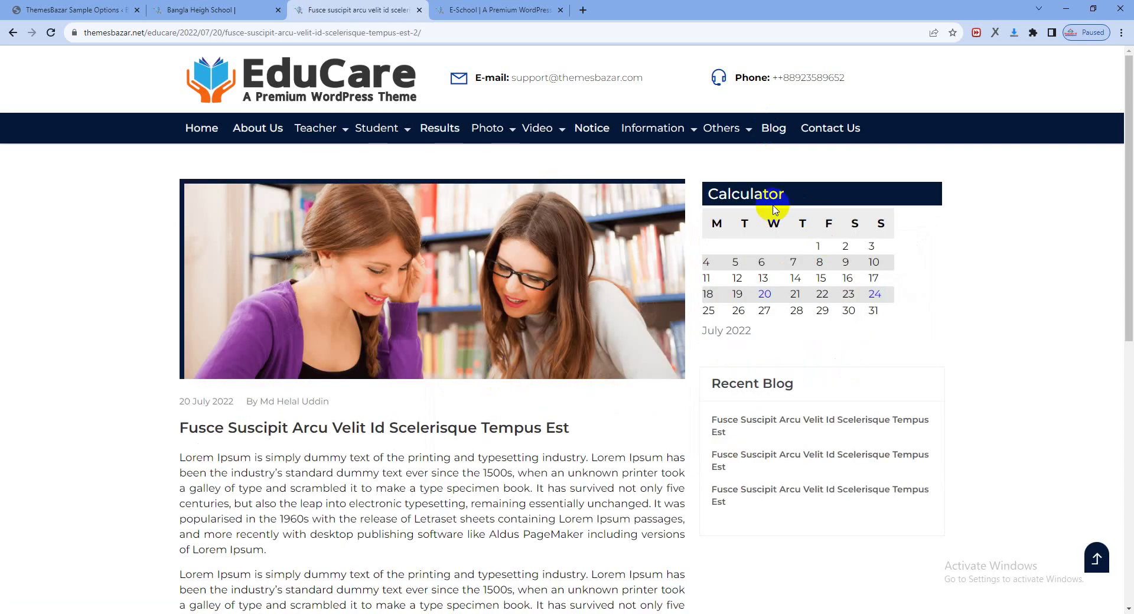
{"action": "left_click_drag", "start_coordinate": [726, 382], "coordinate": [830, 392]}
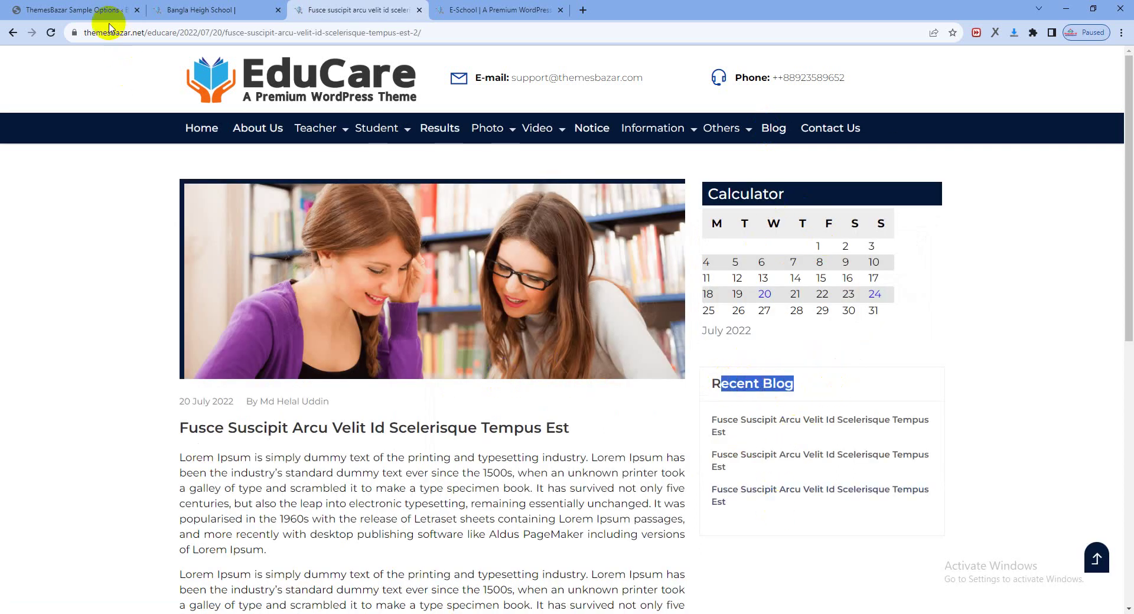
{"action": "left_click", "coordinate": [77, 11]}
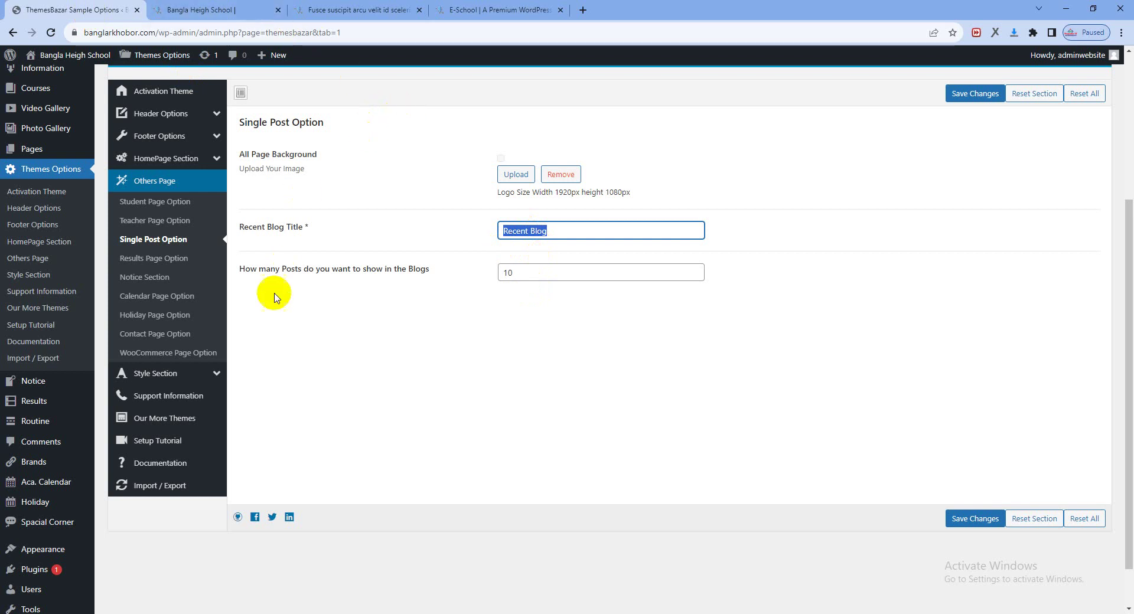
{"action": "left_click", "coordinate": [336, 17]}
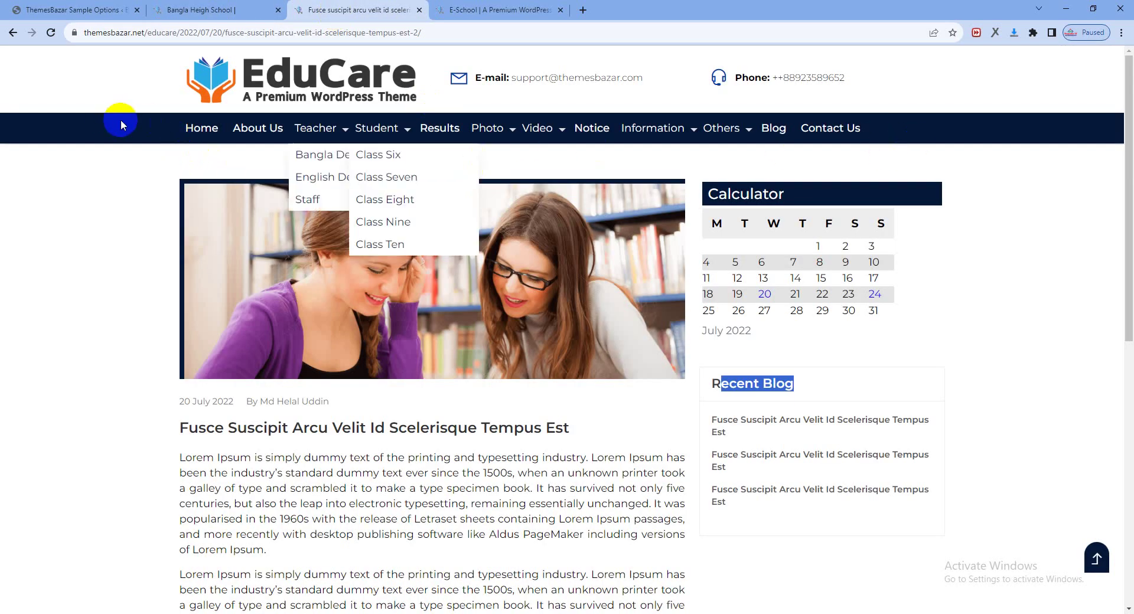
{"action": "left_click", "coordinate": [93, 14]}
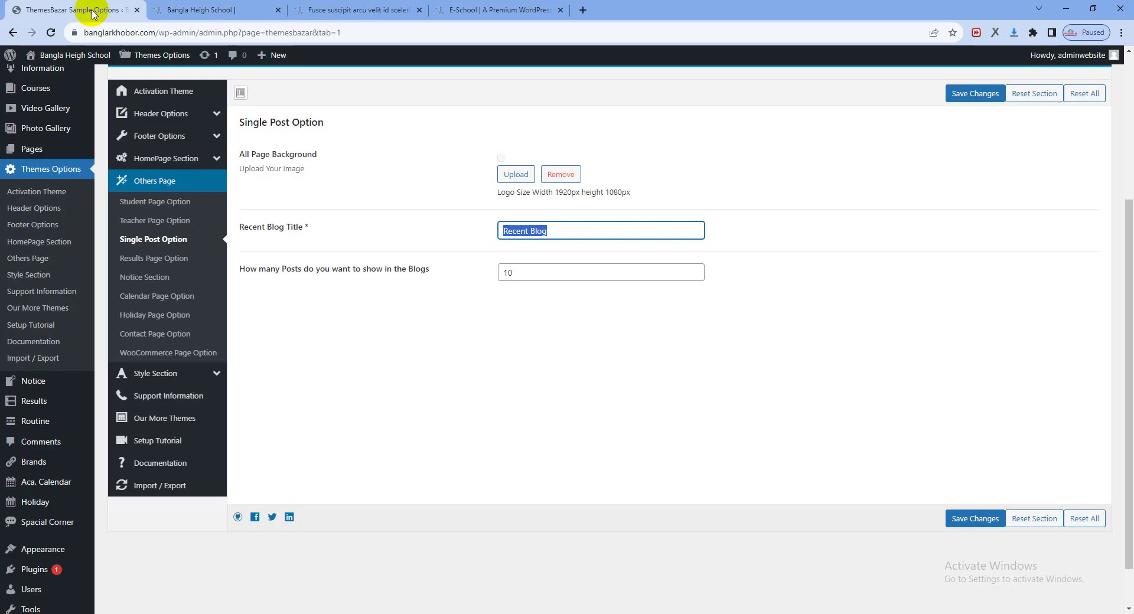
{"action": "left_click", "coordinate": [200, 10]}
{"action": "left_click", "coordinate": [78, 10]}
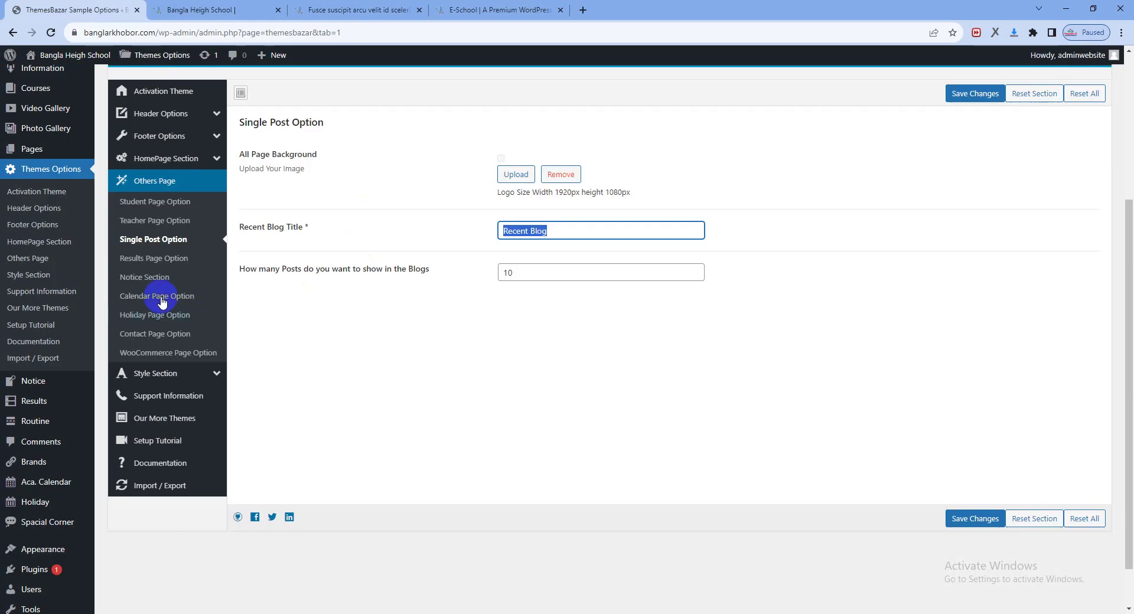
Open the Results Page Option settings and examine the input, submit, student detail, grade sheet and published date title texts.
{"action": "left_click", "coordinate": [153, 257]}
{"action": "scroll", "coordinate": [562, 422], "scroll_direction": "down", "scroll_amount": 5}
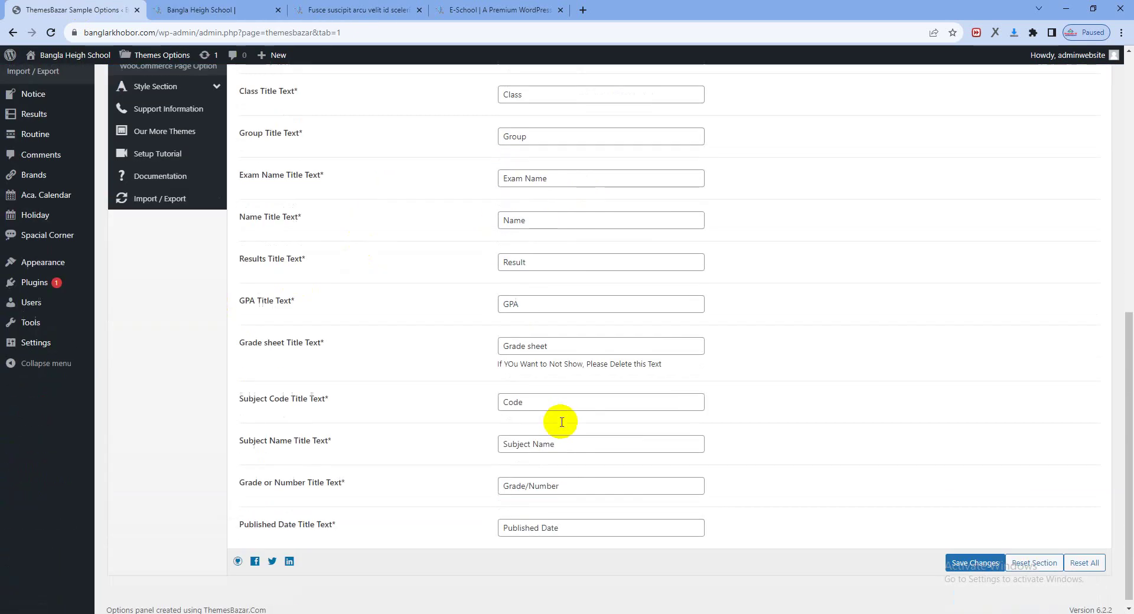
{"action": "scroll", "coordinate": [549, 413], "scroll_direction": "up", "scroll_amount": 8}
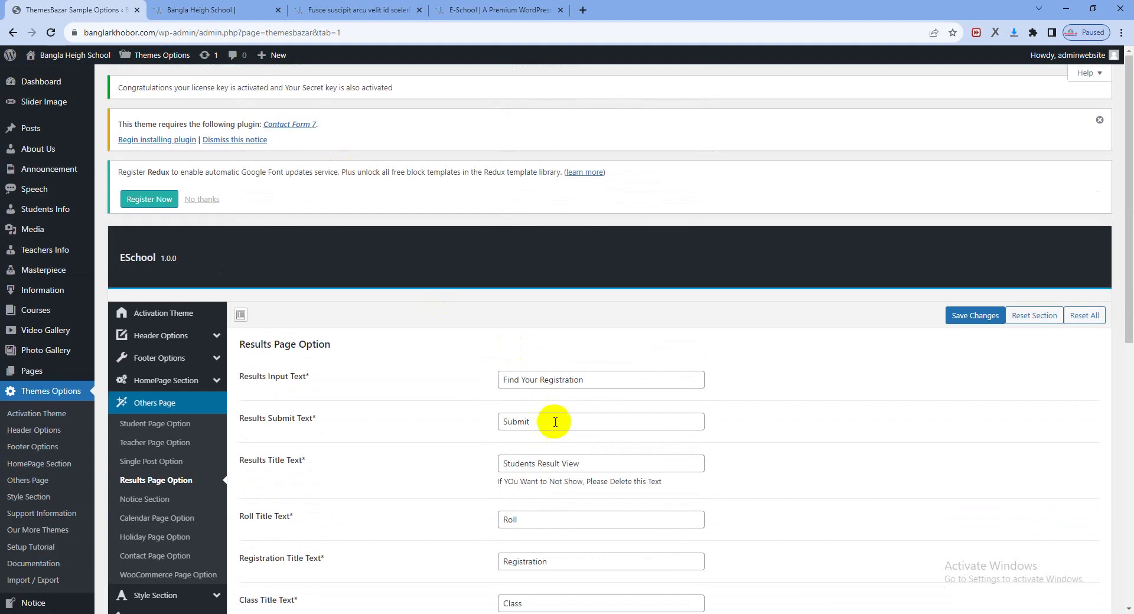
{"action": "scroll", "coordinate": [552, 423], "scroll_direction": "down", "scroll_amount": 3}
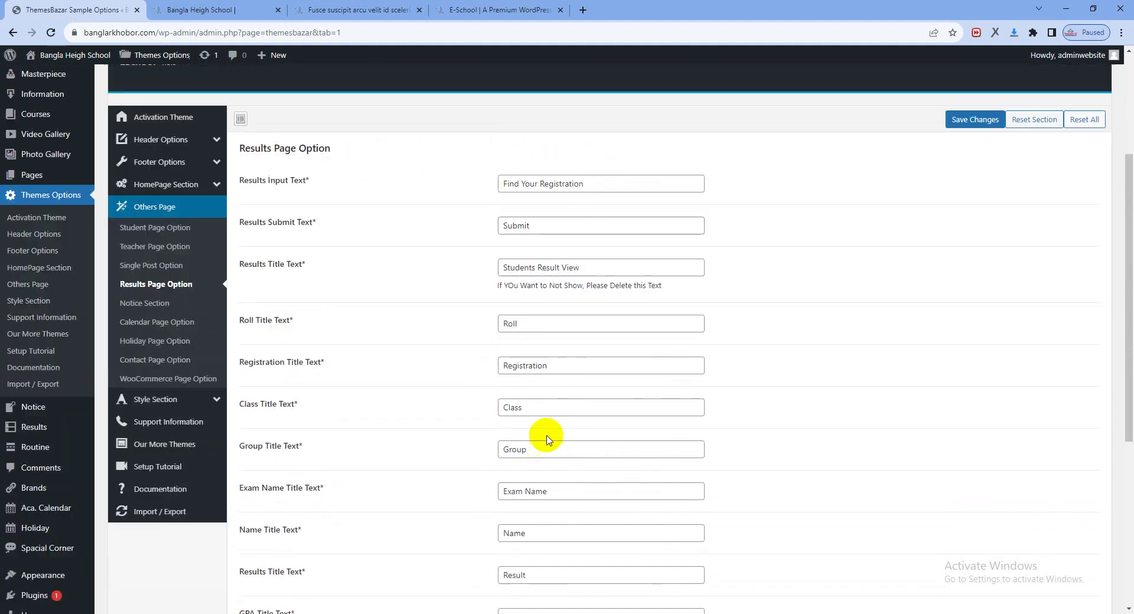
Switch to the Educare demo, open its Results page and look up a student's result using the example registration number.
{"action": "left_click", "coordinate": [323, 12]}
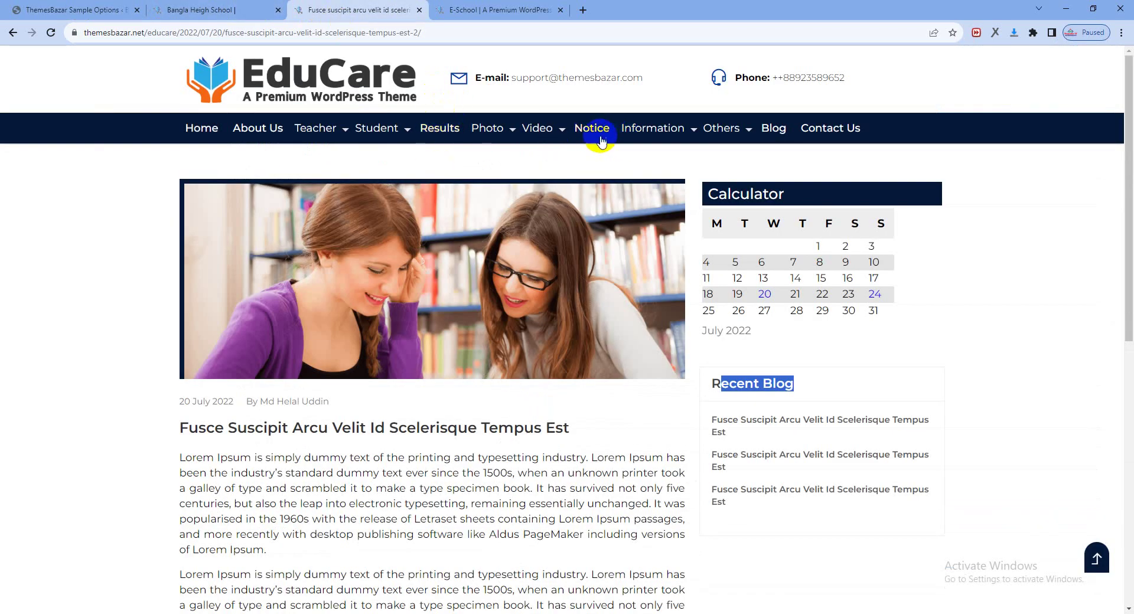
{"action": "left_click", "coordinate": [443, 136]}
{"action": "left_click", "coordinate": [399, 248]}
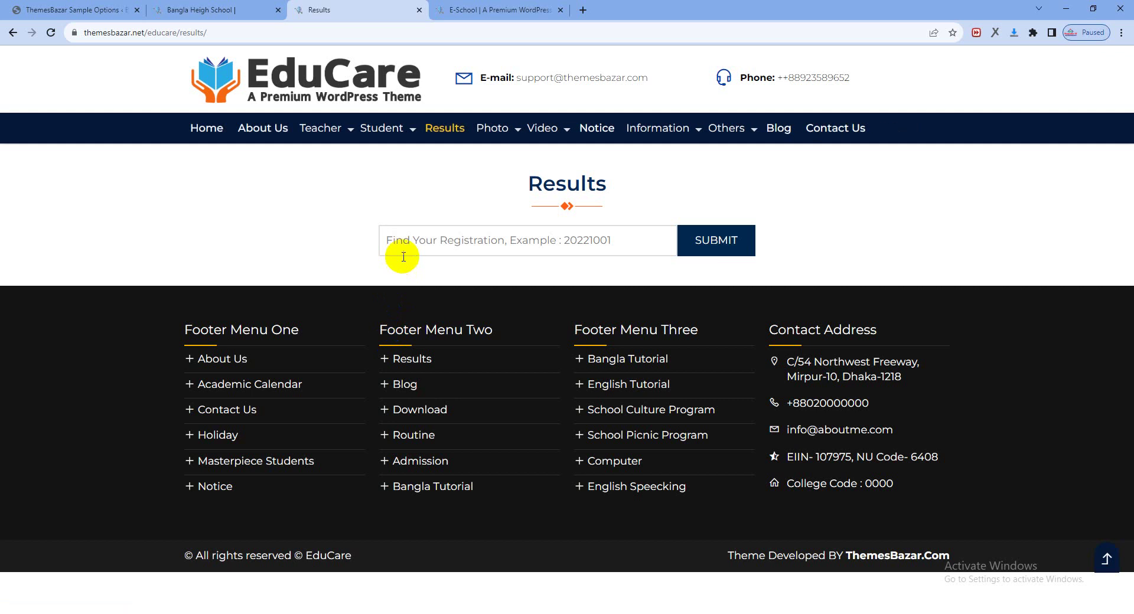
{"action": "left_click", "coordinate": [456, 275]}
{"action": "left_click", "coordinate": [709, 253]}
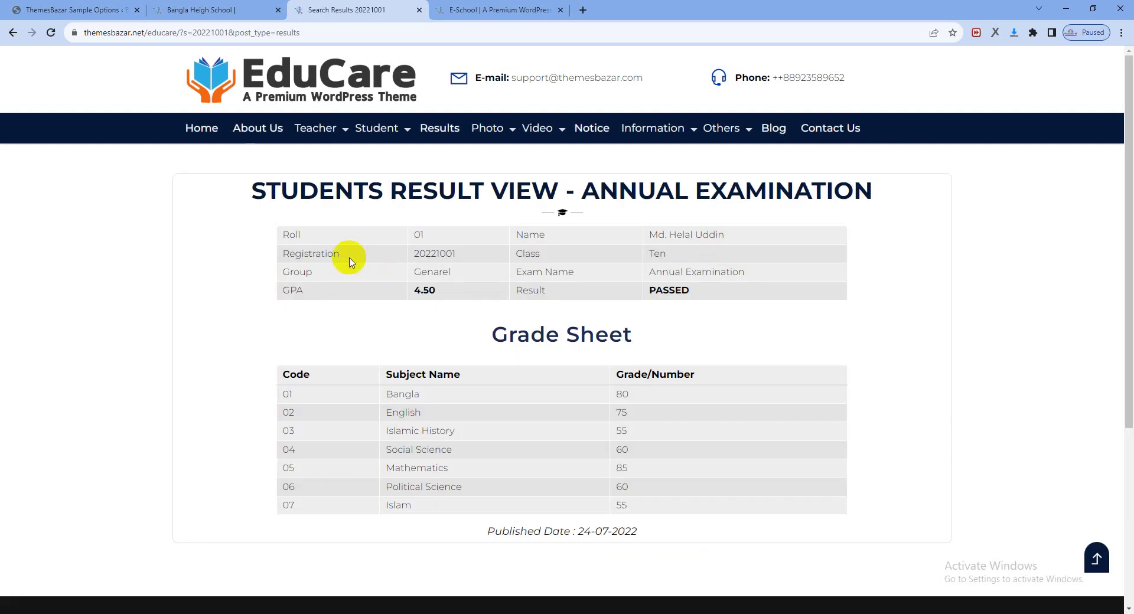
Examine the result sheet's roll, registration, exam name, GPA, Grade Sheet and Published Date labels.
{"action": "double_click", "coordinate": [292, 235]}
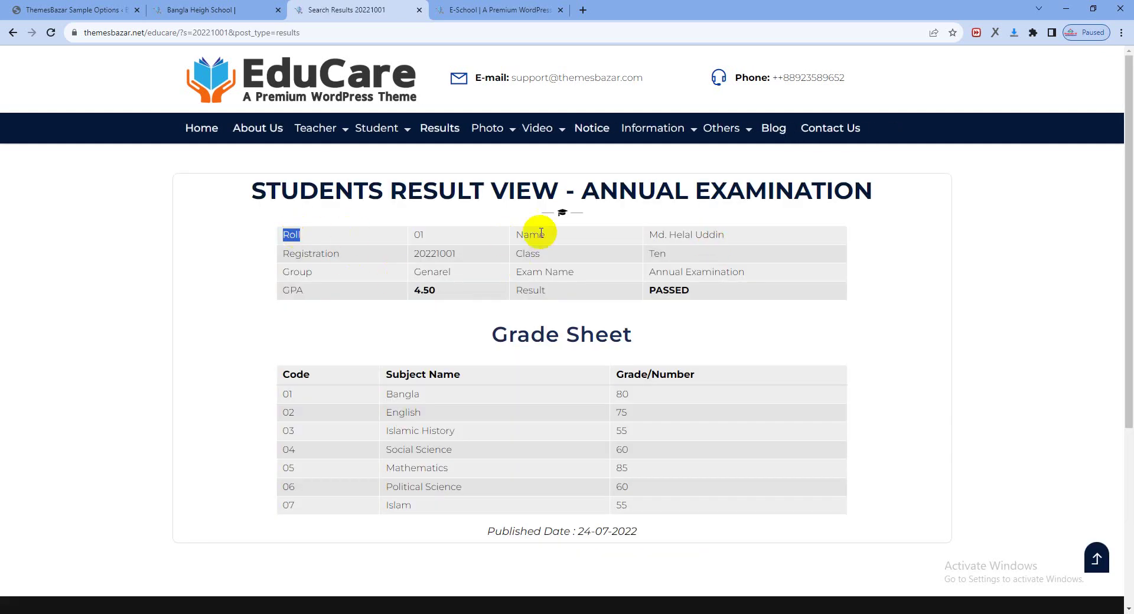
{"action": "double_click", "coordinate": [311, 253]}
{"action": "triple_click", "coordinate": [536, 273]}
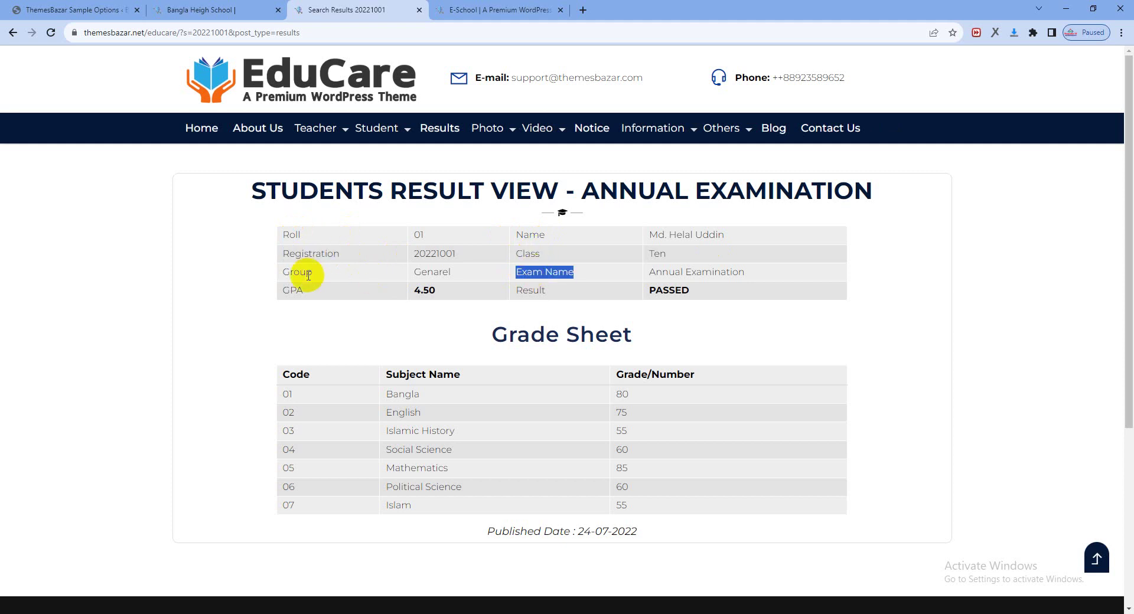
{"action": "double_click", "coordinate": [298, 292]}
{"action": "left_click_drag", "start_coordinate": [502, 331], "coordinate": [625, 371]}
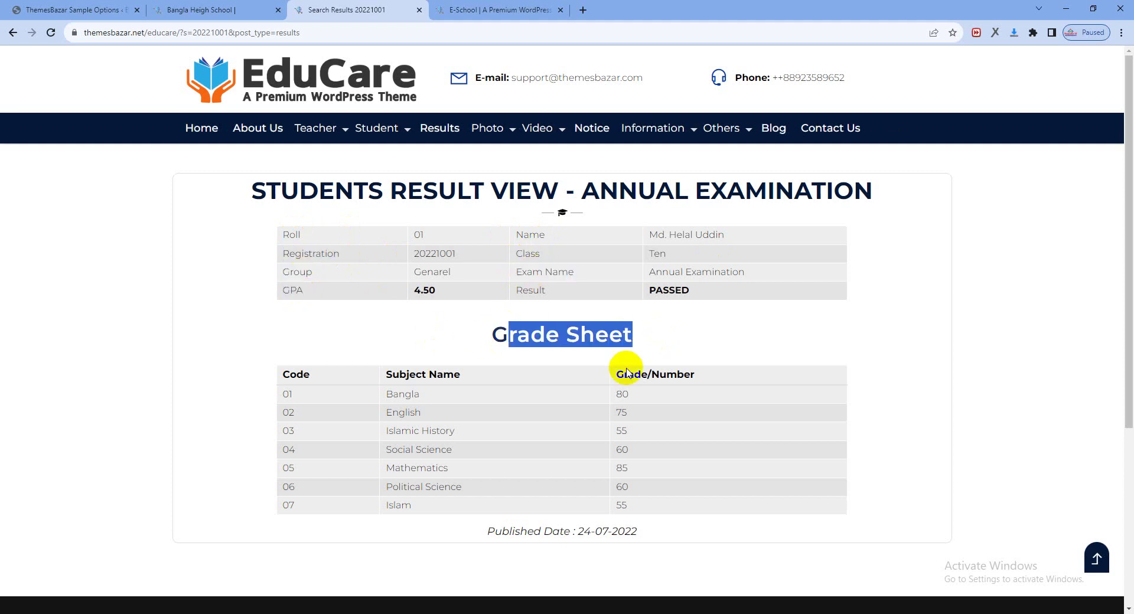
{"action": "left_click", "coordinate": [532, 533]}
{"action": "double_click", "coordinate": [532, 534]}
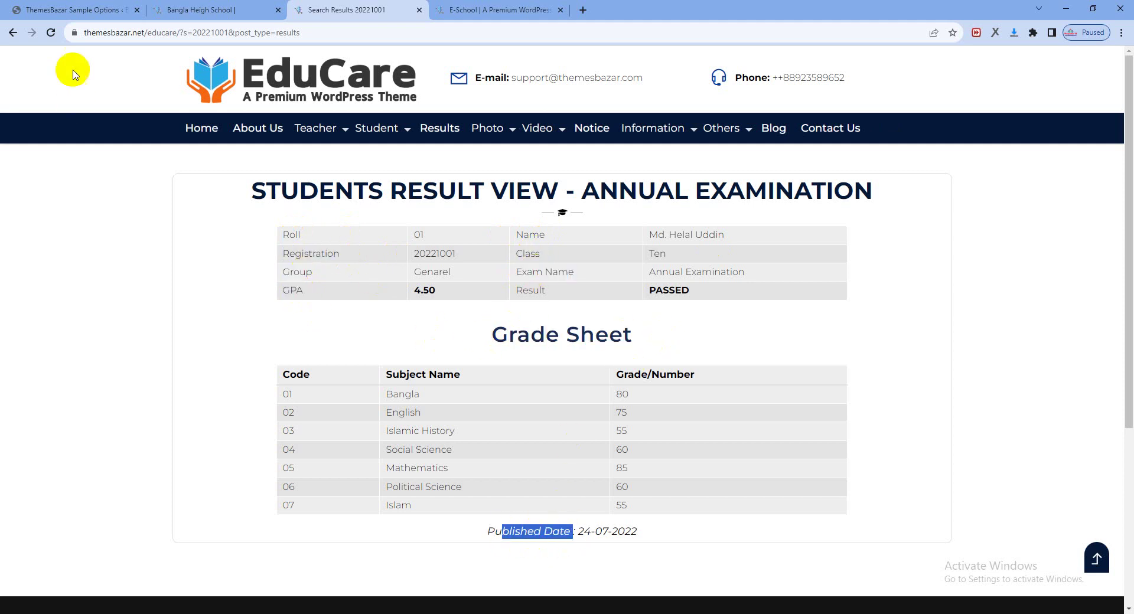
View the Notice Section settings in the theme options and compare them with the Educare demo's Notice page.
{"action": "left_click", "coordinate": [79, 10]}
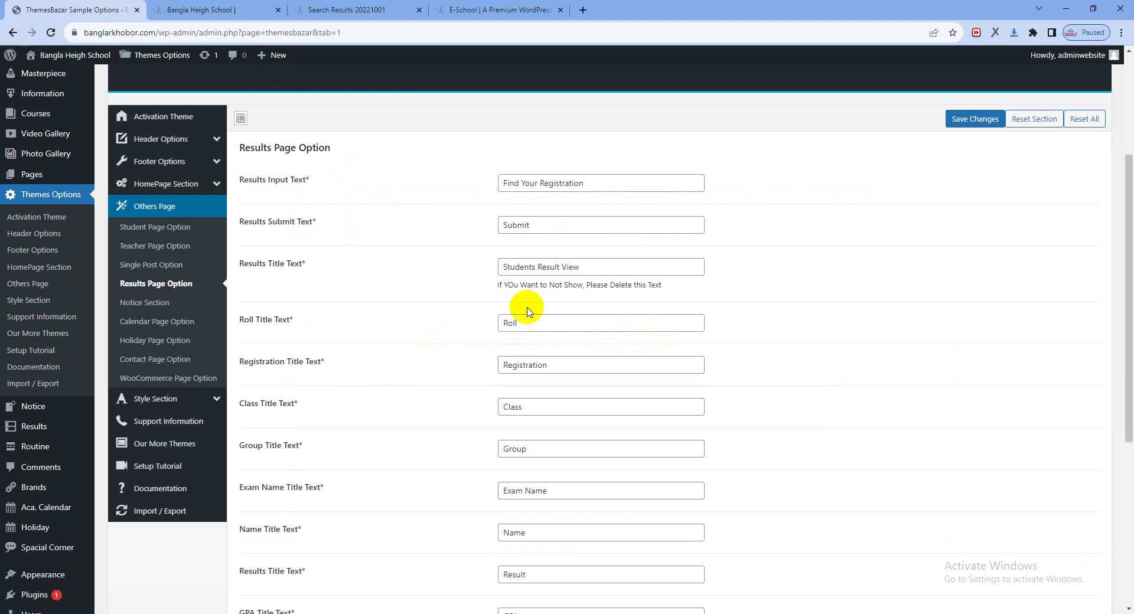
{"action": "left_click", "coordinate": [147, 303]}
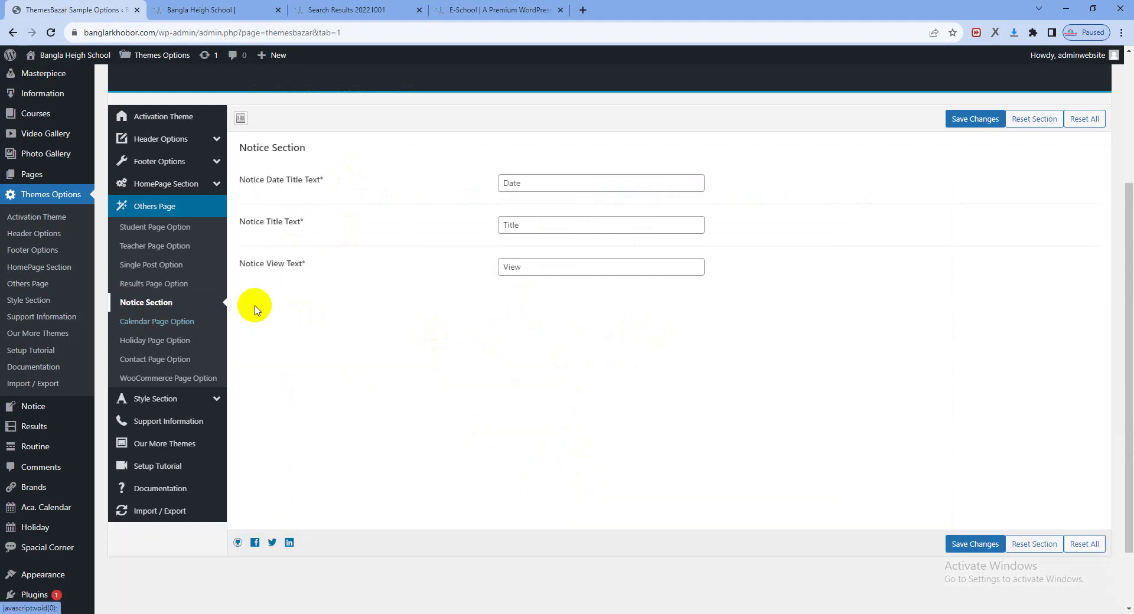
{"action": "left_click", "coordinate": [211, 9]}
{"action": "left_click", "coordinate": [340, 9]}
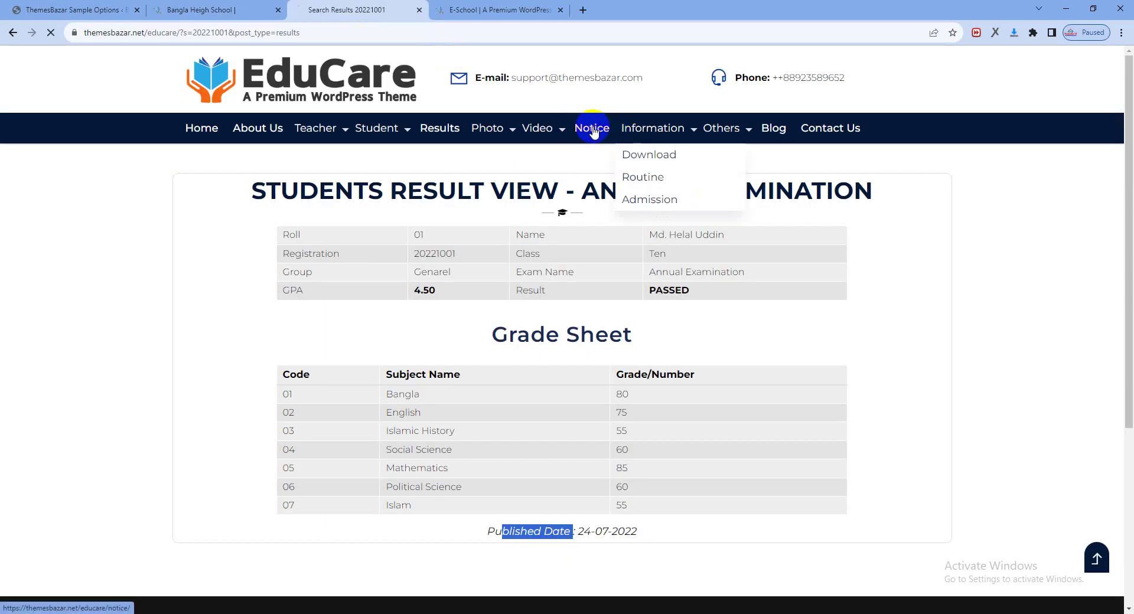
{"action": "left_click", "coordinate": [591, 130]}
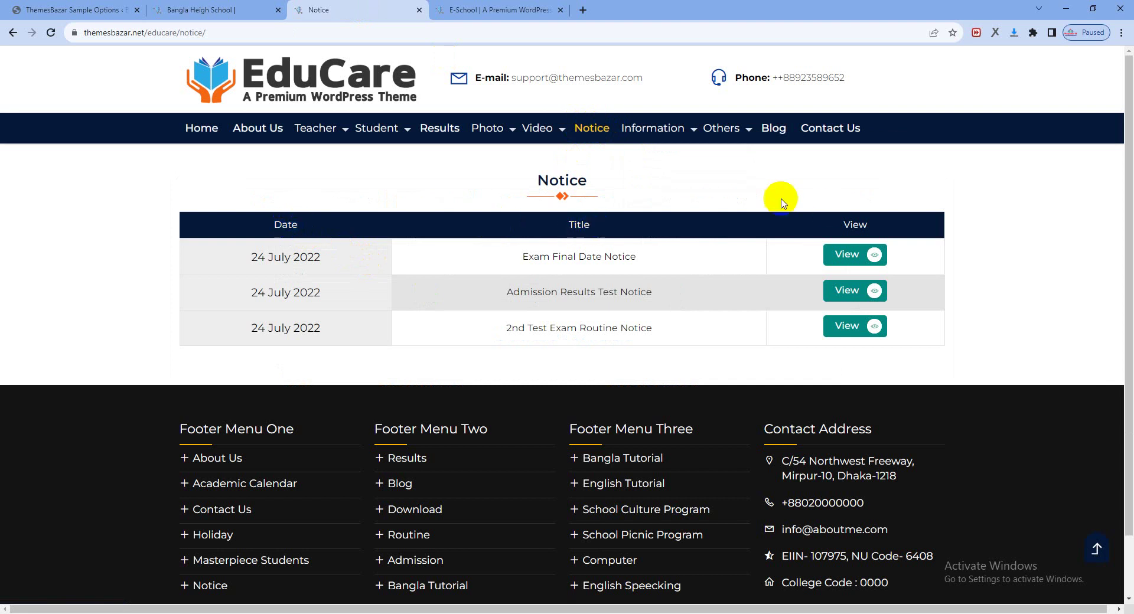
View the Calendar Page Option settings and compare them with the column headings on the Educare demo's Academic Calendar page.
{"action": "left_click", "coordinate": [88, 10]}
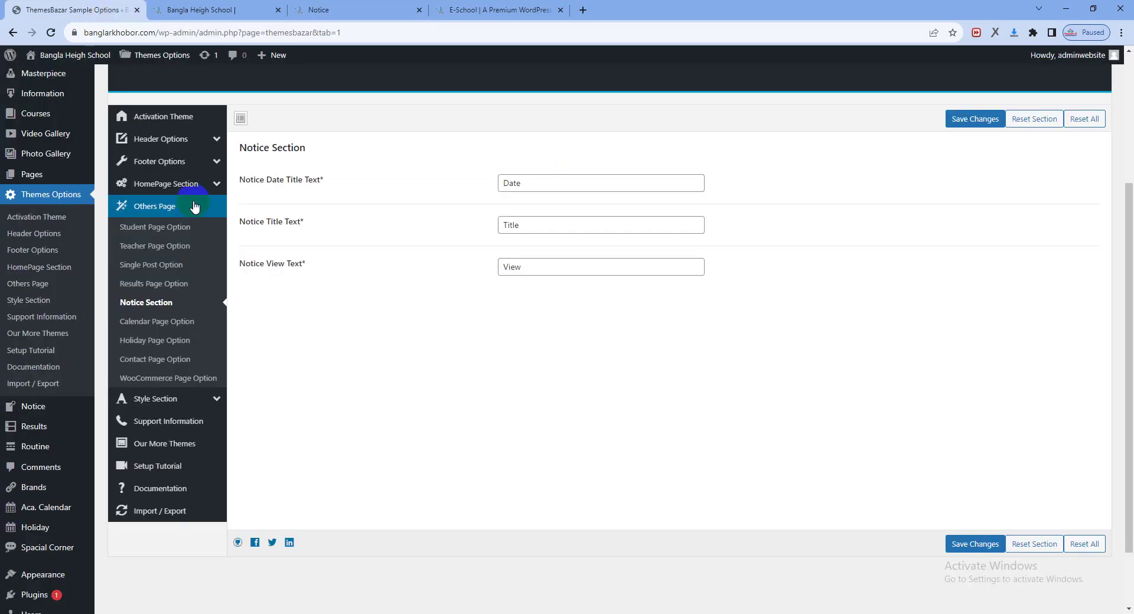
{"action": "left_click", "coordinate": [156, 321]}
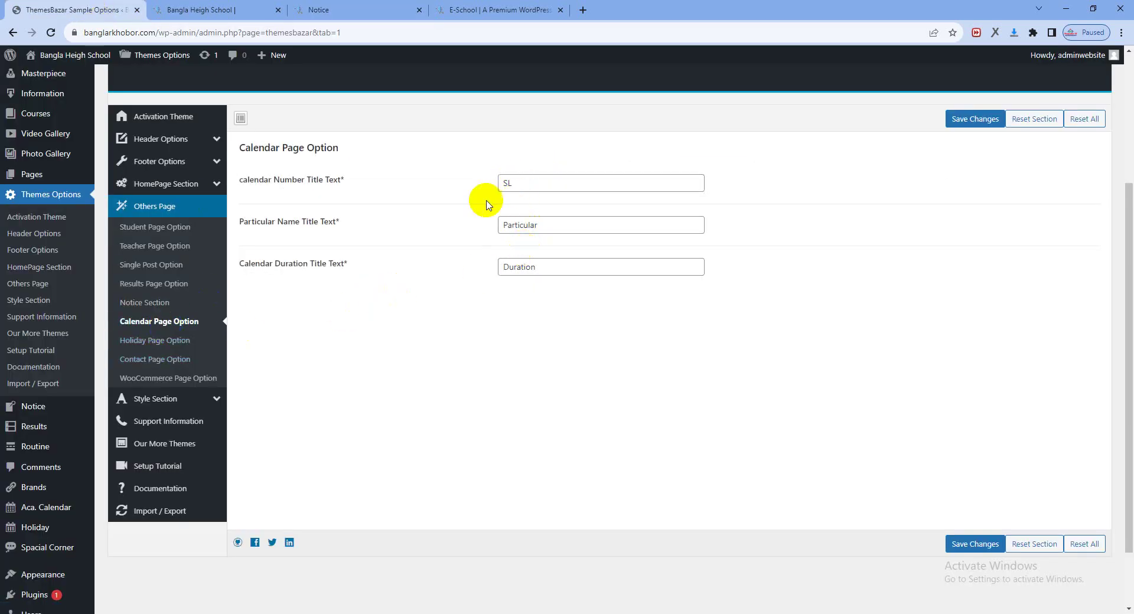
{"action": "left_click", "coordinate": [336, 10]}
{"action": "mouse_move", "coordinate": [739, 131]}
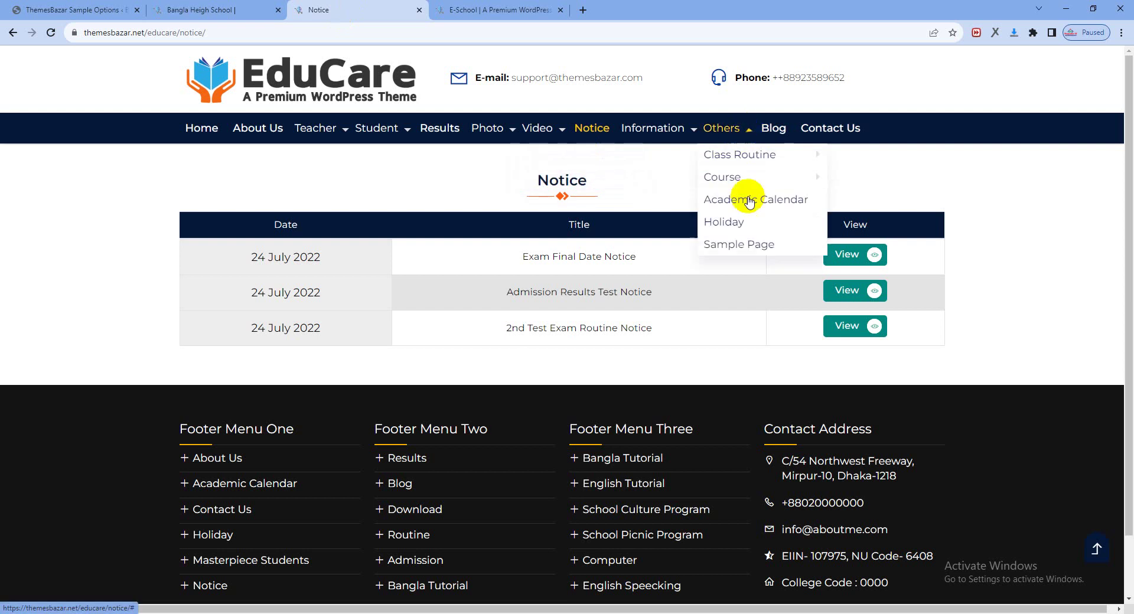
{"action": "left_click", "coordinate": [751, 202]}
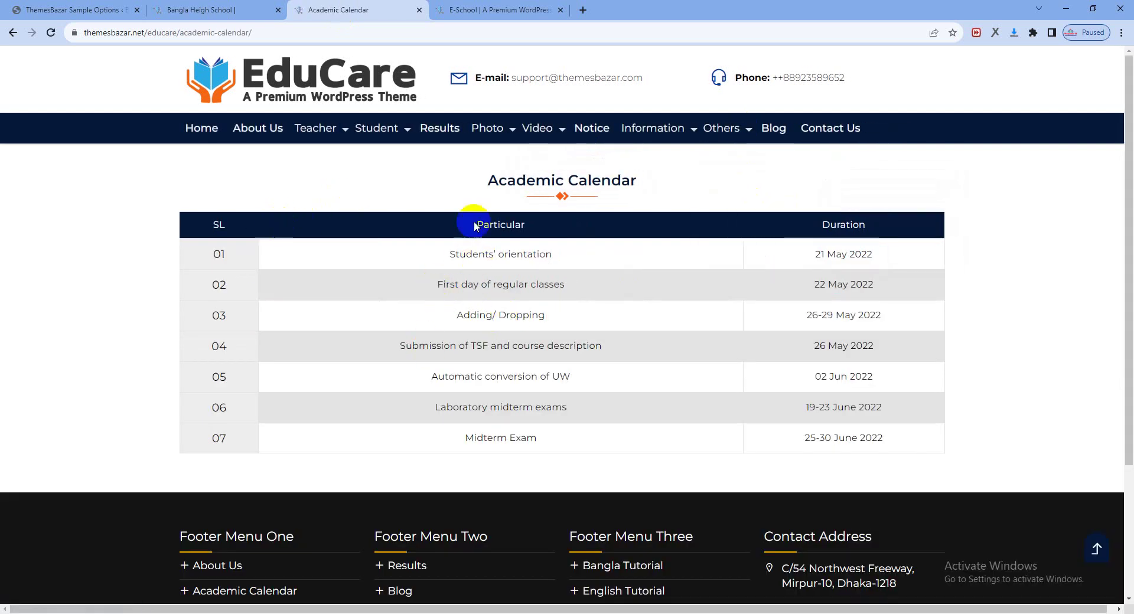
{"action": "double_click", "coordinate": [474, 226]}
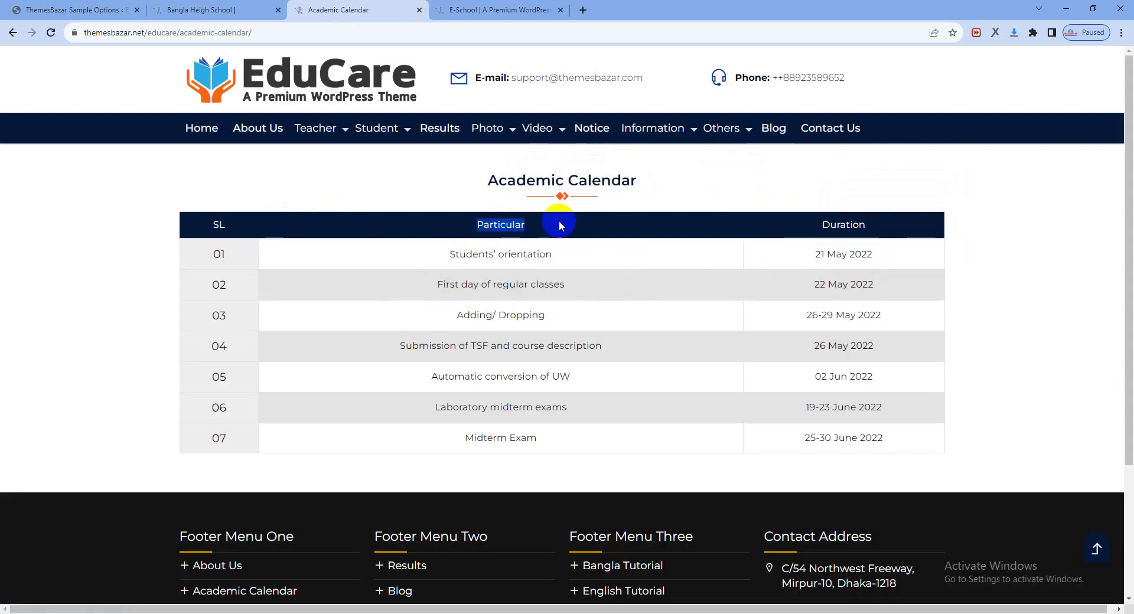
Return to the theme settings and view the Holiday Page Option and Contact Page Option settings.
{"action": "left_click", "coordinate": [171, 12]}
{"action": "left_click", "coordinate": [77, 10]}
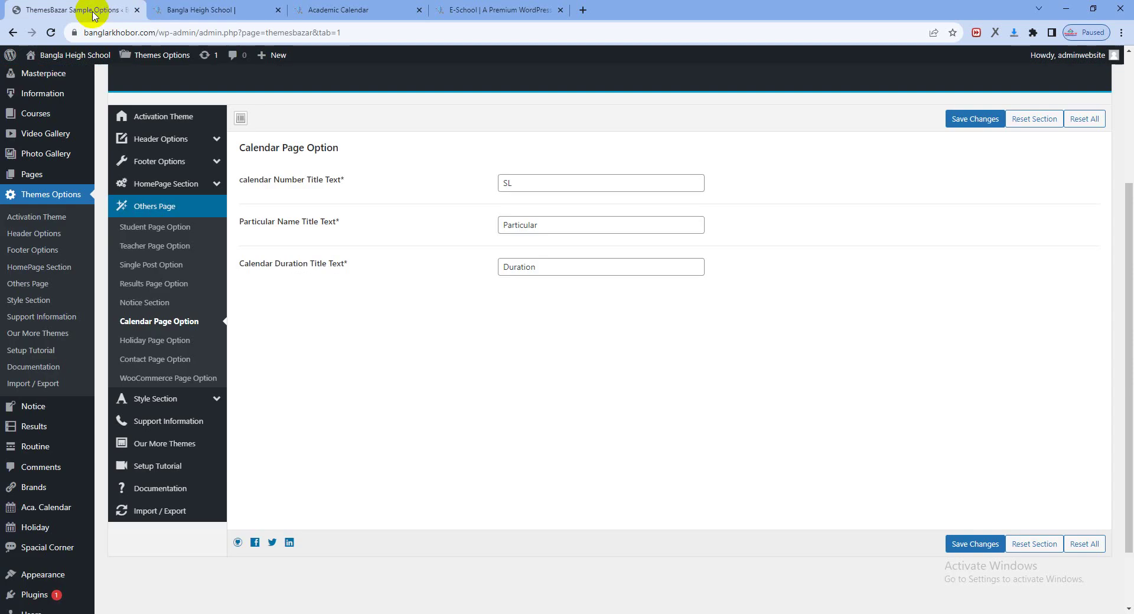
{"action": "left_click", "coordinate": [155, 341]}
{"action": "left_click", "coordinate": [185, 363]}
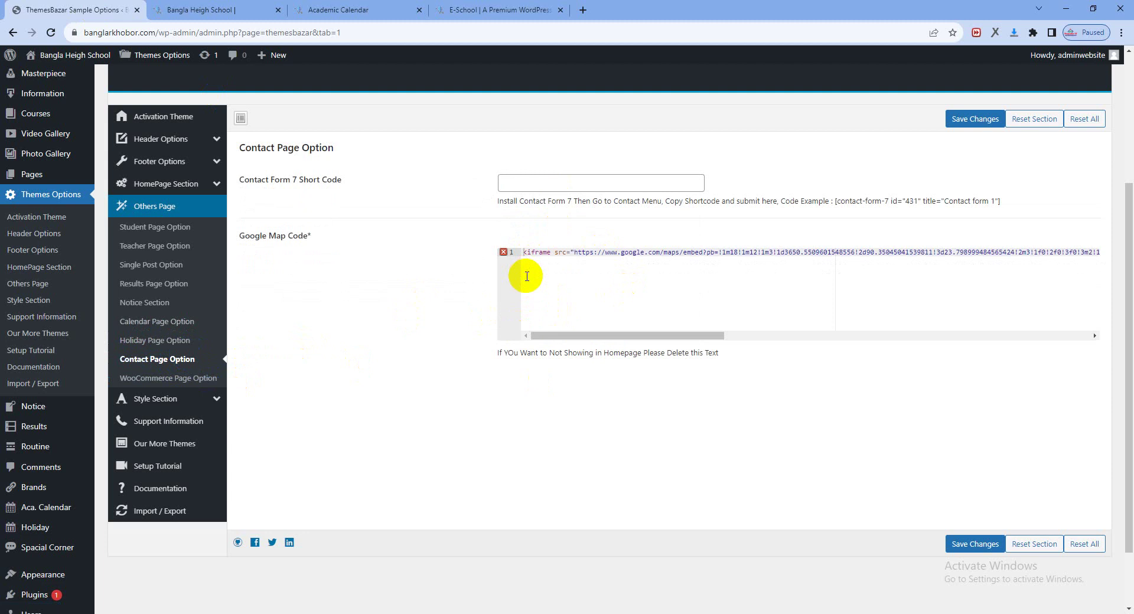
Open the WooCommerce Page Option settings and examine the default product image, title texts and product count fields.
{"action": "left_click", "coordinate": [219, 378]}
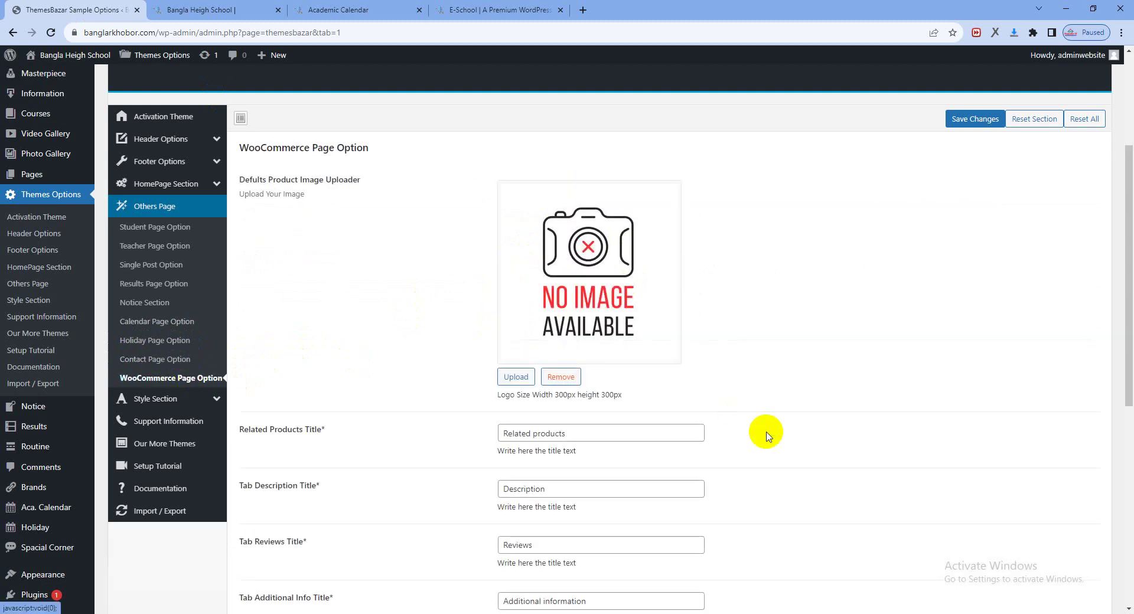
{"action": "scroll", "coordinate": [712, 445], "scroll_direction": "down", "scroll_amount": 8}
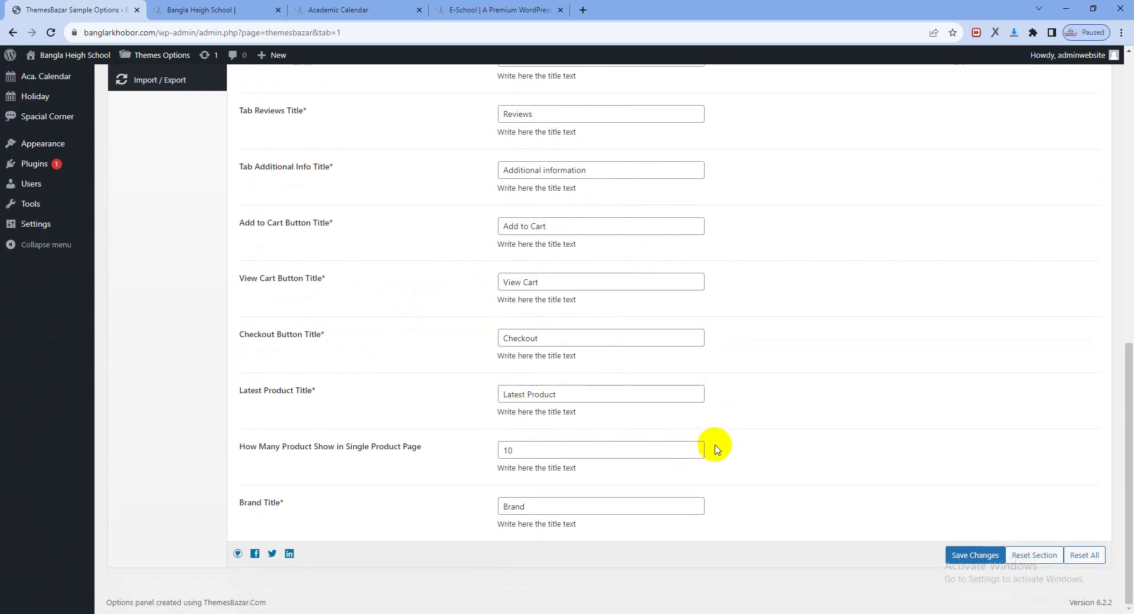
{"action": "scroll", "coordinate": [714, 446], "scroll_direction": "up", "scroll_amount": 10}
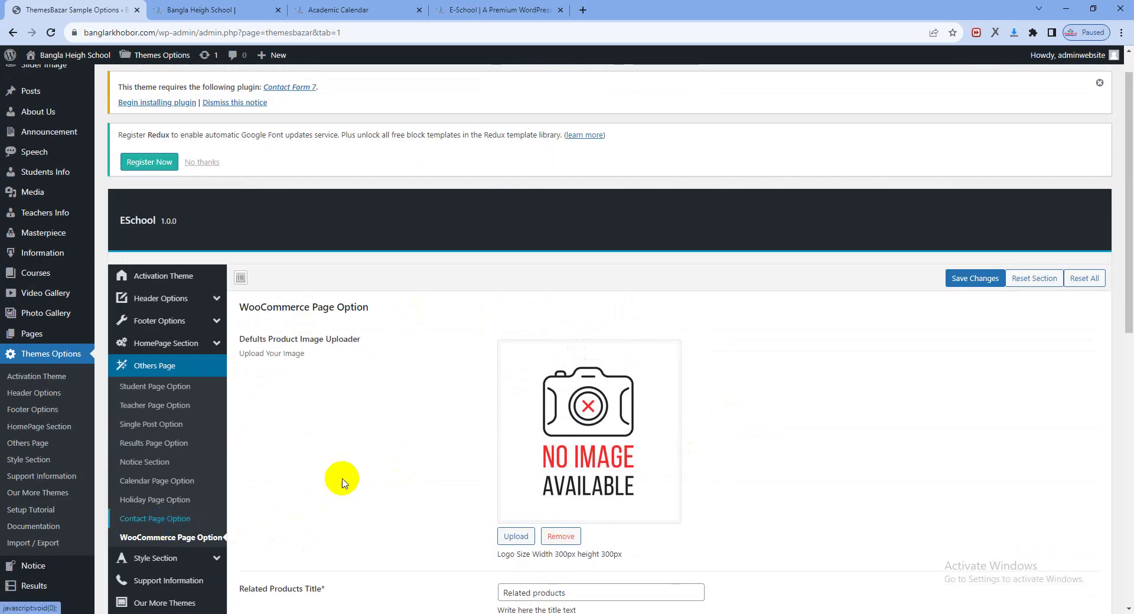
{"action": "scroll", "coordinate": [364, 471], "scroll_direction": "down", "scroll_amount": 3}
Open the Style Section's Header settings and examine the body, theme color, header and menu styling options.
{"action": "left_click", "coordinate": [171, 363]}
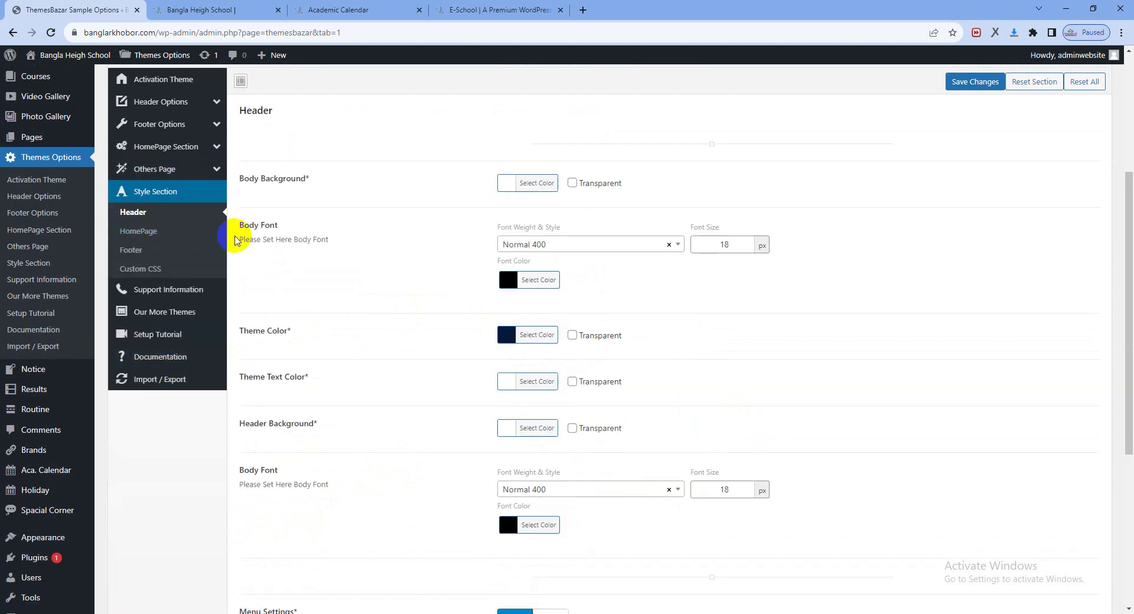
{"action": "scroll", "coordinate": [595, 435], "scroll_direction": "down", "scroll_amount": 5}
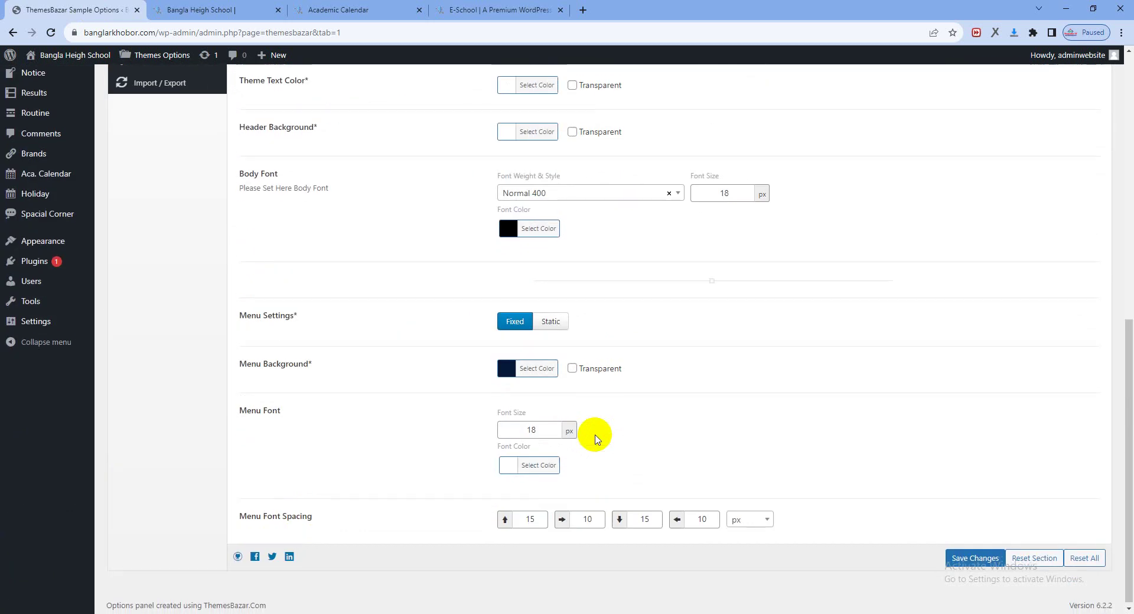
{"action": "scroll", "coordinate": [590, 425], "scroll_direction": "up", "scroll_amount": 3}
View the Style Section's HomePage, Footer and Custom CSS settings.
{"action": "left_click", "coordinate": [152, 134]}
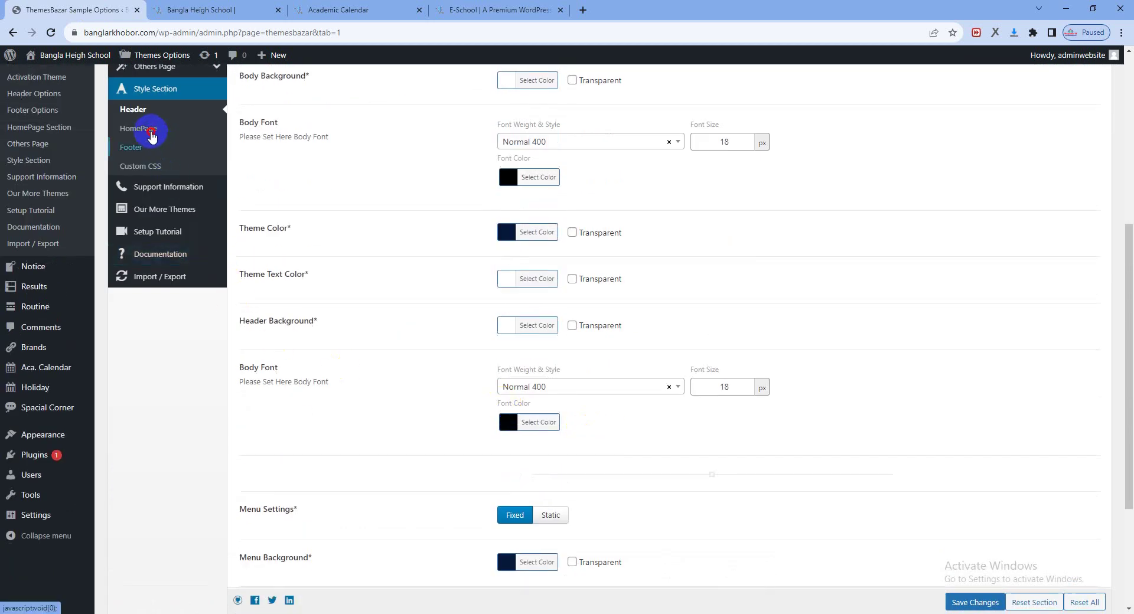
{"action": "left_click", "coordinate": [142, 147]}
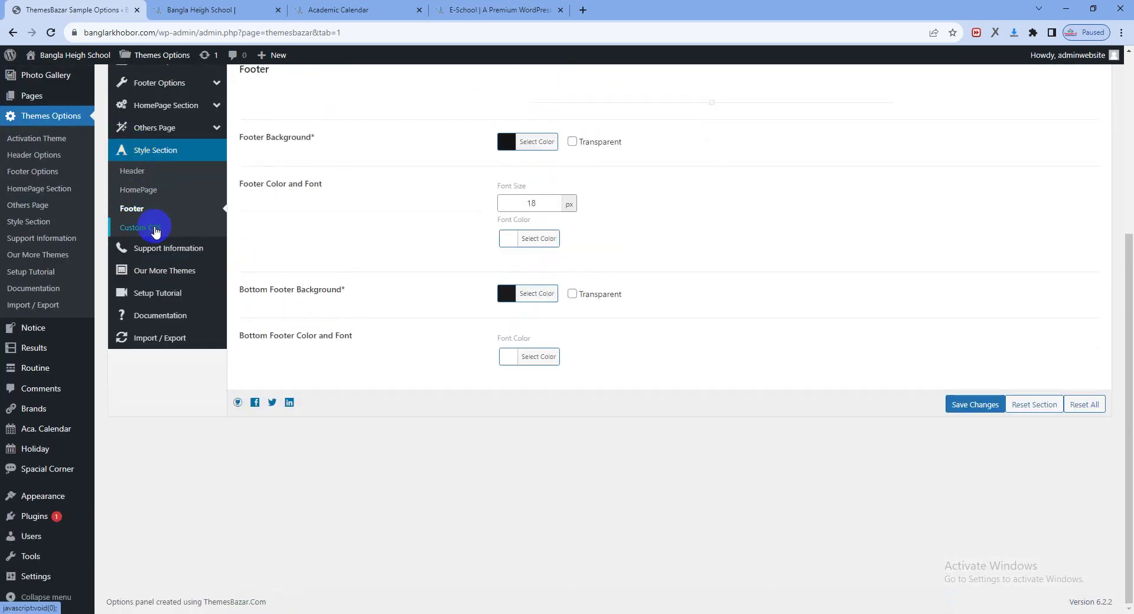
{"action": "left_click", "coordinate": [153, 233]}
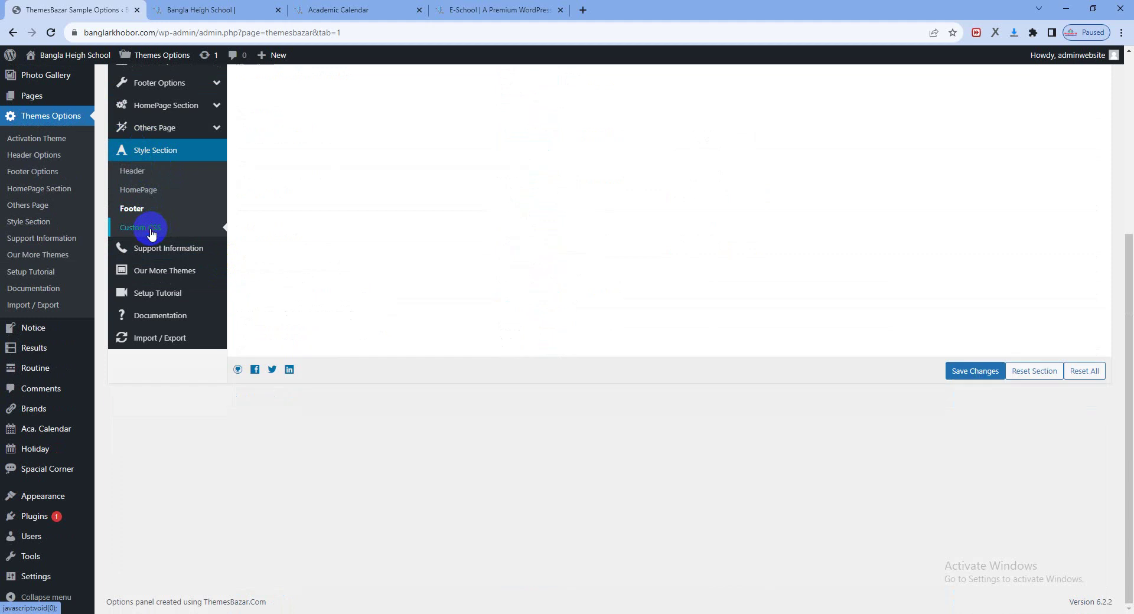
{"action": "left_click", "coordinate": [540, 119]}
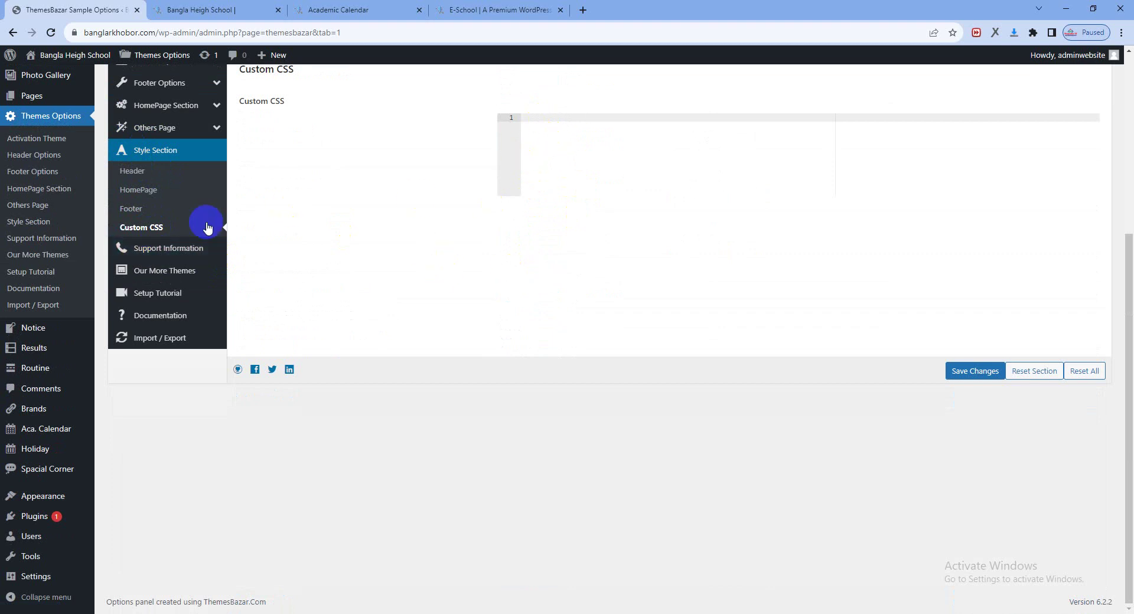
{"action": "left_click", "coordinate": [140, 211]}
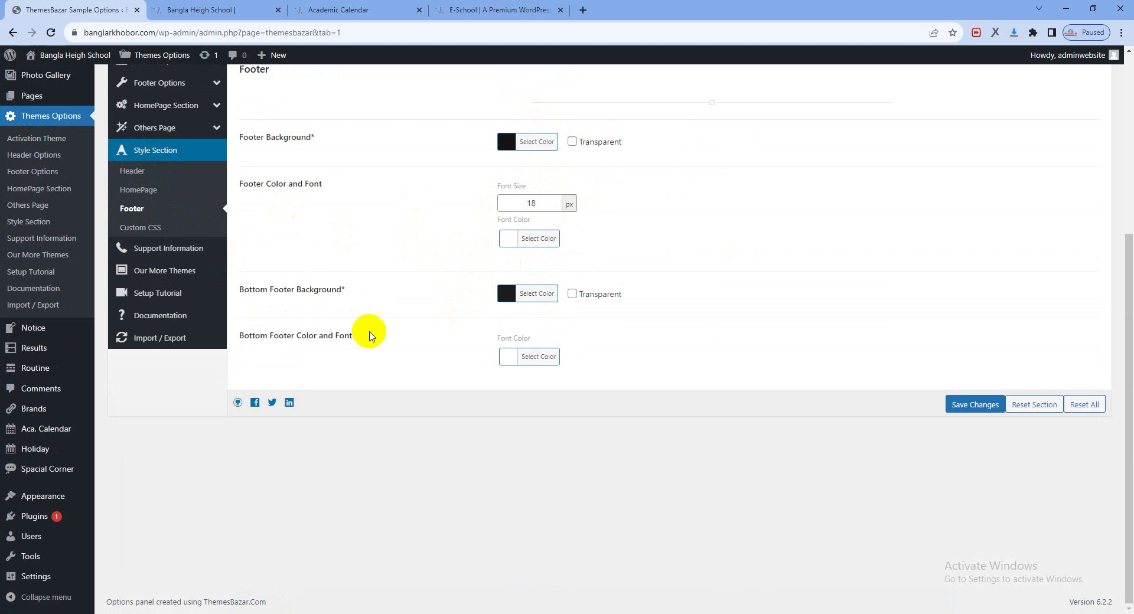
{"action": "scroll", "coordinate": [367, 331], "scroll_direction": "up", "scroll_amount": 5}
{"action": "left_click", "coordinate": [172, 474]}
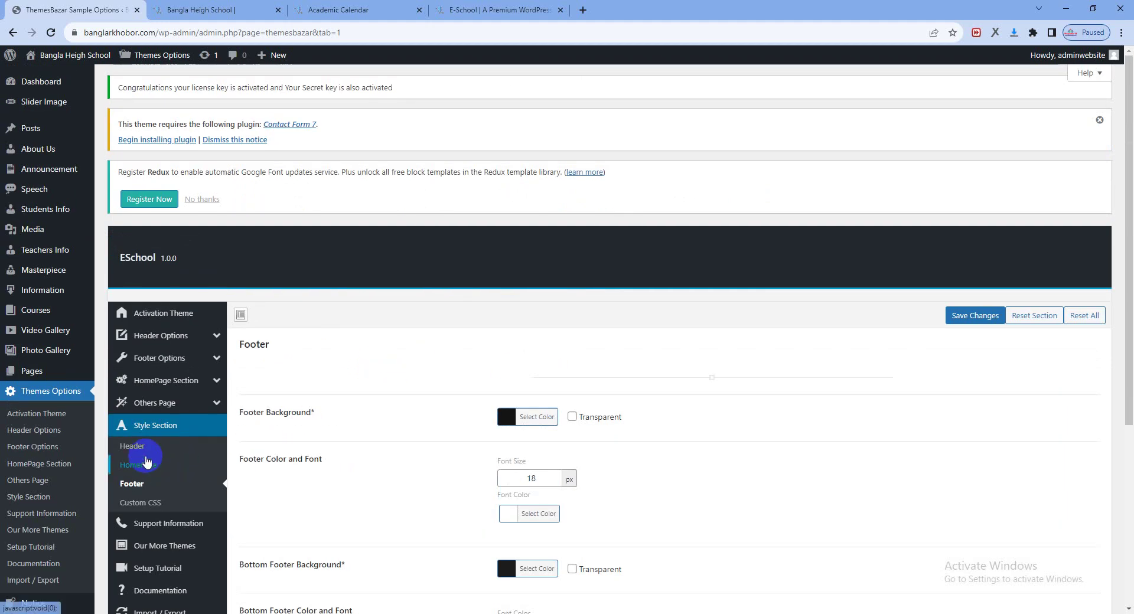
View the Support Information, Our More Themes and Setup Tutorial sections of the theme options.
{"action": "scroll", "coordinate": [337, 445], "scroll_direction": "down", "scroll_amount": 3}
{"action": "left_click", "coordinate": [167, 330]}
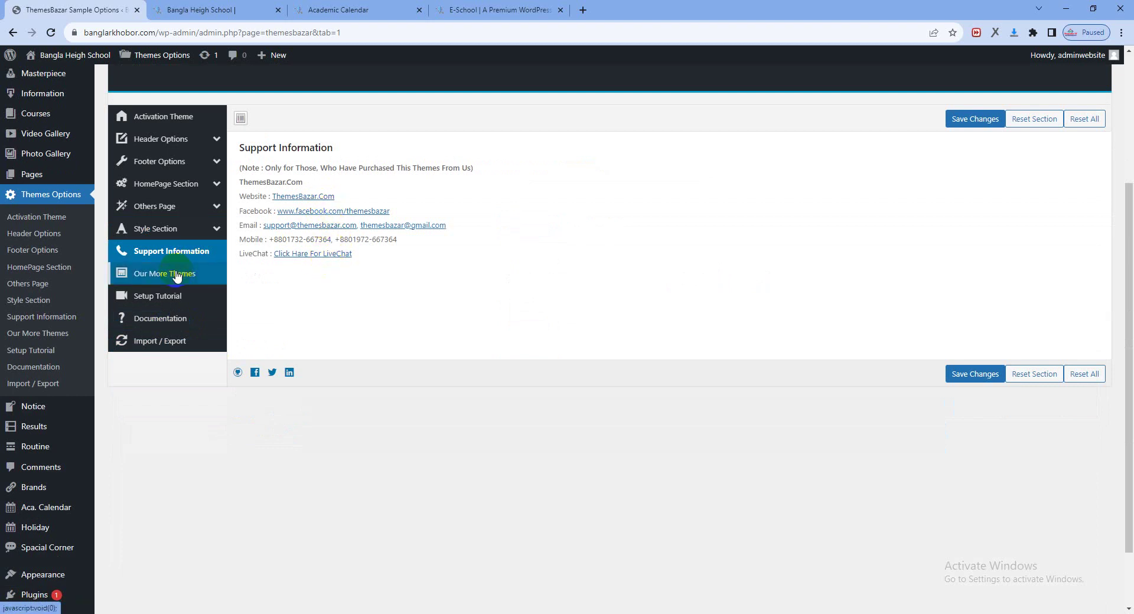
{"action": "left_click", "coordinate": [155, 274]}
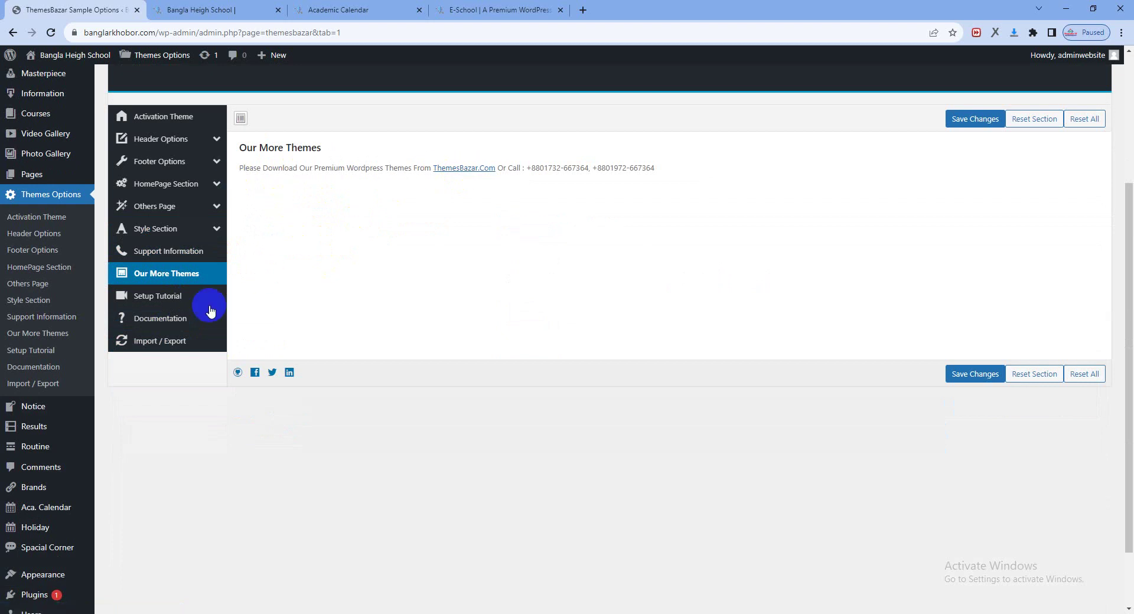
{"action": "left_click", "coordinate": [160, 299]}
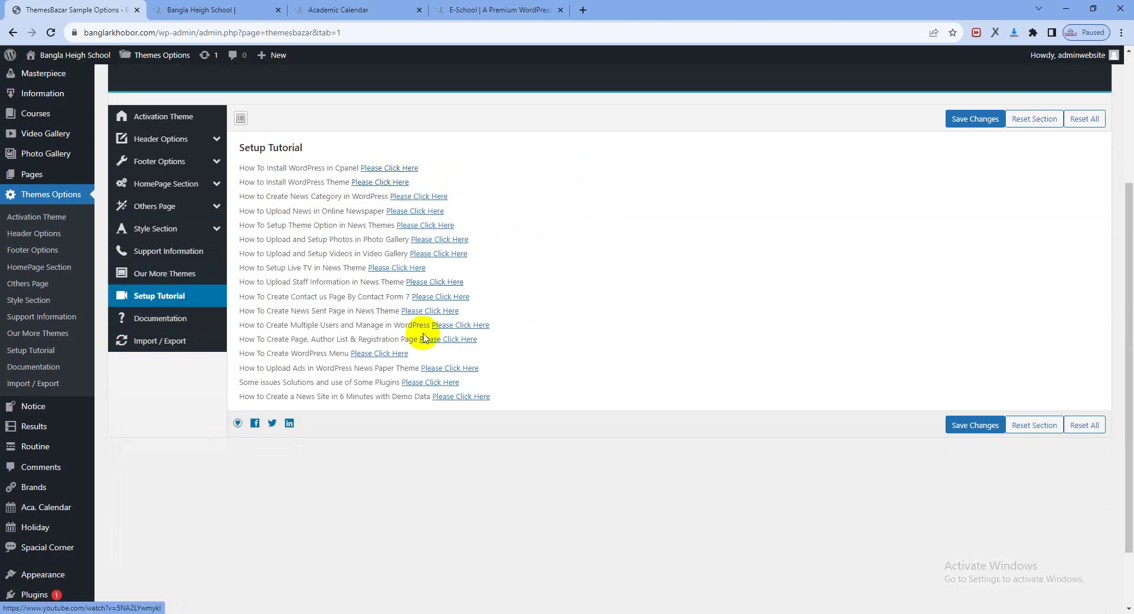
View the theme's Documentation section, and revisit the Setup Tutorial, Our More Themes and Support Information sections.
{"action": "left_click", "coordinate": [171, 319]}
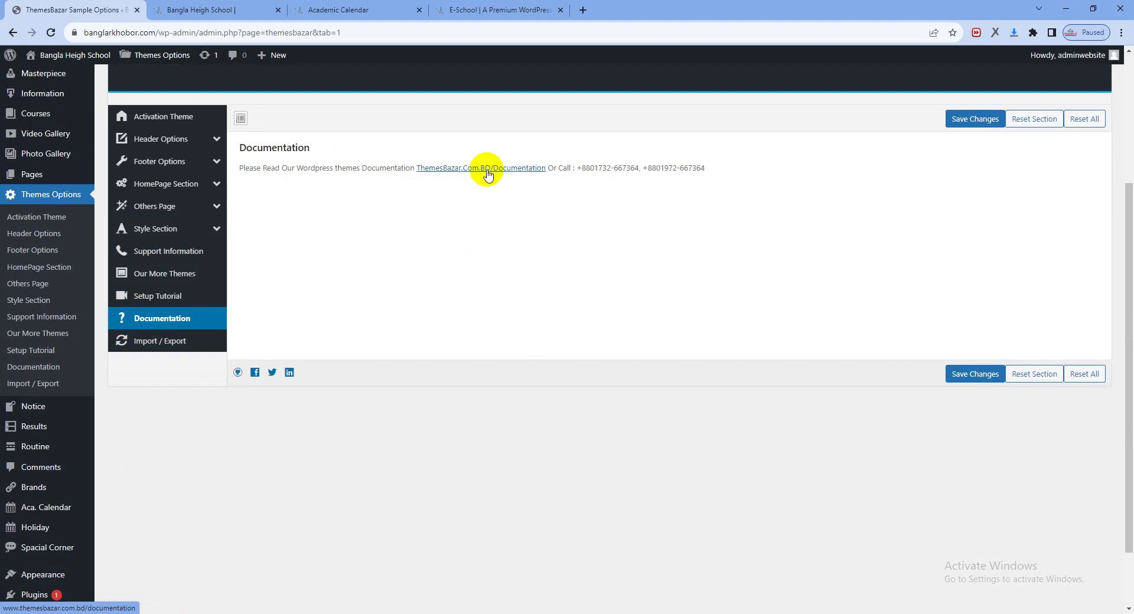
{"action": "left_click", "coordinate": [170, 302]}
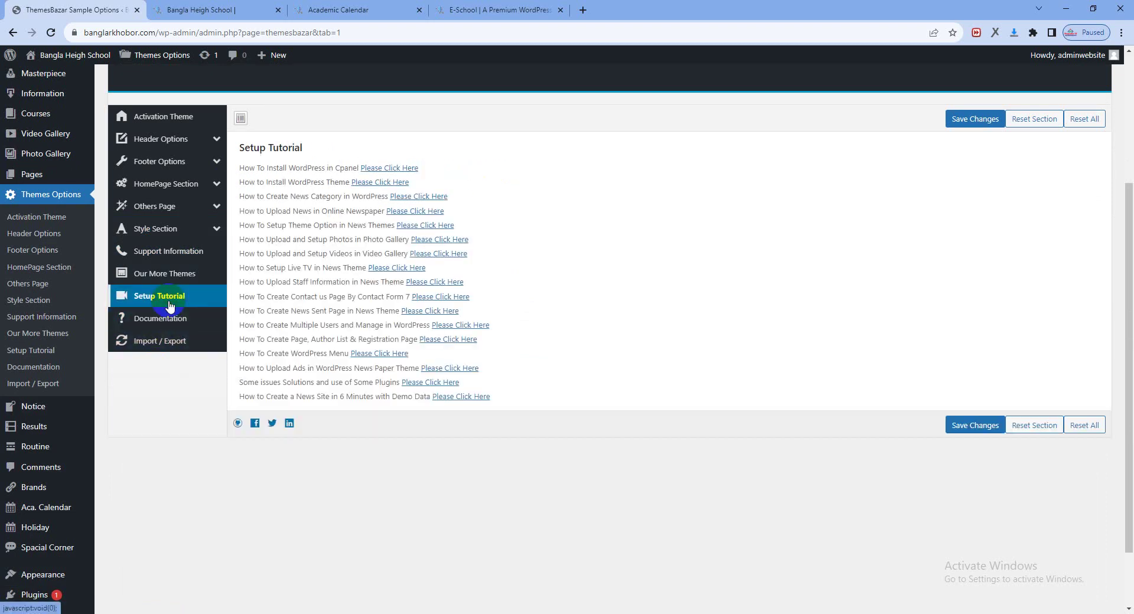
{"action": "left_click", "coordinate": [159, 274]}
{"action": "left_click", "coordinate": [158, 251]}
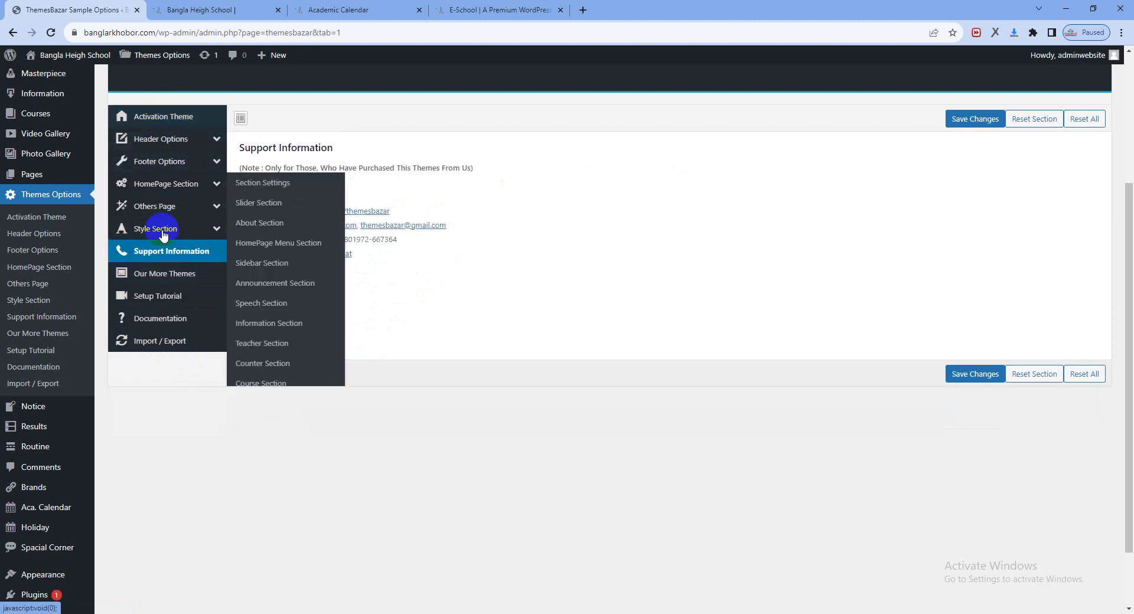
{"action": "scroll", "coordinate": [207, 291], "scroll_direction": "up", "scroll_amount": 4}
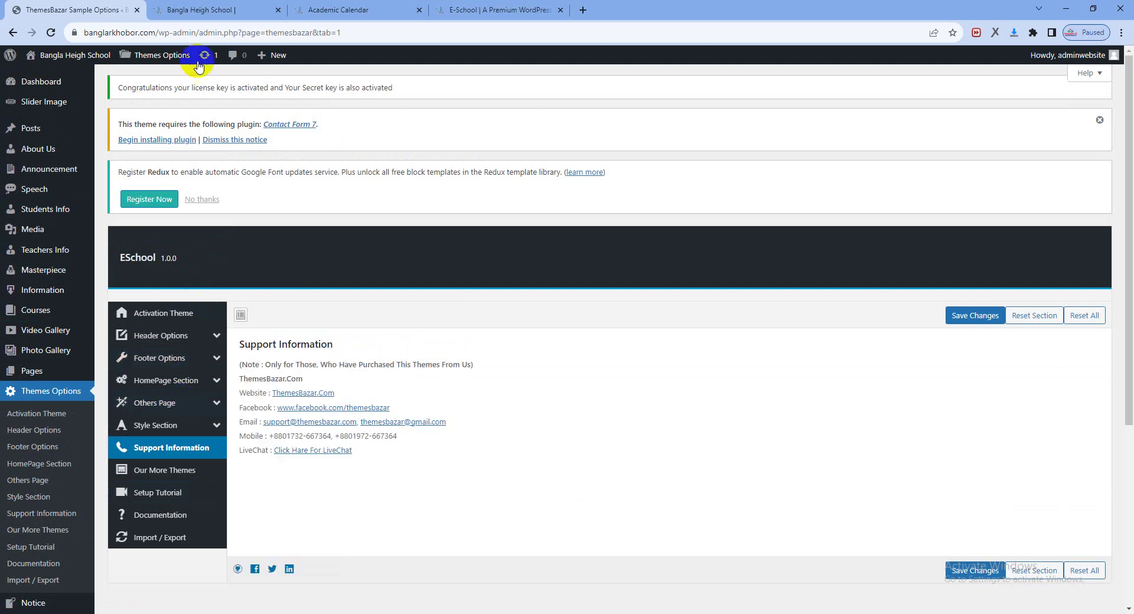
Examine the logo, e-mail, phone and announcement areas on the Bangla Heigh School homepage, and return to the theme options.
{"action": "left_click", "coordinate": [204, 19]}
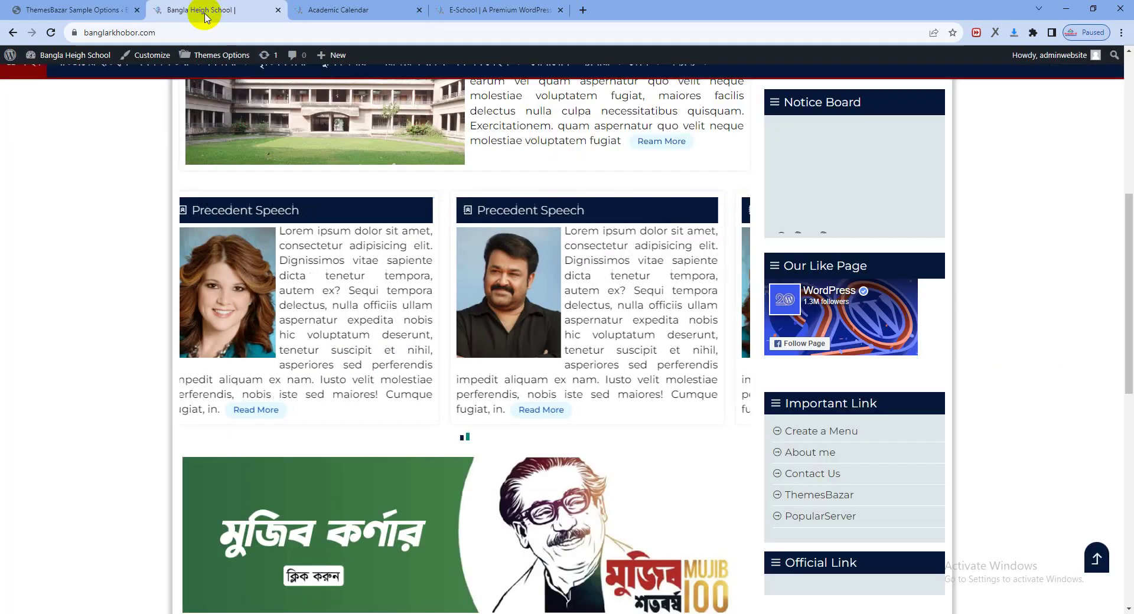
{"action": "scroll", "coordinate": [537, 298], "scroll_direction": "up", "scroll_amount": 7}
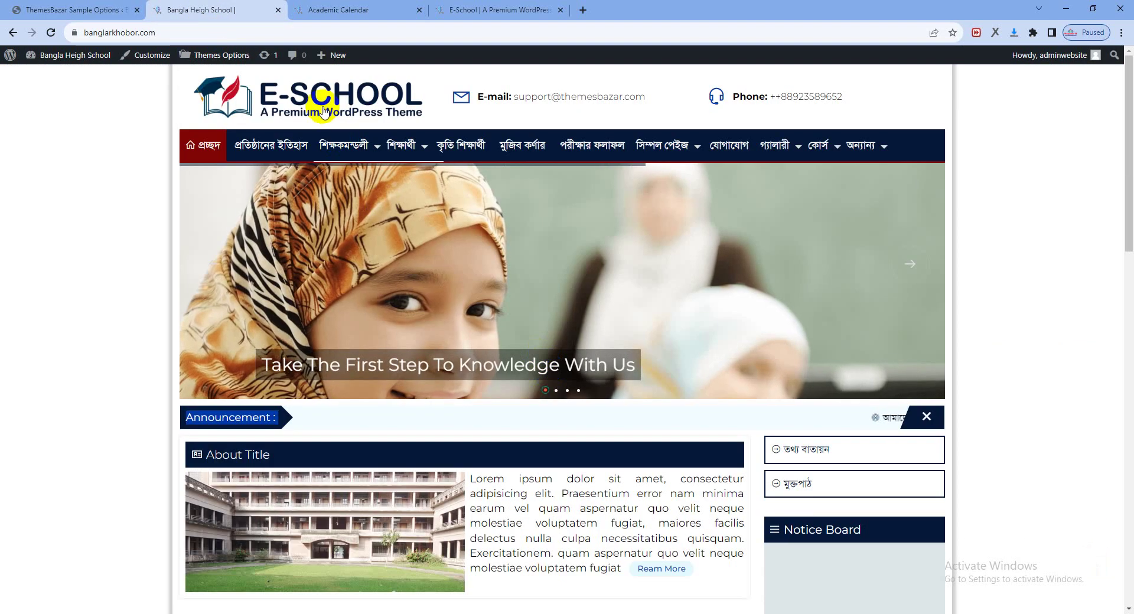
{"action": "left_click", "coordinate": [324, 111]}
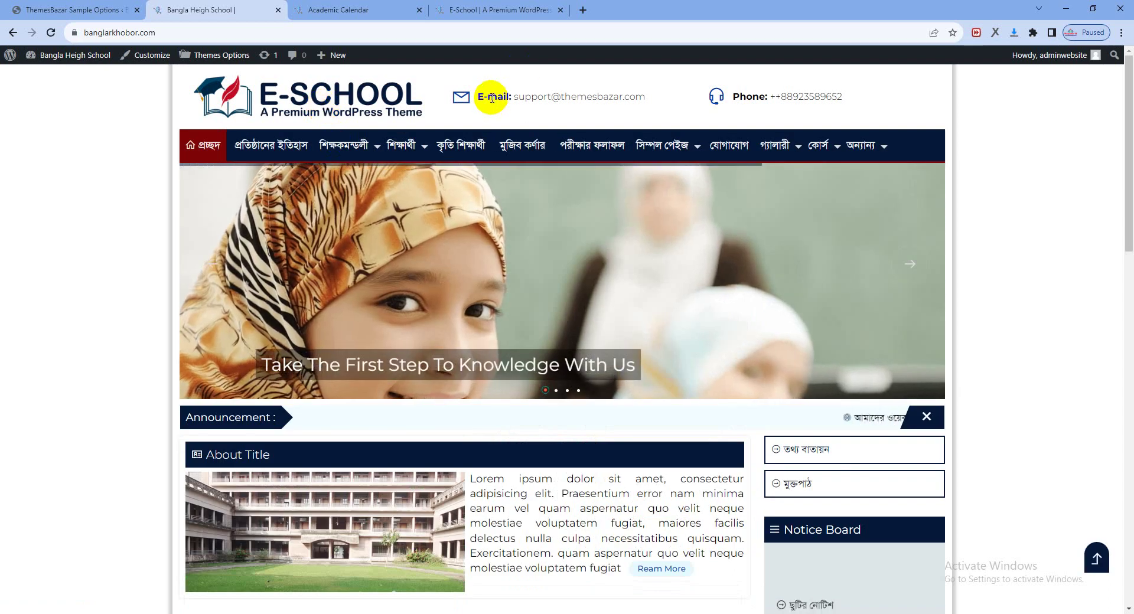
{"action": "double_click", "coordinate": [747, 97]}
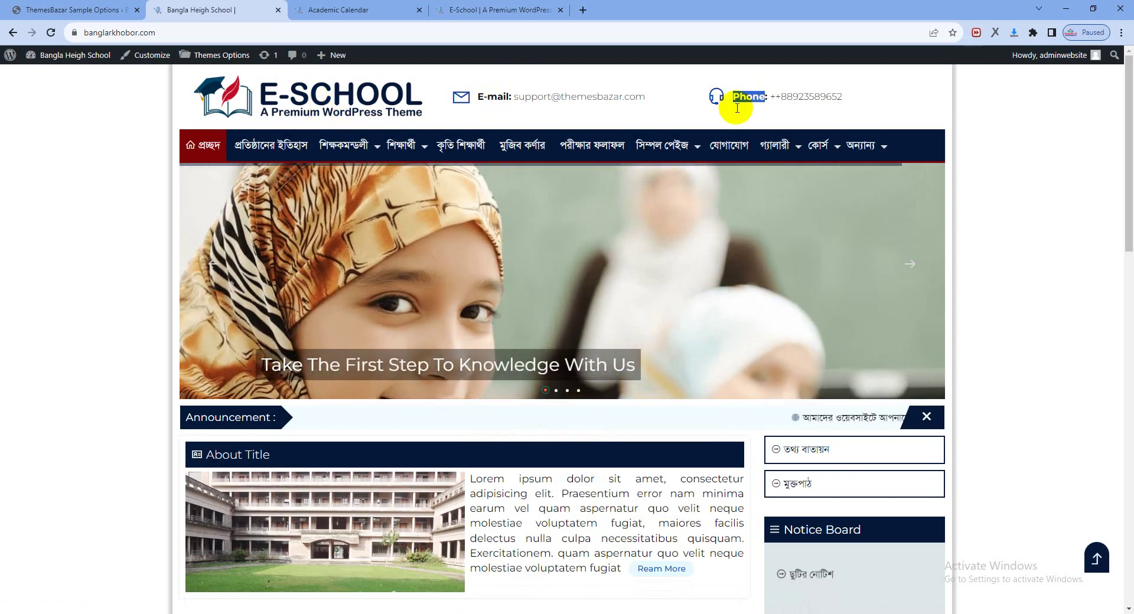
{"action": "double_click", "coordinate": [249, 417]}
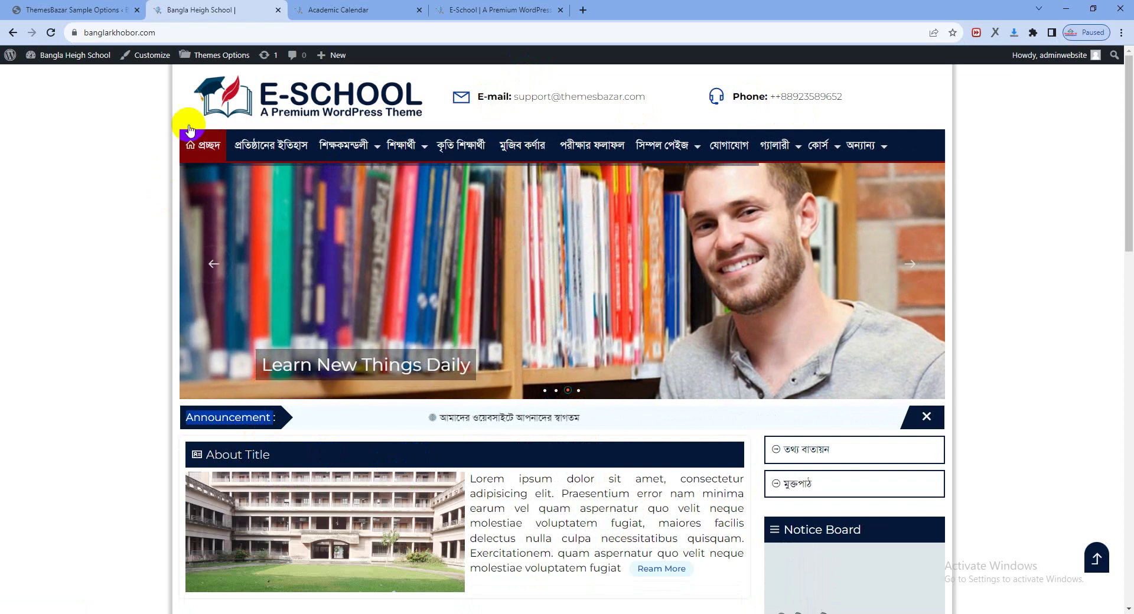
{"action": "left_click", "coordinate": [94, 12]}
{"action": "mouse_move", "coordinate": [177, 339]}
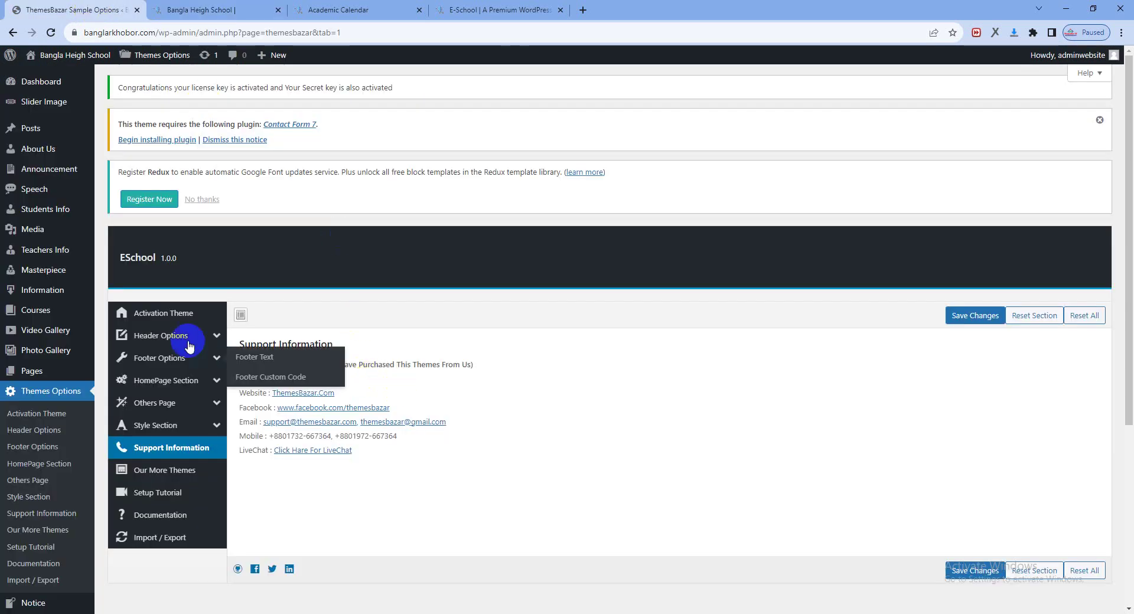